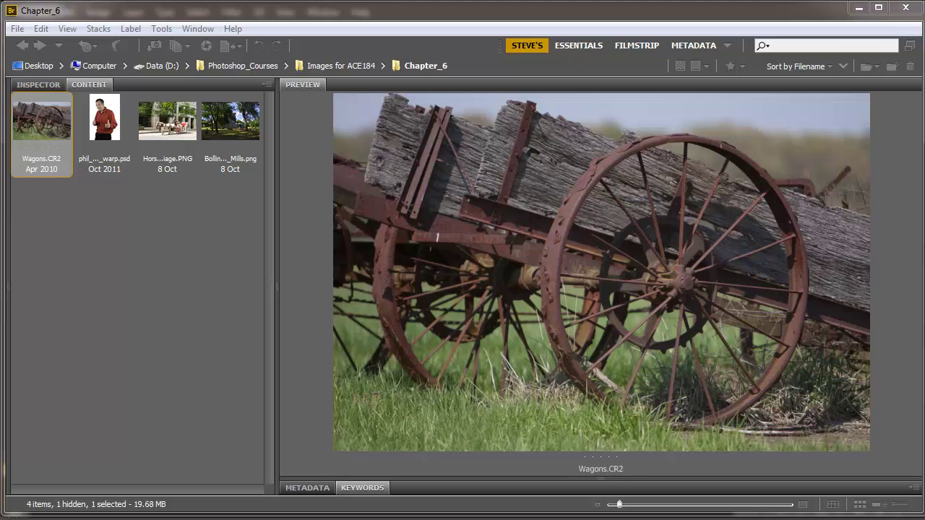
Browse the Chapter_6 photos and open Wagons.CR2 in Camera Raw.
key("Right")
key("Right")
key("Right")
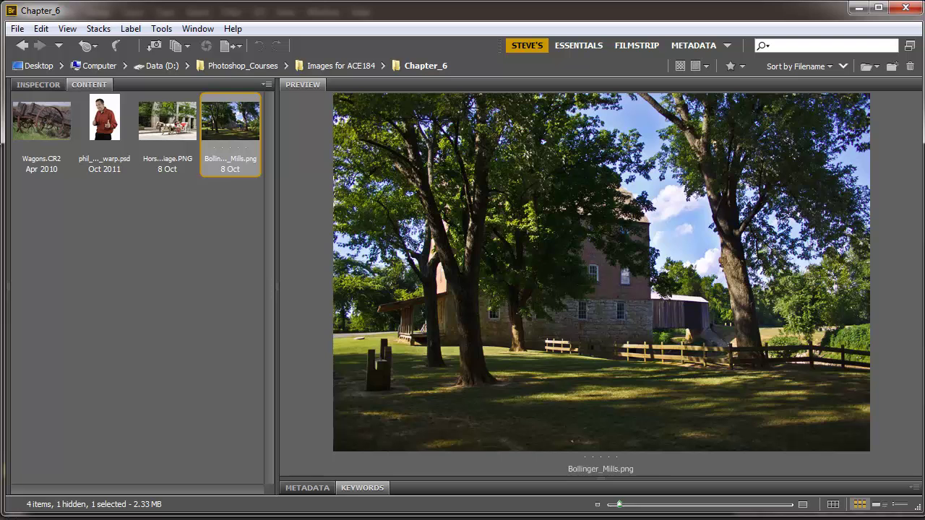
left_click(63, 128)
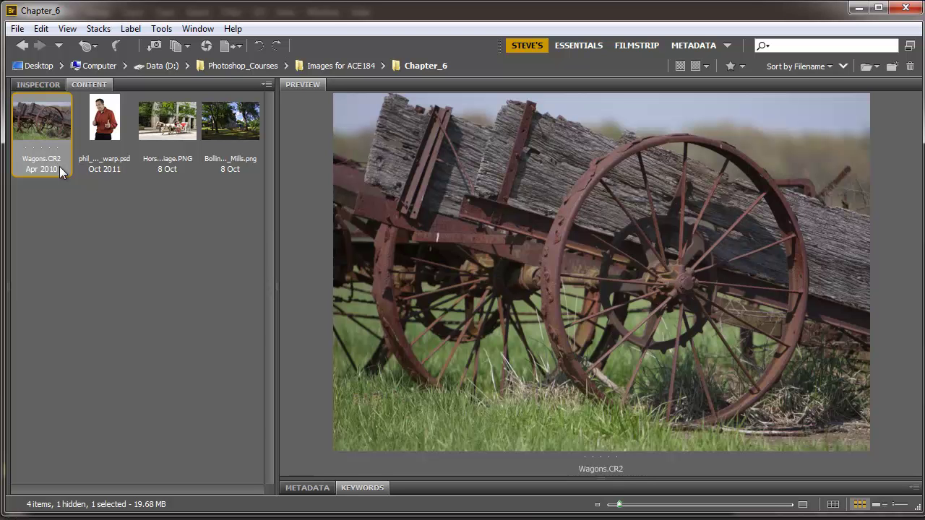
double_click(52, 127)
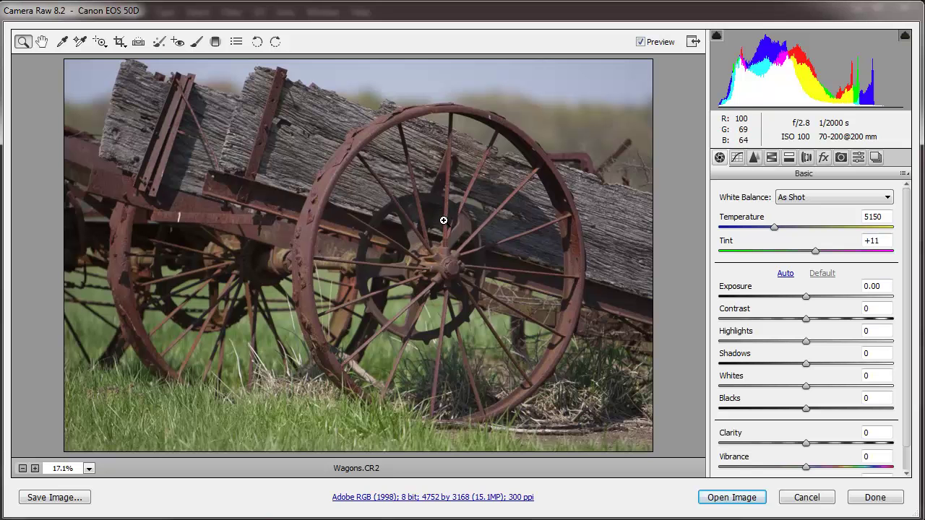
Sample neutral spots on the wagon with the White Balance tool, ending at Temperature 4450, Tint -10.
left_click(61, 45)
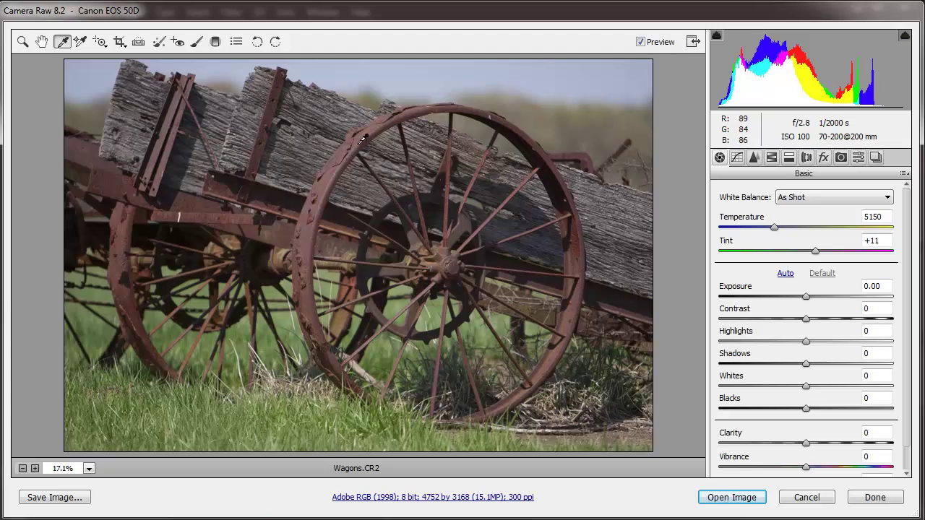
left_click(246, 107)
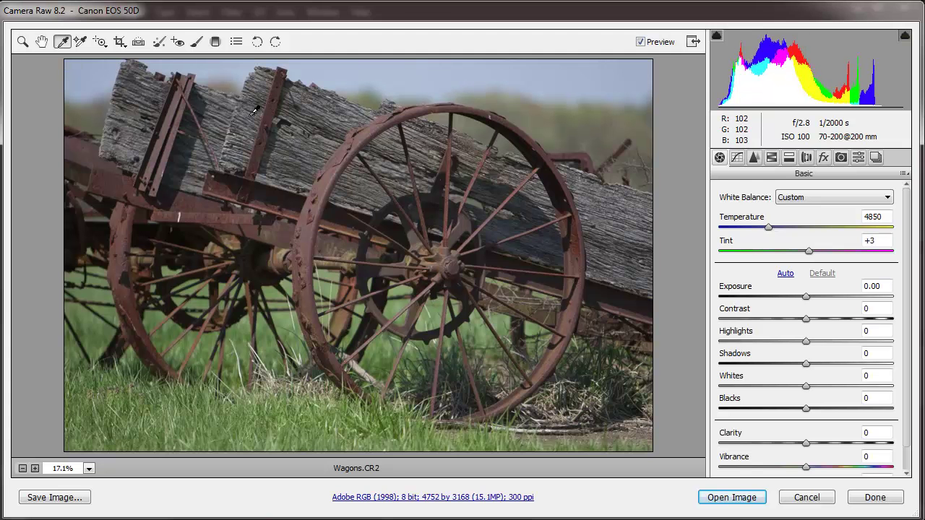
left_click(120, 180)
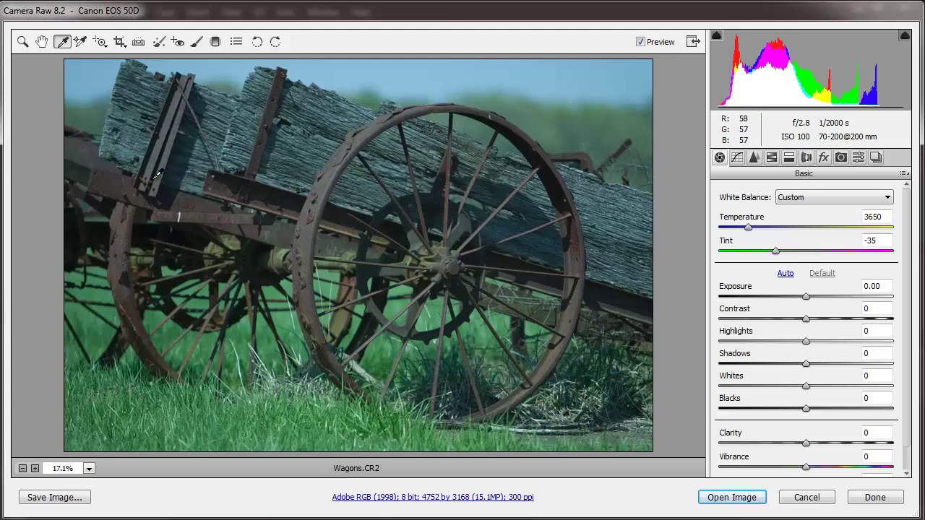
left_click(333, 172)
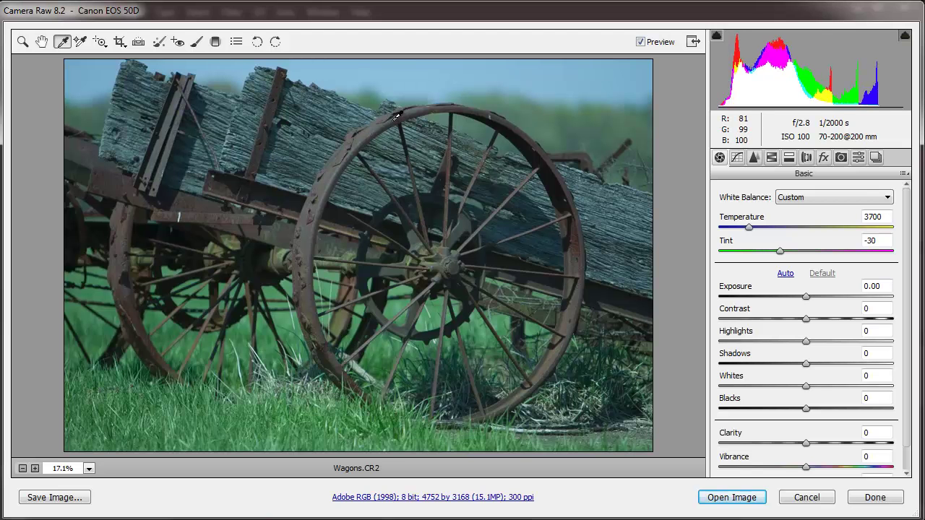
left_click(366, 269)
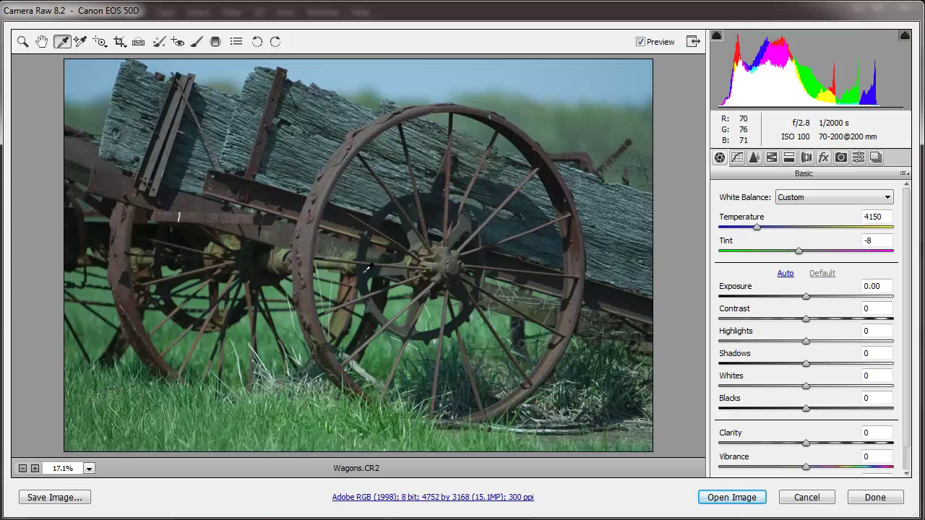
left_click(359, 367)
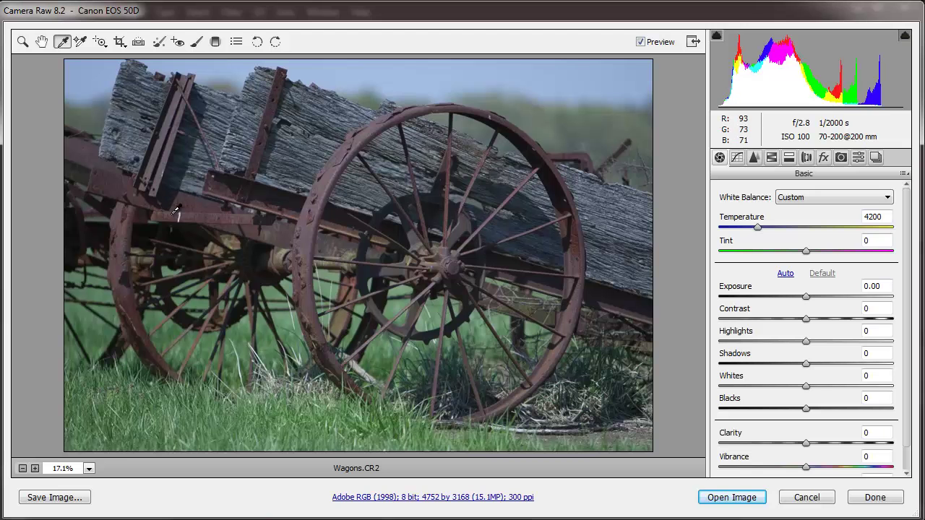
left_click(211, 202)
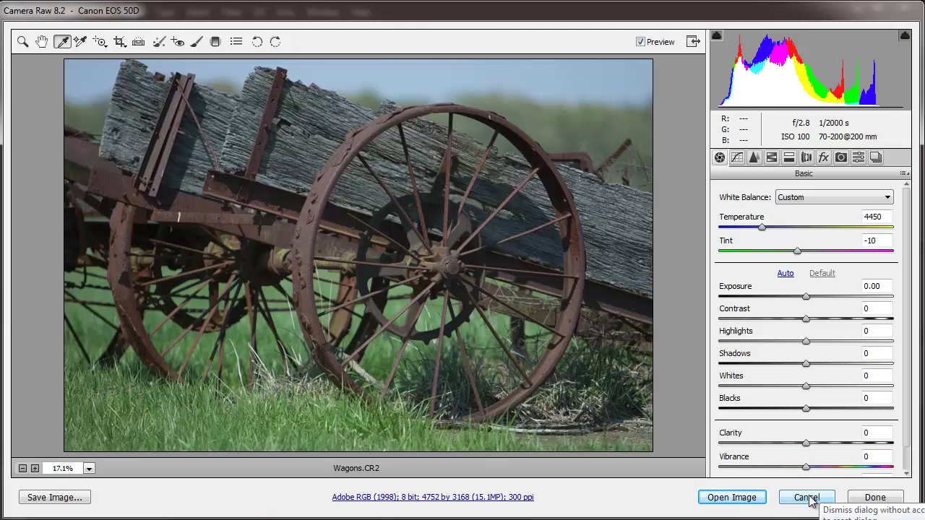
key("alt")
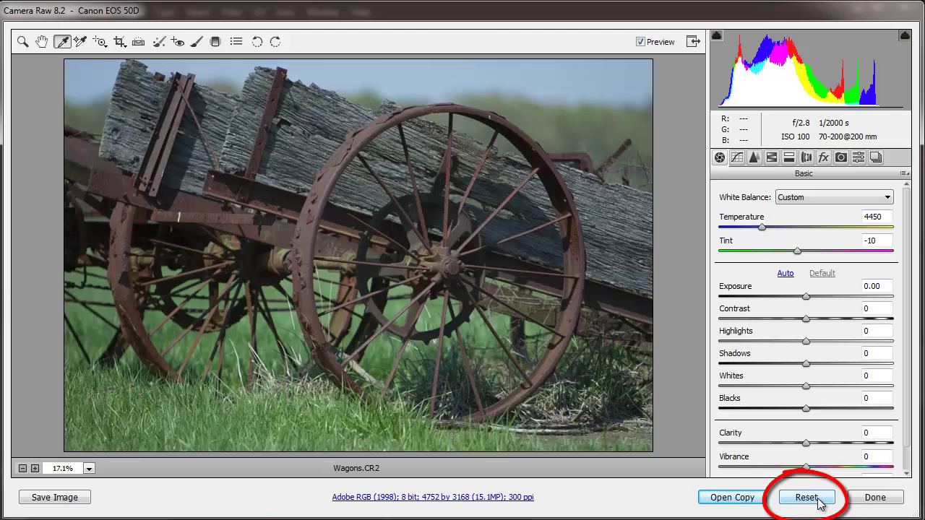
Reset Wagons to as-shot settings, then place two color samplers on the rim and board, and clear them.
left_click(820, 497)
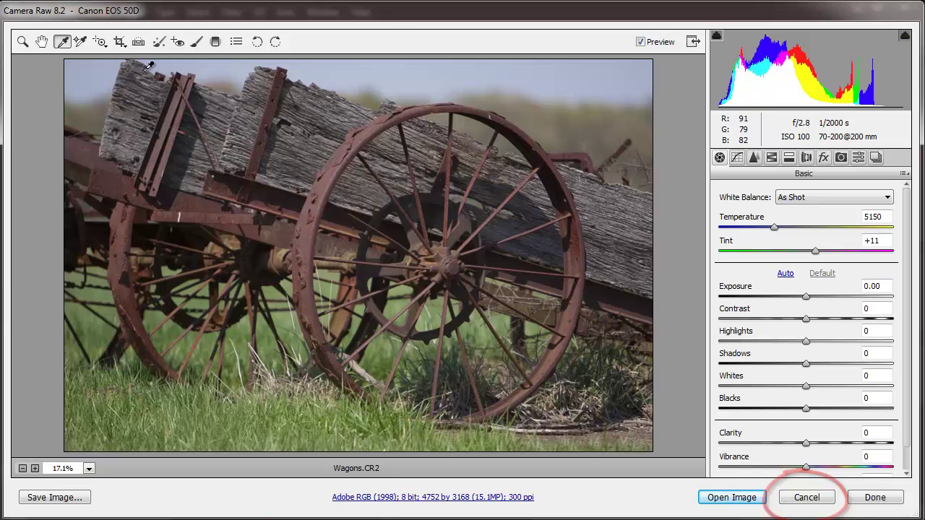
left_click(81, 42)
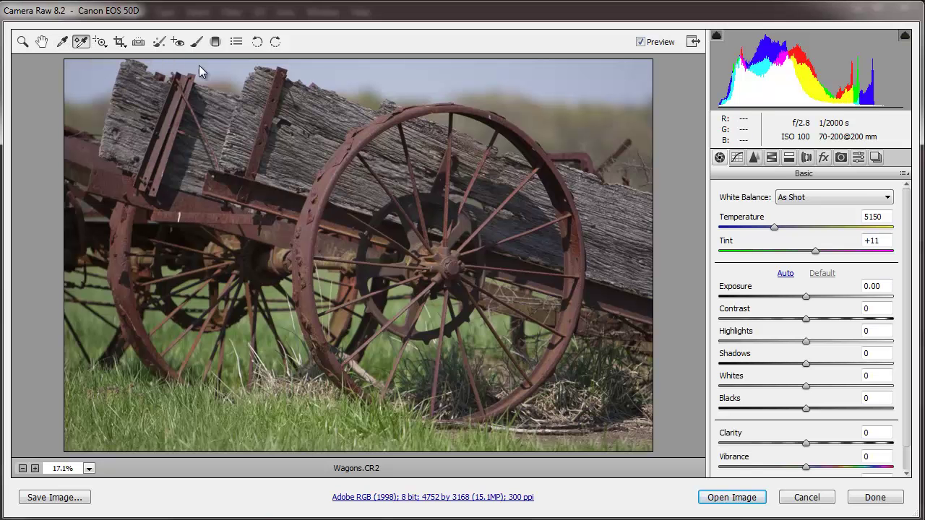
left_click(348, 151)
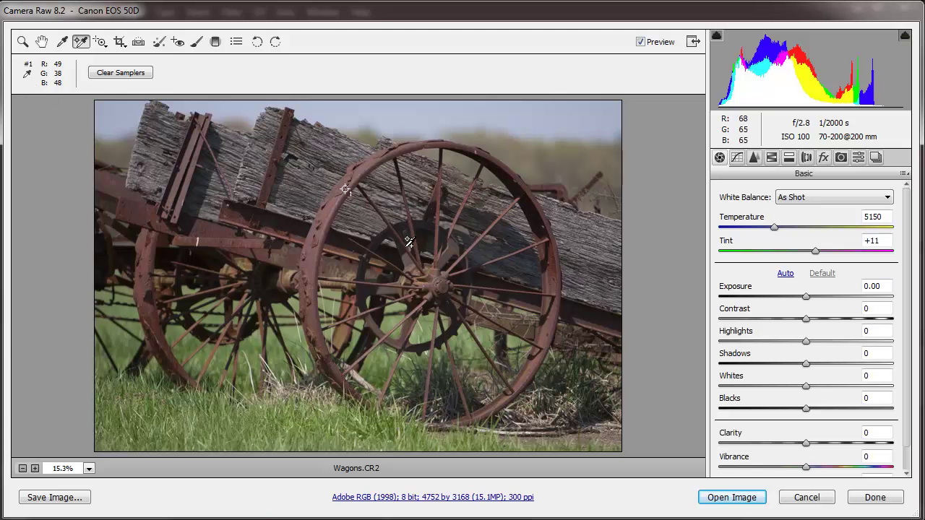
left_click(575, 248)
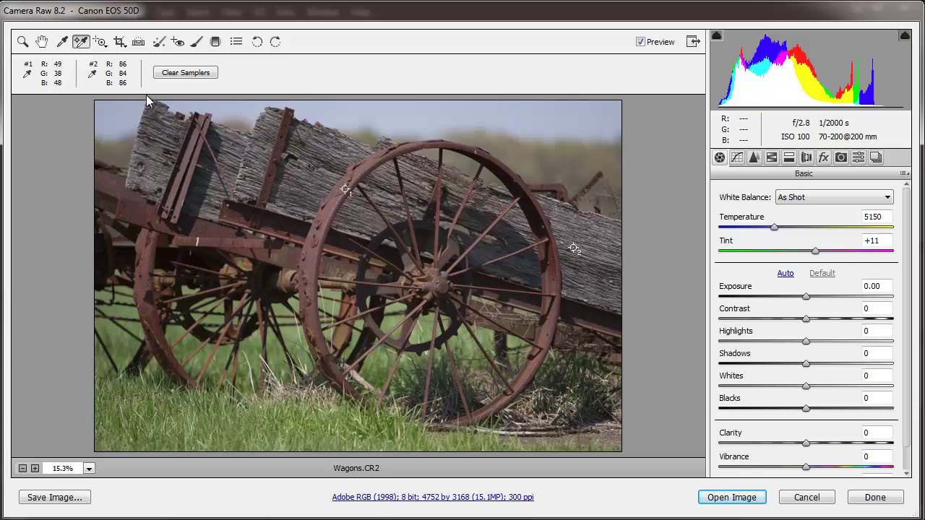
left_click(185, 74)
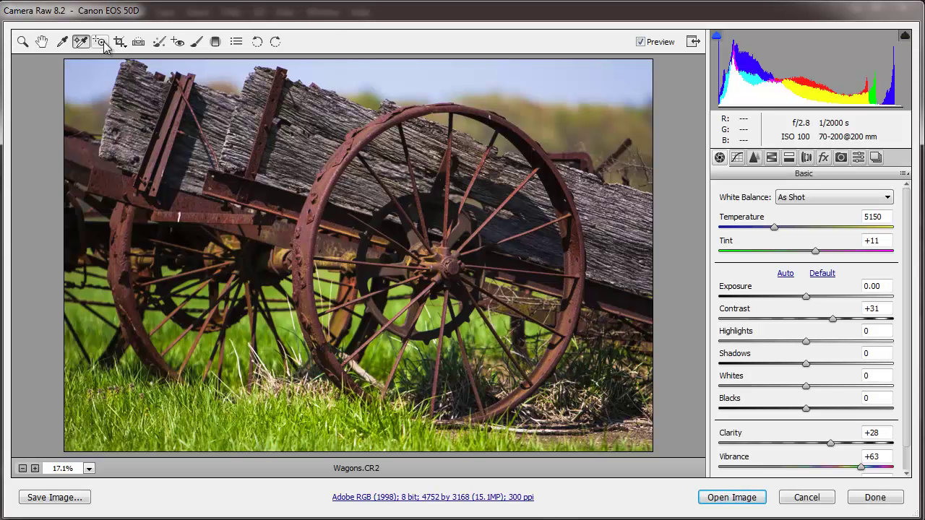
Use the Targeted Adjustment tool to brighten the wheels and grass and darken the sky.
left_click(100, 43)
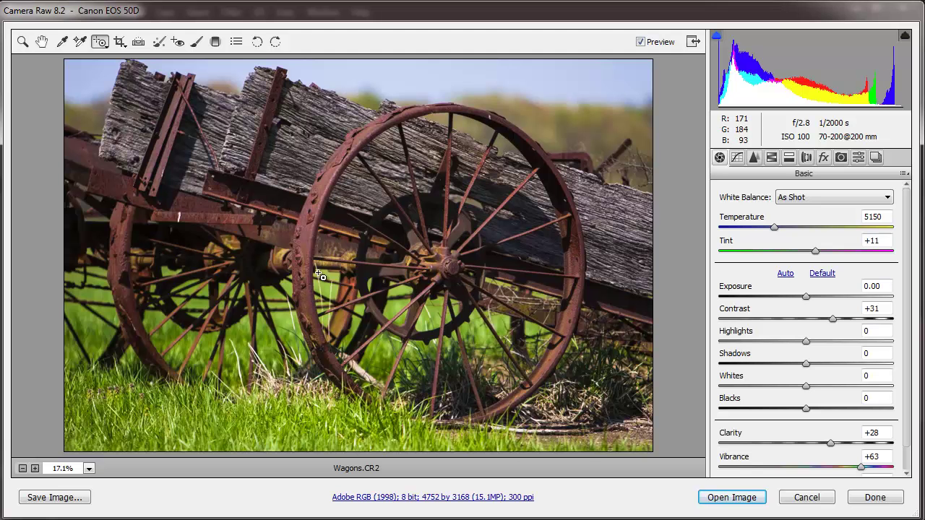
left_click_drag(324, 288, 331, 311)
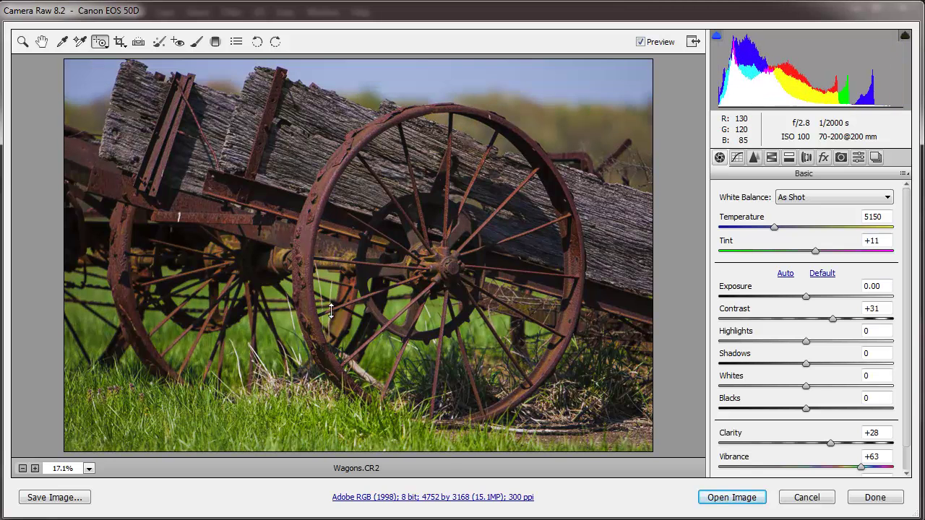
left_click_drag(151, 417, 154, 420)
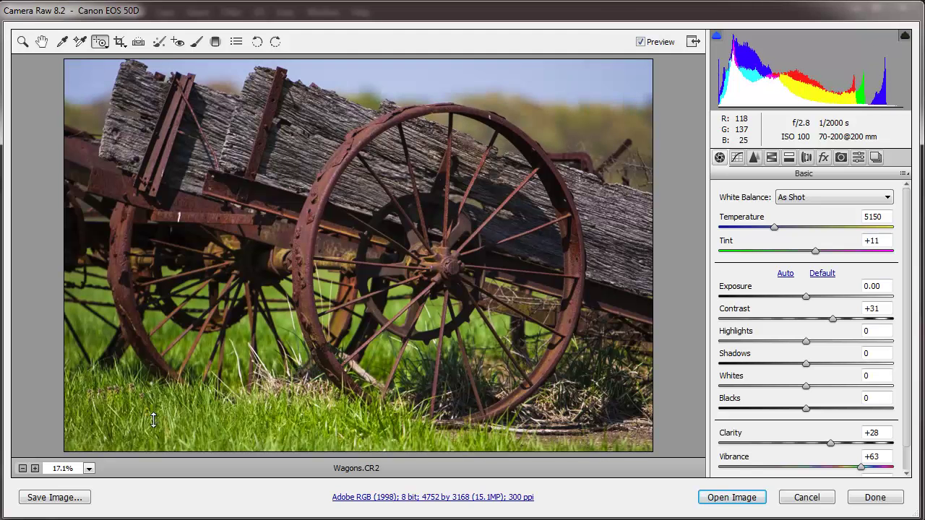
left_click_drag(349, 98, 352, 77)
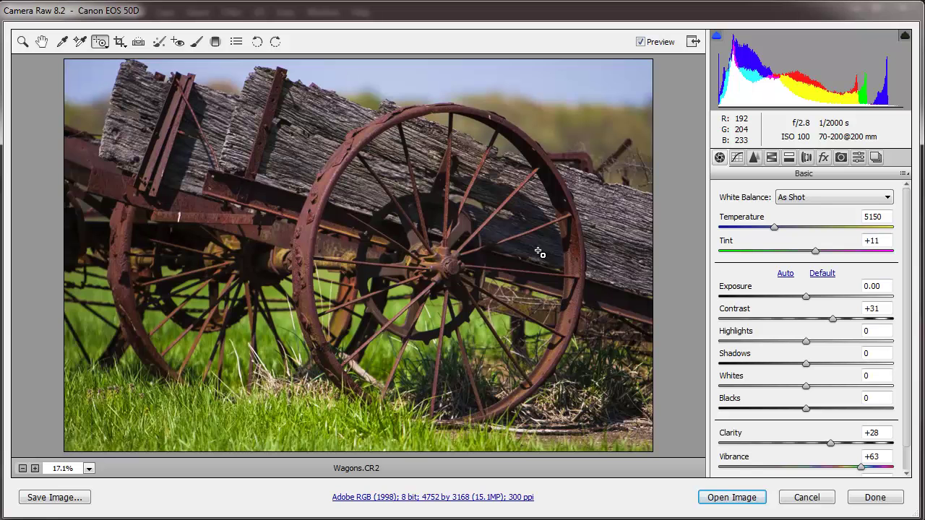
left_click_drag(538, 252, 541, 271)
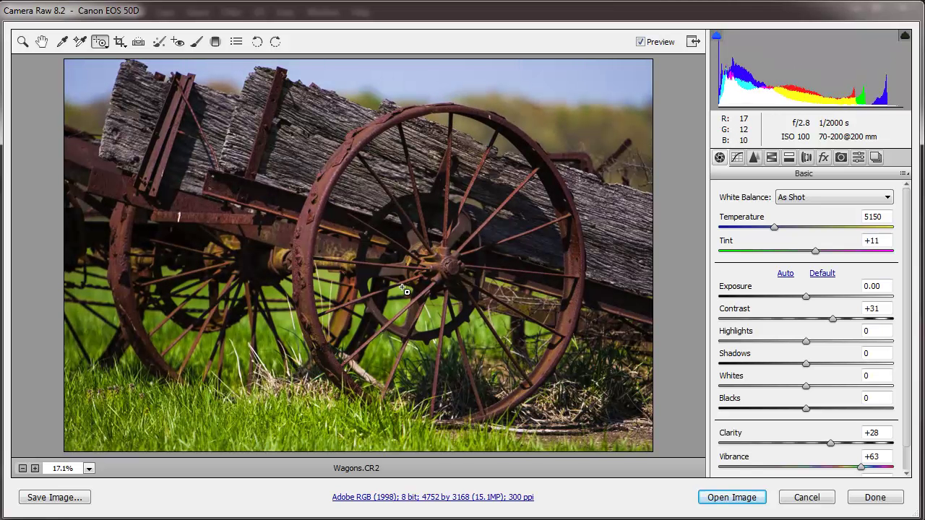
left_click_drag(129, 284, 131, 252)
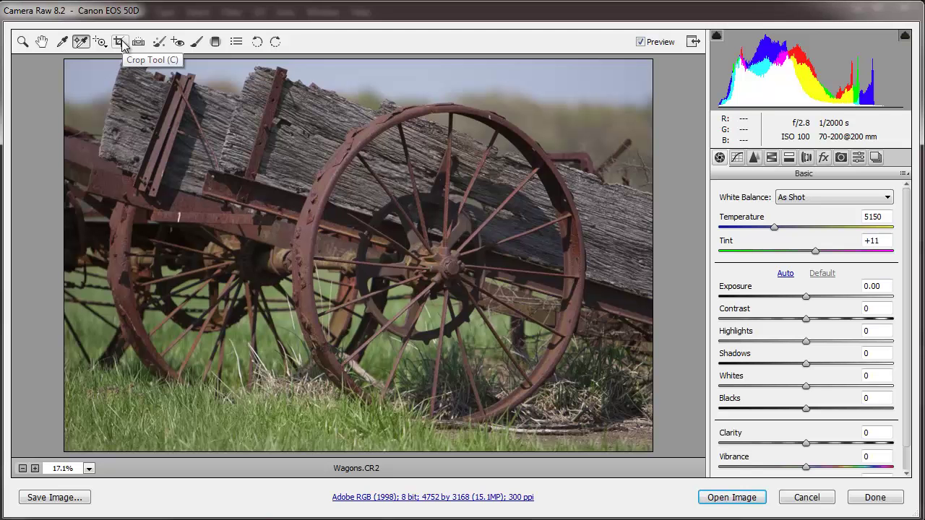
left_click(121, 42)
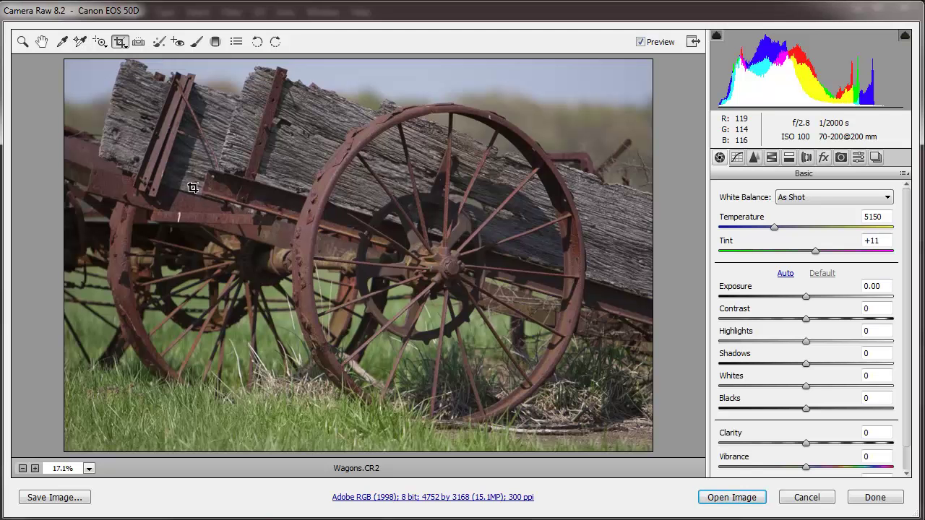
left_click_drag(202, 135, 598, 416)
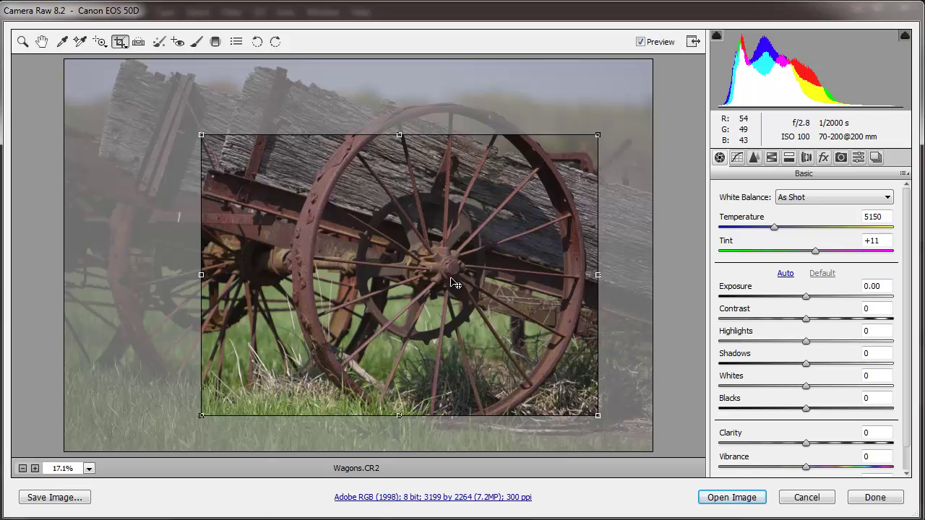
left_click_drag(391, 186, 373, 228)
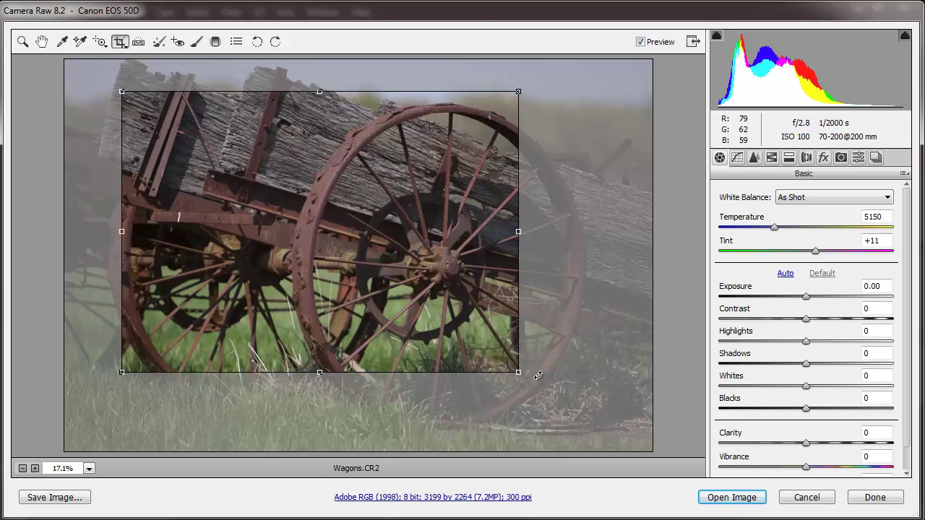
left_click_drag(517, 373, 636, 412)
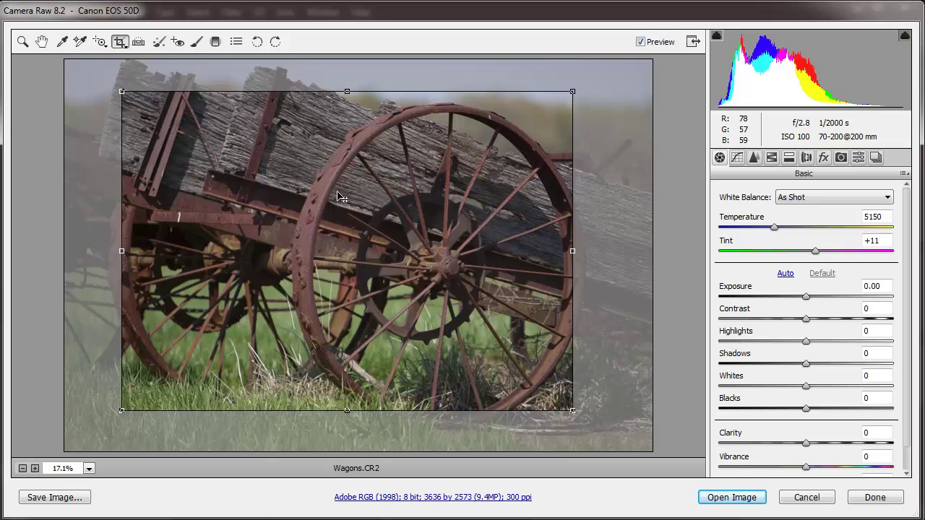
key("Escape")
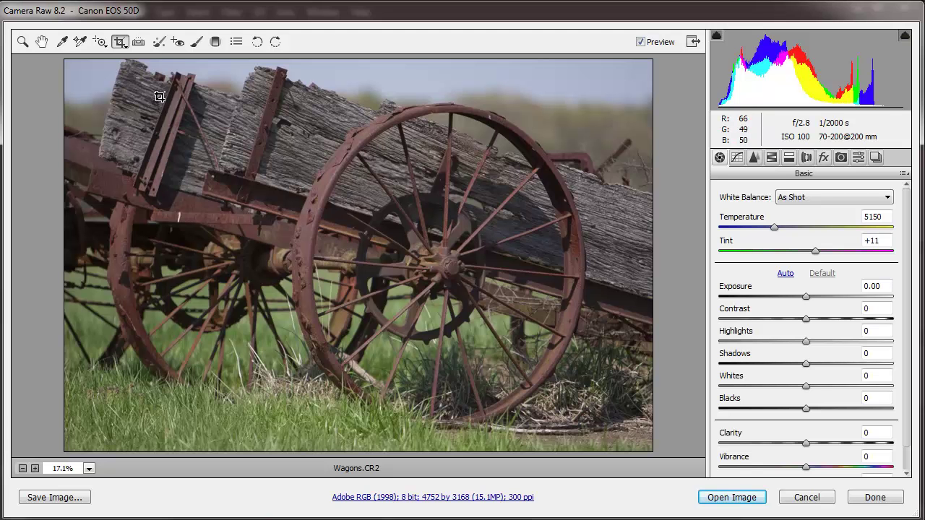
left_click(140, 42)
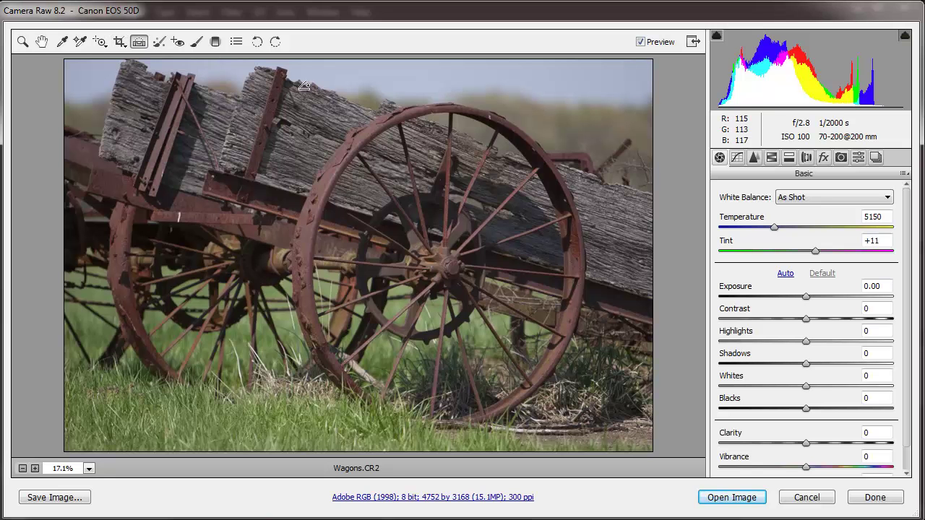
left_click_drag(297, 89, 242, 300)
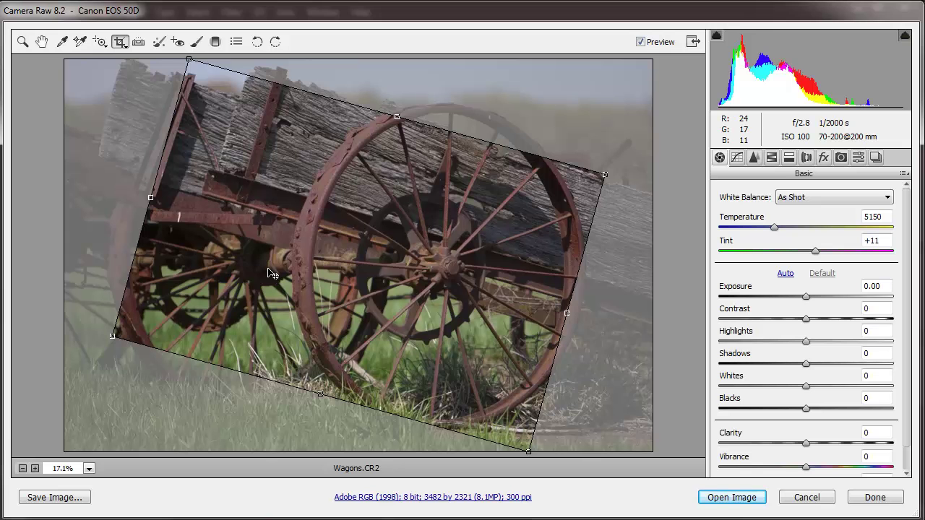
key("Return")
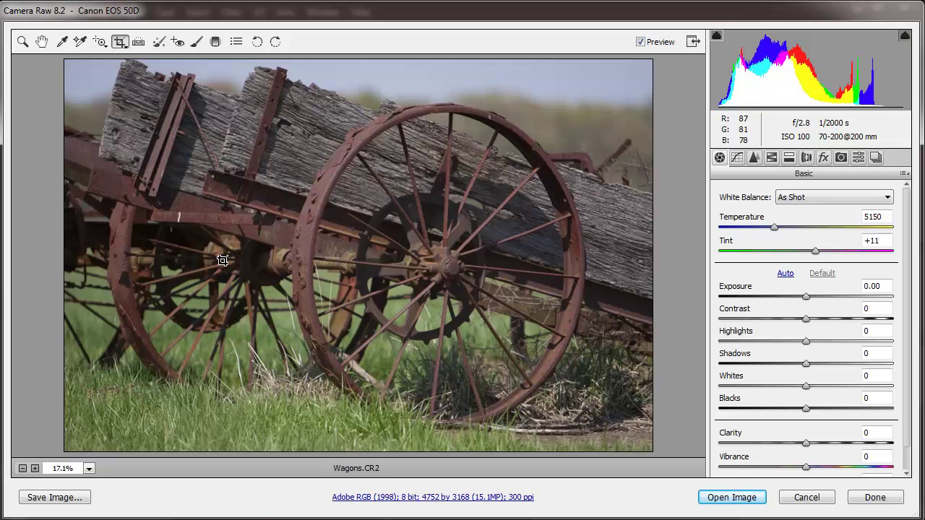
Activate Spot Removal and zoom the preview to 66.7% on the rusty strap.
left_click(160, 43)
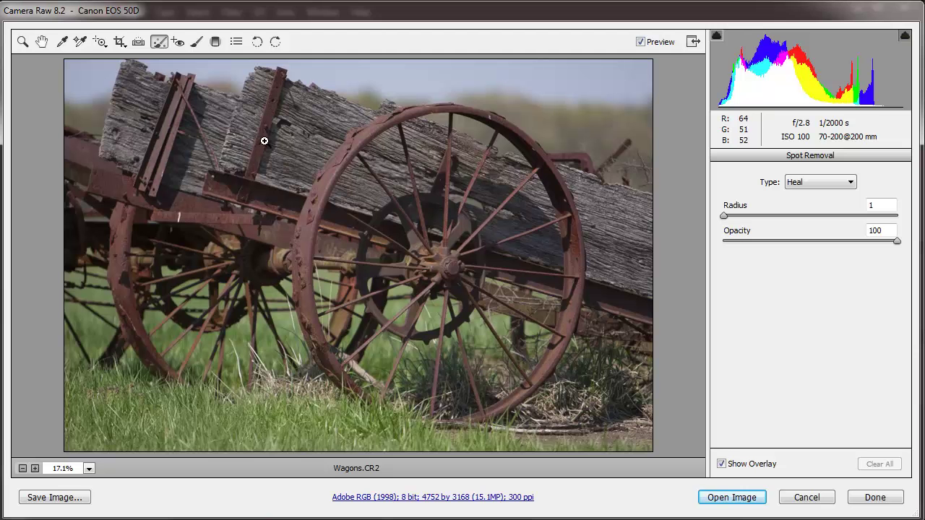
scroll(303, 166, "up", 1)
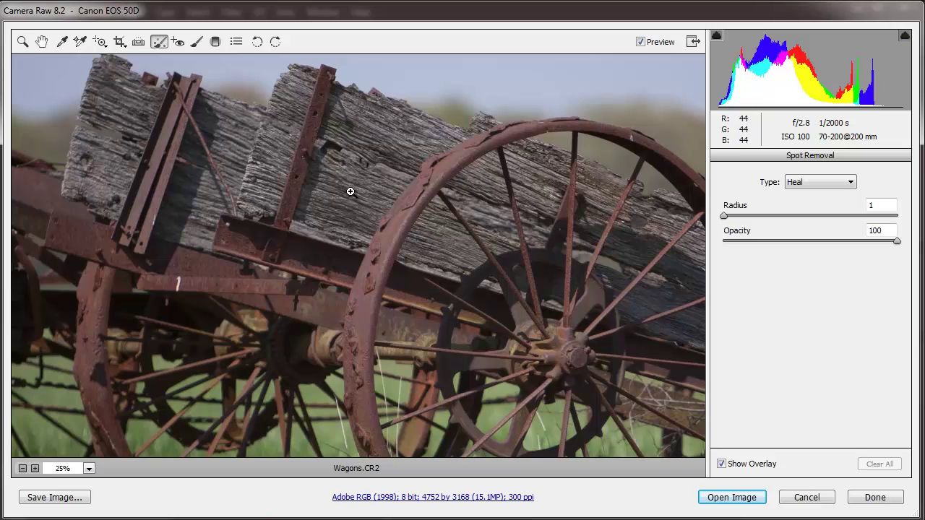
scroll(351, 192, "up", 1)
scroll(351, 192, "up", 1)
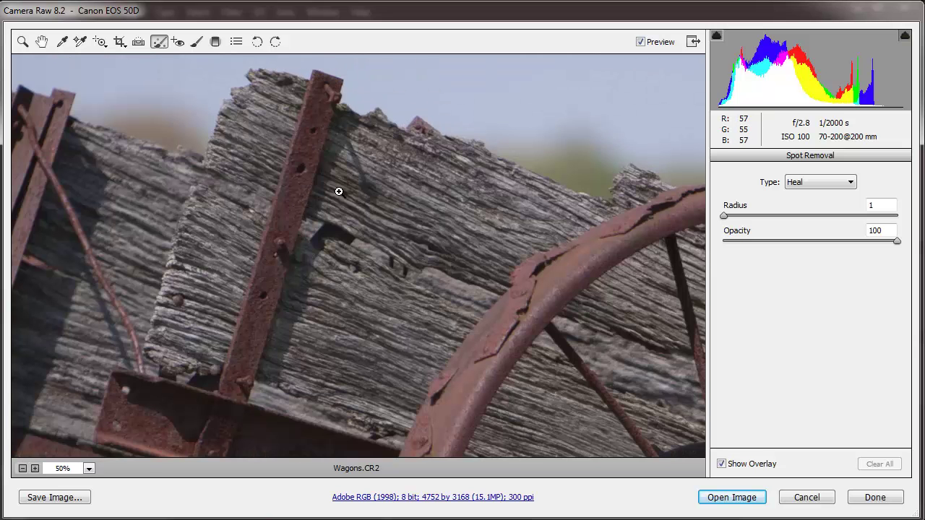
scroll(339, 192, "up", 1)
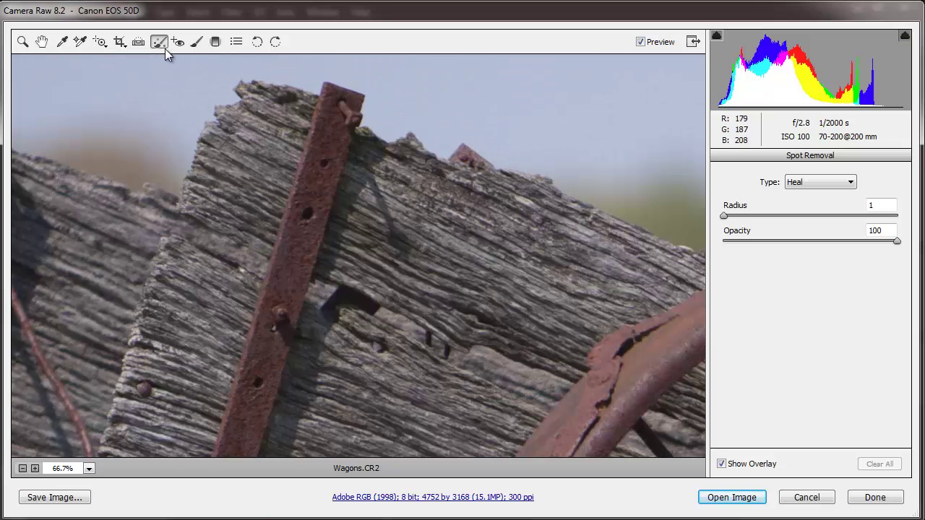
left_click(308, 214)
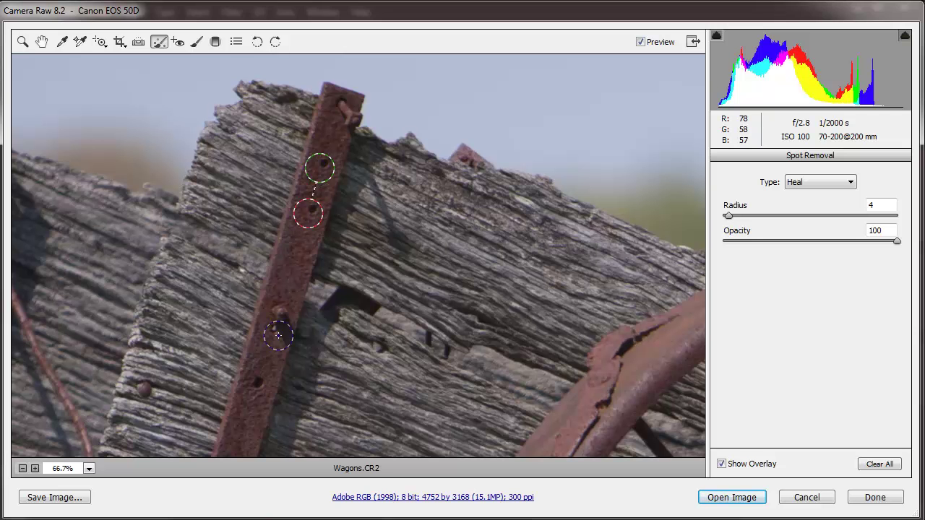
left_click(280, 313)
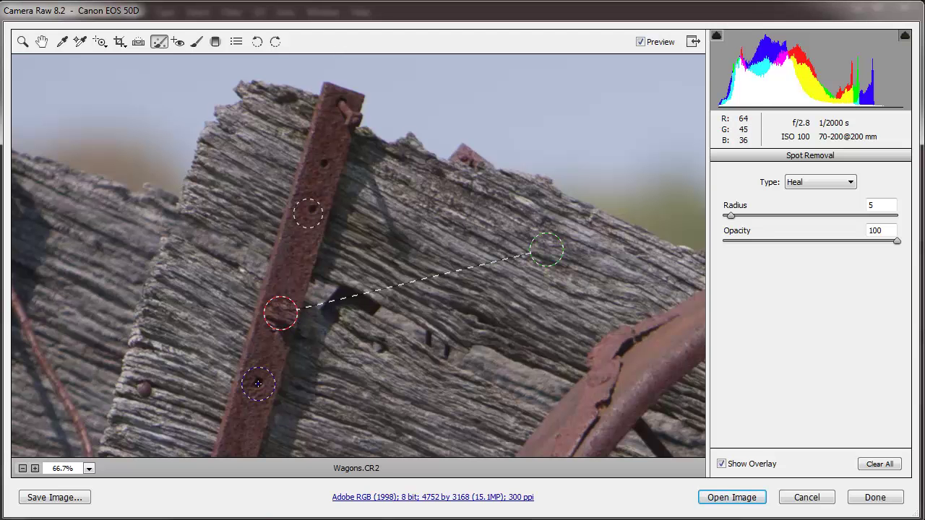
left_click_drag(259, 381, 257, 394)
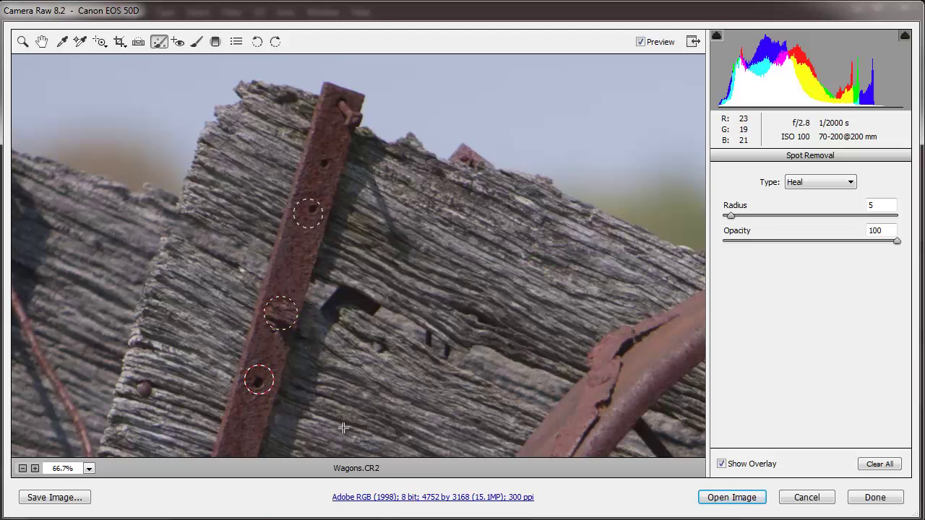
left_click(259, 380)
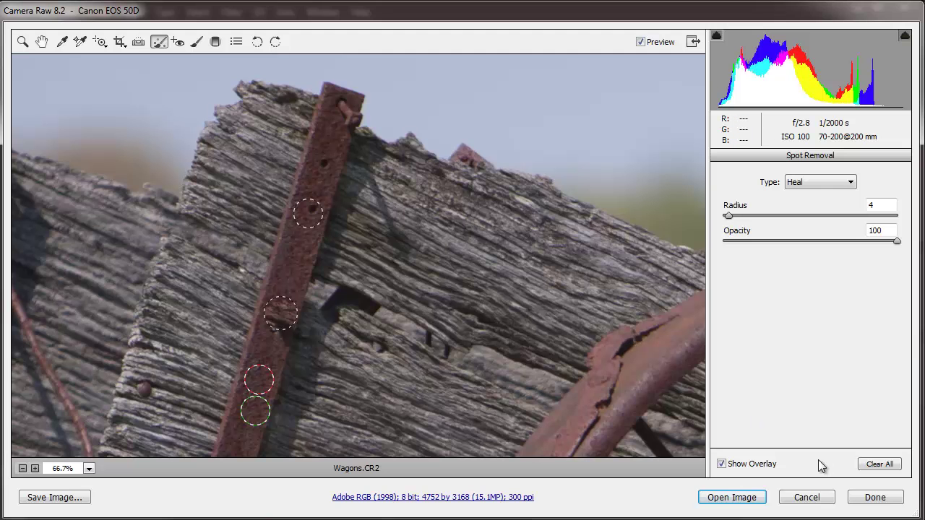
key("alt")
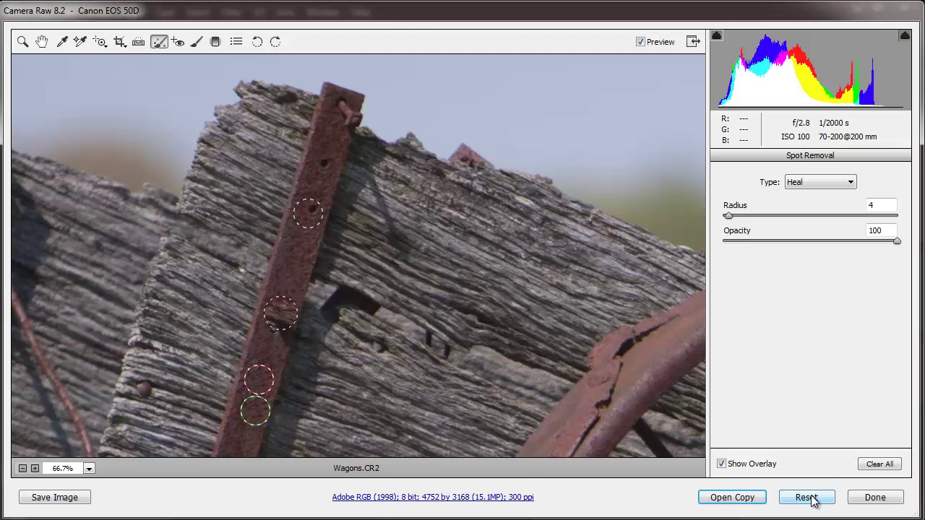
left_click(808, 498, "alt")
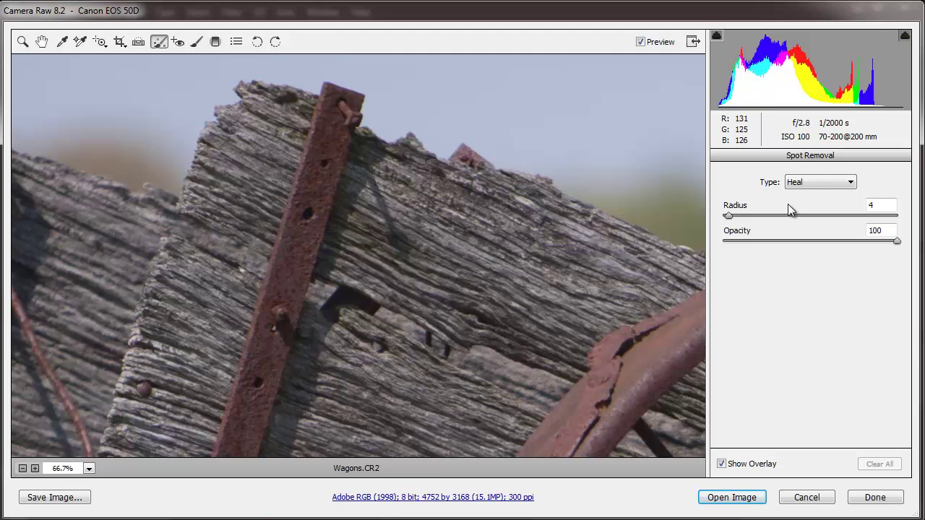
left_click(820, 189)
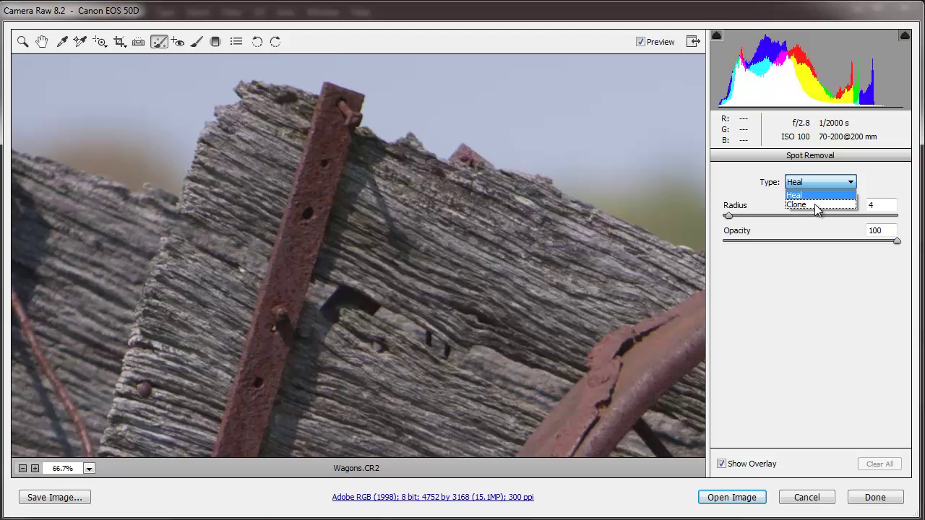
Set Spot Removal to Clone, clone over the strap's holes and rivet, then reset all repairs.
left_click(814, 205)
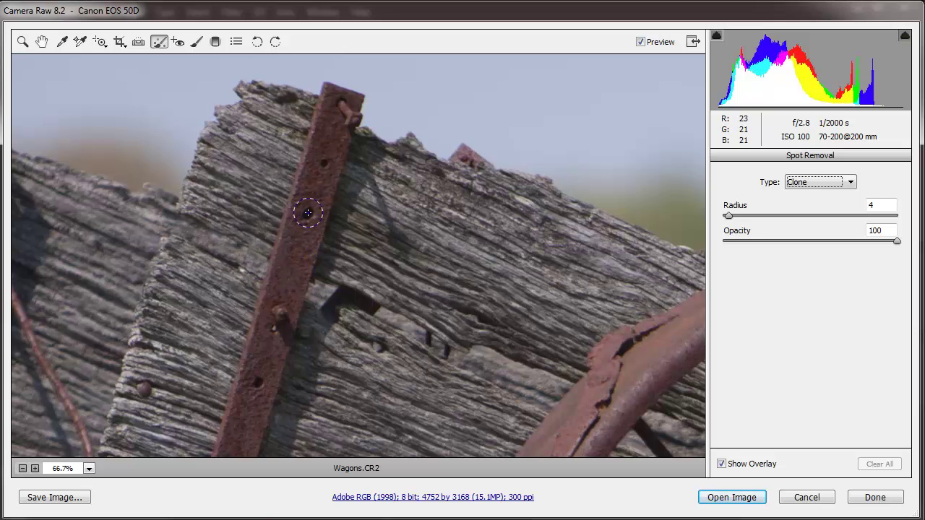
left_click(306, 213)
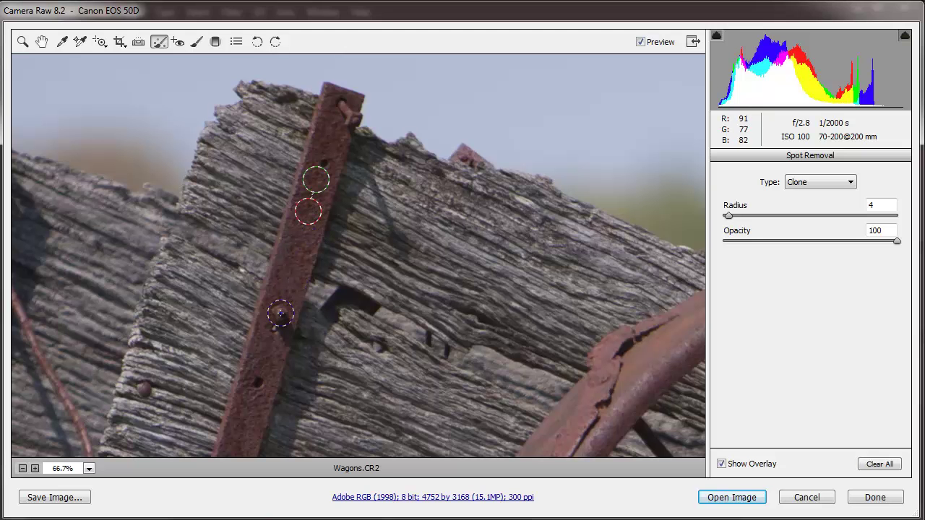
left_click(281, 313)
left_click_drag(279, 327, 280, 320)
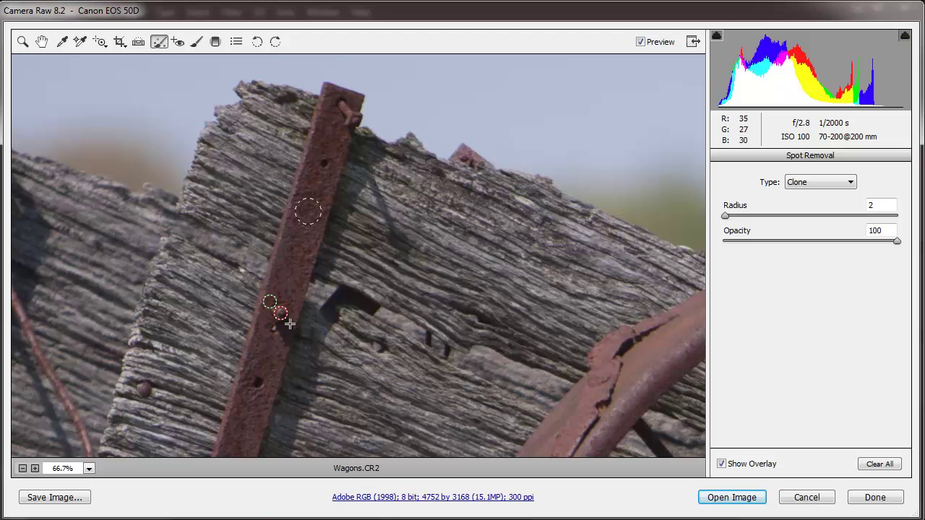
left_click(297, 281)
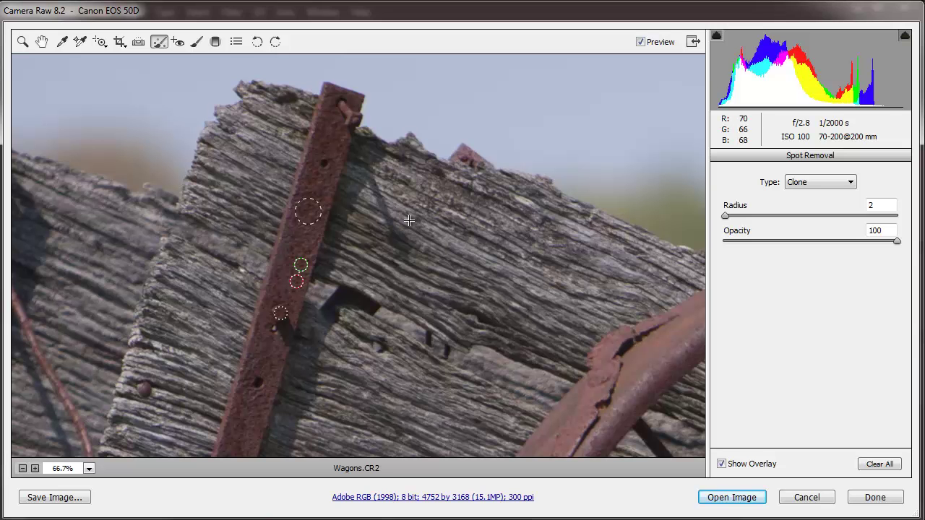
left_click_drag(417, 198, 432, 213)
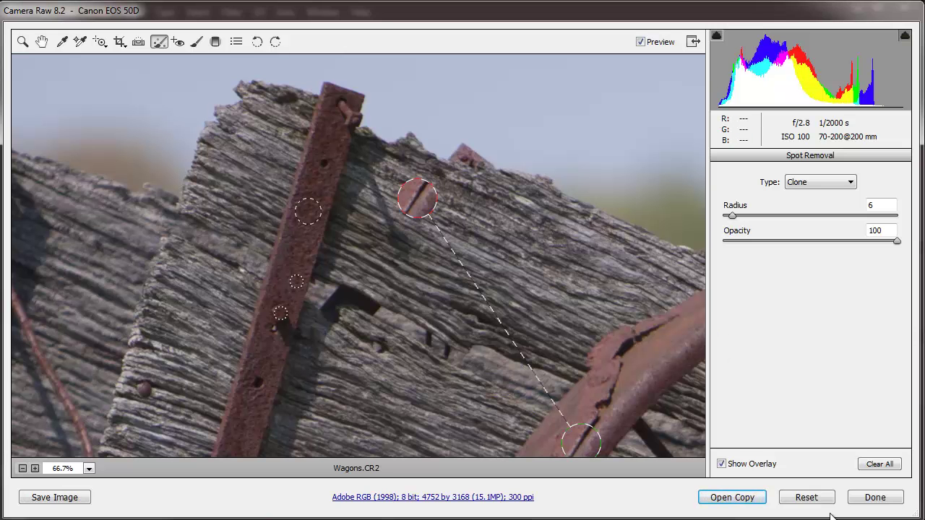
left_click(811, 498, "alt")
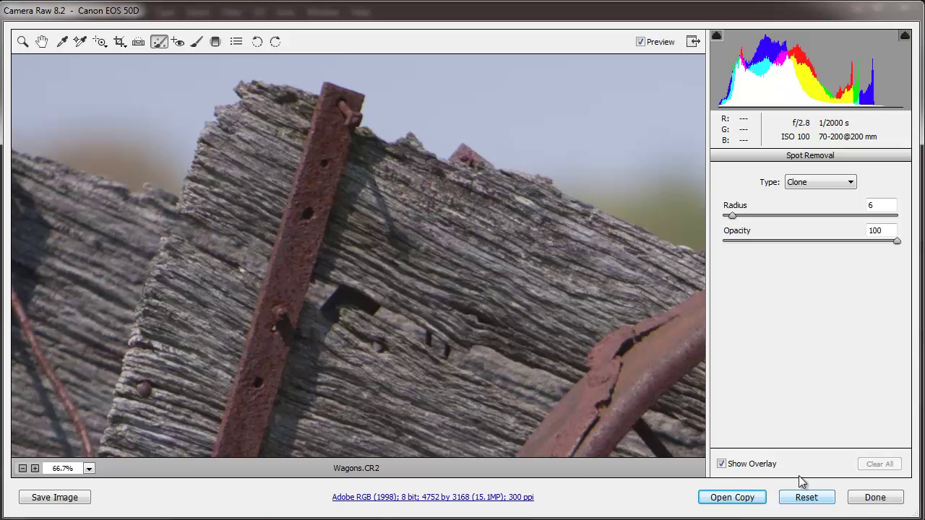
Select Red Eye Removal and drag a test box over the strap.
left_click(179, 42)
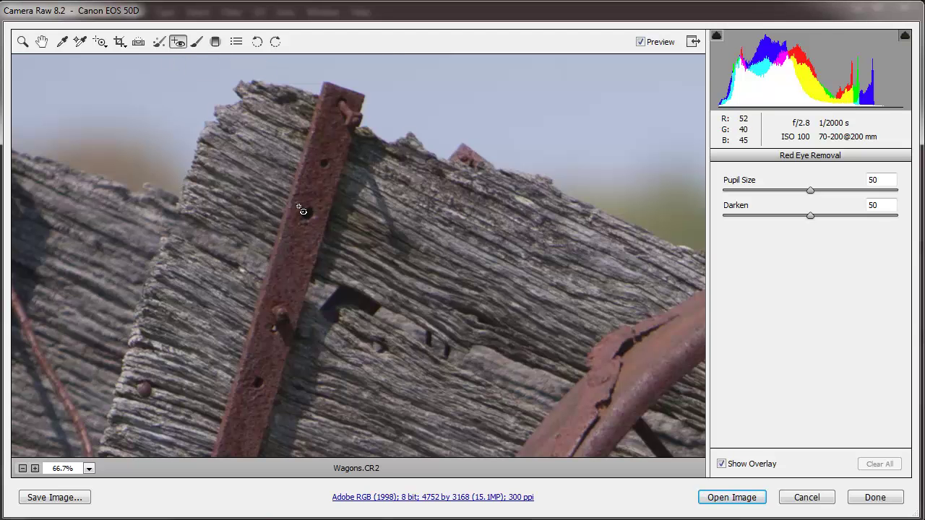
left_click_drag(300, 205, 321, 229)
Select the Adjustment Brush and zoom out until the whole wagon photo fits the view.
left_click(197, 43)
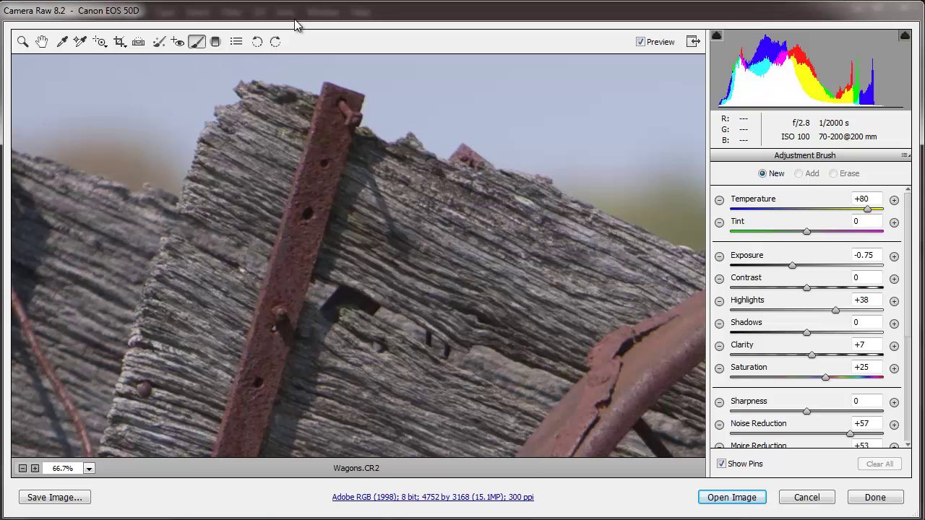
key("ctrl+minus")
key("ctrl+minus")
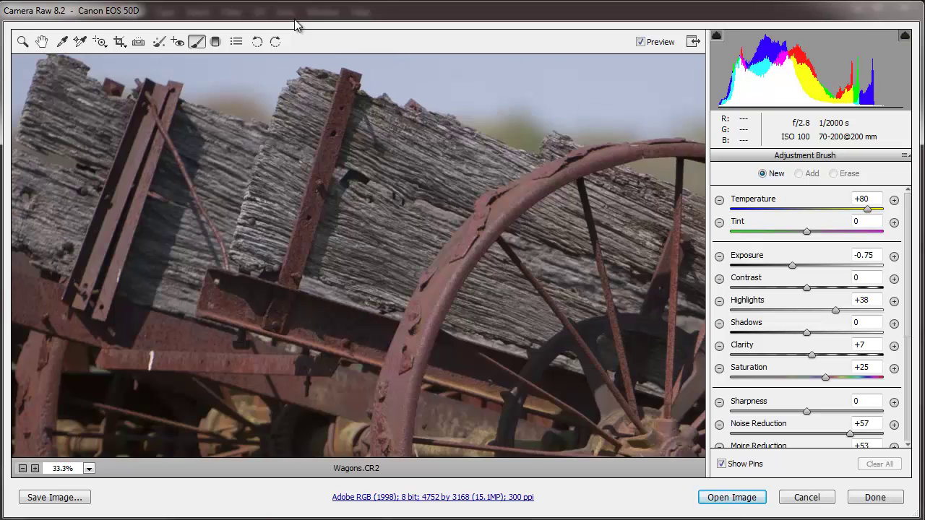
key("ctrl+minus")
key("ctrl+minus")
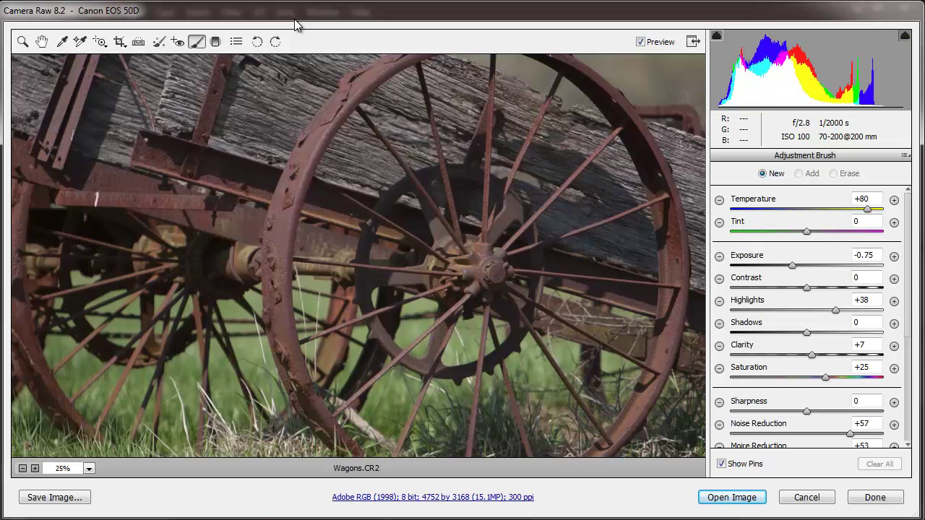
key("ctrl+minus")
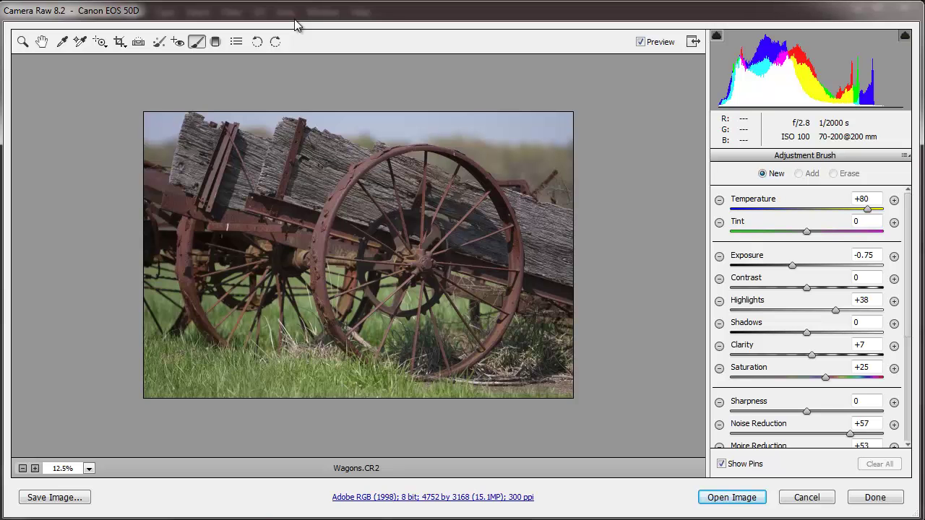
key("ctrl+0")
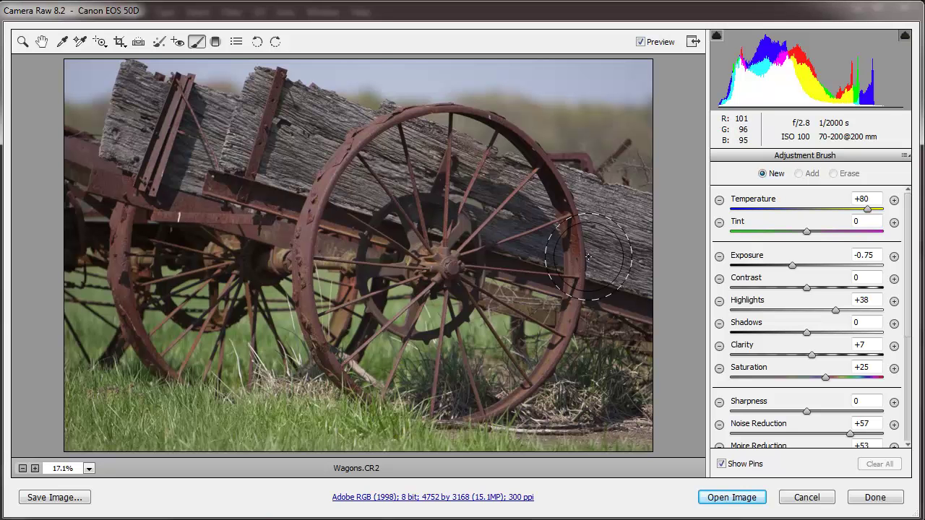
left_click(236, 42)
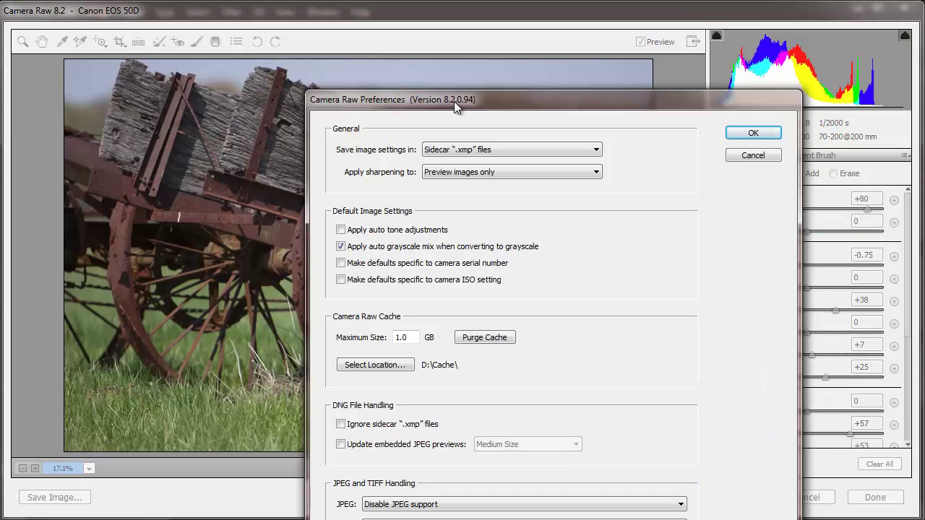
left_click_drag(434, 92, 310, 24)
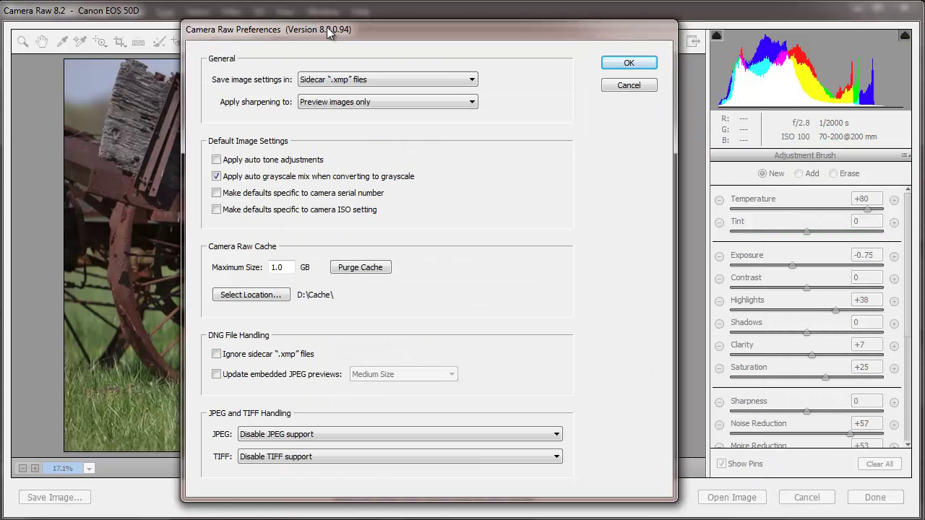
left_click(280, 435)
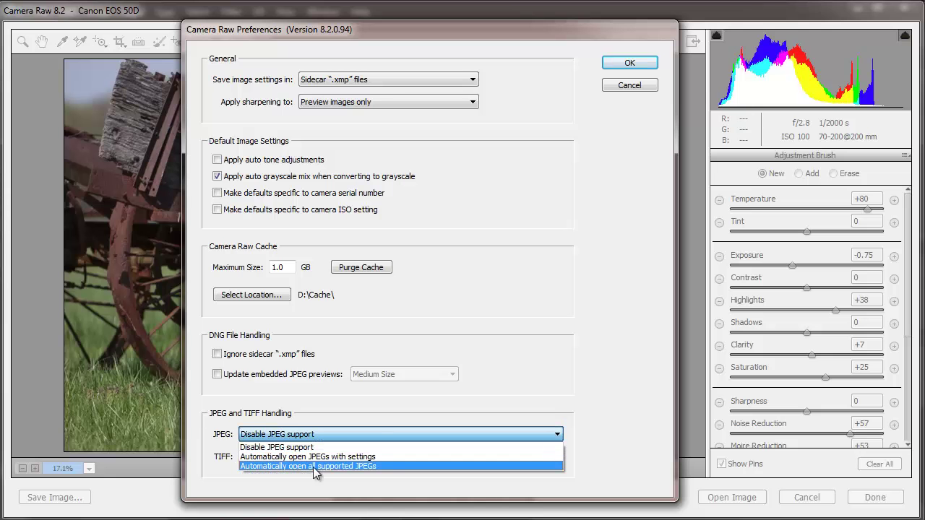
left_click(382, 464)
left_click(334, 457)
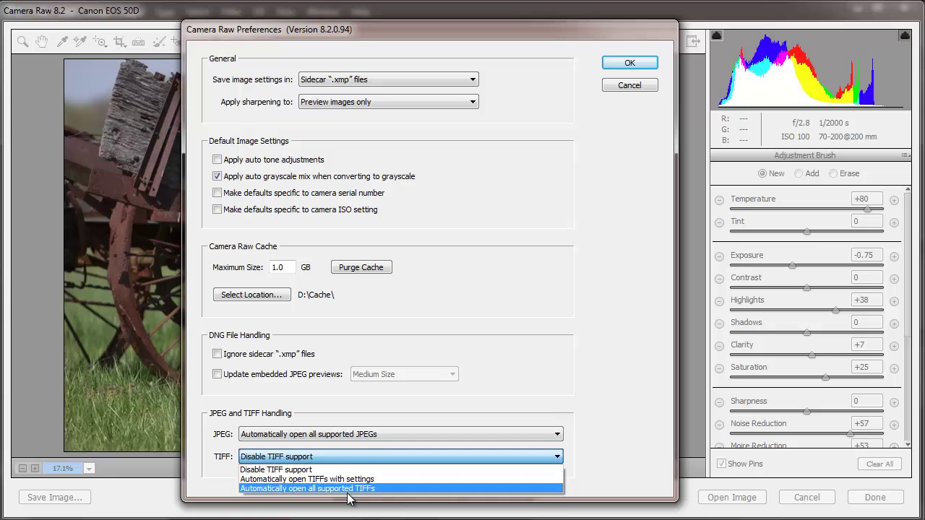
left_click(348, 491)
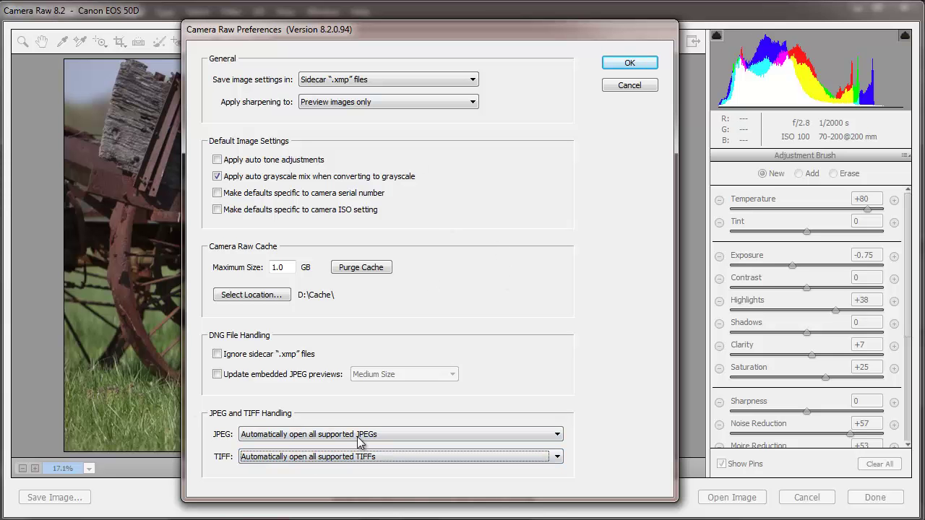
left_click(629, 87)
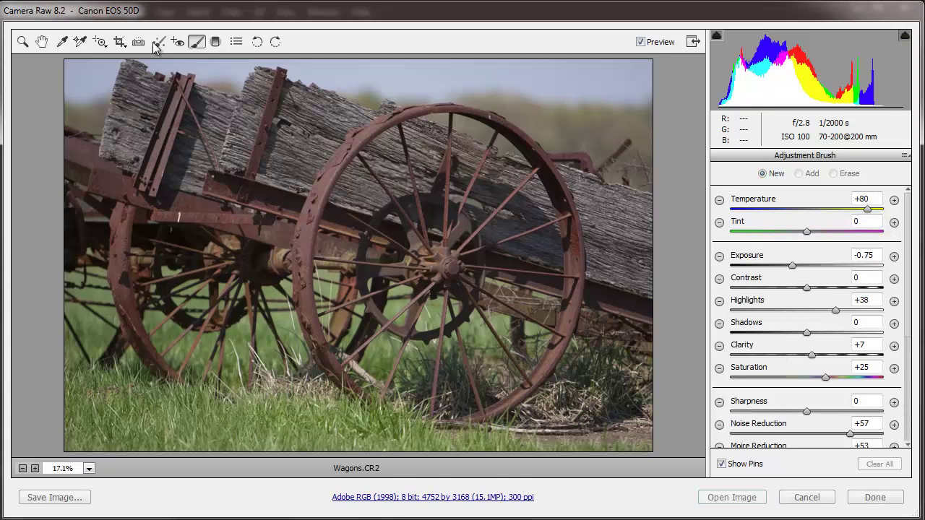
Preview the Auto, Daylight, Cloudy and Shade white balance presets on the Wagons photo.
left_click(41, 43)
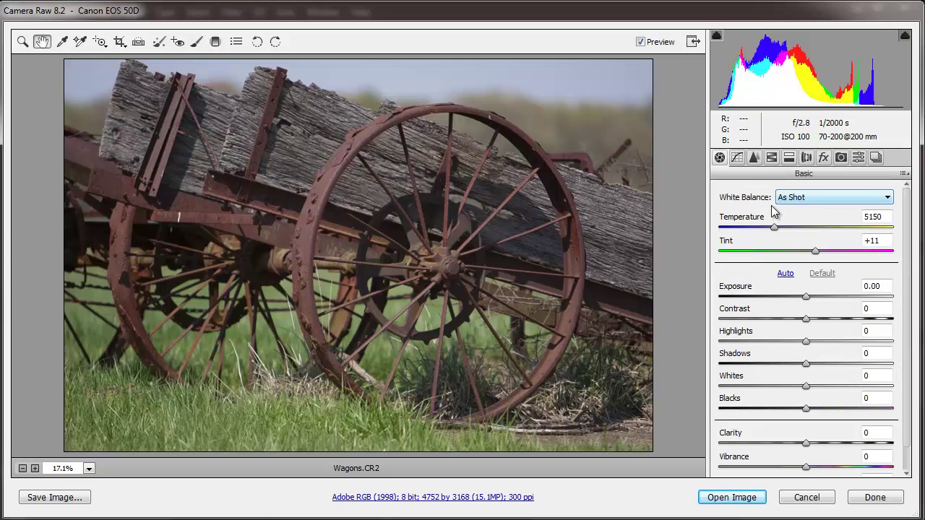
left_click(821, 197)
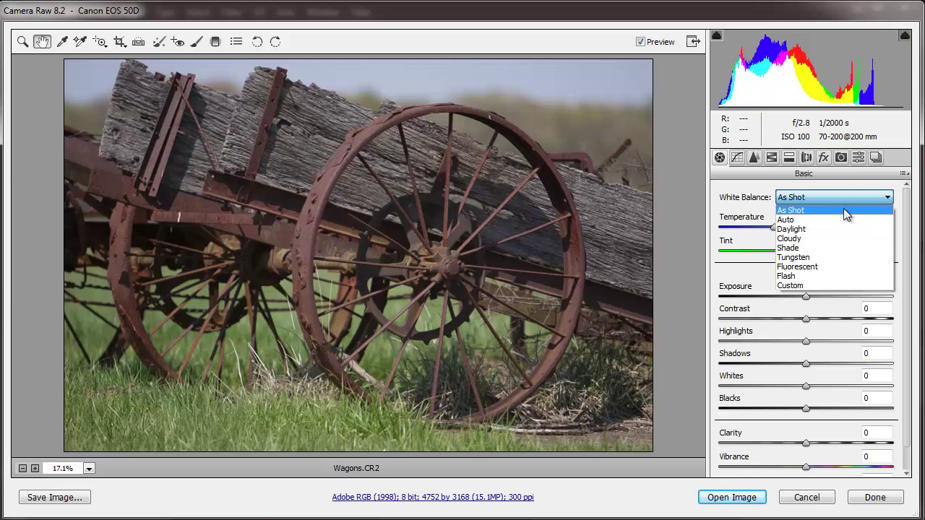
left_click(800, 219)
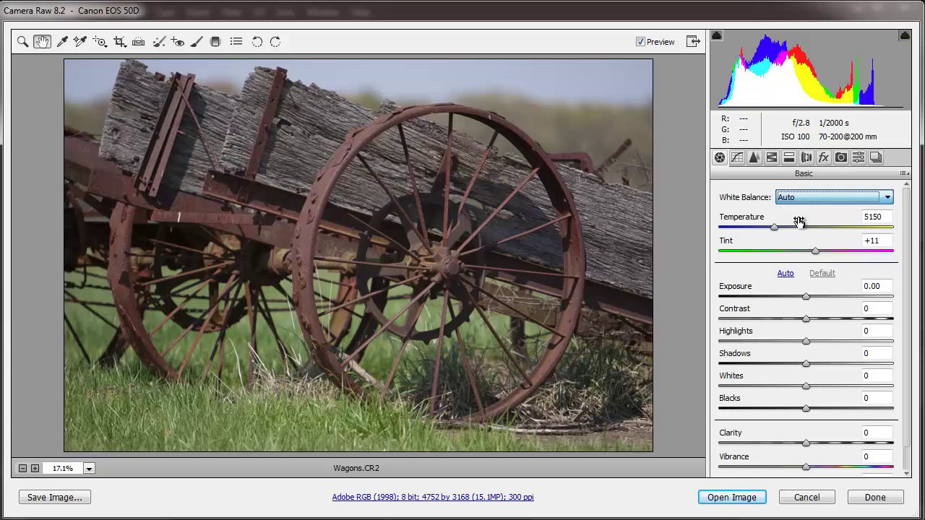
left_click(805, 199)
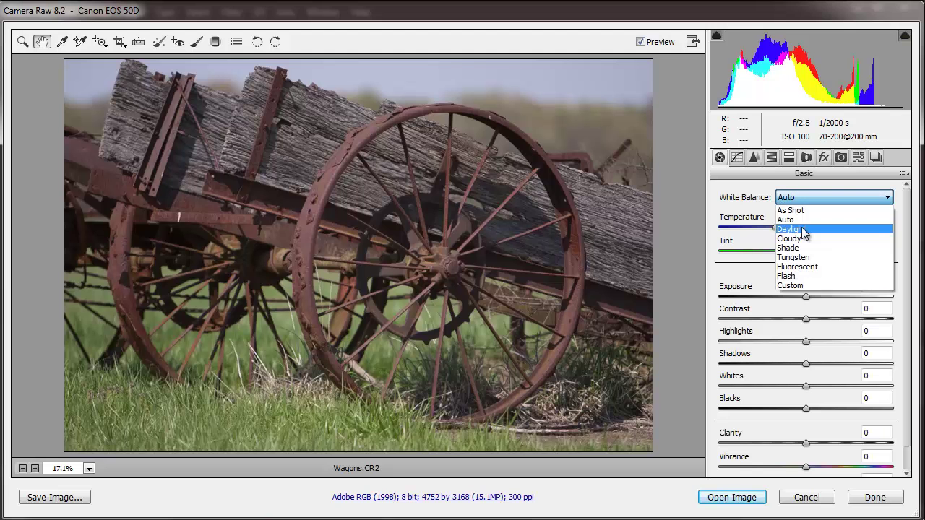
left_click(802, 230)
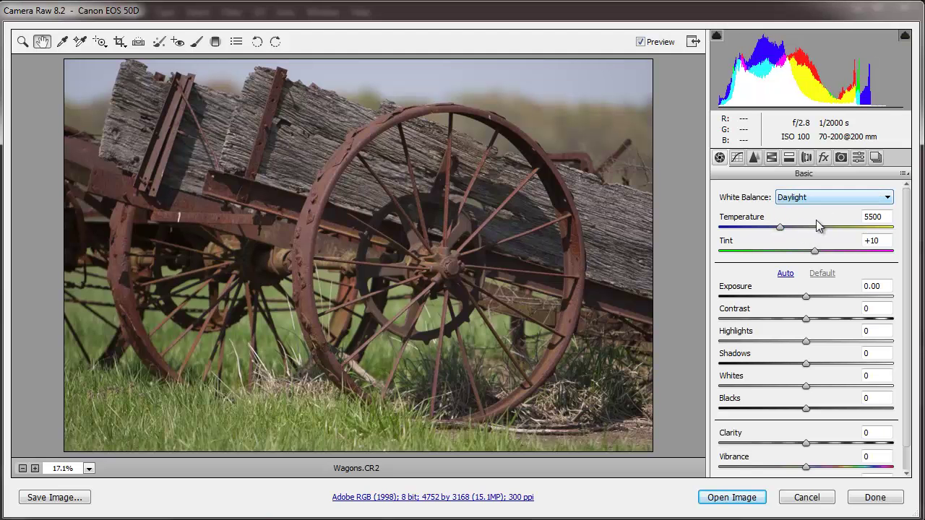
left_click(816, 198)
left_click(814, 241)
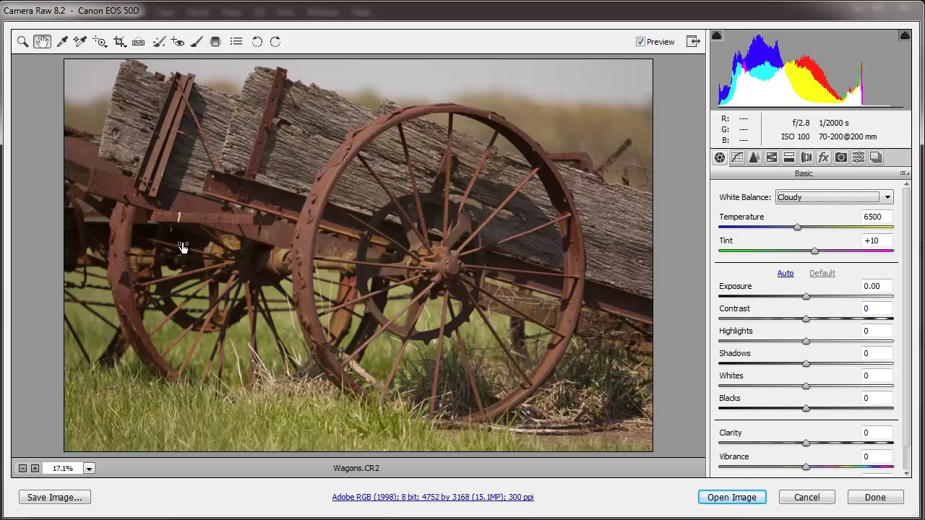
left_click(806, 206)
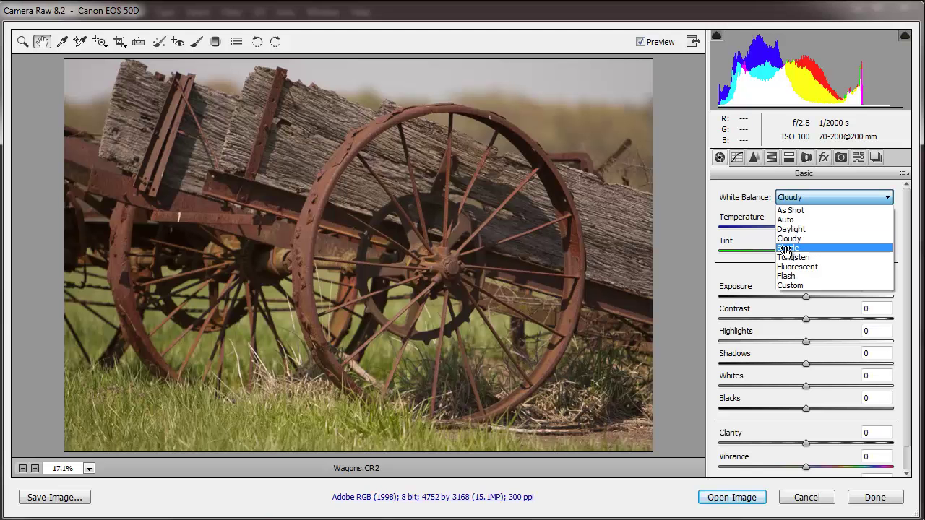
left_click(788, 250)
Preview Tungsten, Fluorescent and Flash, then settle on Custom white balance at 5001 / +10.
left_click(804, 197)
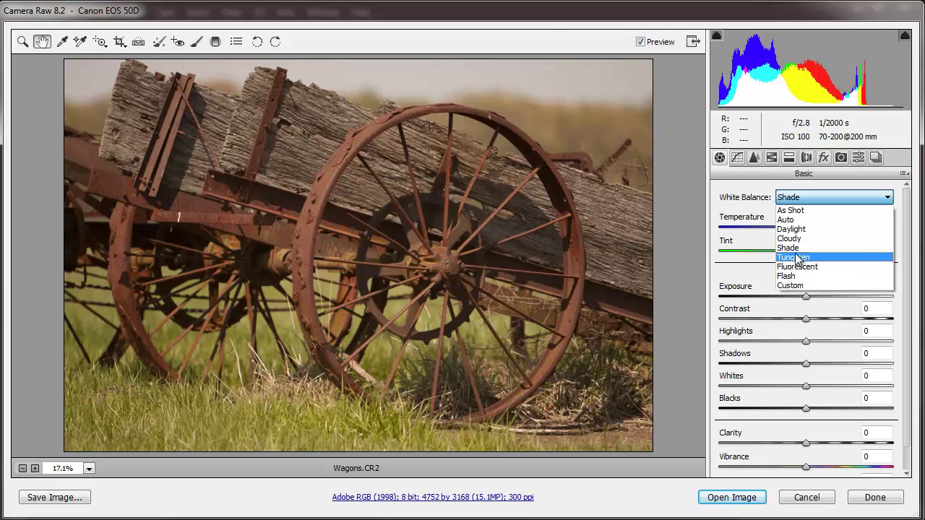
left_click(797, 258)
left_click(805, 198)
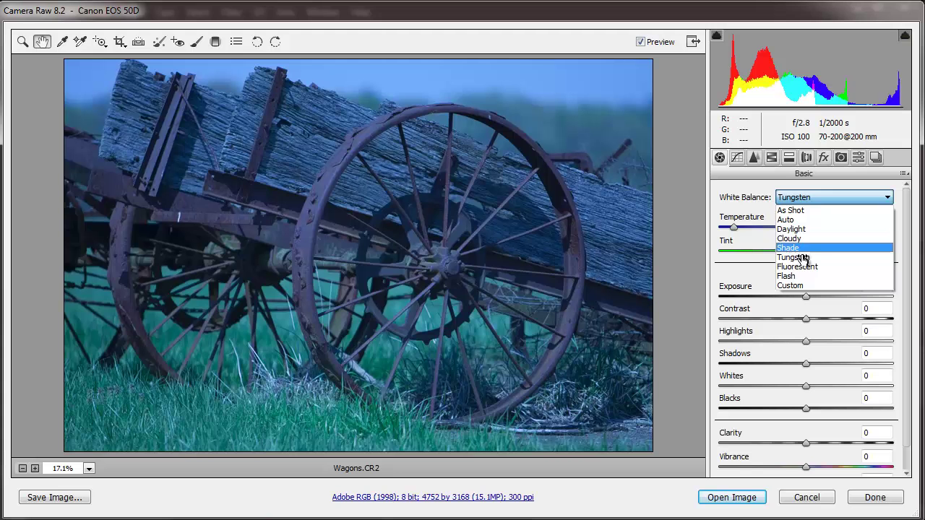
left_click(814, 268)
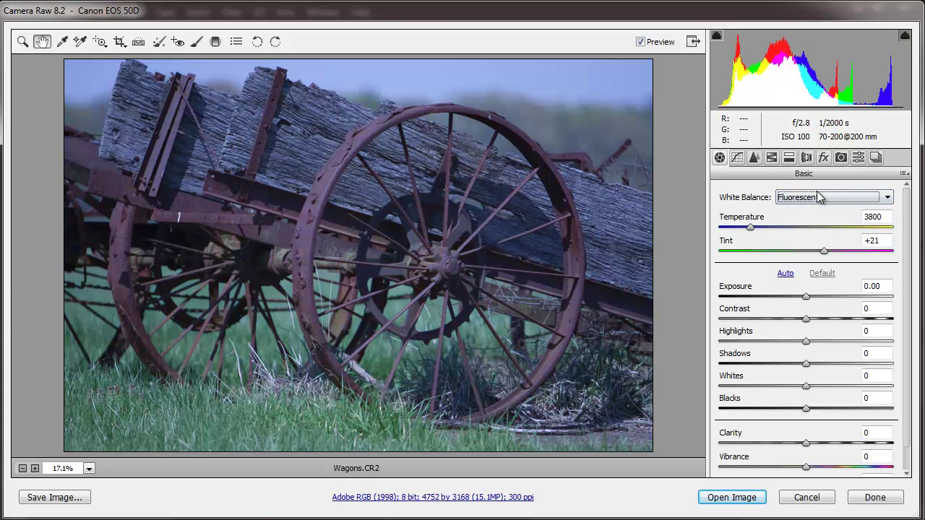
left_click(817, 197)
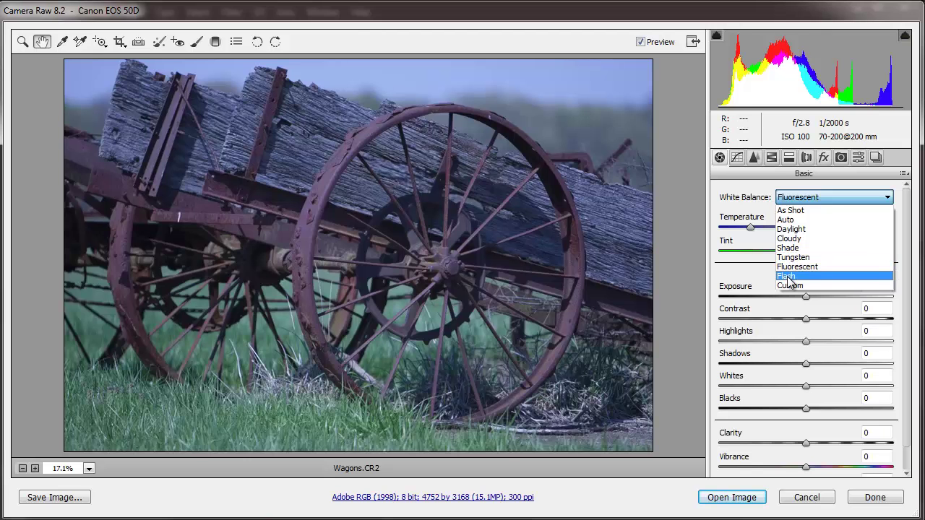
left_click(788, 277)
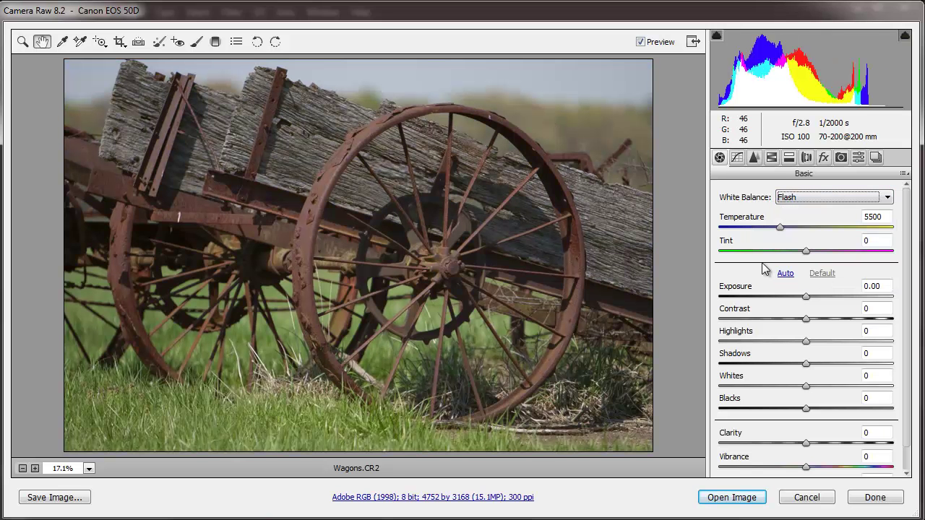
left_click(812, 199)
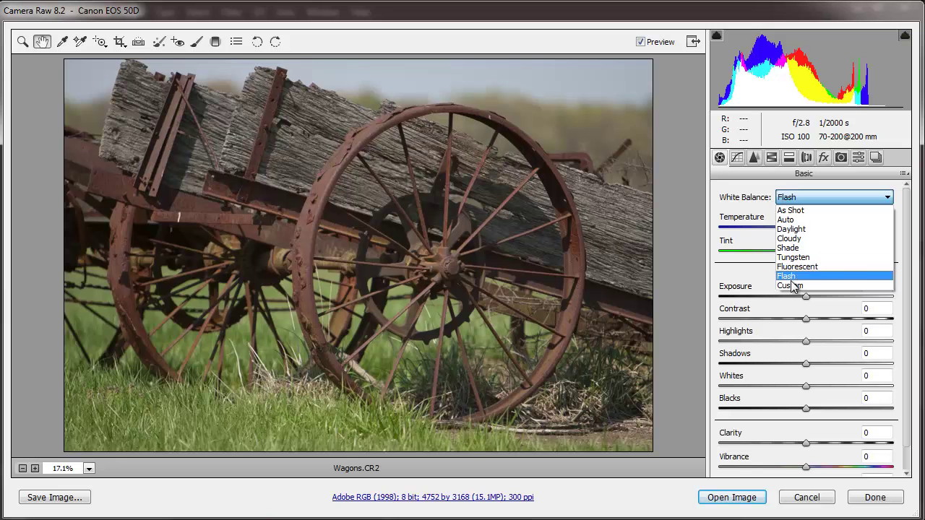
left_click(793, 286)
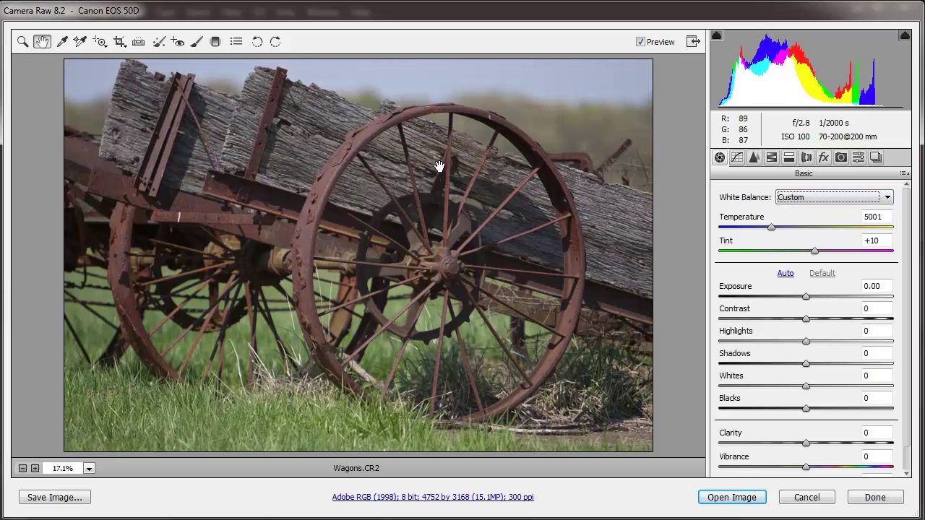
In Camera Calibration, try the Faithful, Landscape, Neutral, Portrait and Standard camera profiles.
left_click(843, 159)
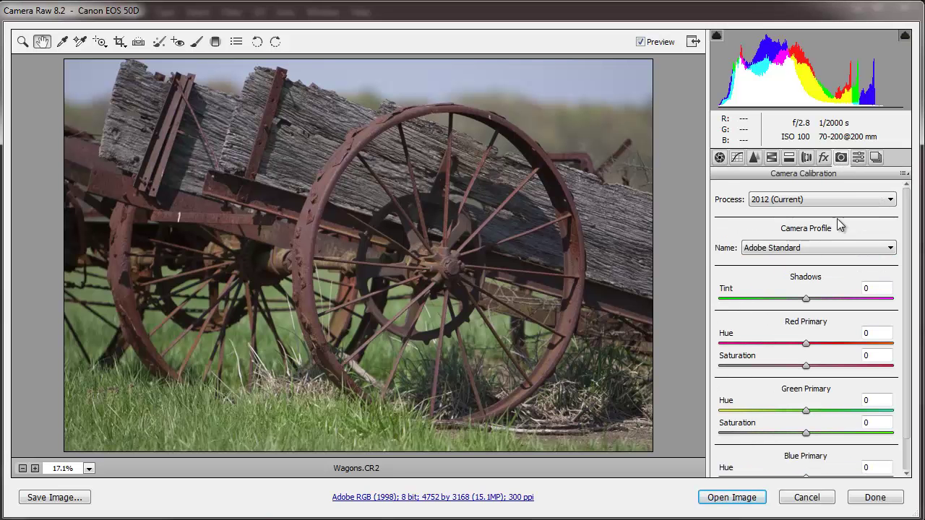
left_click(807, 247)
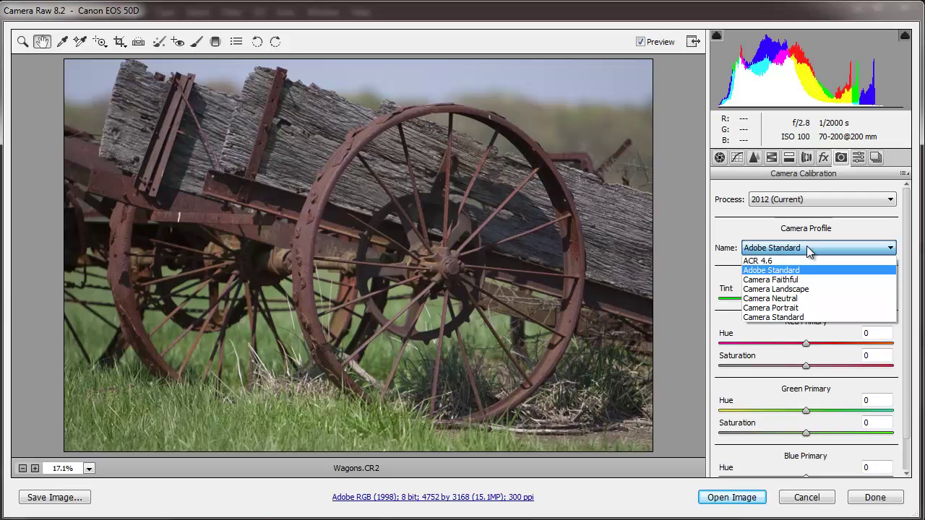
left_click(791, 279)
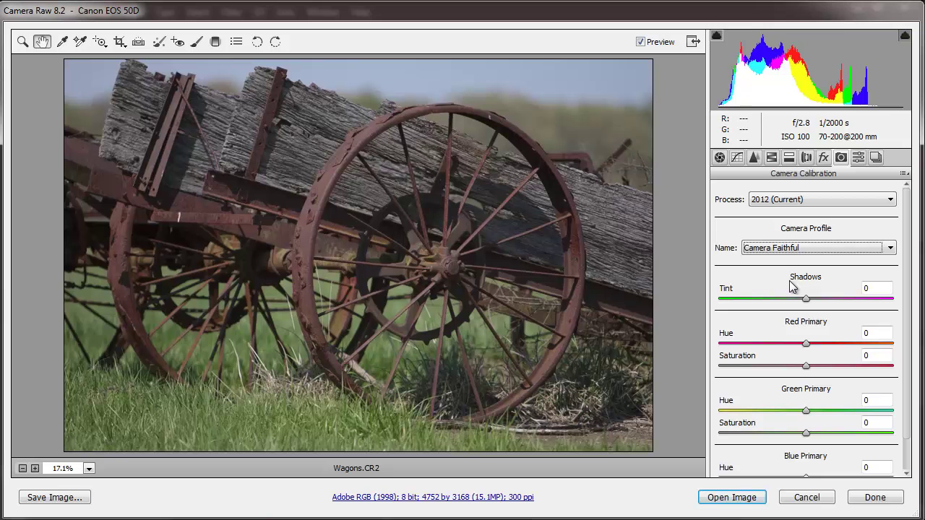
left_click(785, 245)
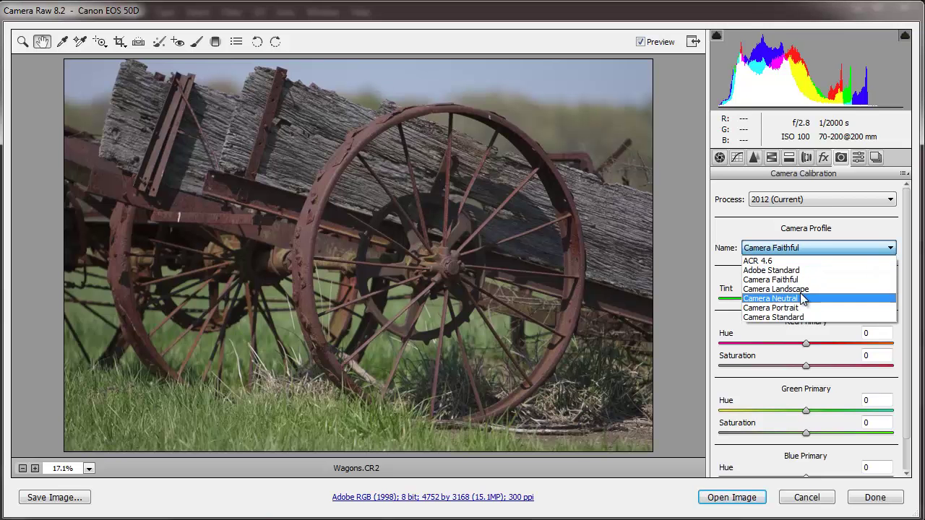
left_click(800, 290)
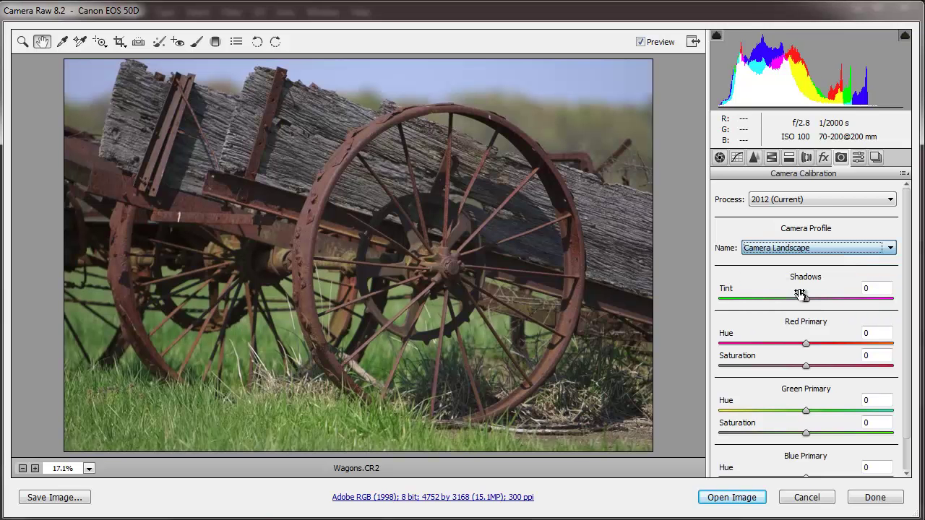
left_click(804, 248)
left_click(804, 298)
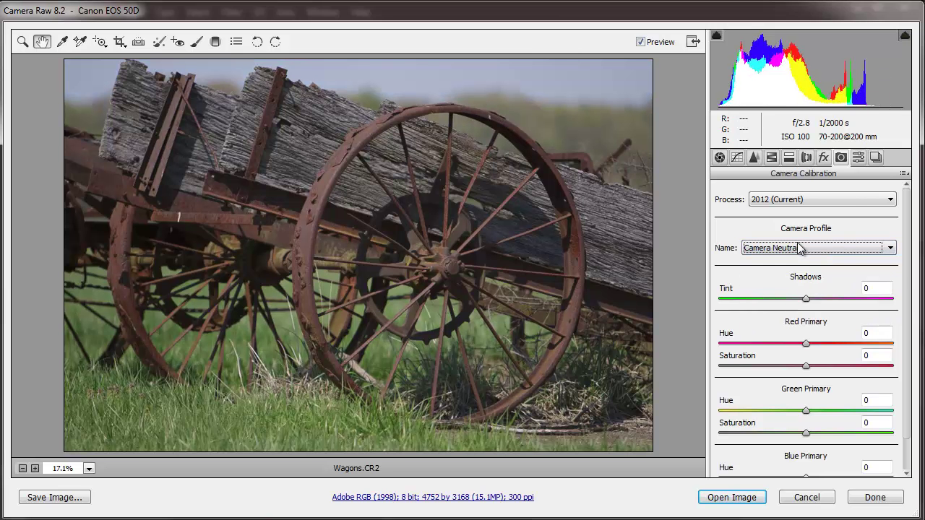
left_click(801, 249)
left_click(803, 308)
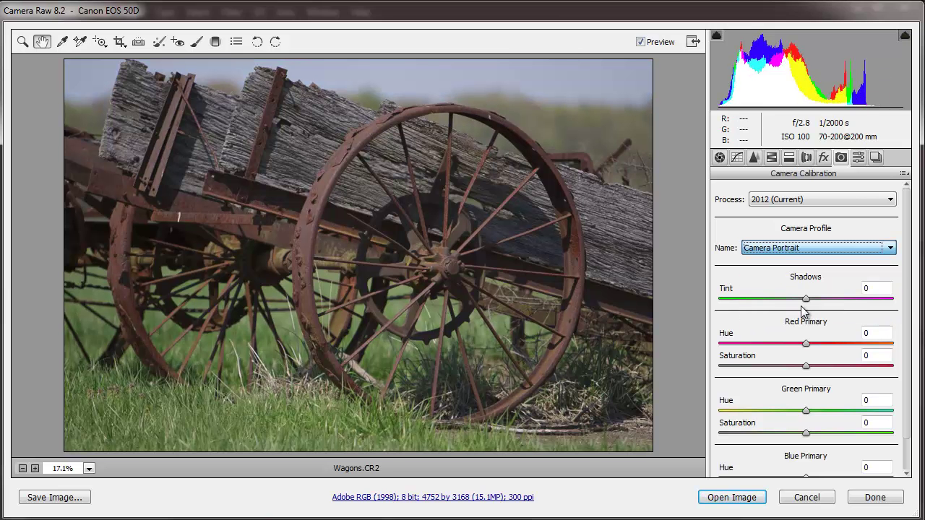
left_click(805, 252)
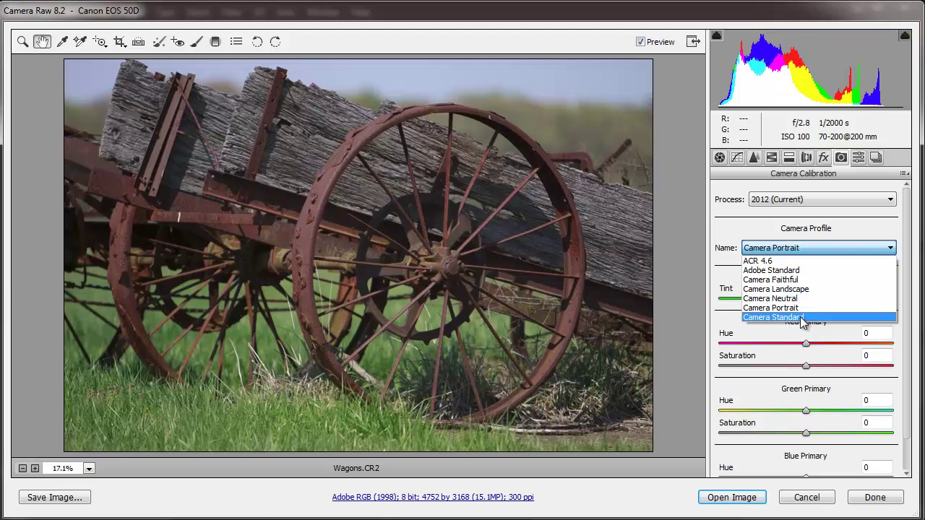
left_click(803, 317)
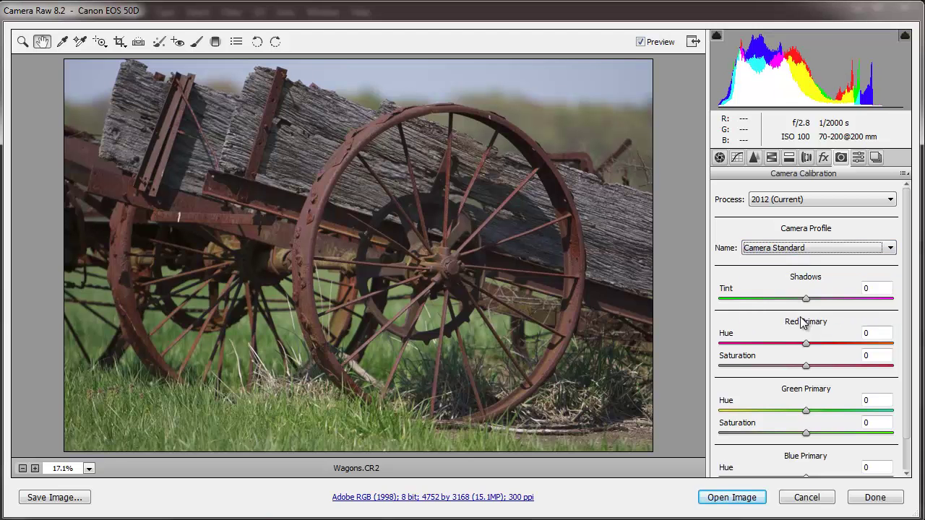
Choose Camera Portrait with Shadows Tint -2 and Red Primary Hue +32.
left_click(808, 249)
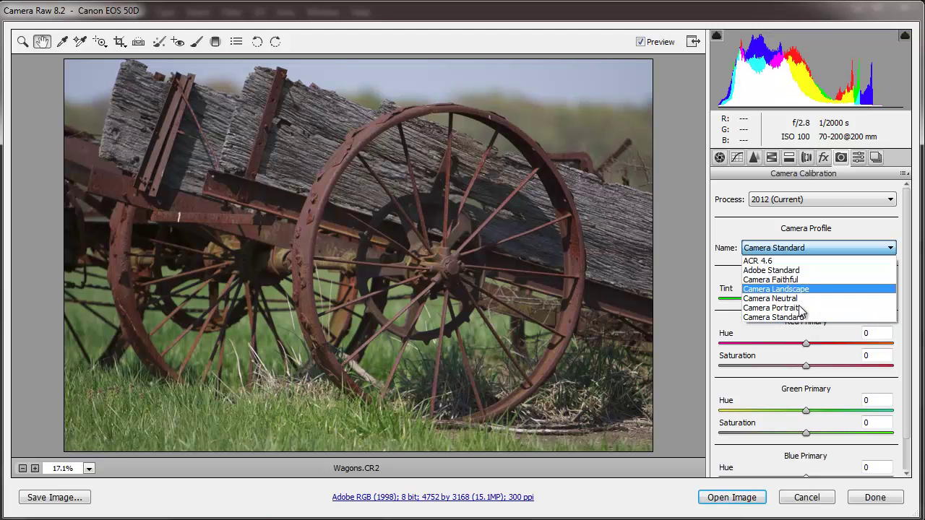
left_click(802, 308)
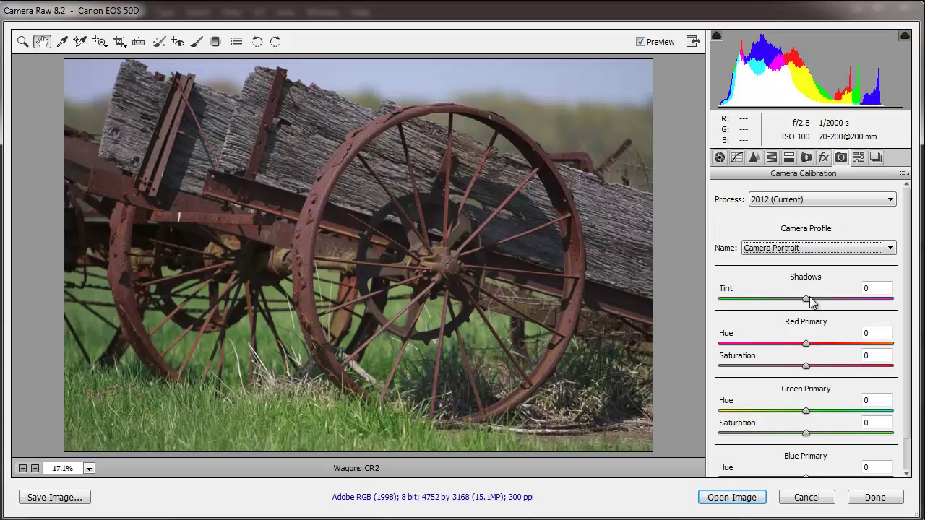
mouse_move(807, 302)
left_mouse_down()
mouse_move(843, 302)
mouse_move(804, 310)
left_mouse_up()
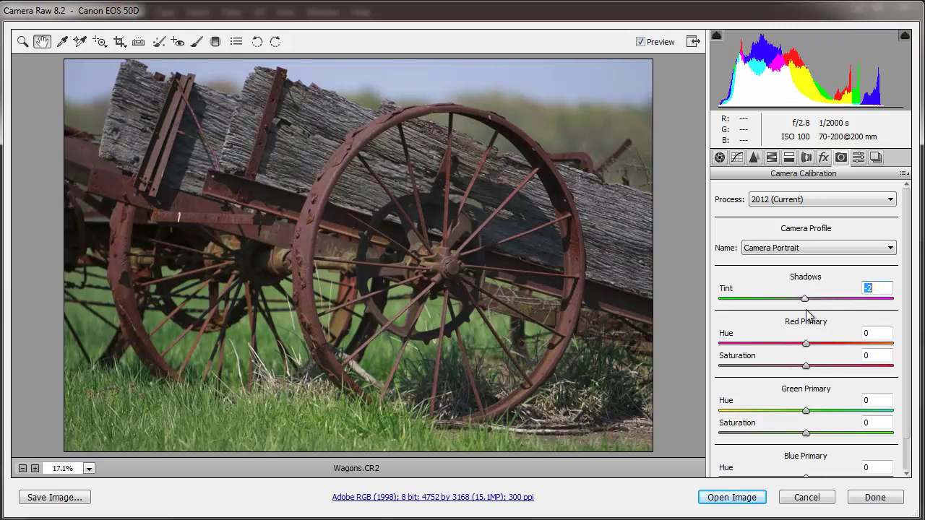
left_click_drag(808, 345, 813, 345)
left_click(835, 345)
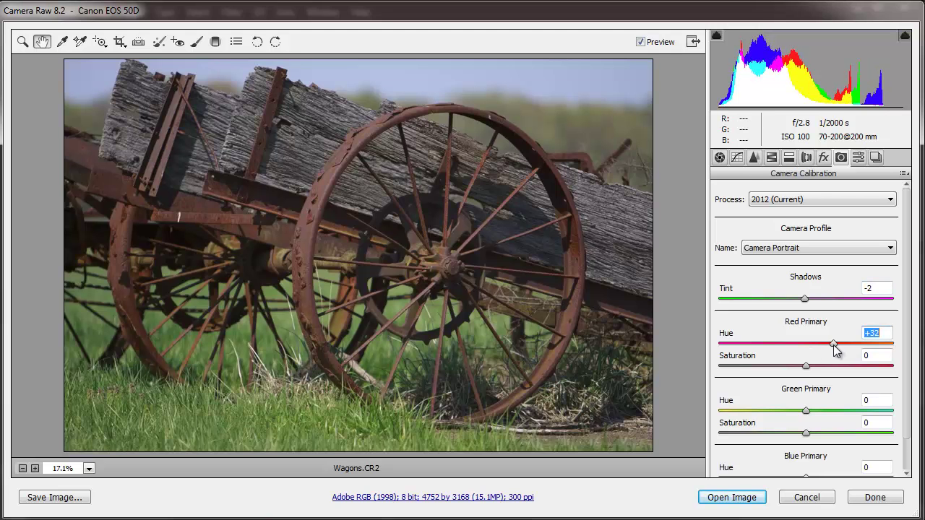
Brighten the Wagons photo's exposure to +0.45, with the whole photo fit in view.
left_click(721, 158)
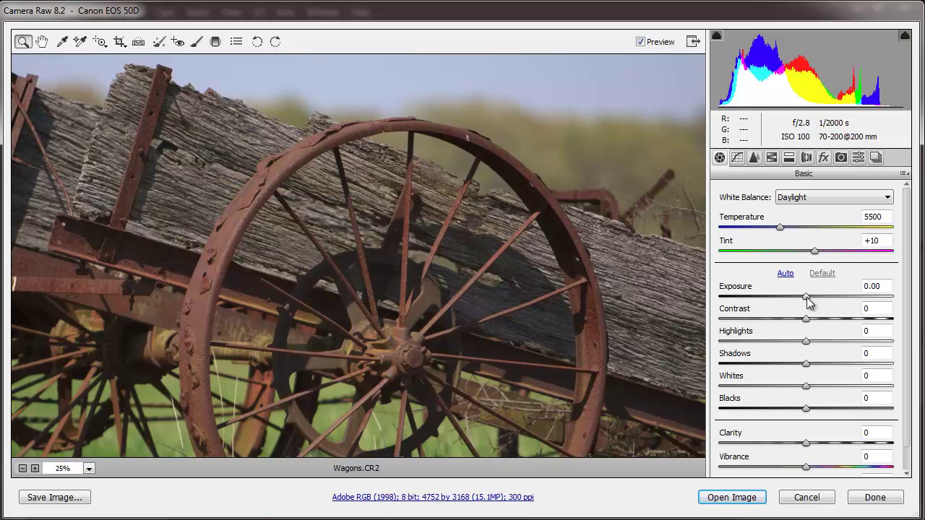
mouse_move(808, 298)
left_mouse_down()
mouse_move(825, 299)
mouse_move(803, 299)
left_mouse_up()
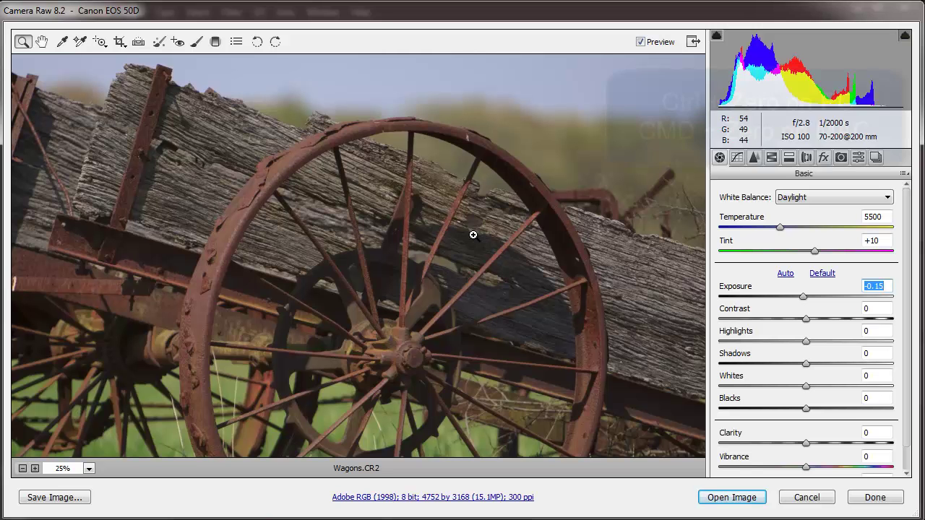
key("ctrl+0")
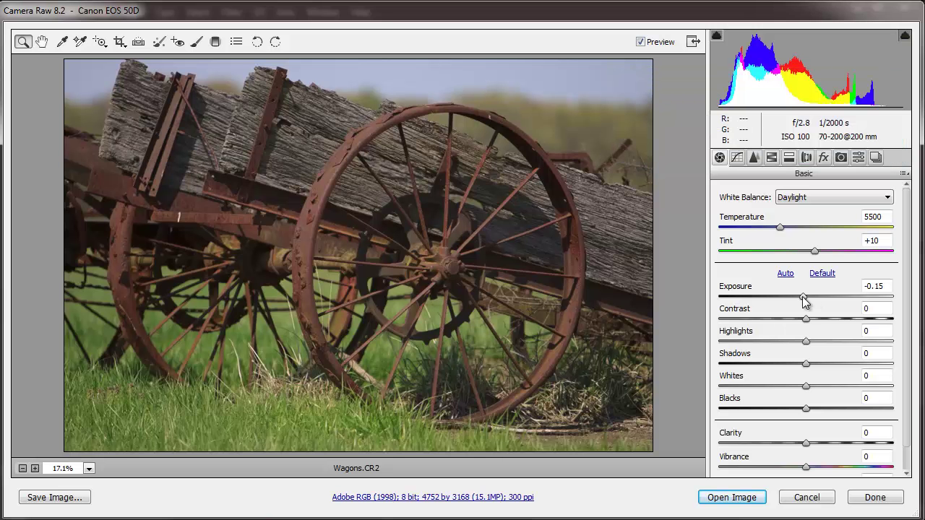
left_click_drag(805, 302, 838, 327)
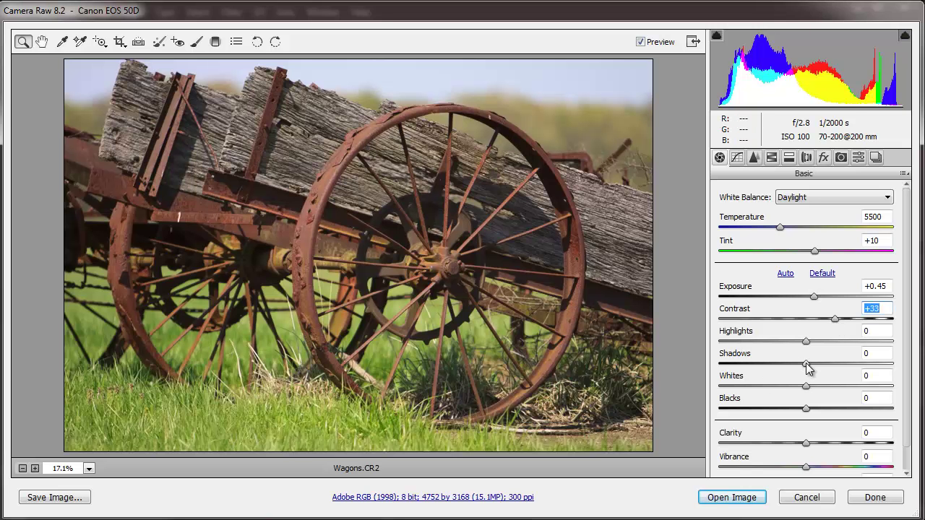
Raise Shadows to +25 and lift Blacks to +3 so the shadows stop clipping.
left_click_drag(809, 365, 884, 375)
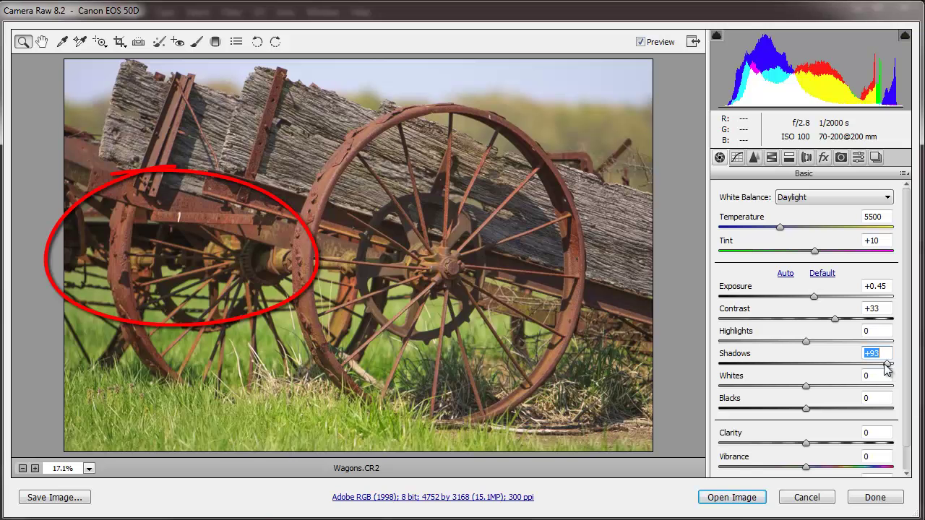
left_click_drag(890, 368, 747, 373)
double_click(808, 370)
left_click(810, 374)
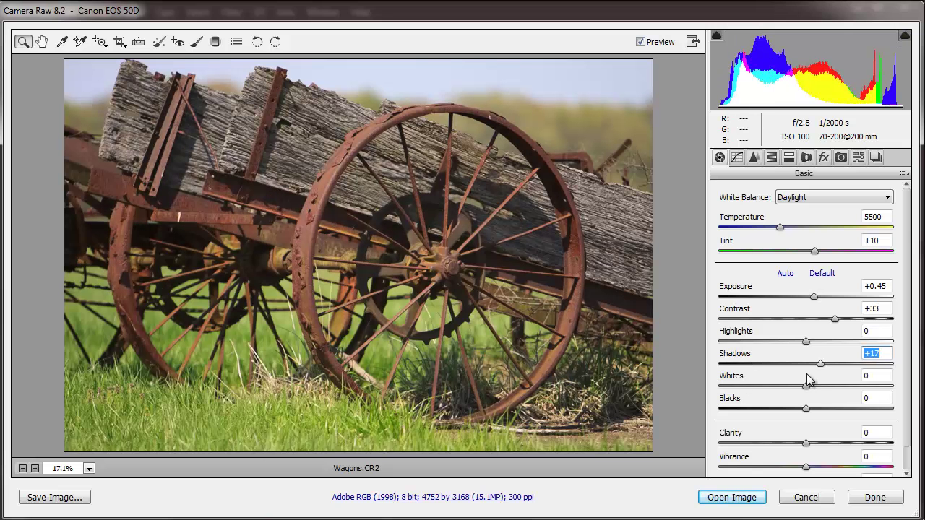
left_click_drag(824, 374, 774, 426)
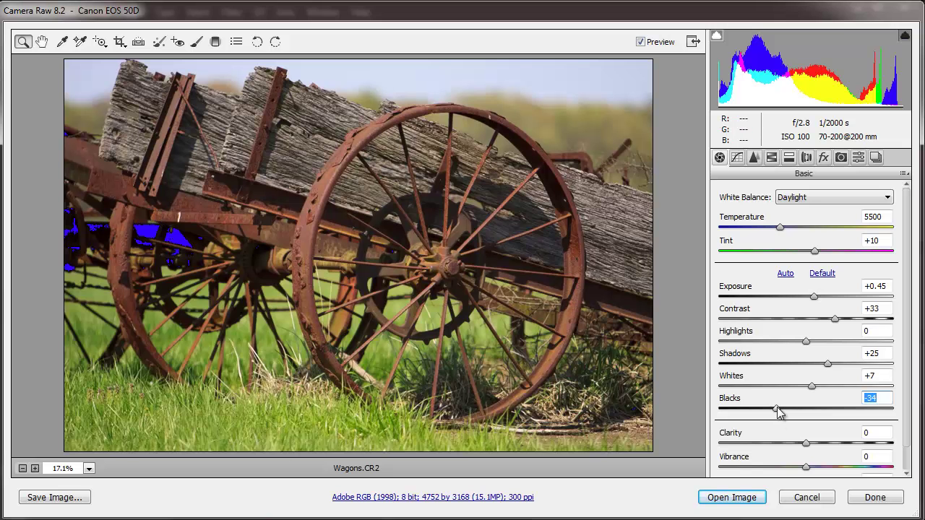
left_click_drag(800, 410, 809, 409)
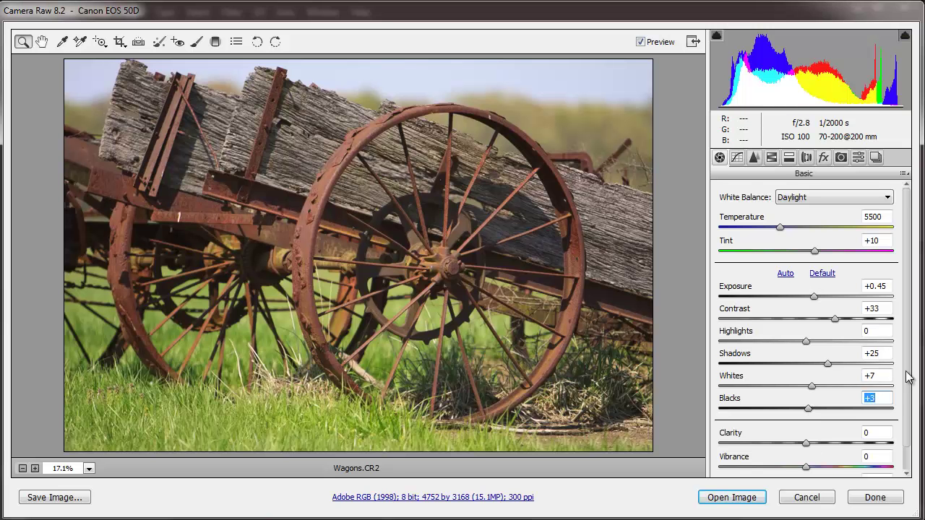
Set Clarity to +27 and Vibrance to +17, trying Saturation and then resetting it to 0.
scroll(909, 375, "down", 1)
left_click_drag(807, 418, 830, 419)
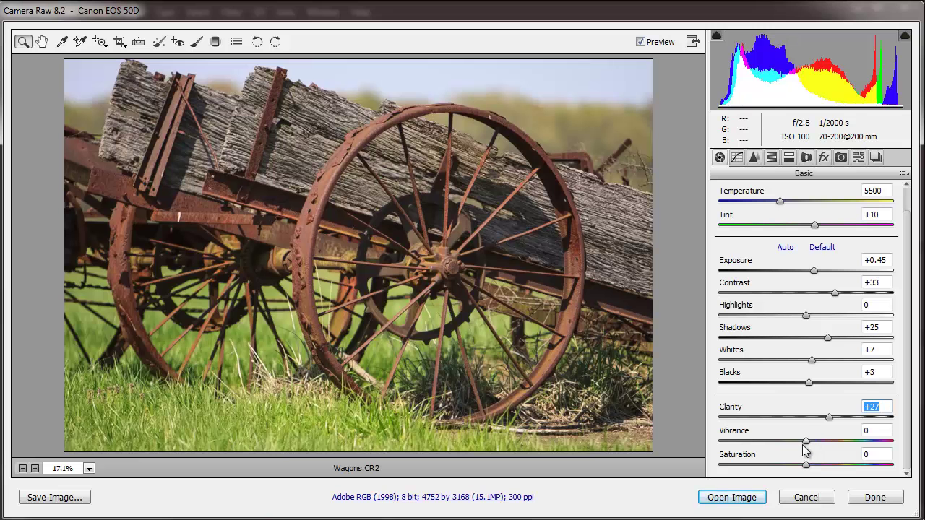
mouse_move(807, 447)
left_mouse_down()
mouse_move(853, 440)
mouse_move(823, 441)
left_mouse_up()
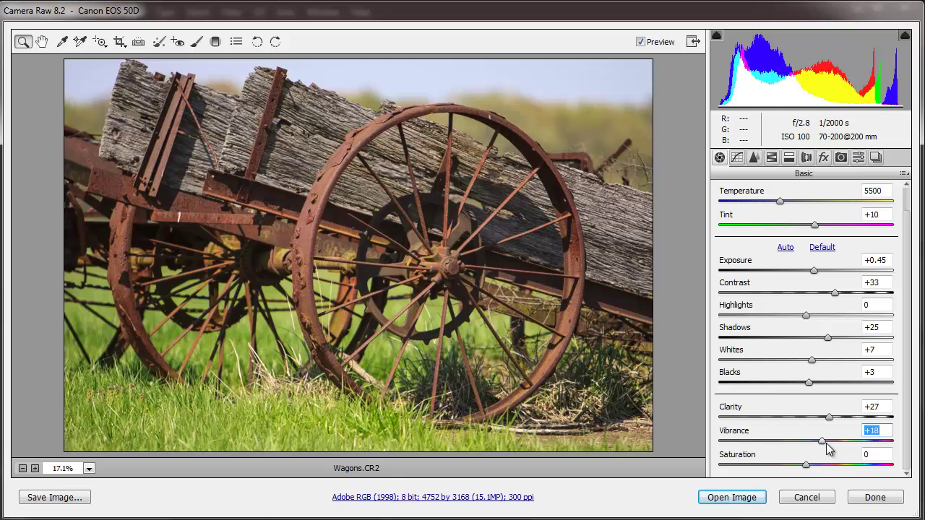
left_click_drag(827, 443, 875, 445)
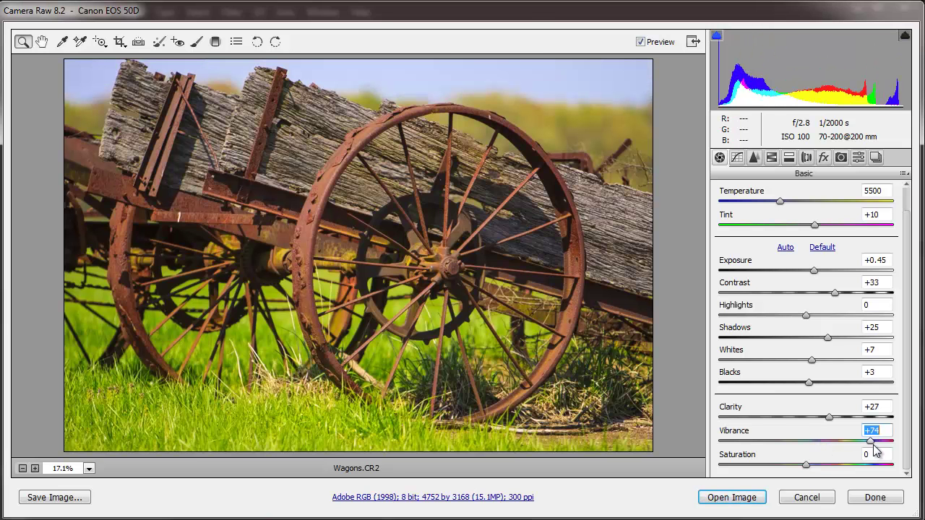
left_click_drag(876, 450, 825, 440)
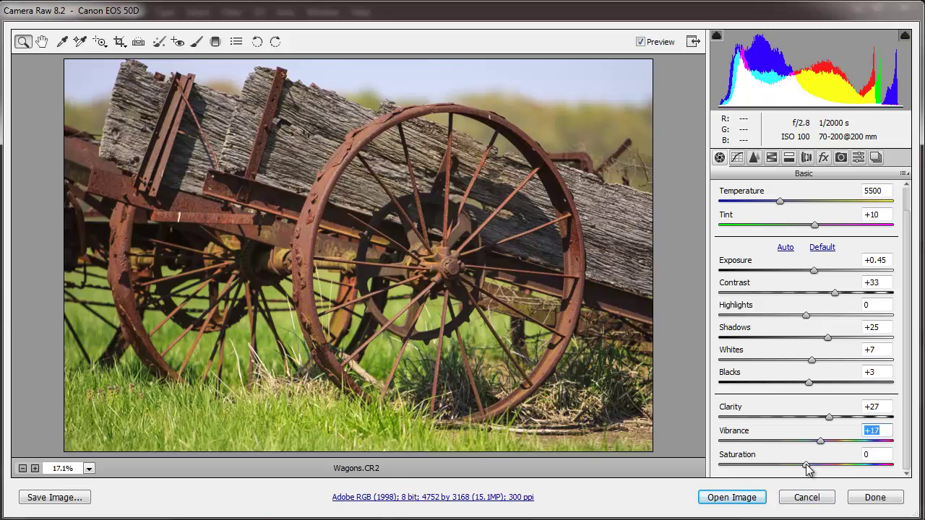
left_click_drag(807, 465, 817, 485)
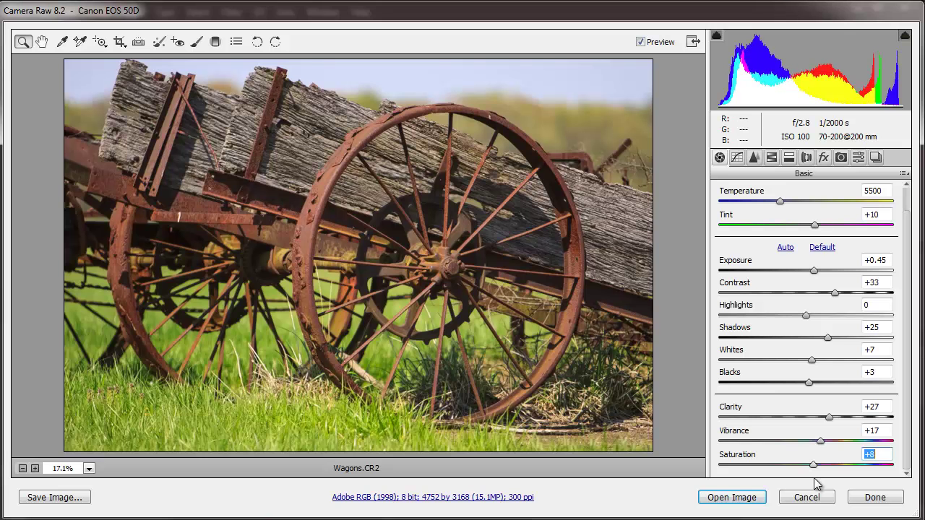
double_click(813, 465)
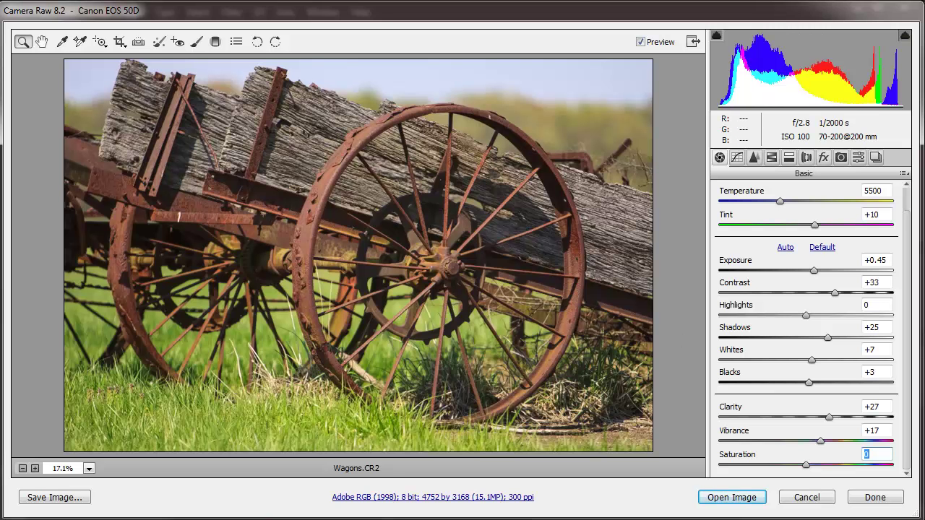
key("alt")
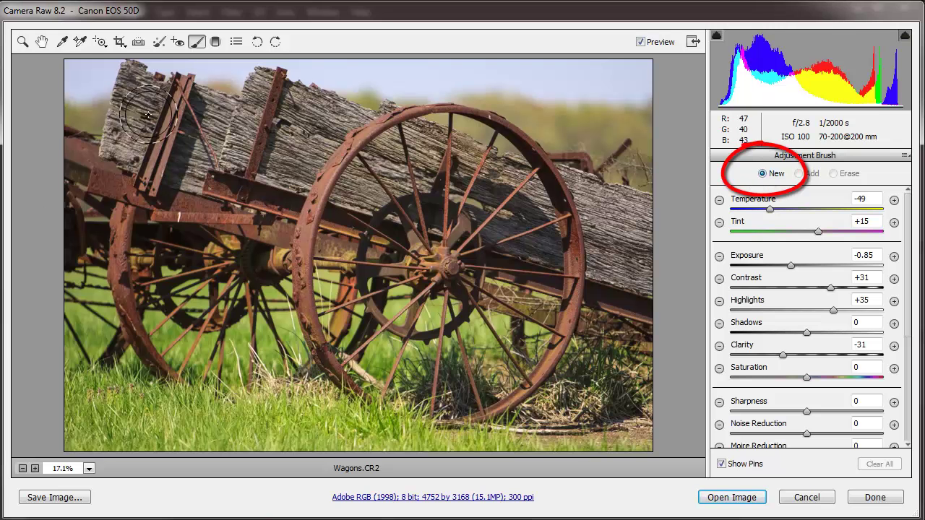
Brush the upper-left plank and give it Temperature +24, Tint +4 and Exposure -1.30.
mouse_move(128, 134)
left_mouse_down()
mouse_move(180, 108)
mouse_move(197, 131)
mouse_move(177, 173)
mouse_move(186, 116)
mouse_move(124, 98)
left_mouse_up()
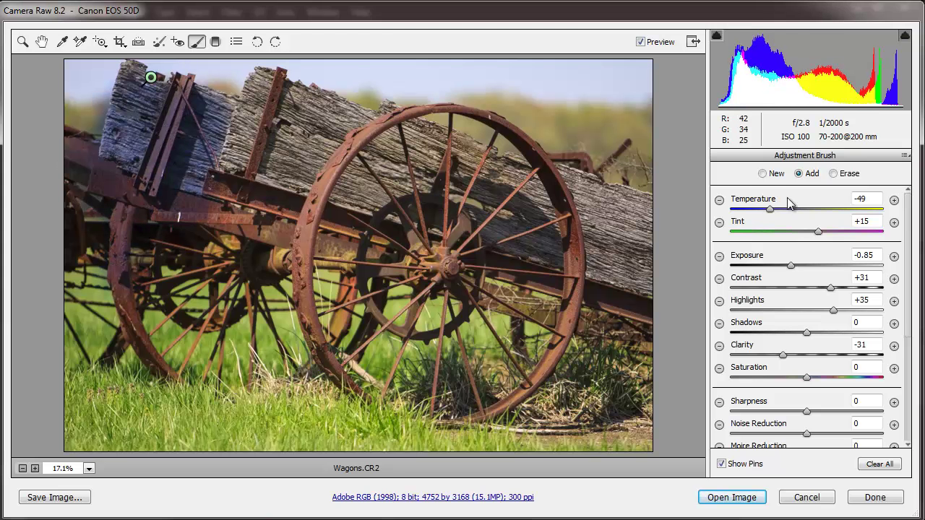
mouse_move(770, 209)
left_mouse_down()
mouse_move(823, 206)
mouse_move(815, 208)
left_mouse_up()
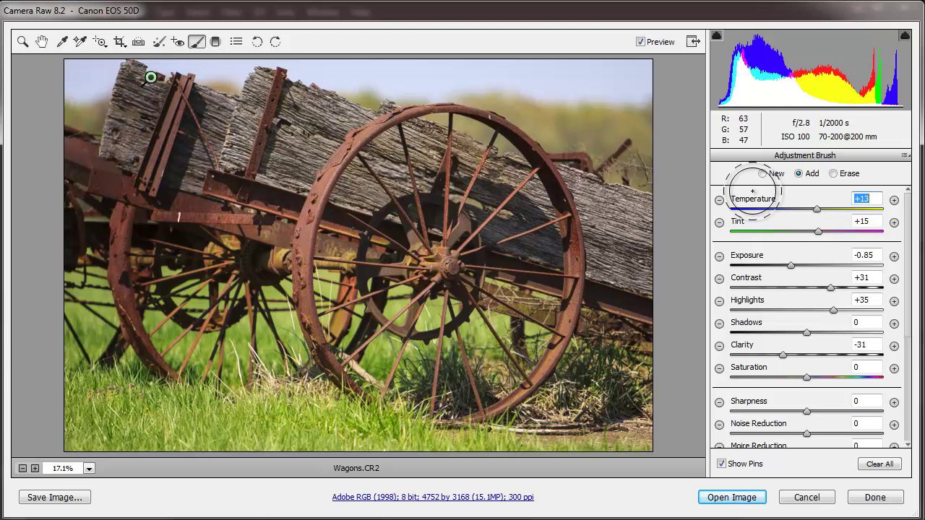
mouse_move(818, 210)
left_mouse_down()
mouse_move(772, 211)
mouse_move(828, 221)
mouse_move(737, 252)
mouse_move(810, 253)
left_mouse_up()
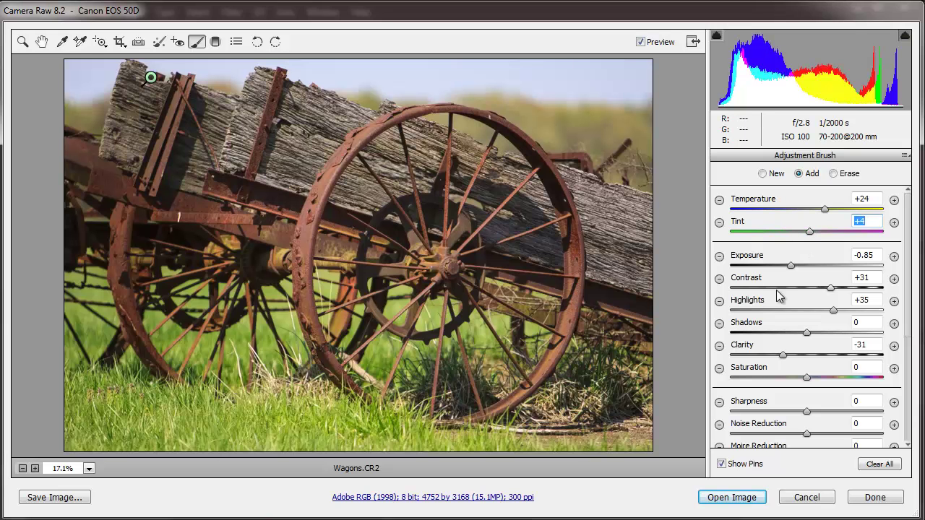
left_click(781, 265)
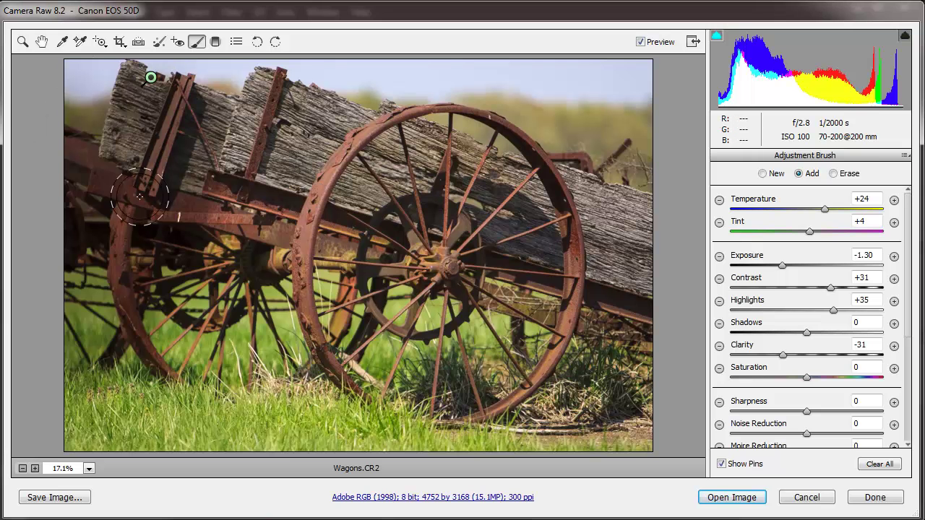
Switch the brush to Erase and remove the overspill around the plank.
left_click(838, 177)
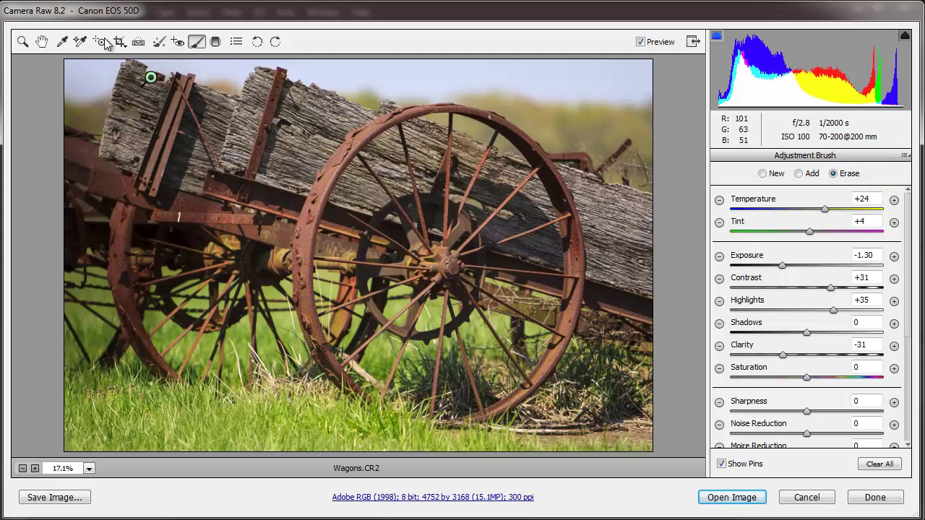
mouse_move(115, 109)
left_mouse_down()
mouse_move(47, 91)
mouse_move(202, 101)
mouse_move(217, 94)
left_mouse_up()
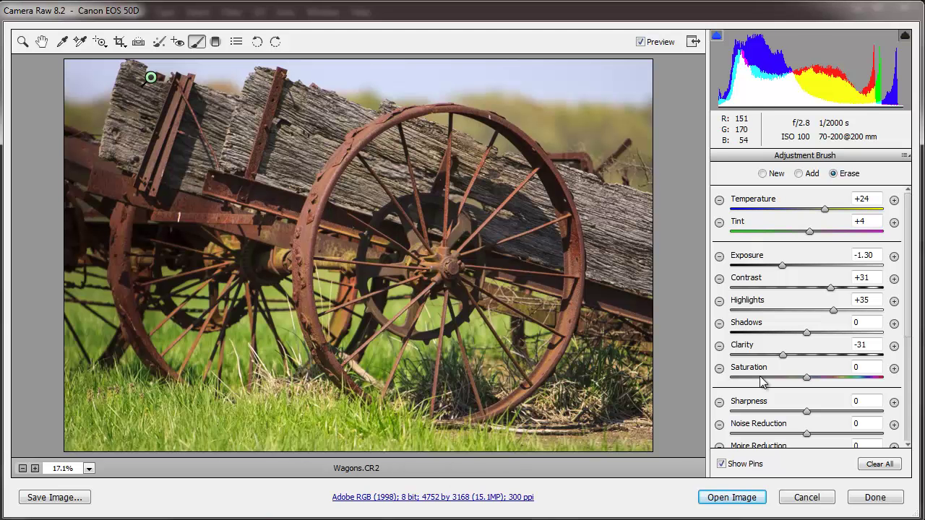
Paint a new brush adjustment across the bottom grass and check its coverage with Show Mask.
left_click(772, 180)
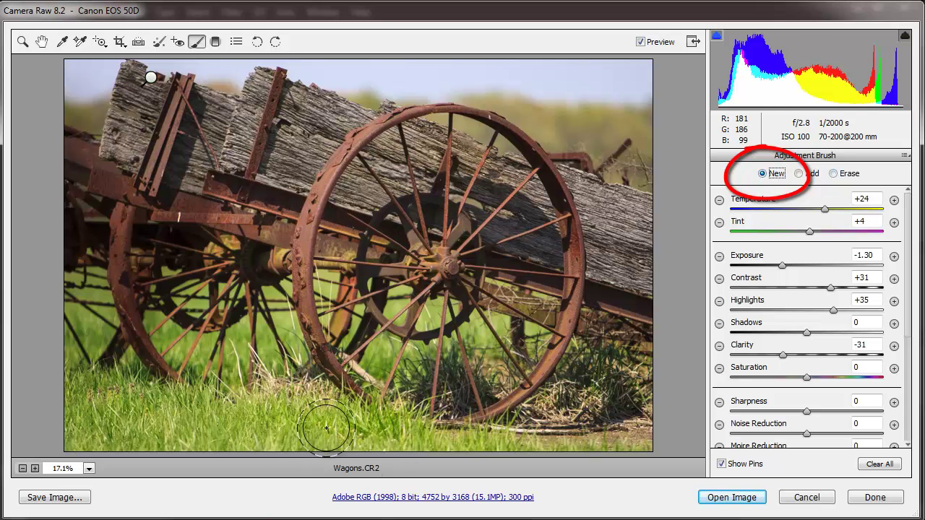
mouse_move(354, 419)
left_mouse_down()
mouse_move(107, 400)
mouse_move(72, 442)
mouse_move(309, 434)
mouse_move(643, 446)
left_mouse_up()
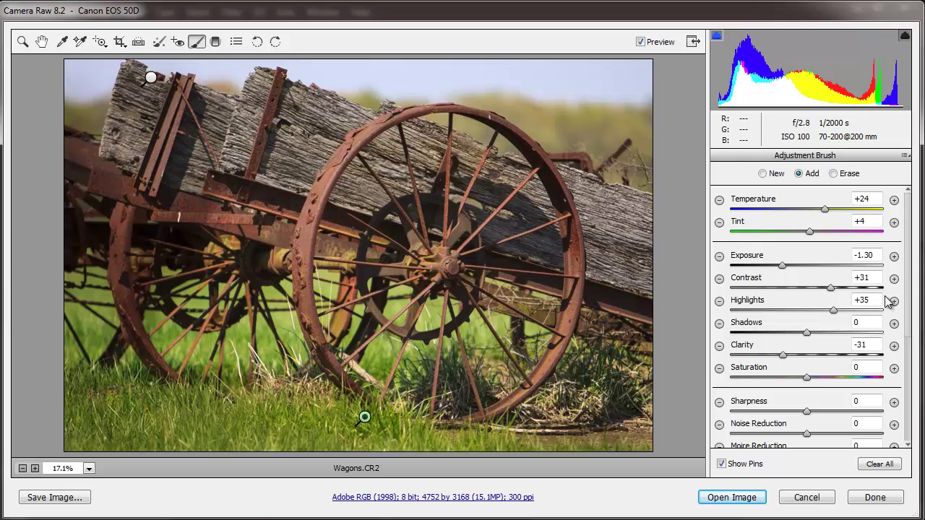
left_click_drag(911, 303, 909, 412)
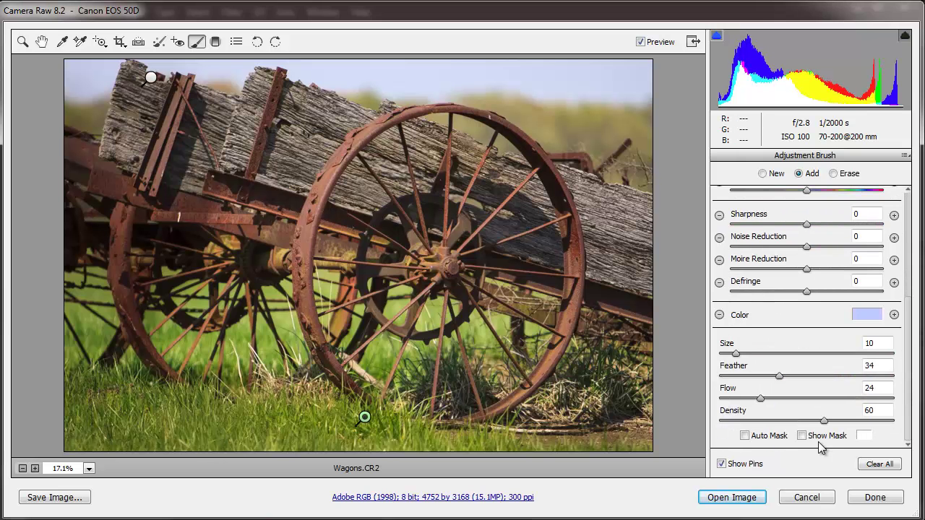
left_click(802, 437)
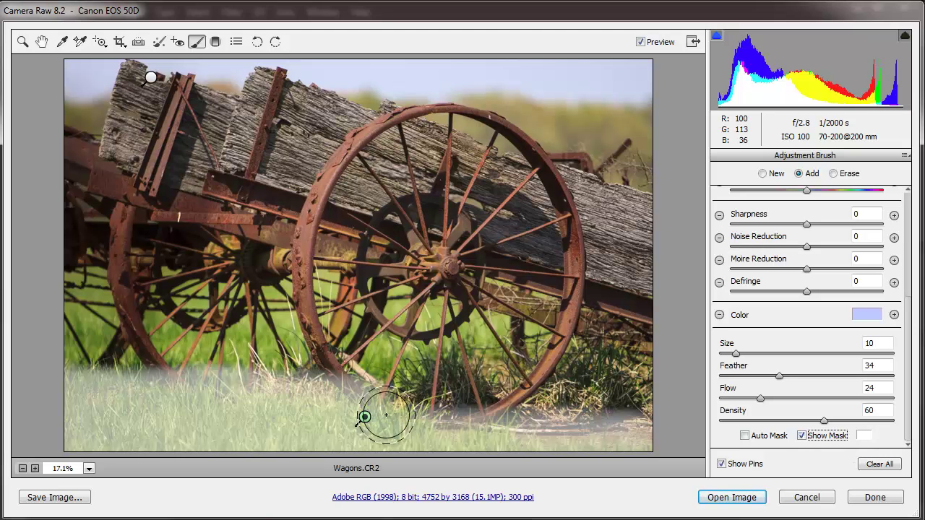
left_click(802, 436)
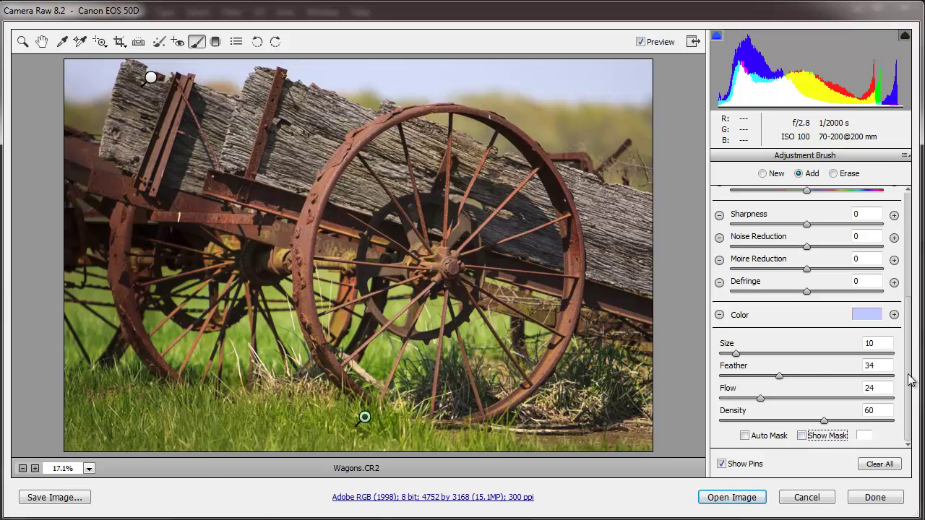
left_click_drag(909, 387, 895, 292)
scroll(889, 282, "up", 2)
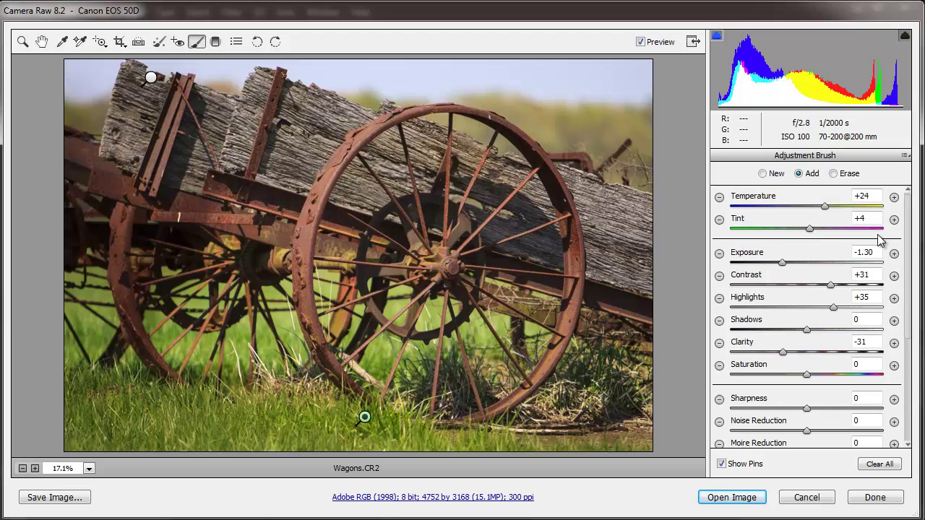
Set the grass adjustment to Temperature -15, Tint -34, Exposure -0.55, Clarity +5, Saturation -2.
left_click(797, 265)
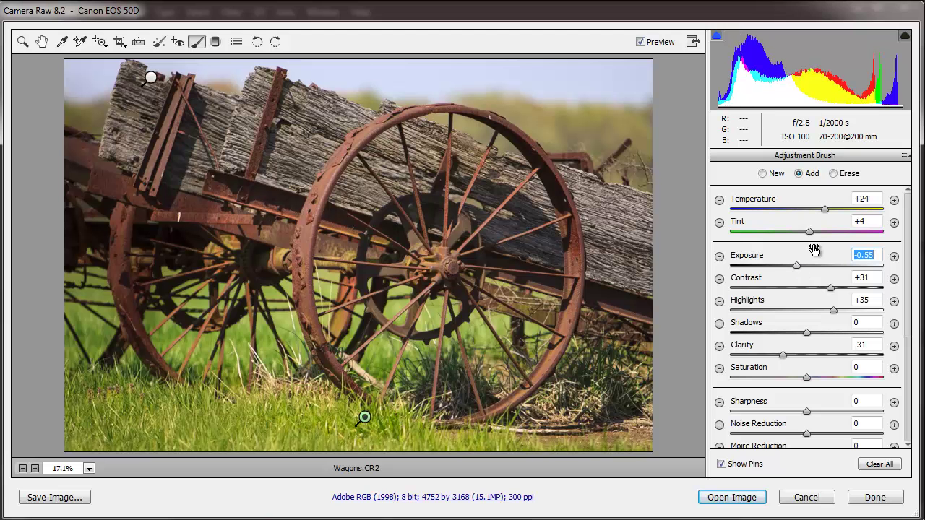
left_click_drag(809, 232, 789, 232)
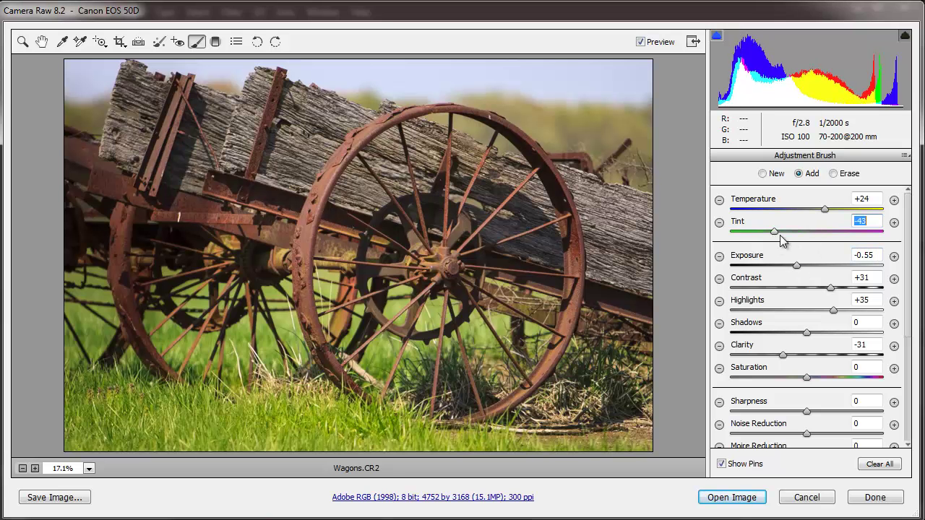
left_click(781, 233)
left_click(830, 288)
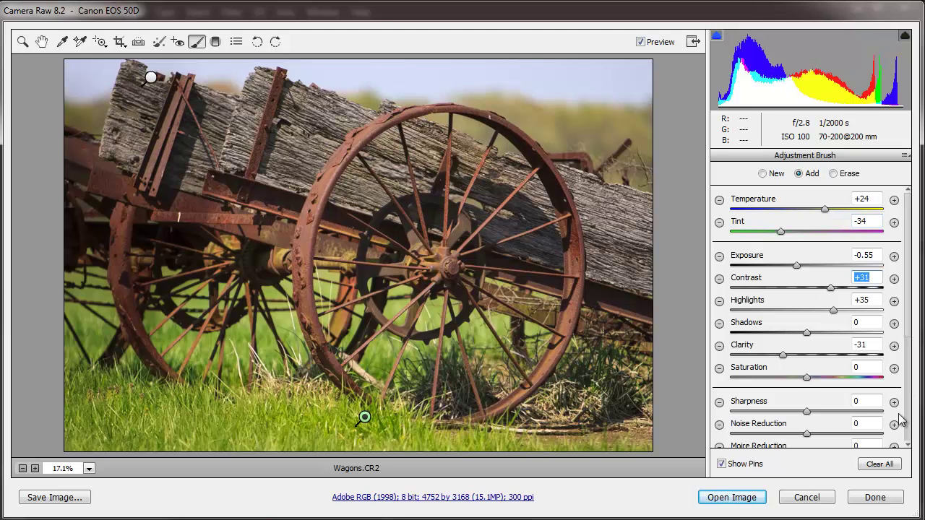
scroll(908, 340, "down", 2)
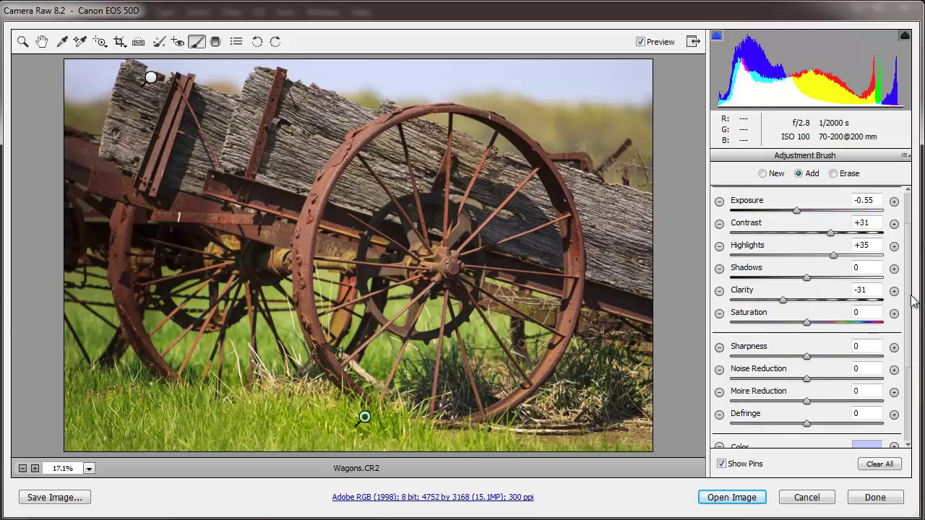
left_click(804, 299)
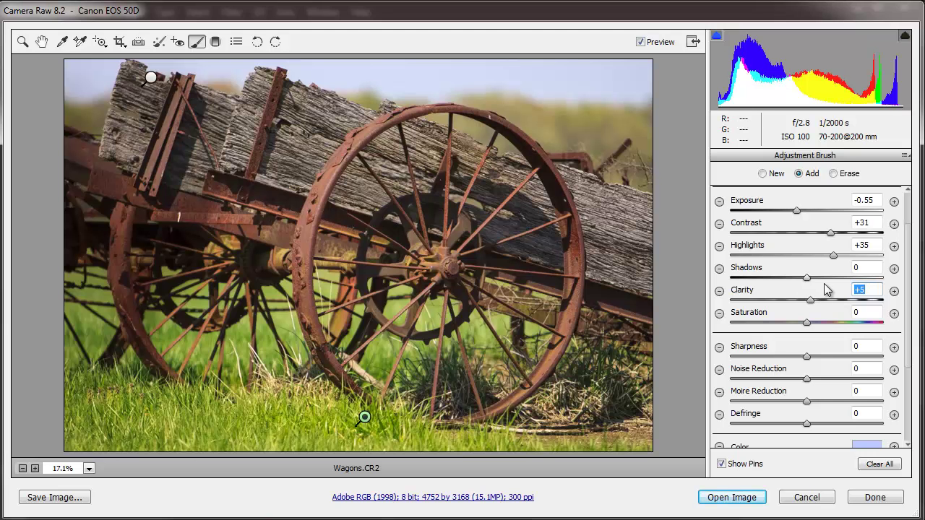
key("Tab")
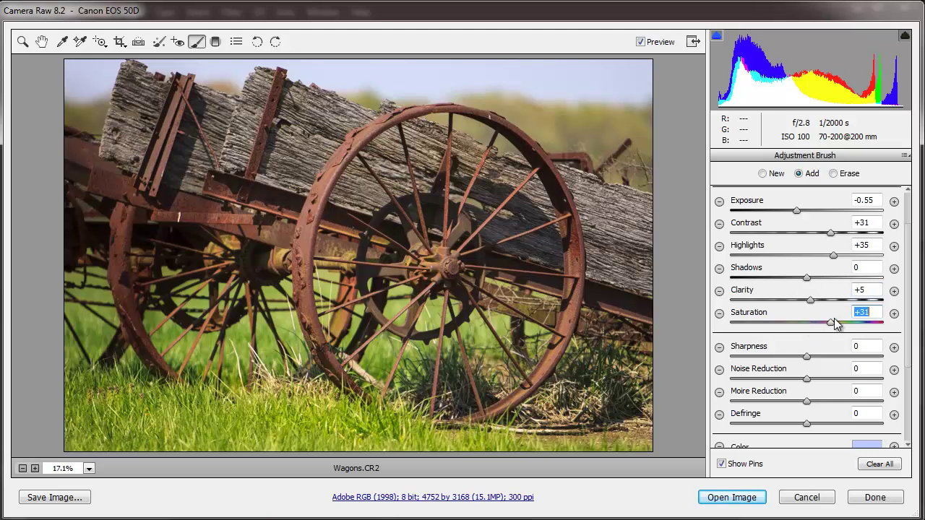
key("Down")
key("Down")
key("Down")
key("Down")
key("Down")
key("Down")
key("Down")
key("Down")
key("Down")
key("Down")
key("Down")
key("Down")
key("Down")
key("Down")
key("Up")
key("Up")
key("Up")
key("Up")
key("Up")
key("Up")
key("Up")
key("Up")
key("Up")
key("Up")
key("Up")
key("Up")
key("Up")
key("Up")
key("Up")
key("Up")
key("Up")
key("Up")
key("Up")
key("Up")
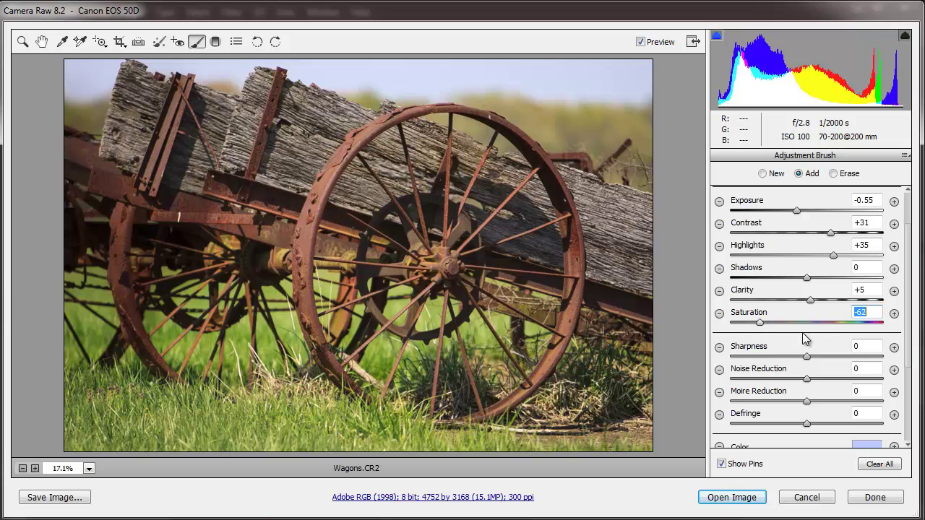
key("Down")
key("Down")
key("Down")
key("Down")
key("Down")
key("Down")
key("Down")
key("Down")
key("Down")
key("Down")
key("Down")
key("Down")
key("Down")
key("Down")
key("Down")
key("Down")
key("Down")
key("Down")
key("Down")
key("Down")
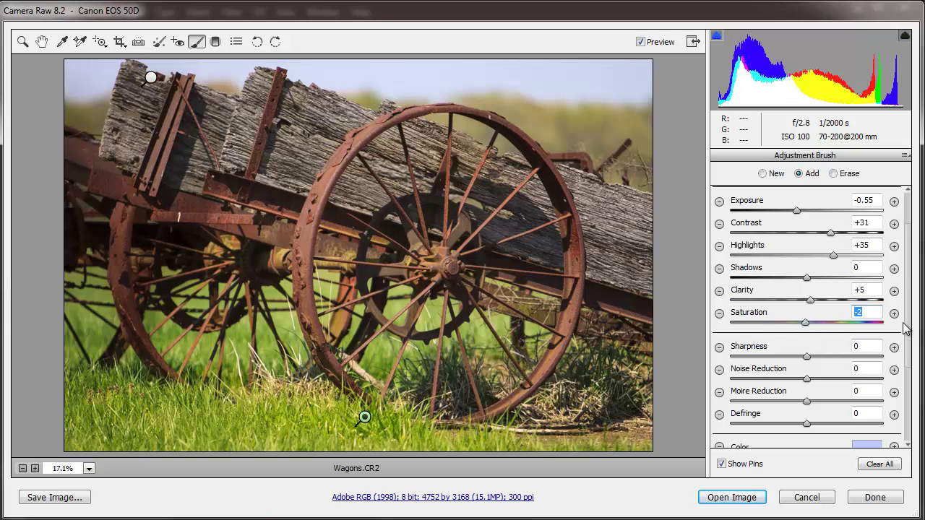
scroll(831, 225, "up", 2)
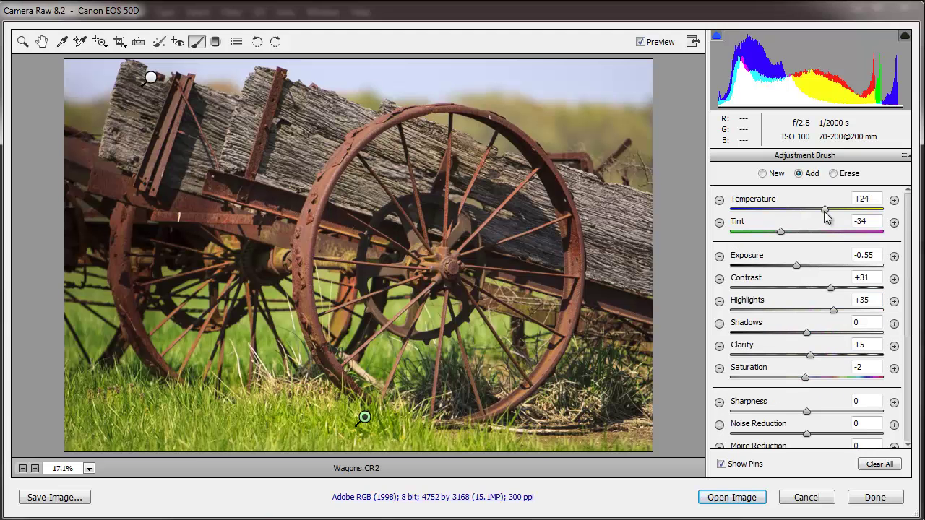
left_click_drag(826, 217, 796, 219)
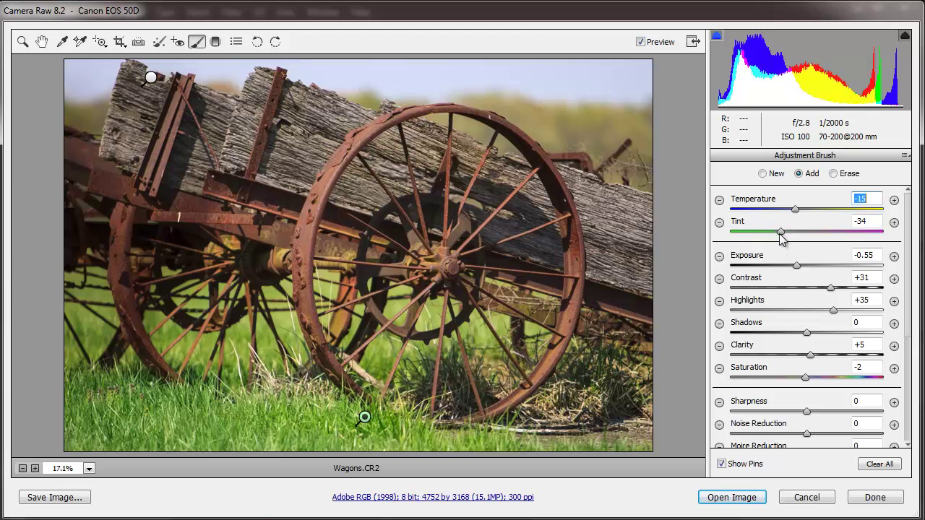
Toggle Preview to compare against the original, then shrink the brush with [.
left_click(641, 42)
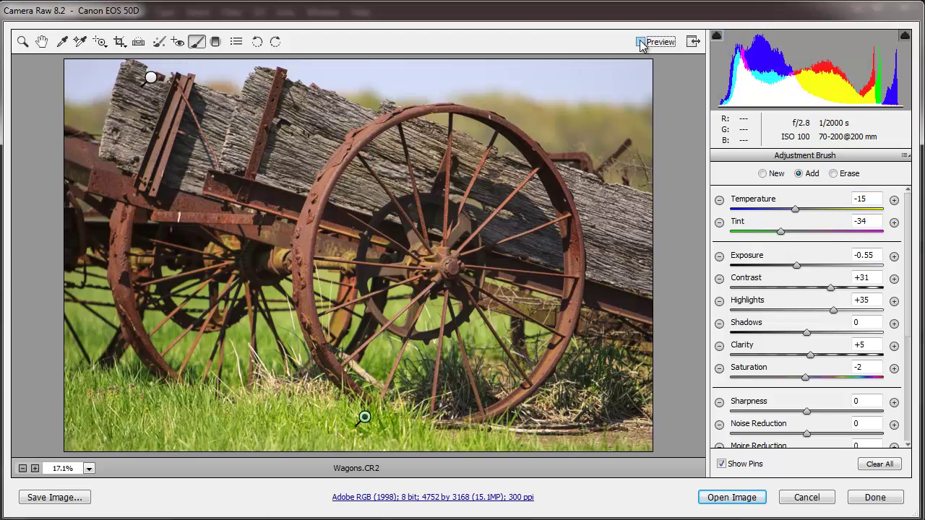
left_click(640, 42)
left_click(640, 41)
left_click(641, 42)
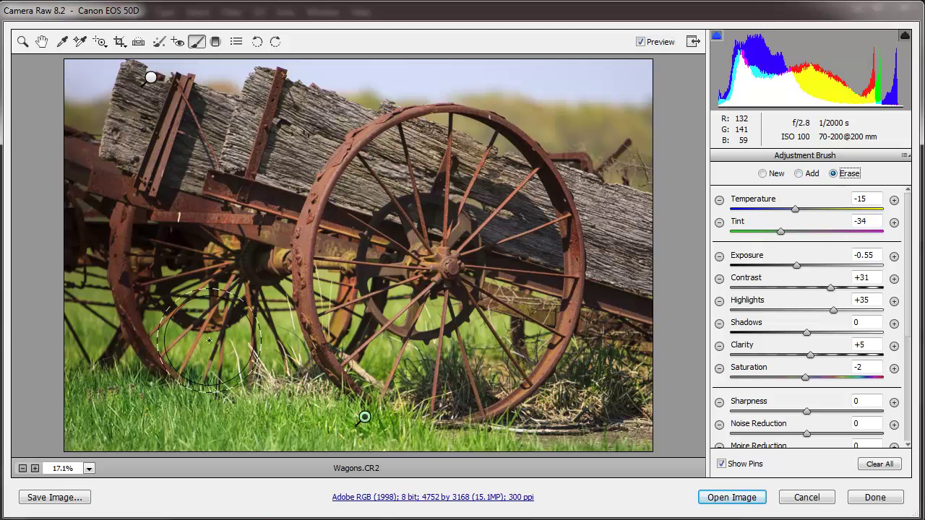
key("bracketleft")
key("bracketleft")
key("bracketleft")
key("bracketleft")
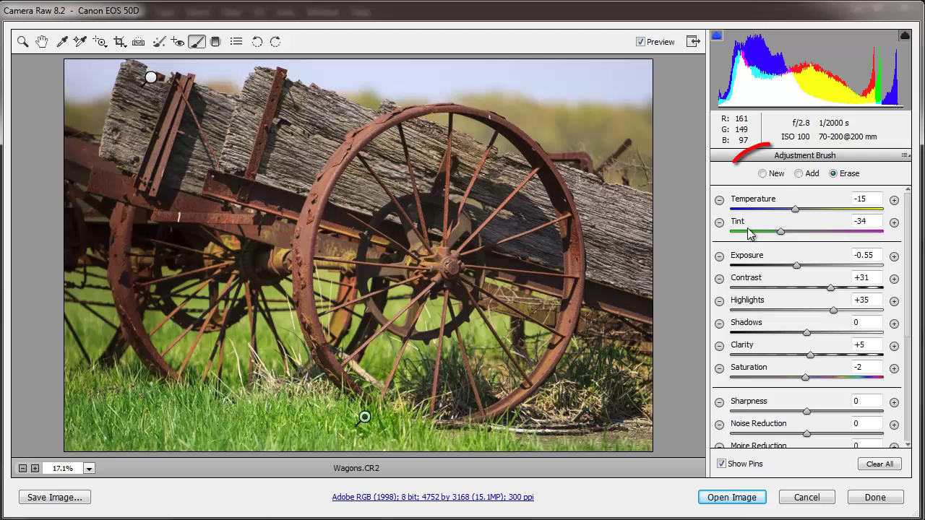
Start a new brush adjustment and paint it across the background.
left_click(764, 175)
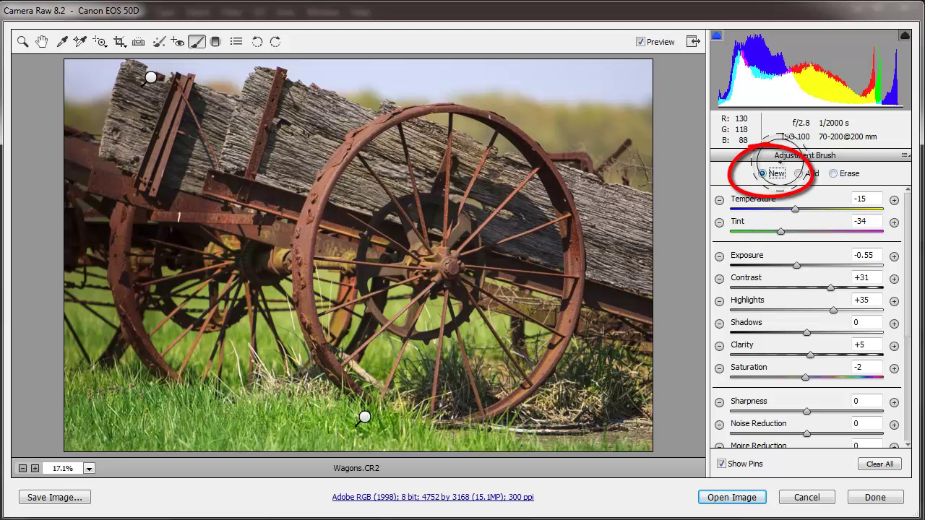
left_click(537, 121)
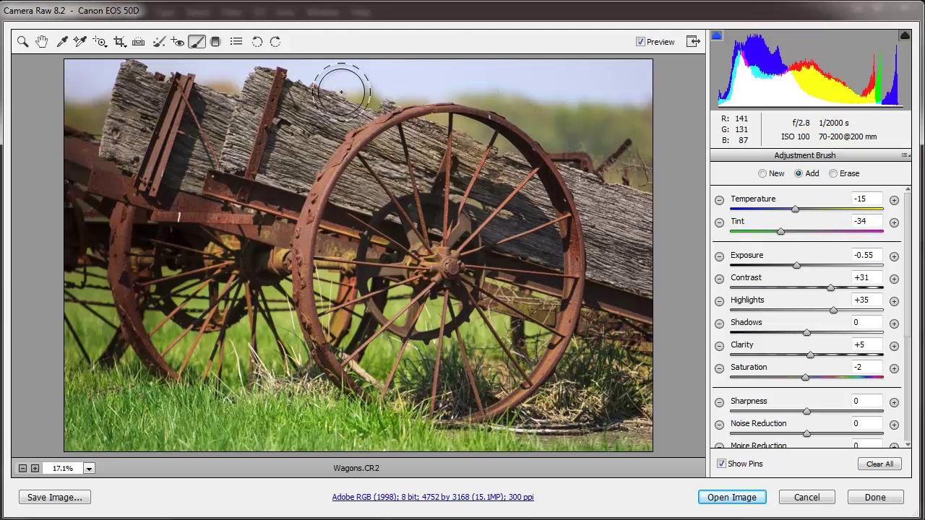
left_click_drag(341, 92, 427, 109)
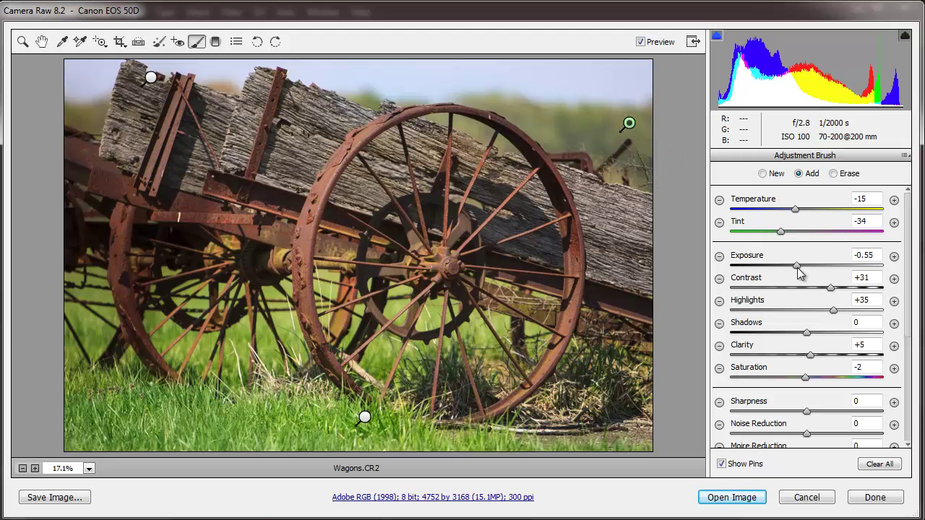
Give the background adjustment Temperature +33, Saturation +38, Clarity +57 and Exposure -0.35.
left_click_drag(810, 210, 836, 208)
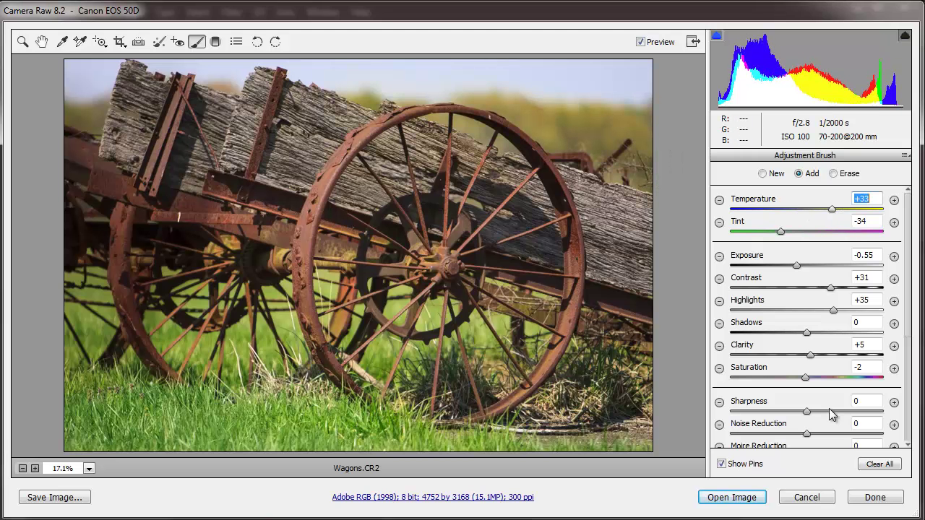
scroll(908, 352, "down", 3)
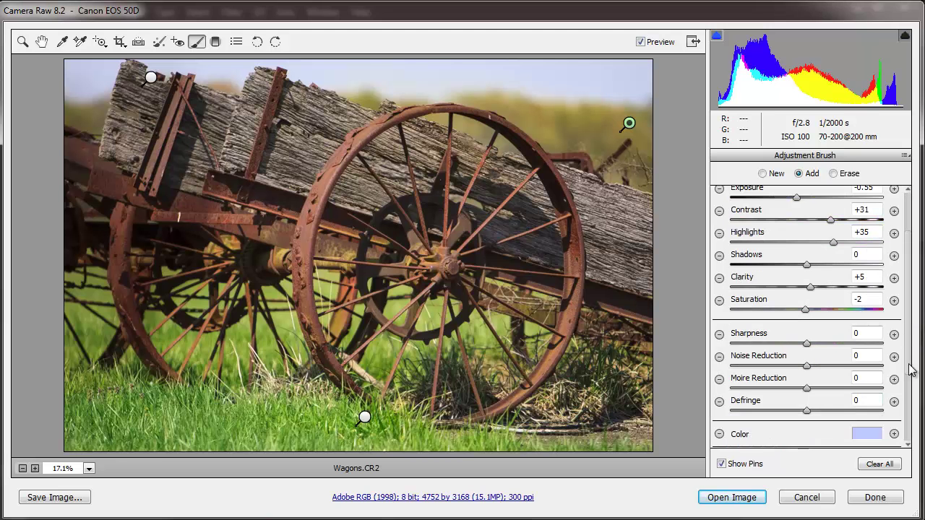
left_click_drag(830, 290, 850, 289)
left_click_drag(836, 290, 836, 294)
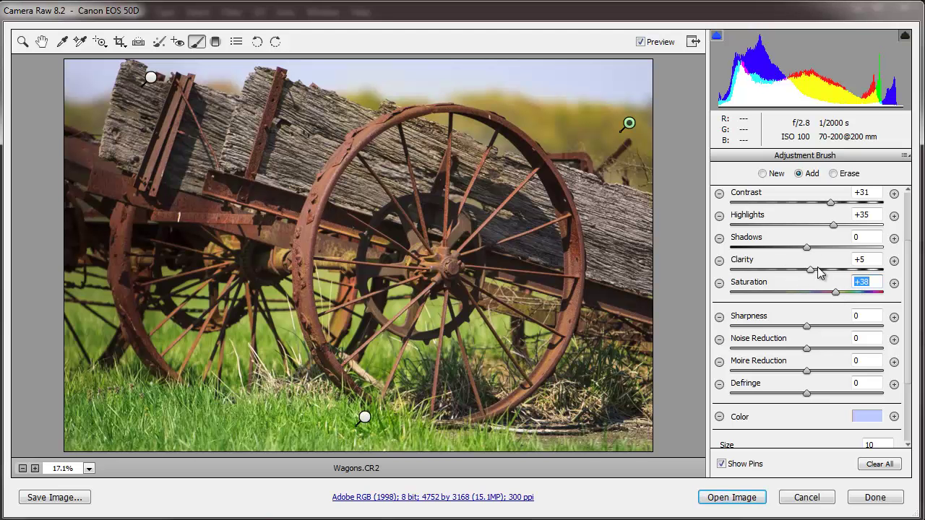
left_click_drag(811, 271, 851, 282)
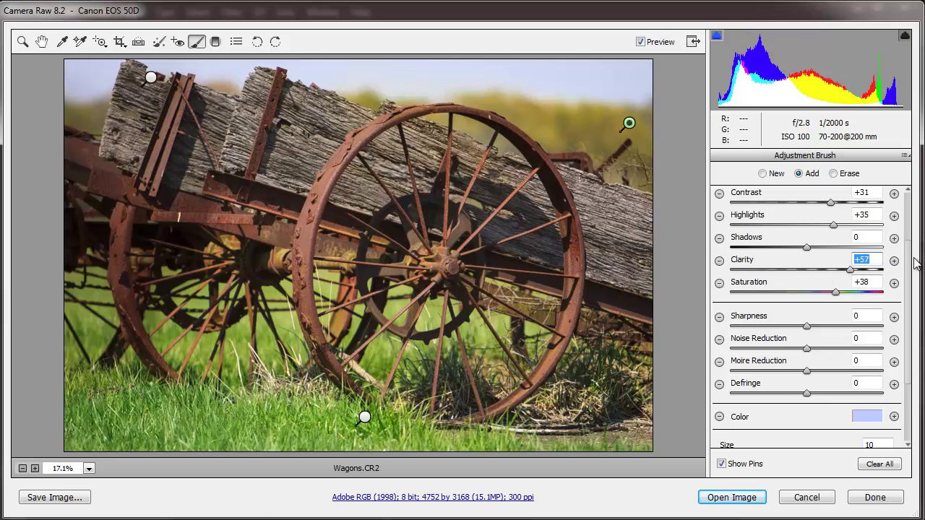
scroll(811, 253, "up", 3)
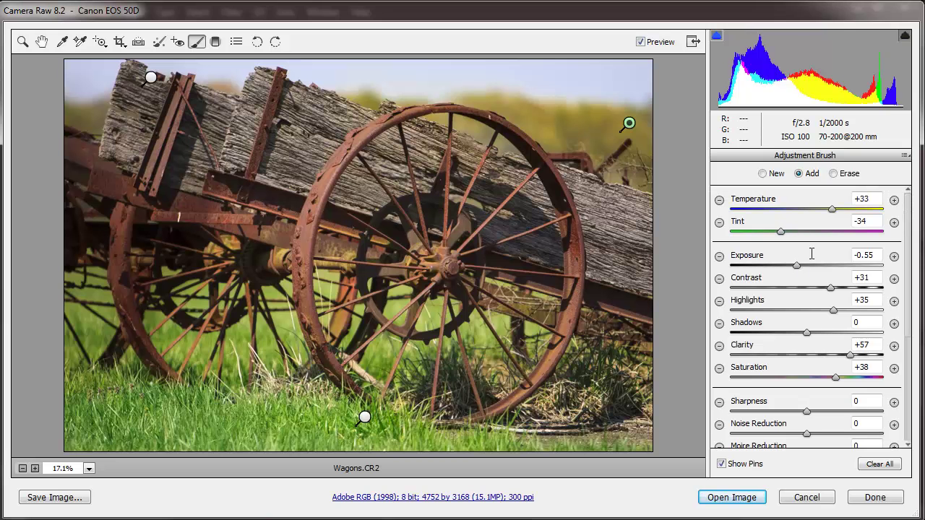
mouse_move(800, 266)
left_mouse_down()
mouse_move(826, 271)
mouse_move(804, 277)
left_mouse_up()
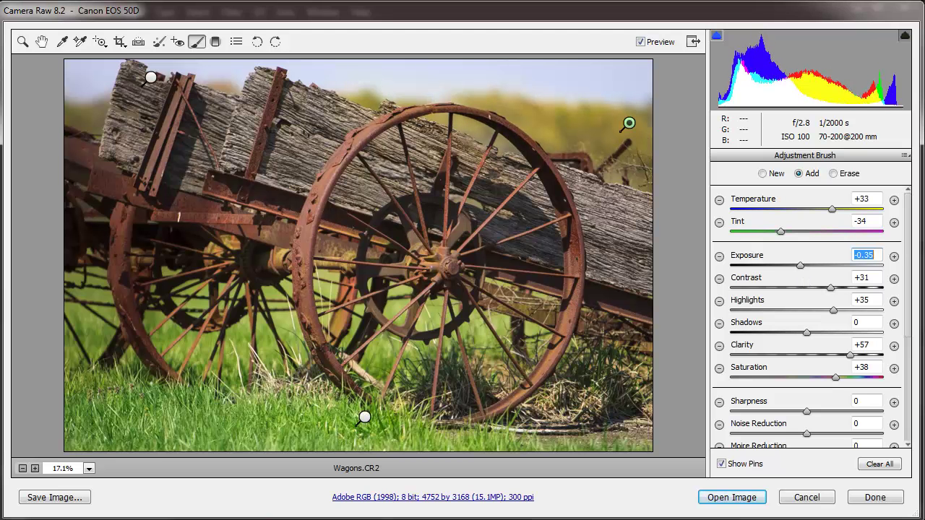
Erase the background adjustment from the sky and toggle Preview to compare with the original.
left_click(834, 174)
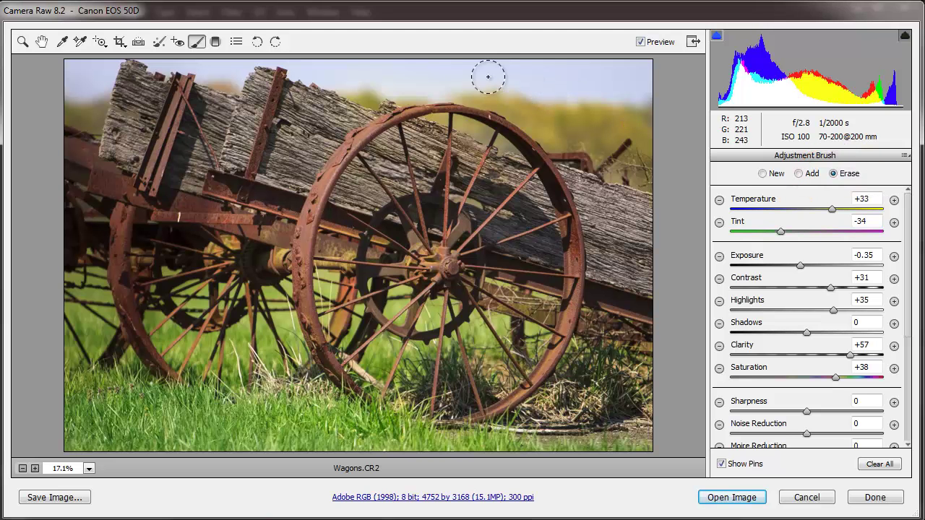
mouse_move(488, 77)
left_mouse_down()
mouse_move(420, 81)
mouse_move(643, 88)
mouse_move(598, 83)
left_mouse_up()
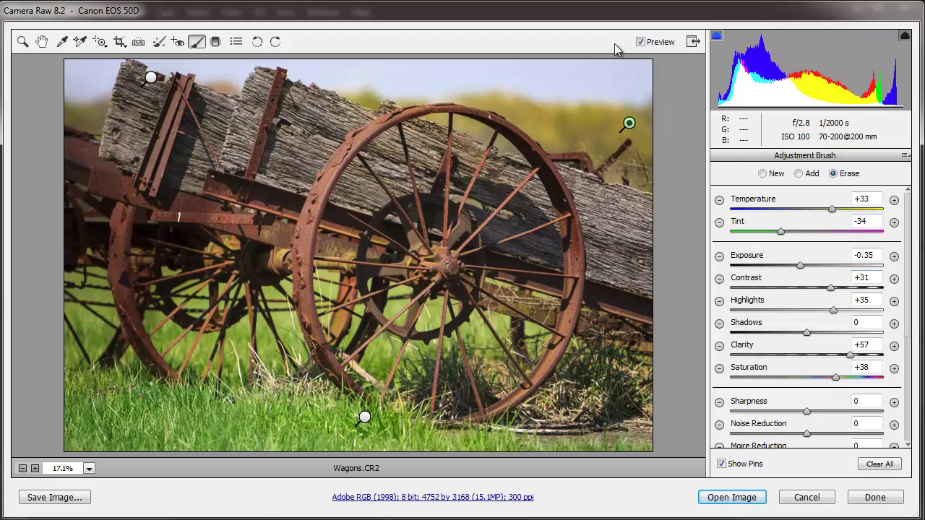
left_click(641, 41)
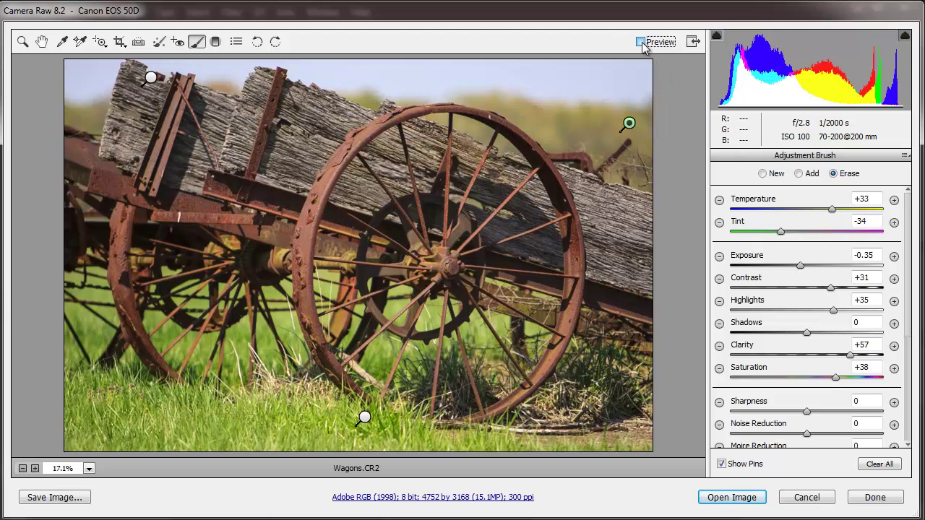
left_click(641, 41)
left_click(641, 42)
left_click(641, 42)
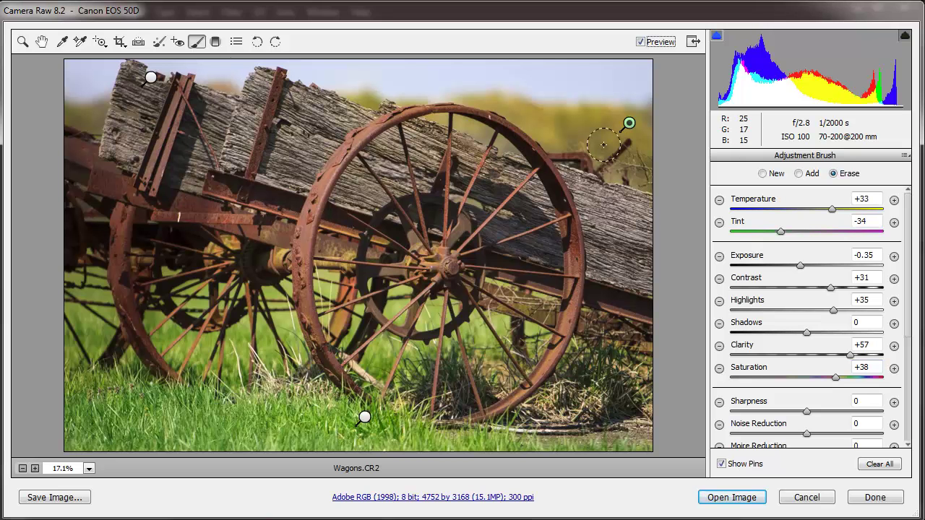
mouse_move(354, 414)
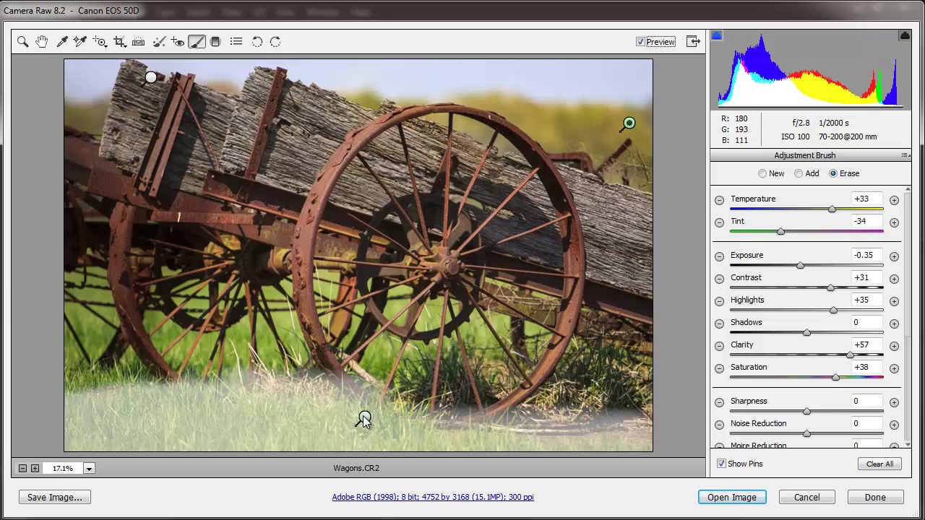
Set the grass pin's Temperature to +3, then review the background and left-plank pins.
left_click(364, 419)
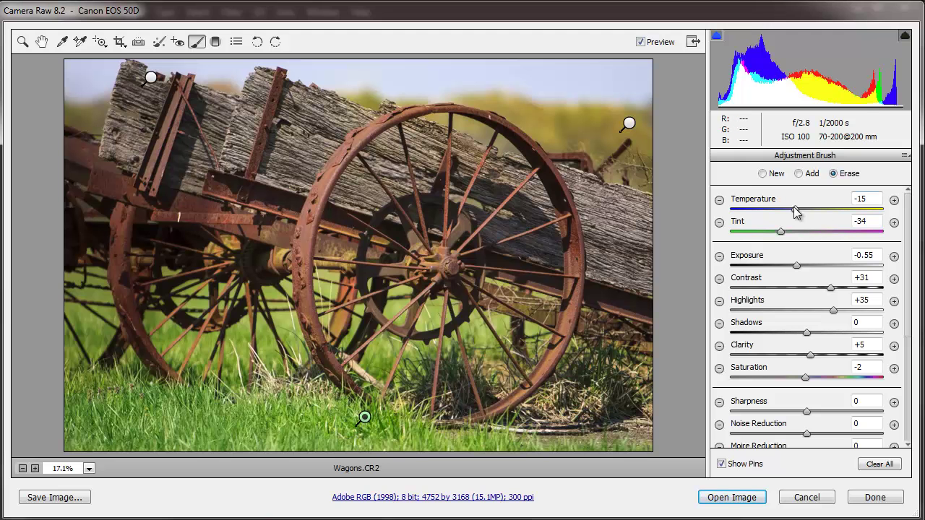
mouse_move(794, 207)
left_mouse_down()
mouse_move(833, 209)
mouse_move(804, 212)
left_mouse_up()
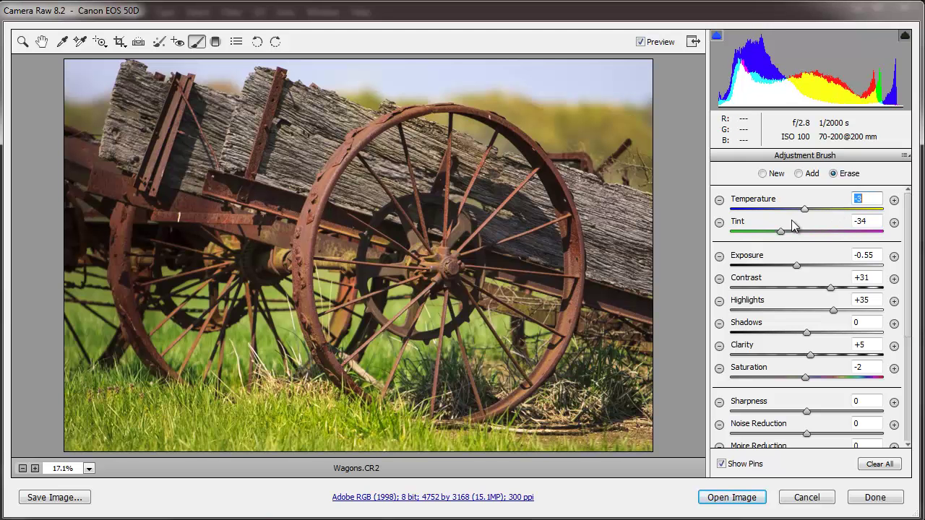
key("shift+Down")
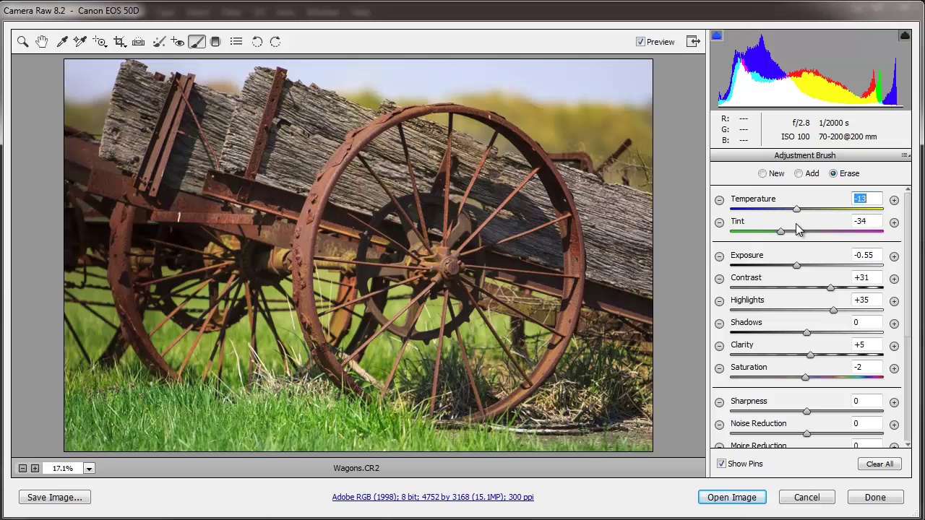
type("3")
key("Return")
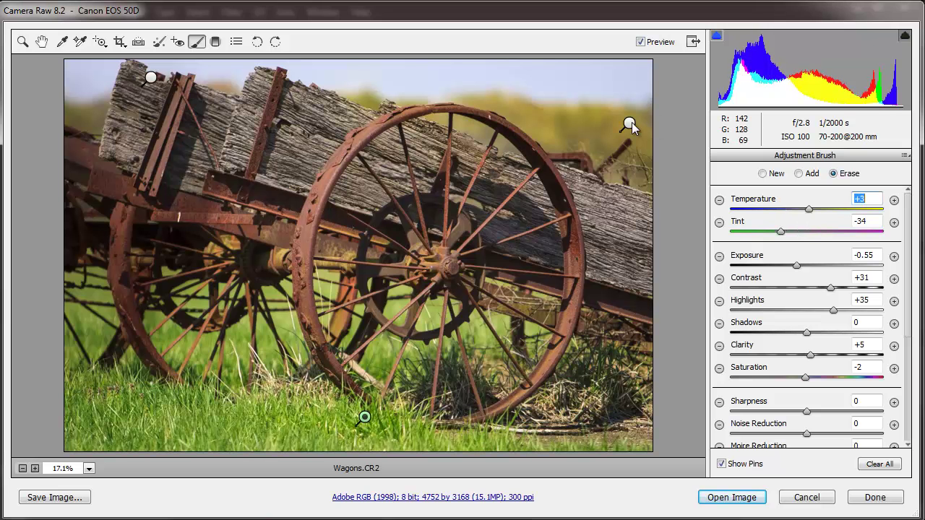
left_click(629, 124)
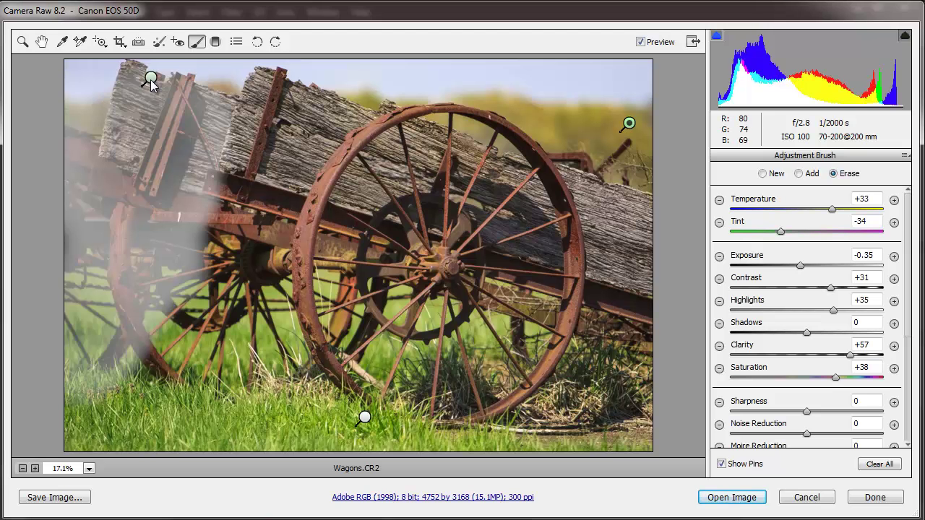
left_click(151, 78)
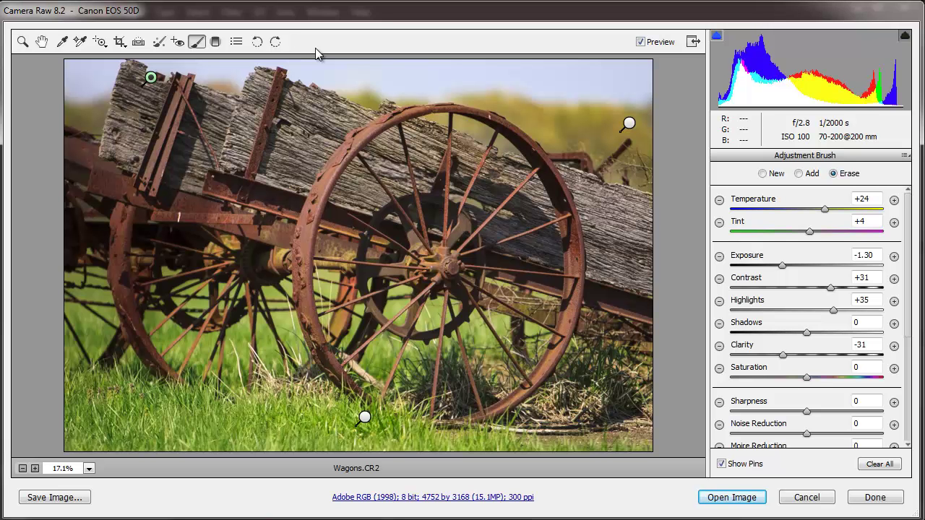
Drag a Graduated Filter from the photo's top edge down to the wagon's middle.
left_click(217, 43)
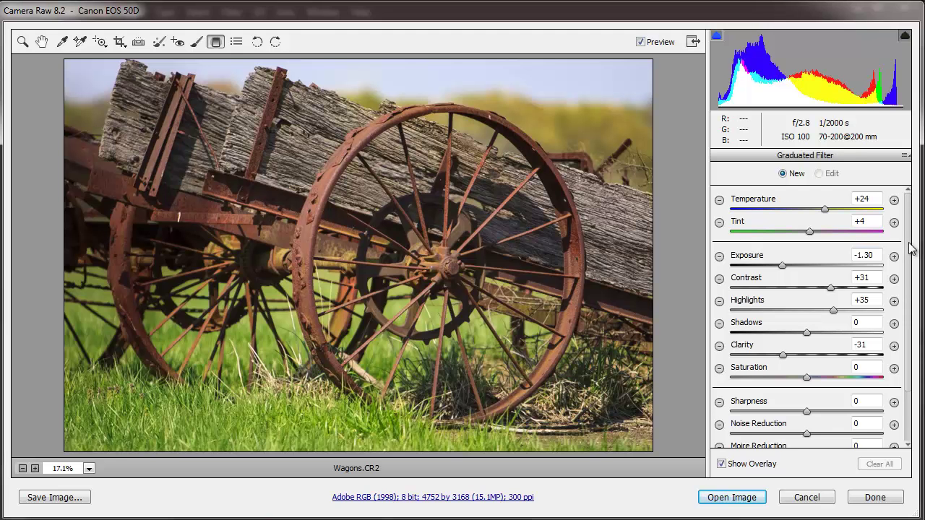
scroll(911, 245, "down", 2)
scroll(911, 248, "up", 2)
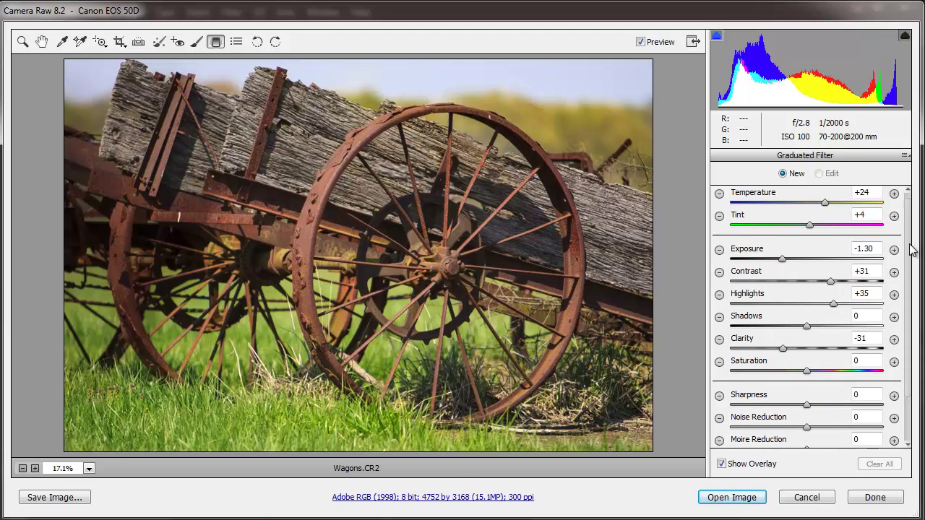
scroll(911, 248, "down", 1)
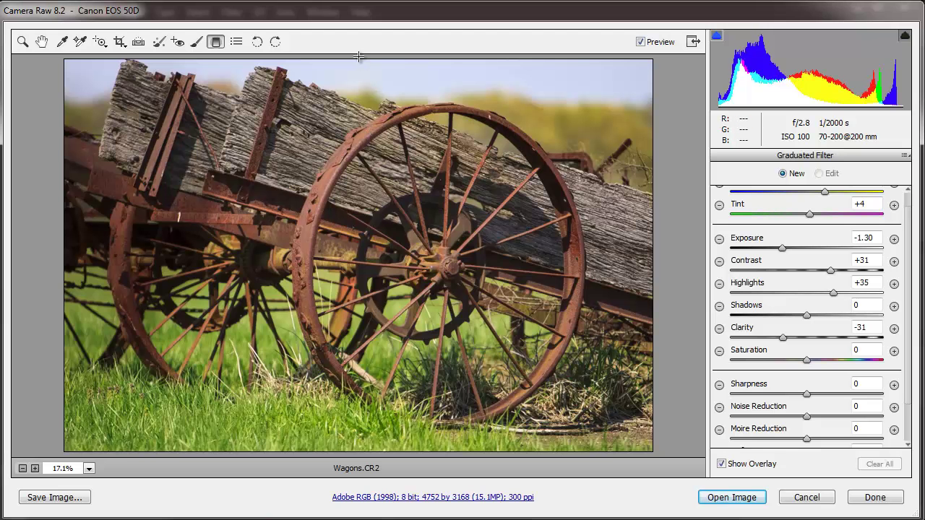
left_click_drag(360, 56, 383, 276)
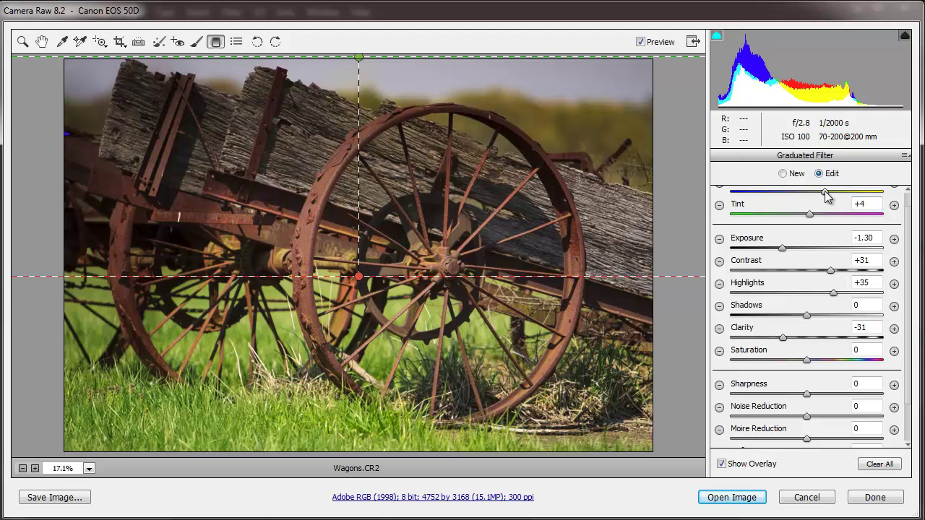
Try adjusting the top filter's temperature, tint, clarity and exposure.
left_click_drag(826, 192, 772, 197)
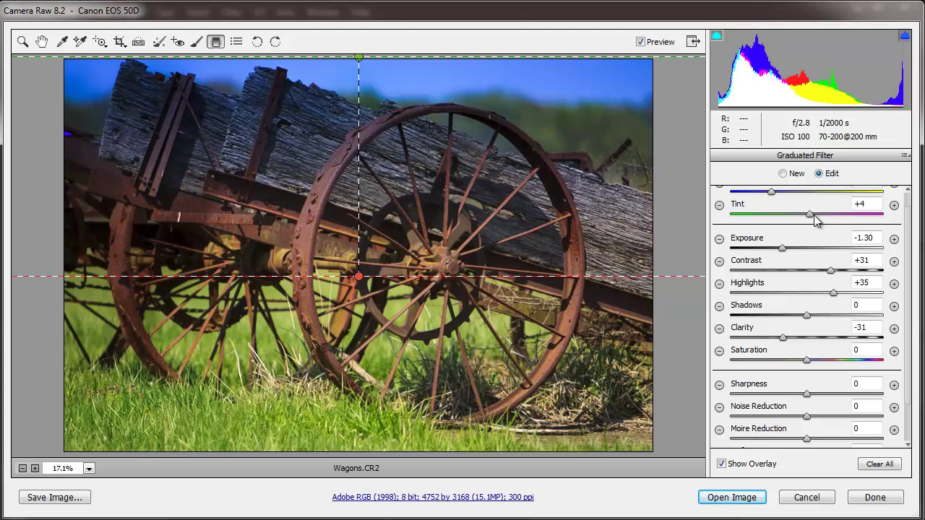
left_click_drag(850, 218, 795, 224)
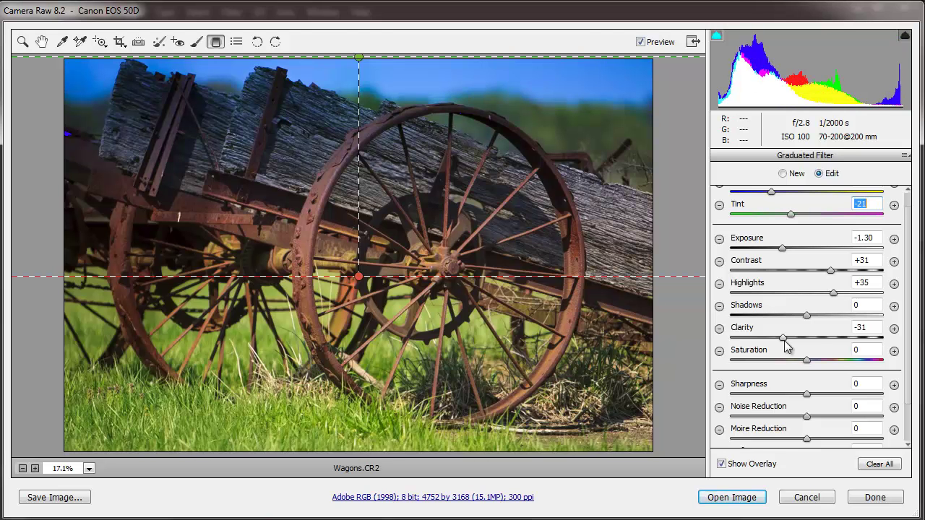
mouse_move(787, 345)
left_mouse_down()
mouse_move(832, 340)
mouse_move(798, 345)
left_mouse_up()
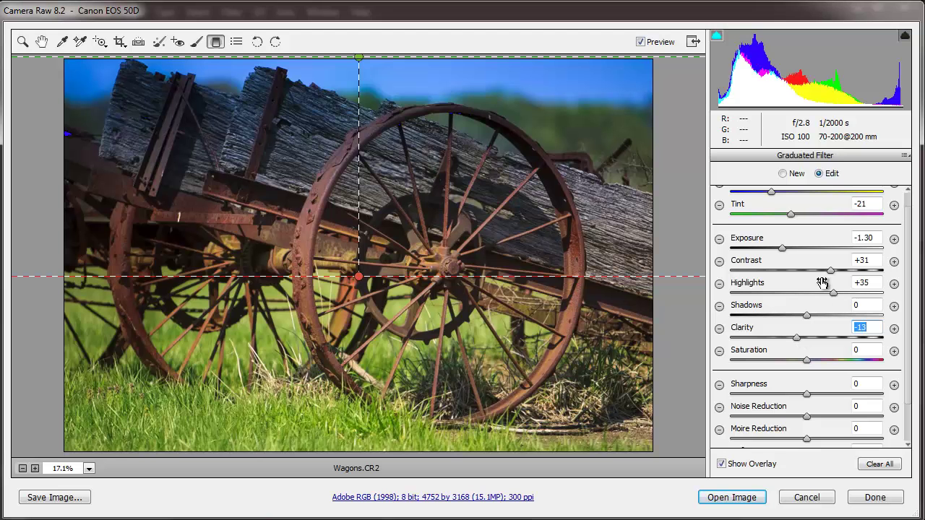
left_click_drag(788, 253, 796, 253)
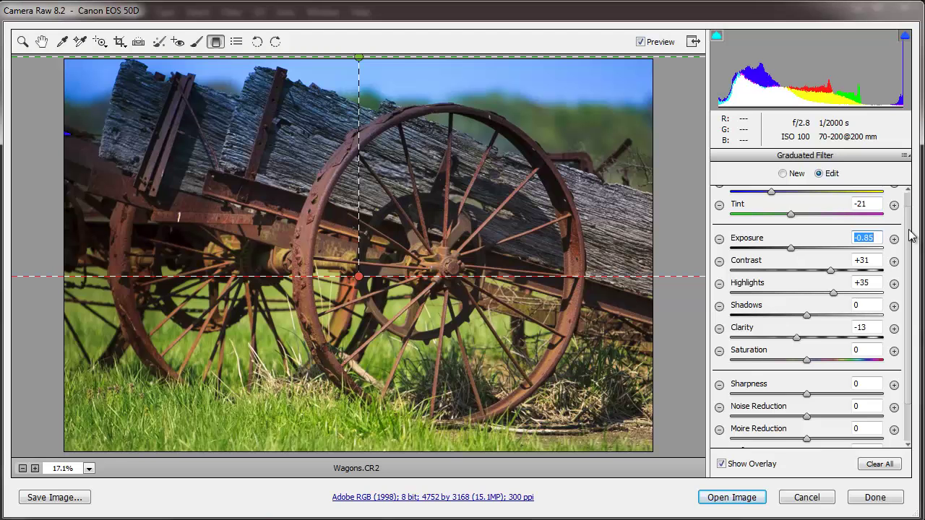
left_click_drag(904, 233, 906, 229)
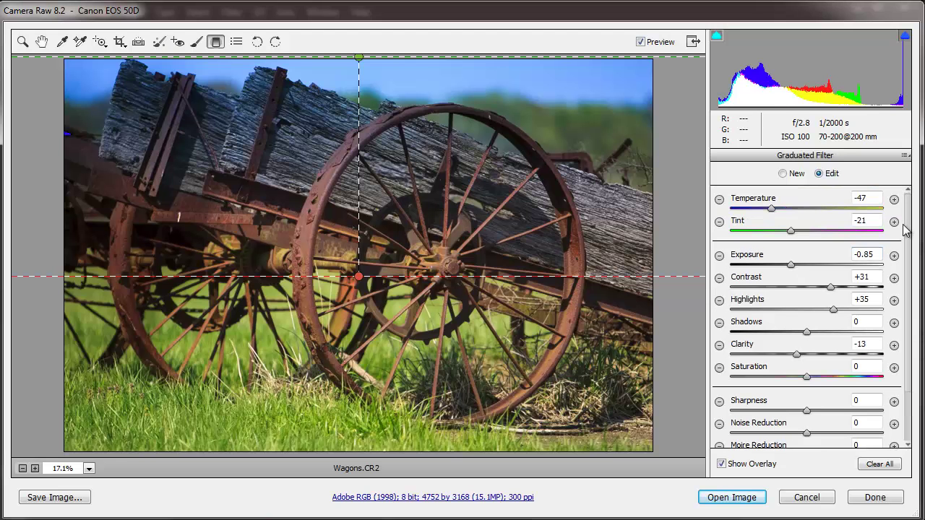
Warm the top filter to Temperature +62 and Tint -7, and add Defringe +27.
left_click(840, 210)
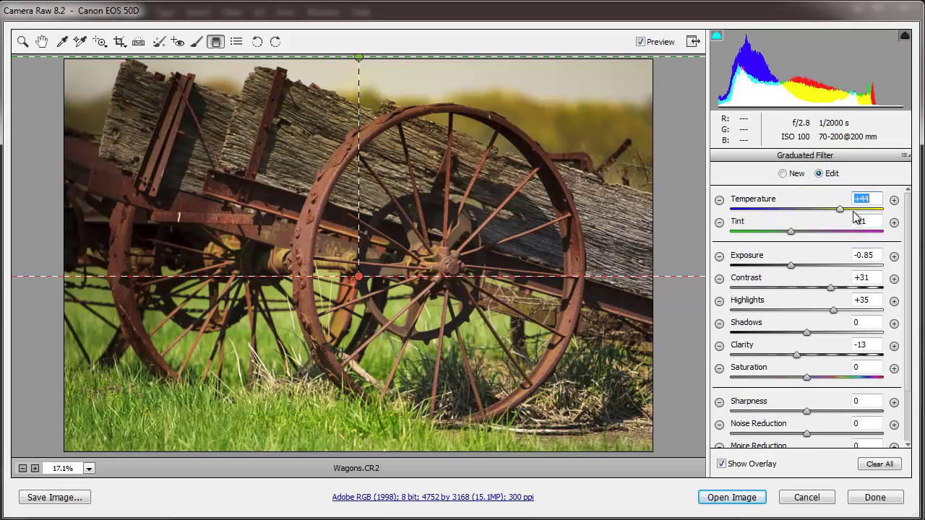
left_click(854, 209)
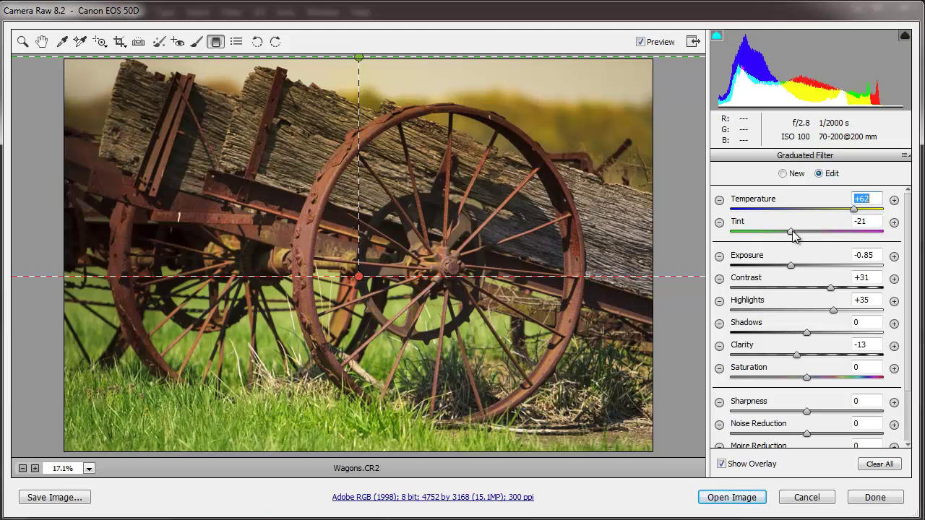
left_click_drag(790, 232, 817, 246)
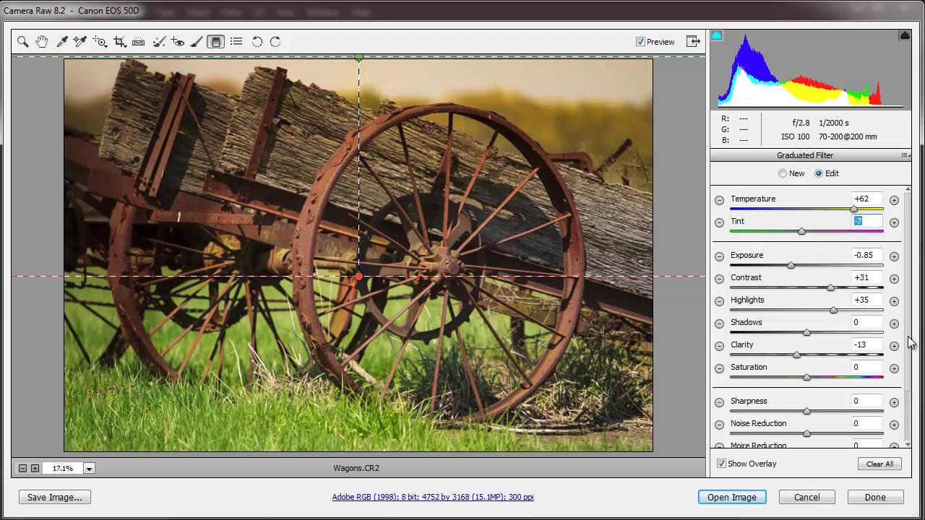
scroll(916, 376, "down", 2)
scroll(916, 383, "down", 2)
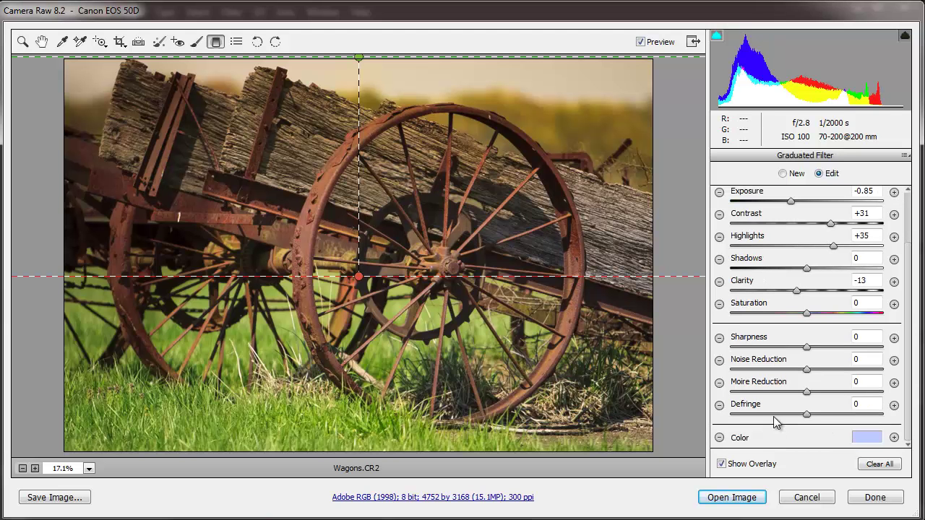
left_click_drag(807, 416, 827, 417)
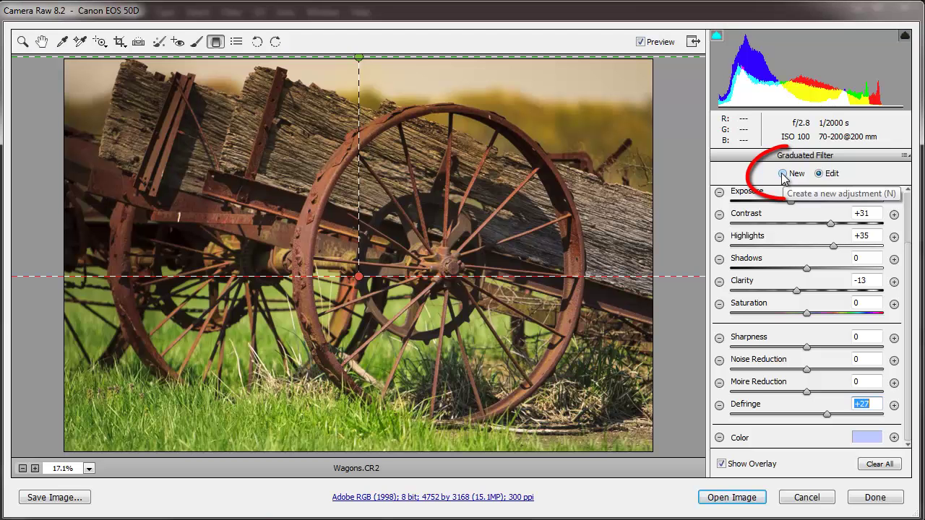
Add a graduated filter up from the bottom edge with Temperature -36, Tint -40, Clarity +38.
left_click(782, 172)
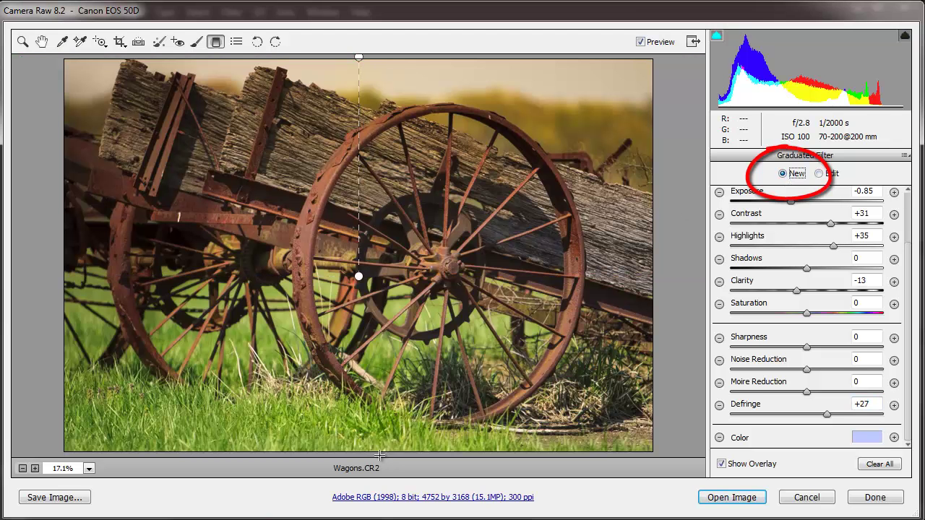
left_click_drag(379, 456, 381, 277)
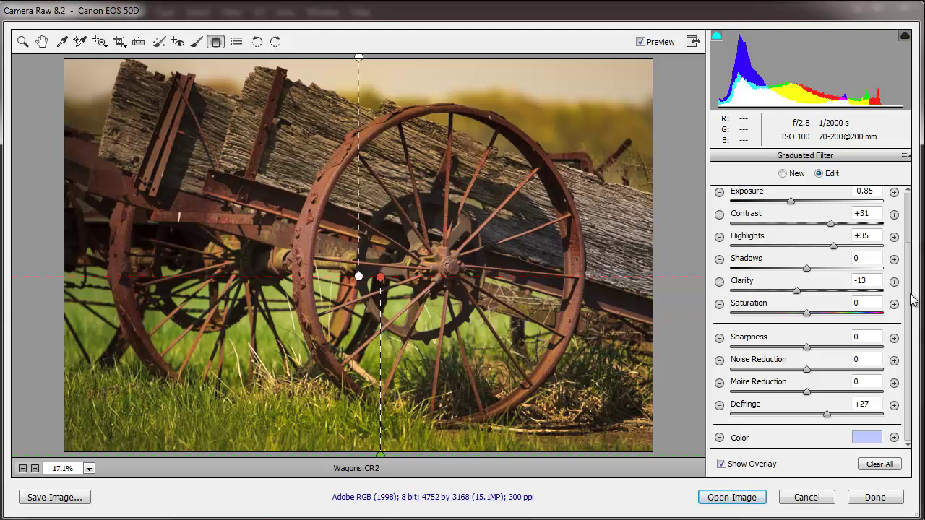
scroll(915, 284, "up", 3)
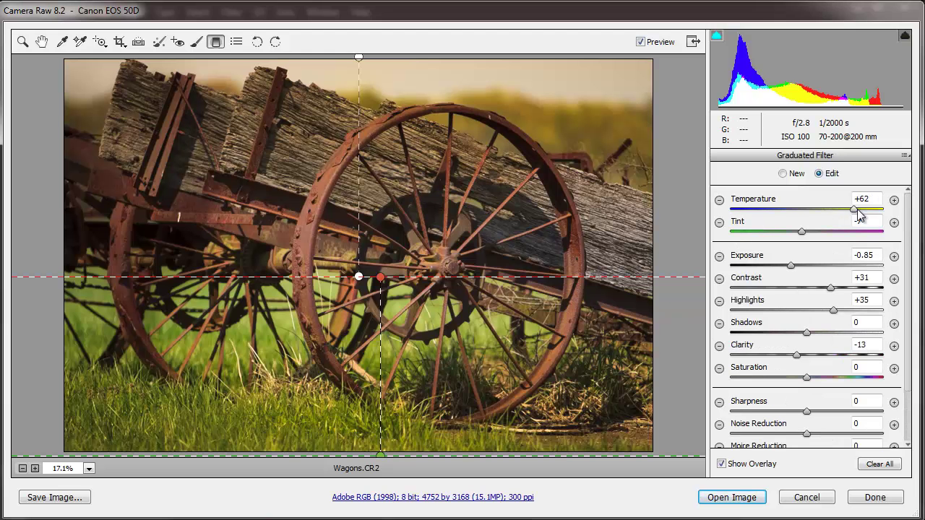
left_click(853, 209)
left_click_drag(822, 217, 777, 234)
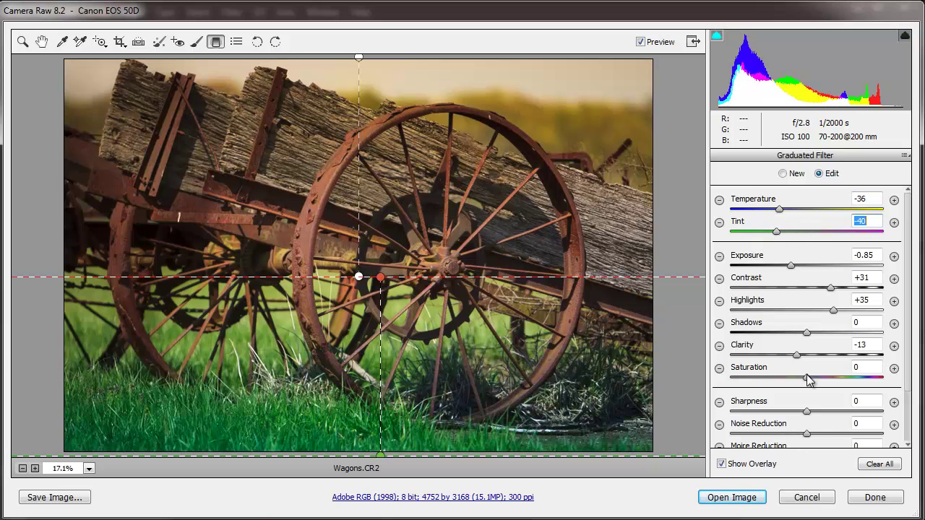
left_click_drag(796, 359, 835, 361)
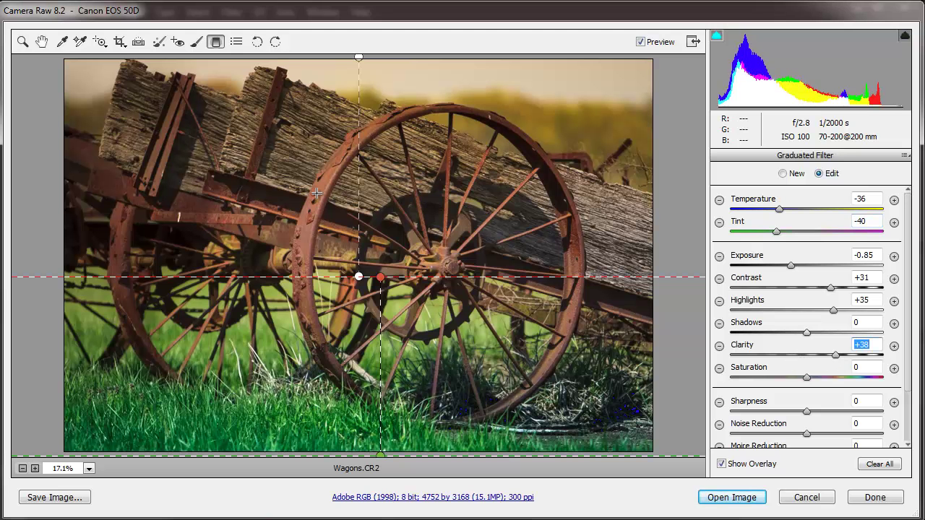
Compare against the original, then drag the top filter's end line higher into the sky.
left_click(640, 42)
left_click(640, 42)
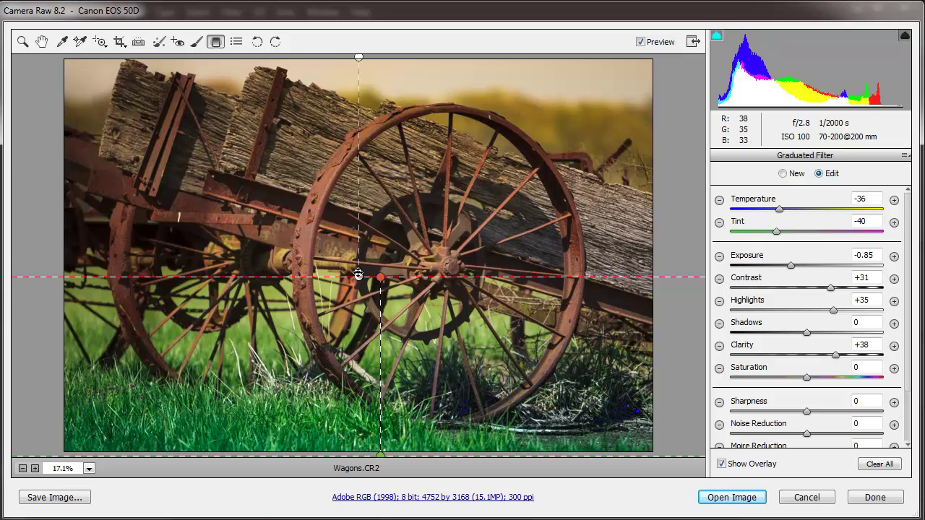
left_click(360, 277)
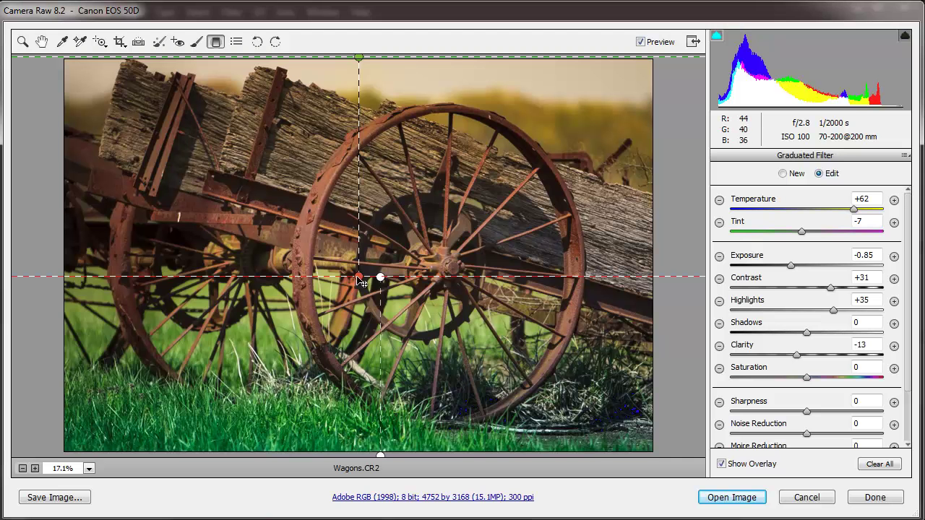
left_click_drag(360, 276, 338, 195)
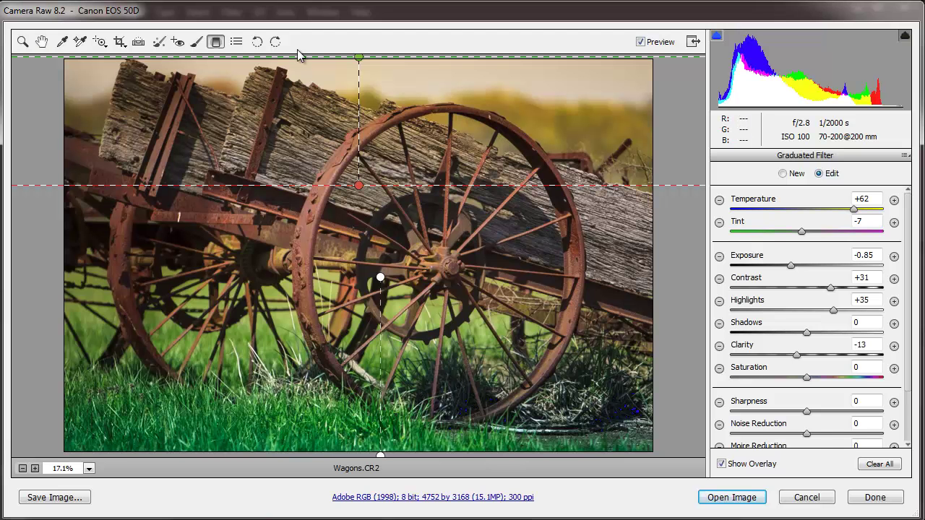
Return to the Basic panel and trial-rotate the photo, ending back in landscape.
left_click(62, 41)
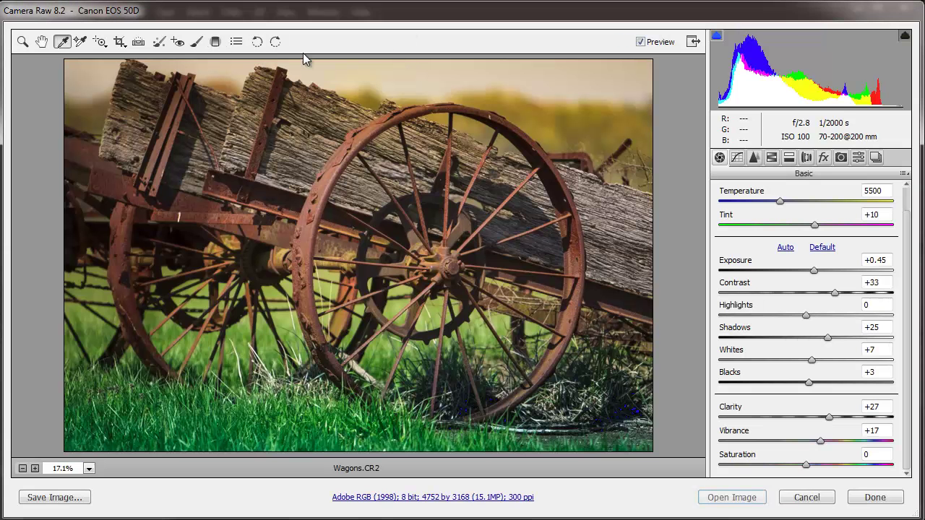
left_click(257, 44)
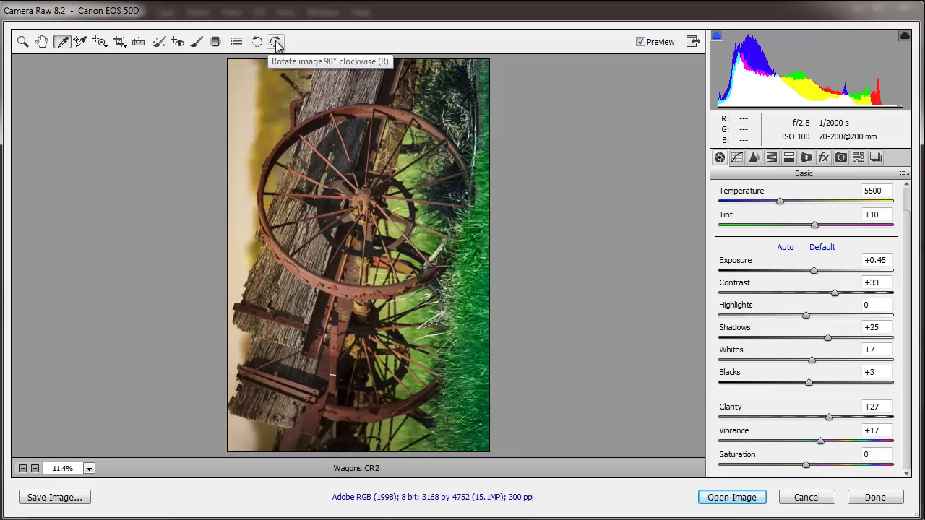
left_click(276, 45)
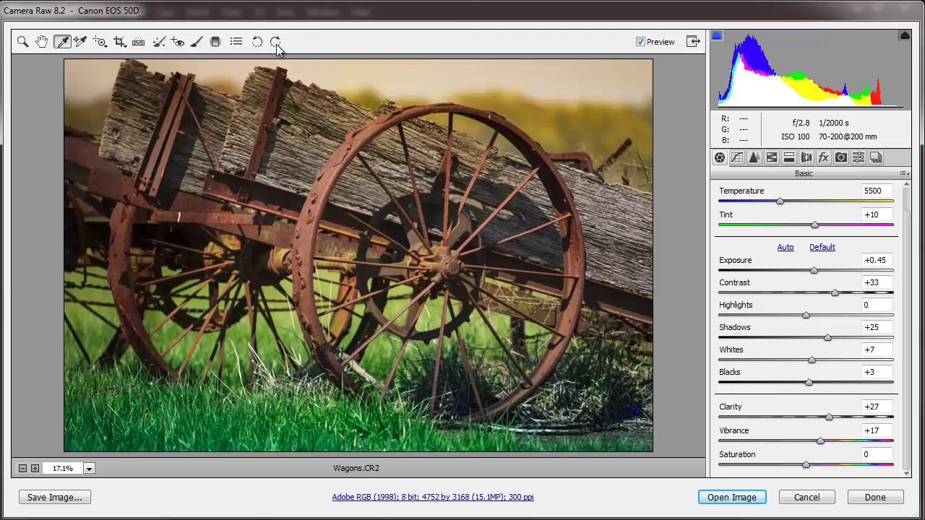
left_click(257, 45)
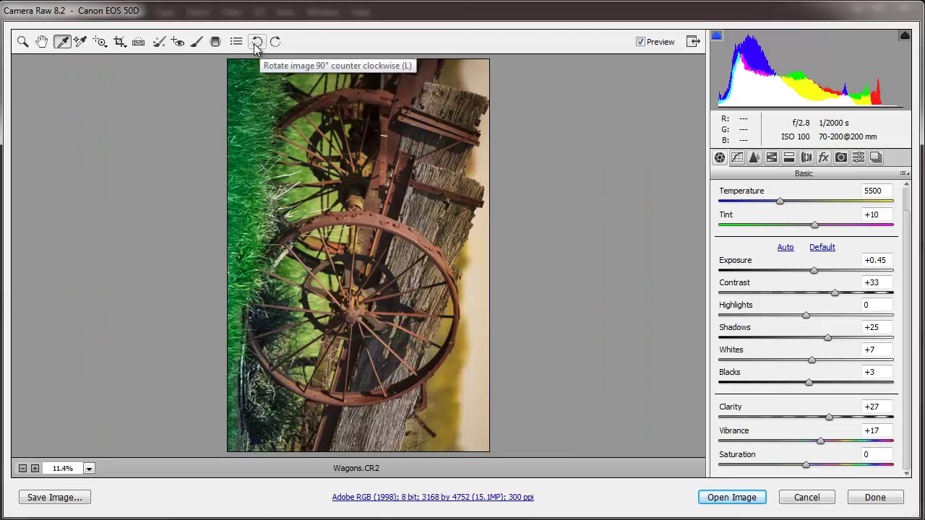
left_click(256, 45)
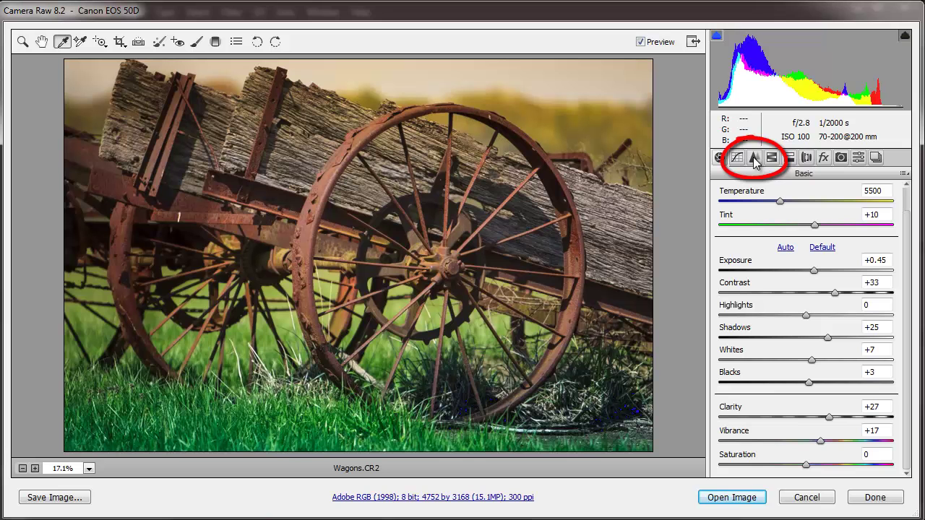
Show the Detail panel and zoom to 50% centred on the wagon wheel hub.
left_click(754, 159)
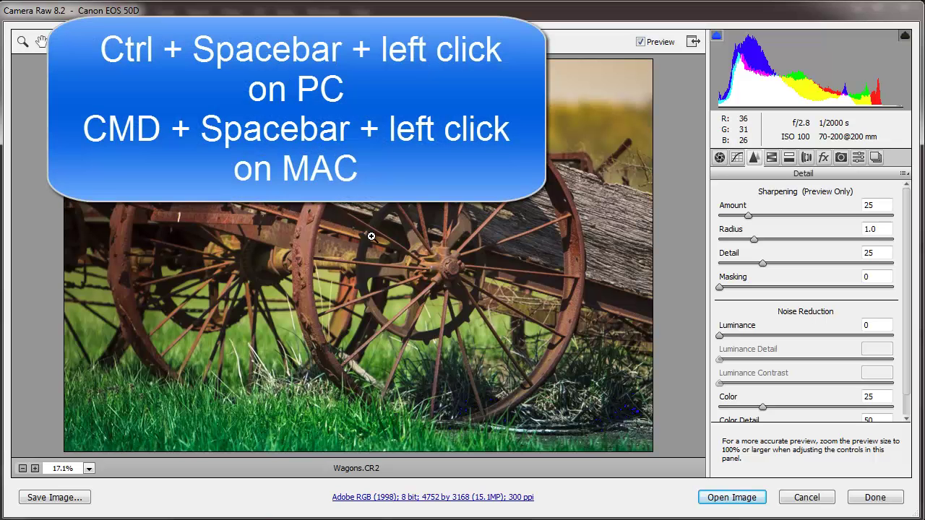
left_click(392, 265, "ctrl")
left_click(378, 294, "ctrl")
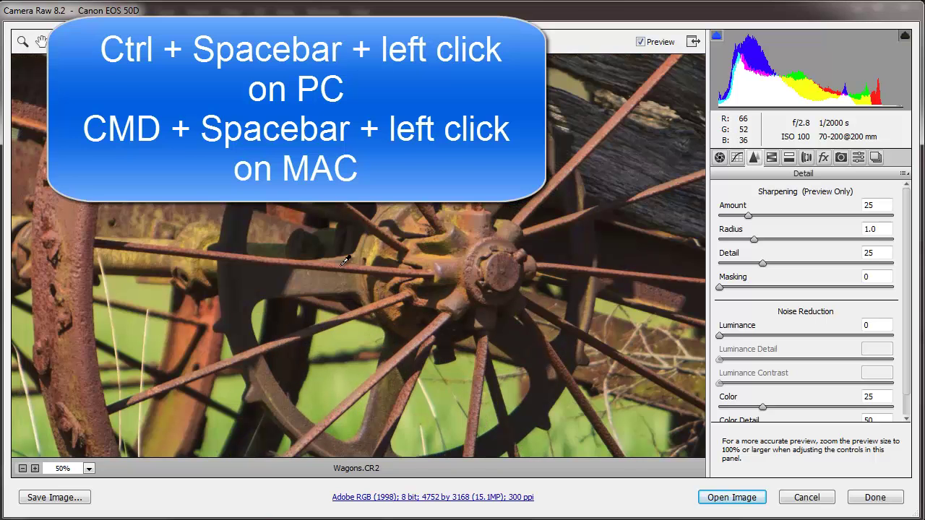
left_click_drag(382, 205, 471, 275)
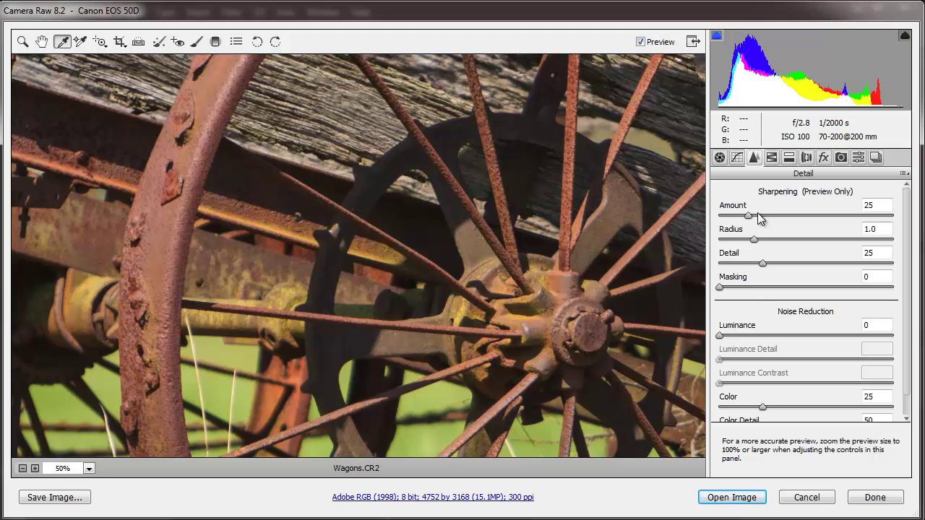
Set sharpening Amount 79 and Radius 1.4, then inspect the hub at 100% and 200%.
left_click_drag(751, 216, 818, 217)
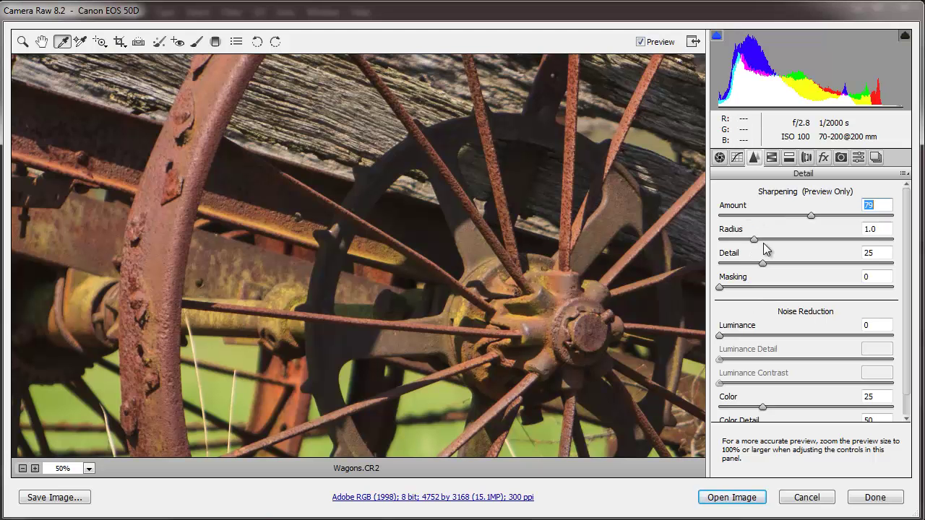
left_click_drag(755, 240, 783, 243)
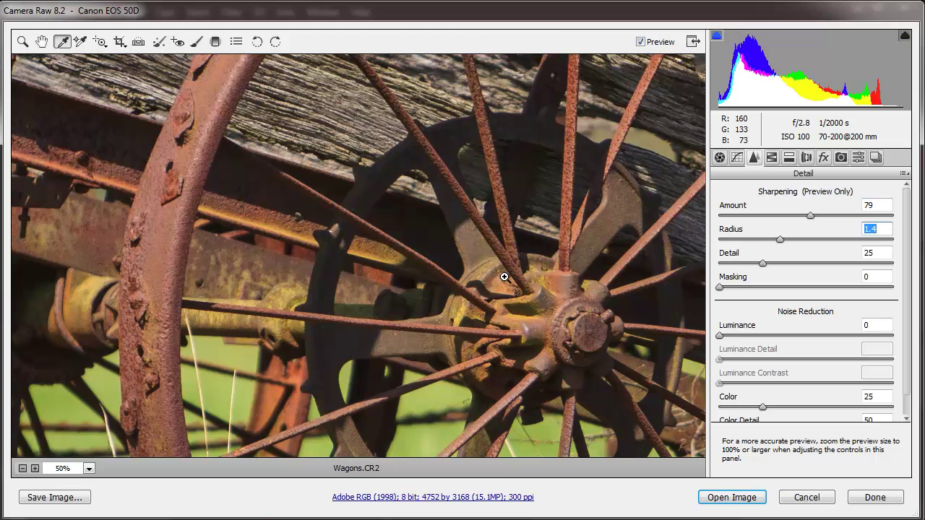
left_click(505, 252, "ctrl")
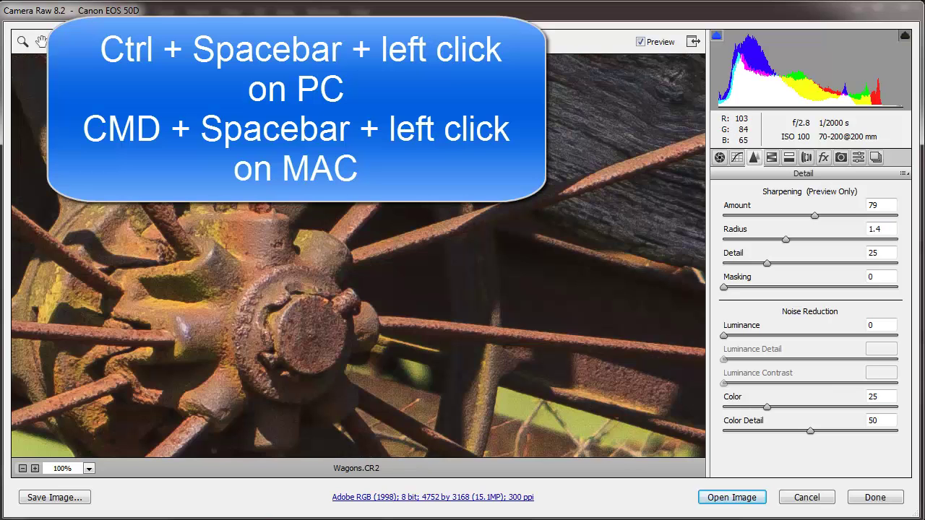
left_click(443, 272, "ctrl")
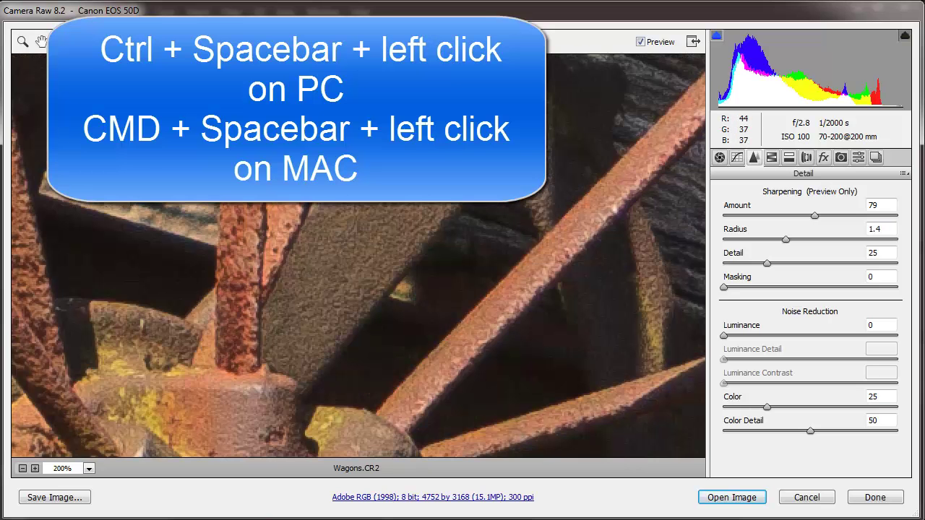
left_click_drag(439, 275, 485, 302)
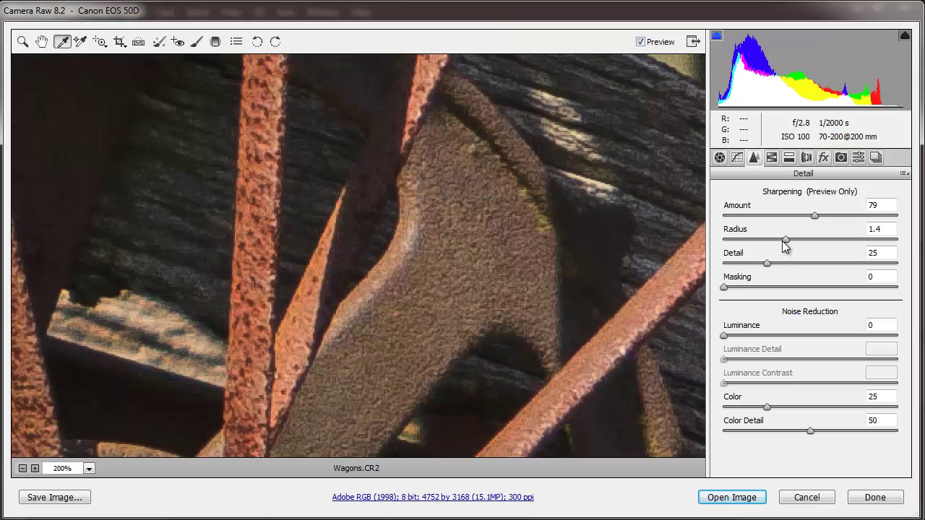
Test sharpening Radius values from 0.5 upward, then reset Radius to 1.0.
left_click_drag(785, 238, 715, 246)
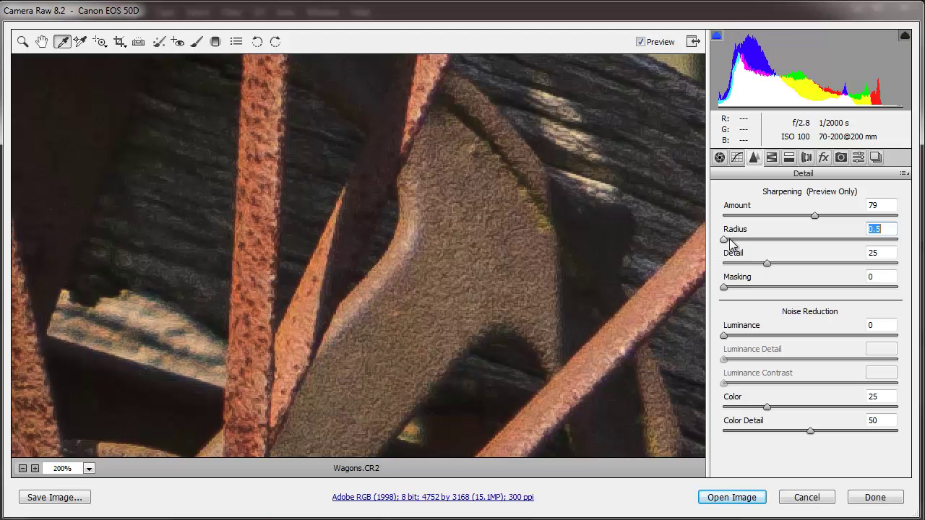
left_click_drag(724, 239, 833, 259)
type("1")
key("Return")
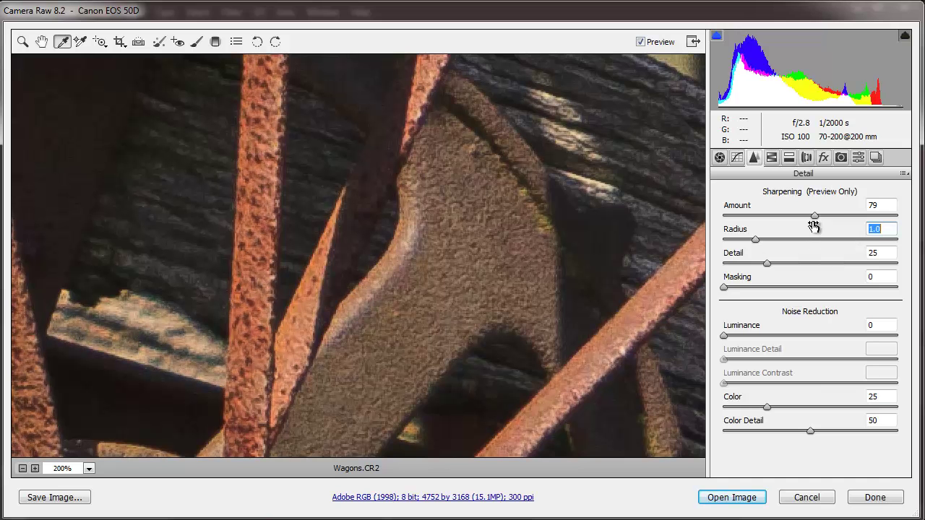
Ease sharpening back to Amount 60 and Radius 1.1, then pan to a flat grainy area.
mouse_move(815, 218)
left_mouse_down()
mouse_move(846, 229)
mouse_move(812, 232)
left_mouse_up()
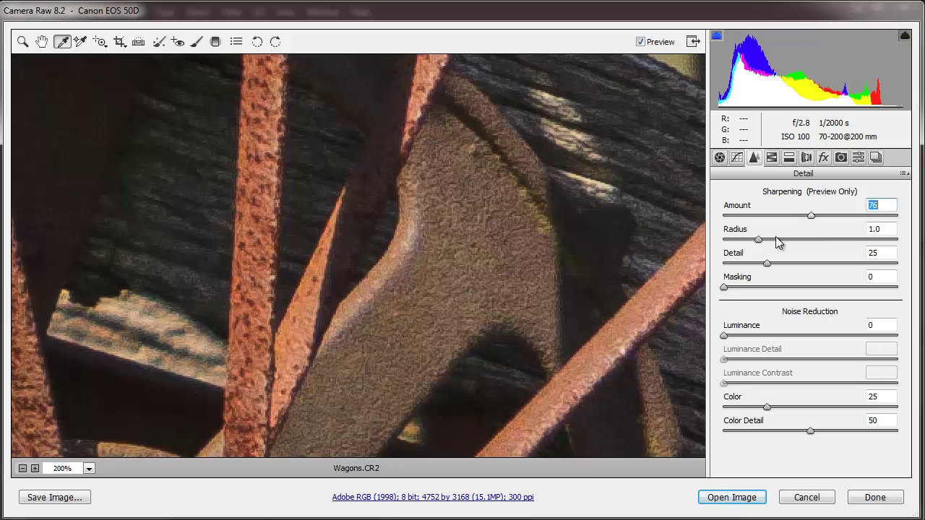
key("Tab")
type("2")
key("Return")
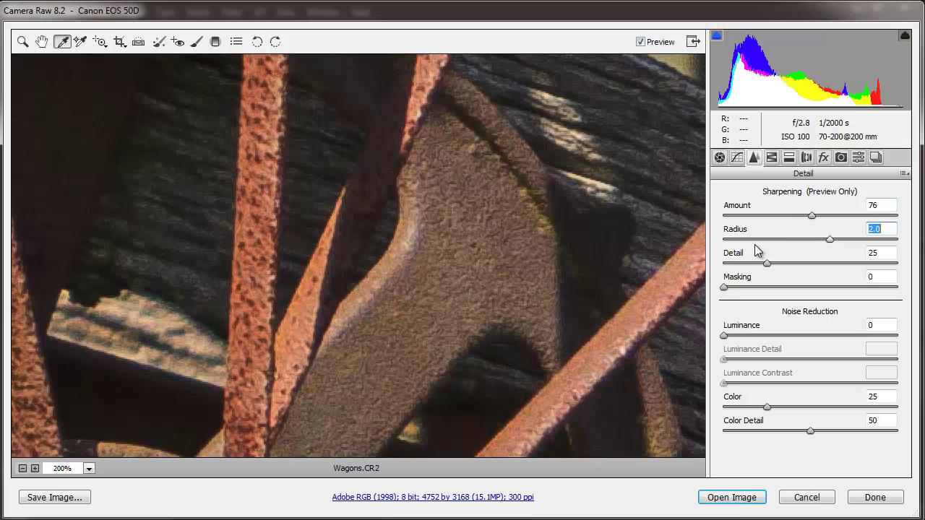
key("Up")
left_click_drag(812, 216, 793, 222)
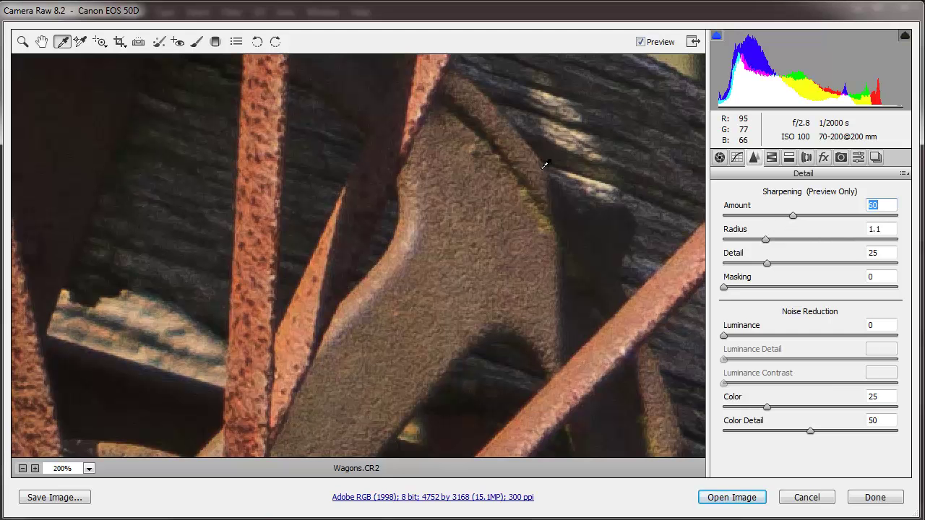
left_click_drag(562, 136, 491, 331)
mouse_move(430, 65)
left_mouse_down()
mouse_move(424, 157)
mouse_move(461, 279)
left_mouse_up()
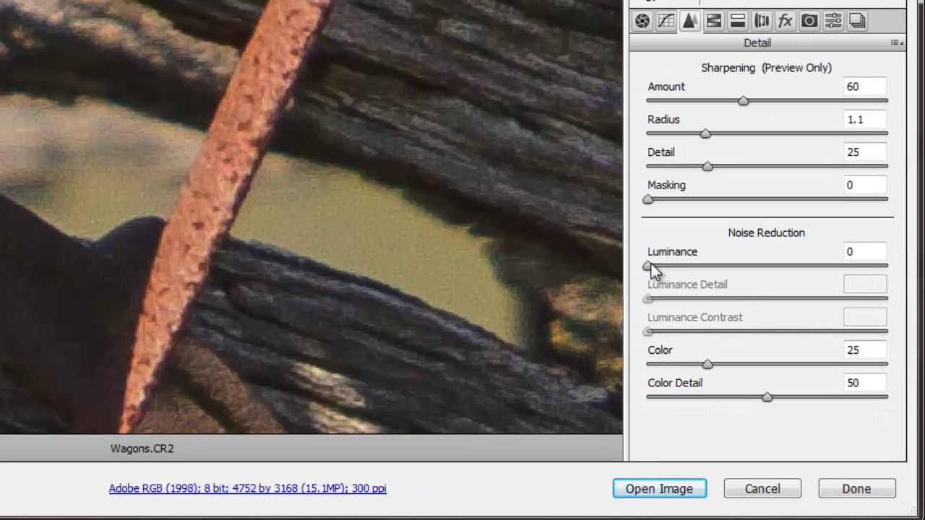
Apply luminance noise reduction with Luminance Detail 33 and Luminance Contrast 5.
left_click_drag(651, 264, 709, 264)
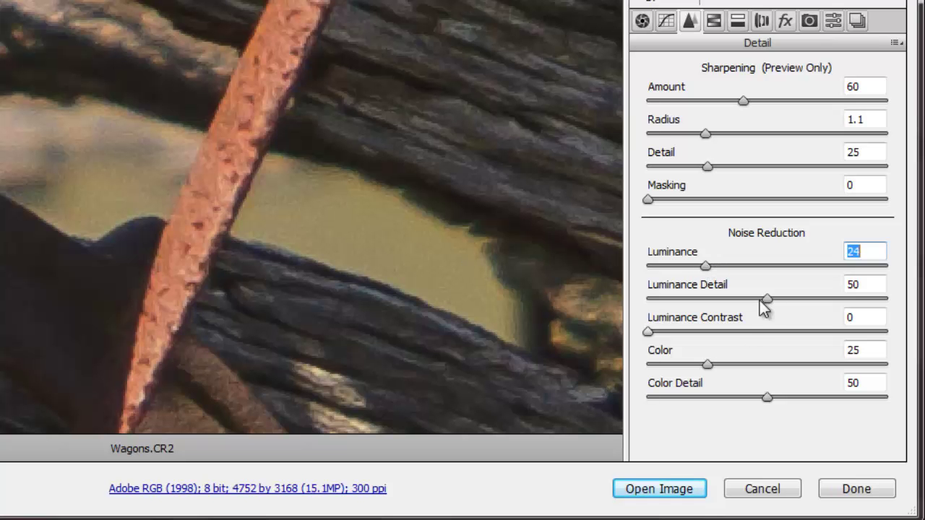
left_click_drag(766, 298, 735, 300)
left_click_drag(670, 301, 728, 302)
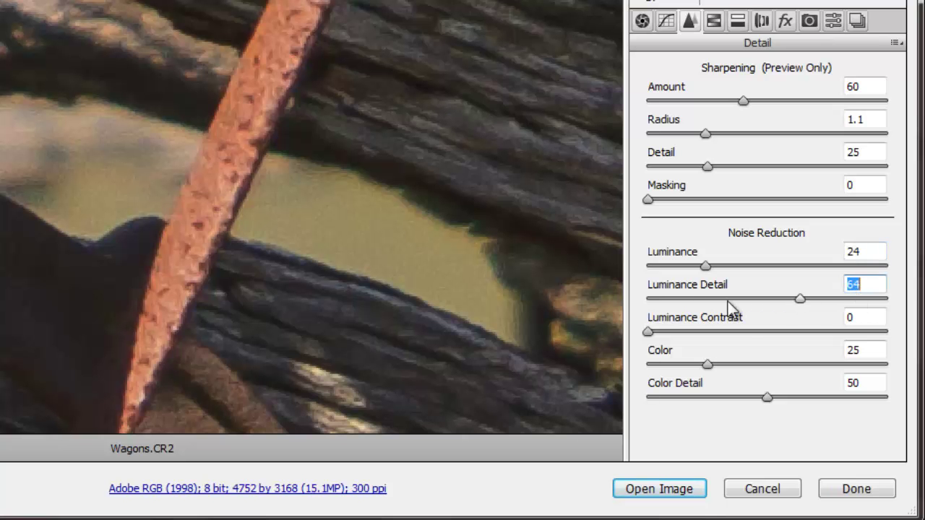
left_click_drag(649, 332, 735, 332)
left_click(661, 331)
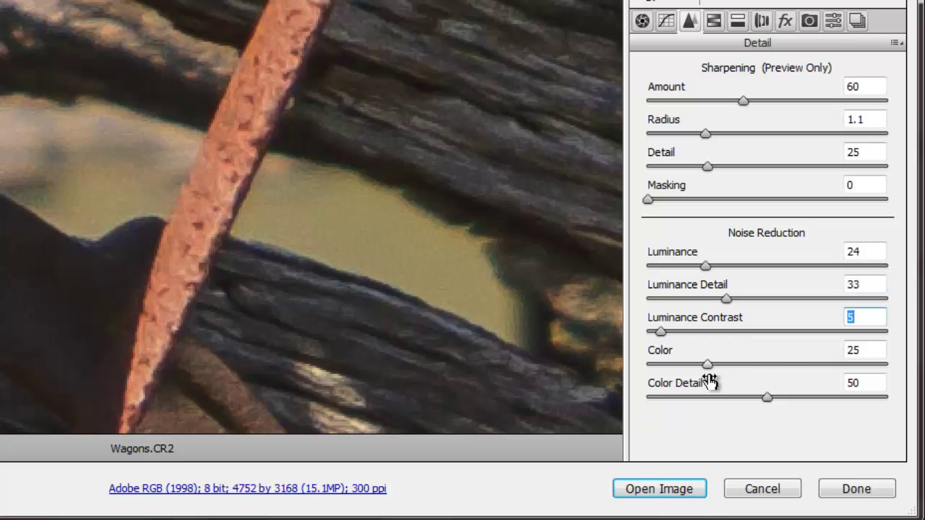
Set Color 25 and Color Detail 34, then raise Luminance to 52.
left_click_drag(761, 363, 707, 372)
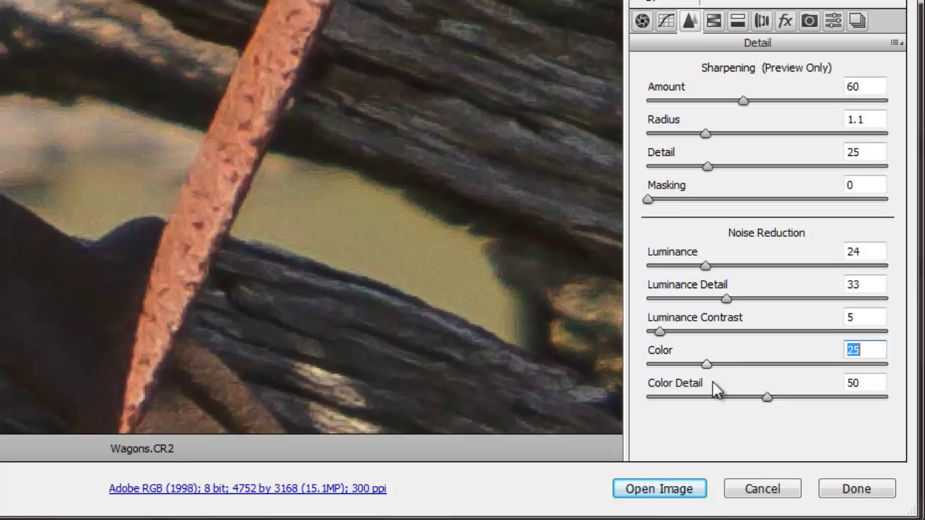
left_click_drag(767, 398, 729, 412)
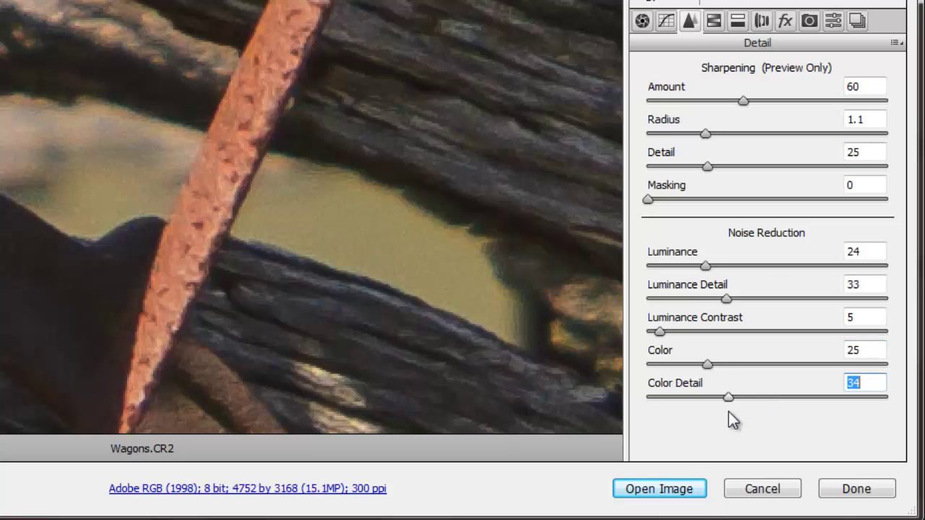
left_click(706, 266)
left_click(774, 269)
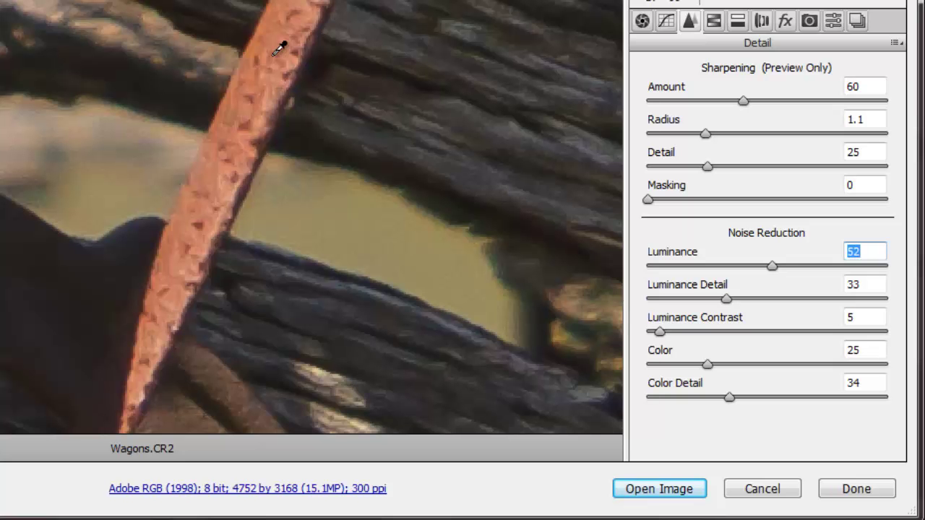
left_click_drag(255, 159, 43, 145)
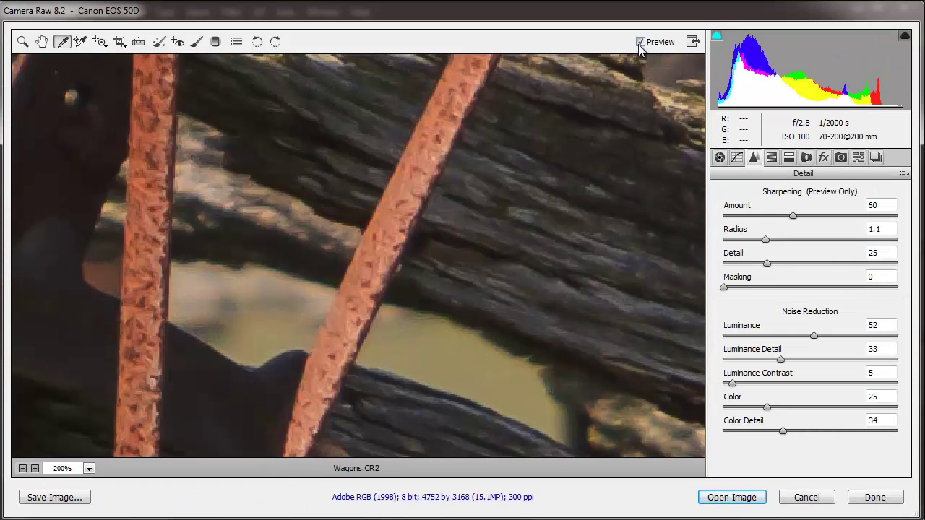
left_click(640, 42)
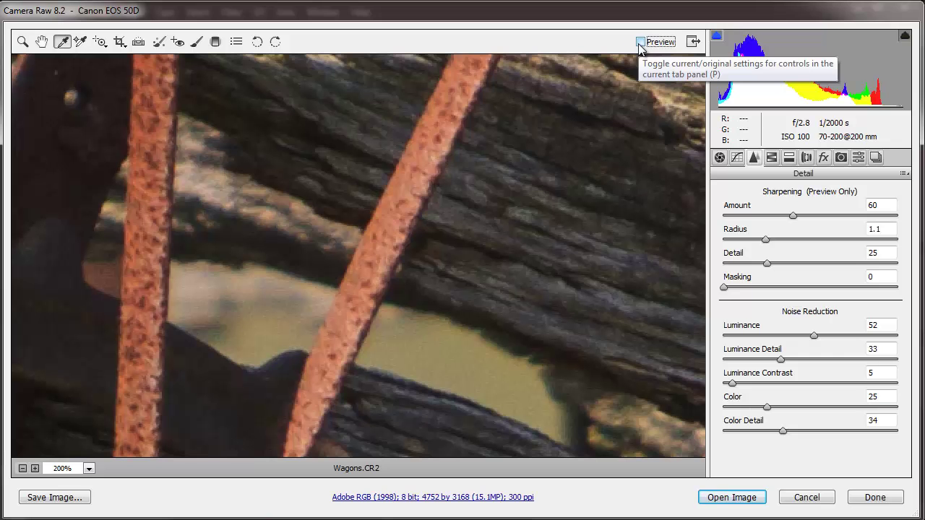
left_click(640, 42)
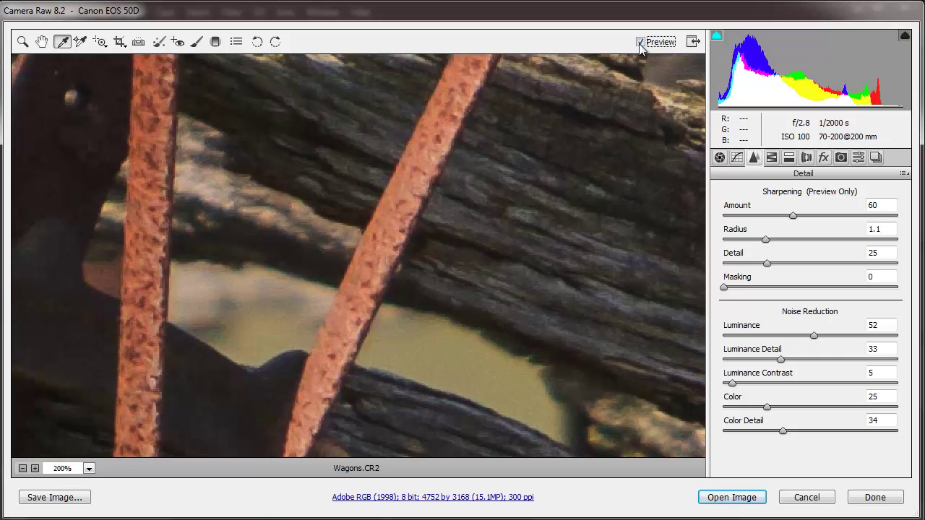
left_click(641, 42)
left_click(640, 42)
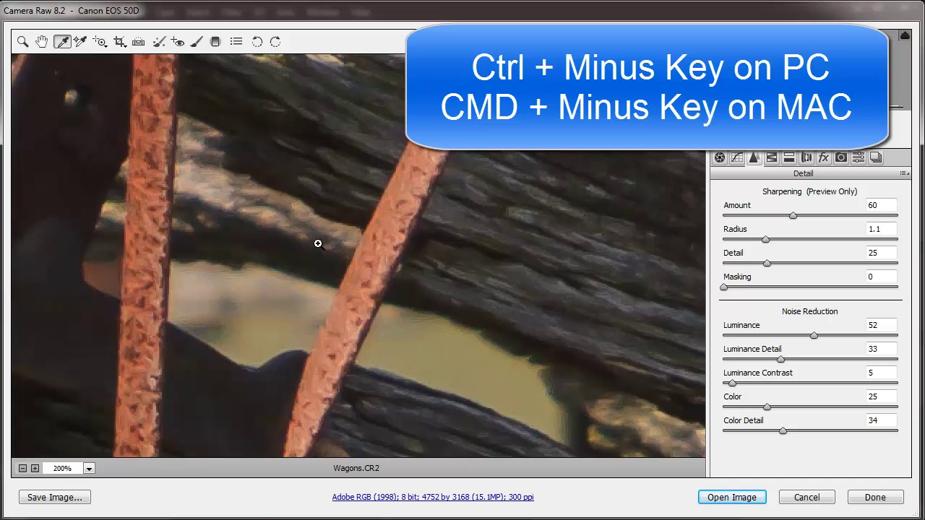
key("ctrl+minus")
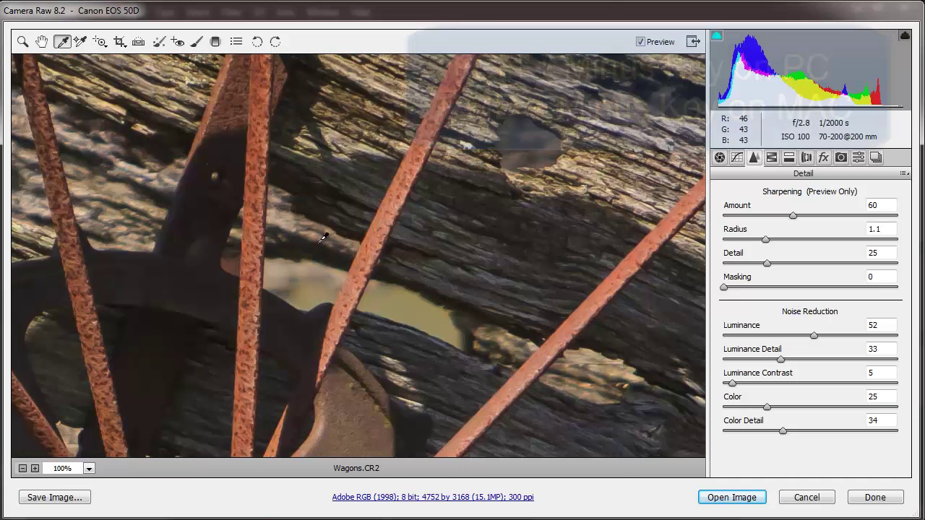
left_click(641, 42)
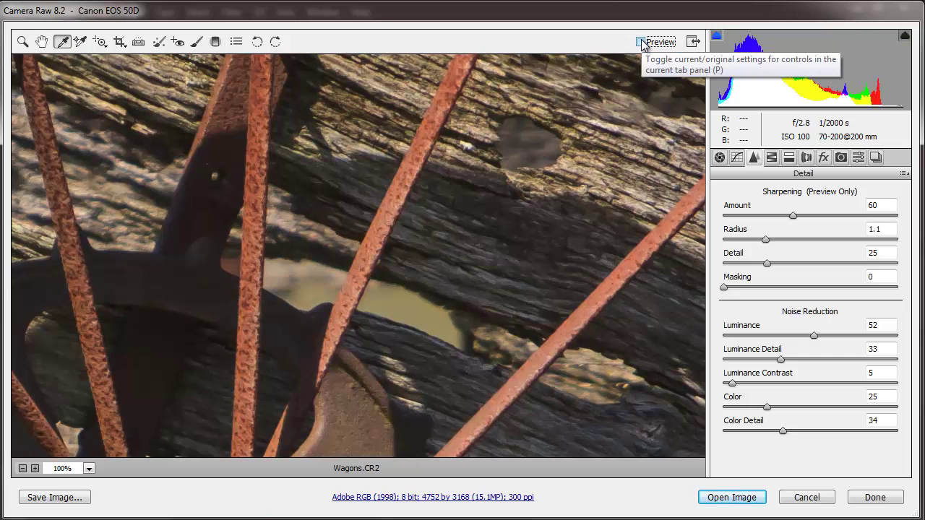
left_click(640, 42)
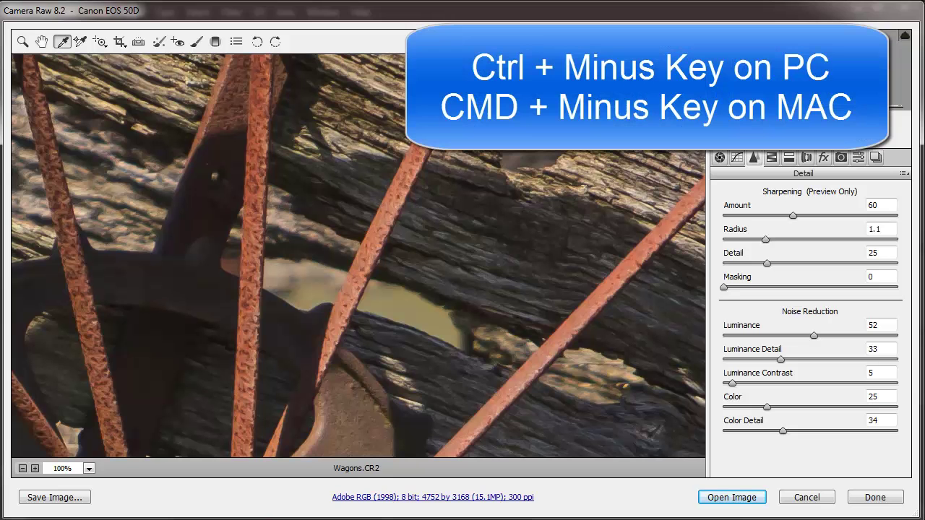
key("ctrl+minus")
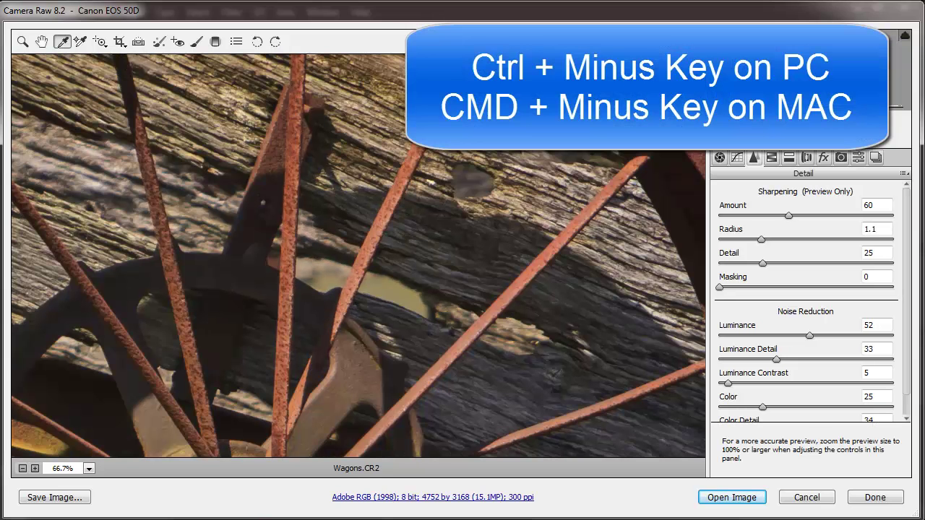
key("ctrl+minus")
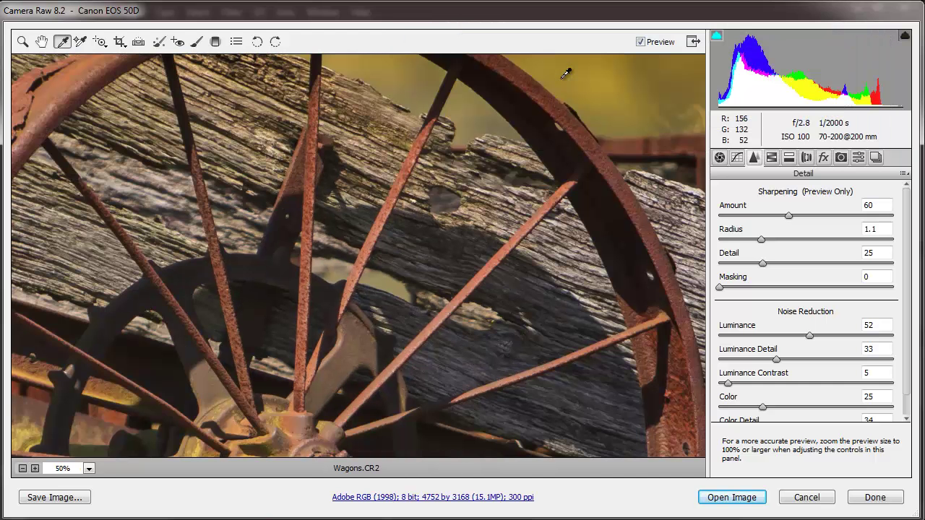
Fit the whole Wagons photo in the preview and send it into Photoshop with Open Image.
key("ctrl+minus")
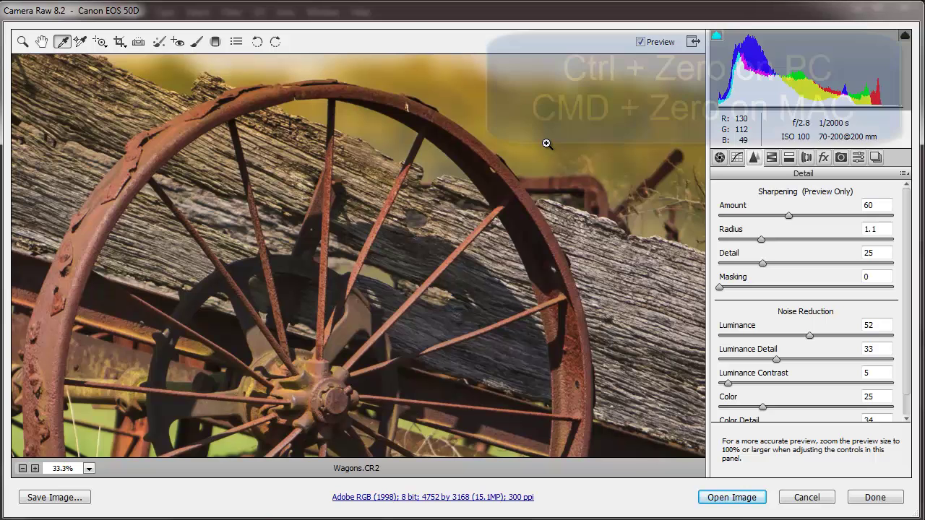
key("ctrl+0")
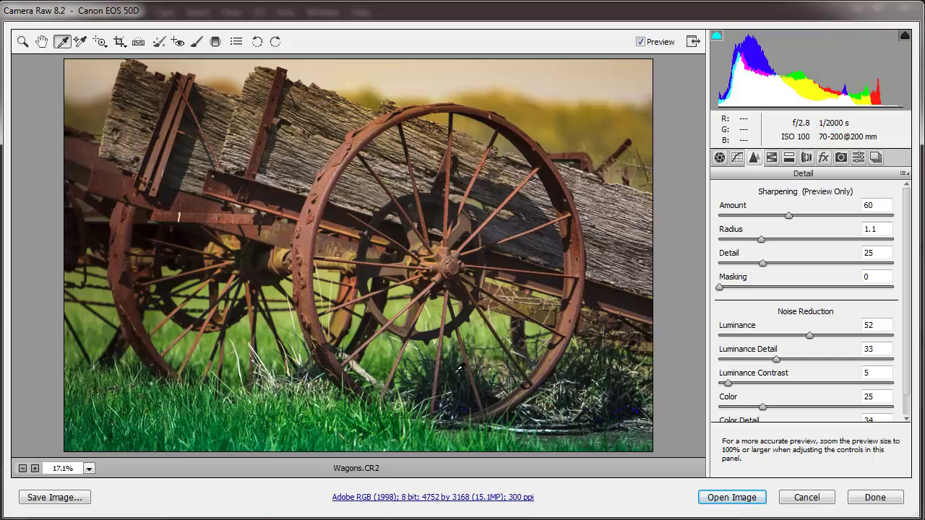
left_click(728, 499)
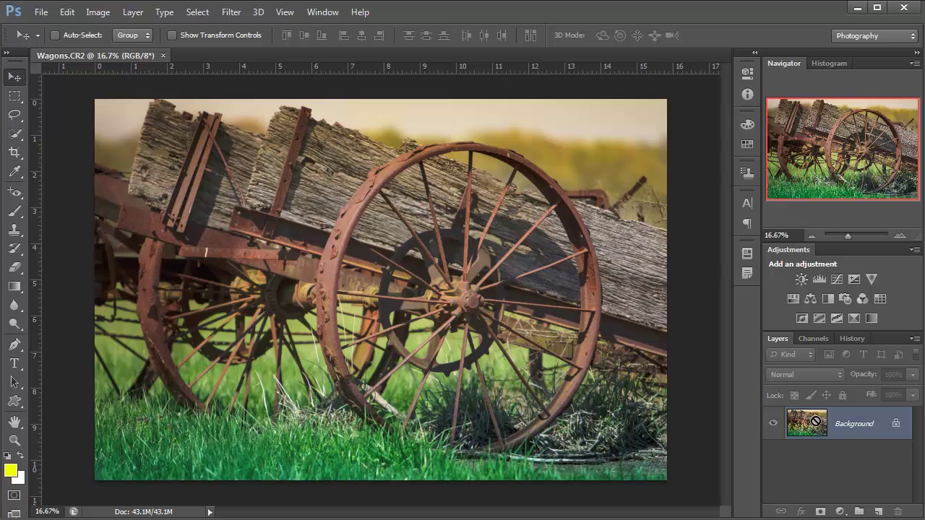
Duplicate the photo to Layer 1 in Multiply at 42% opacity, leaving it hidden.
key("ctrl+j")
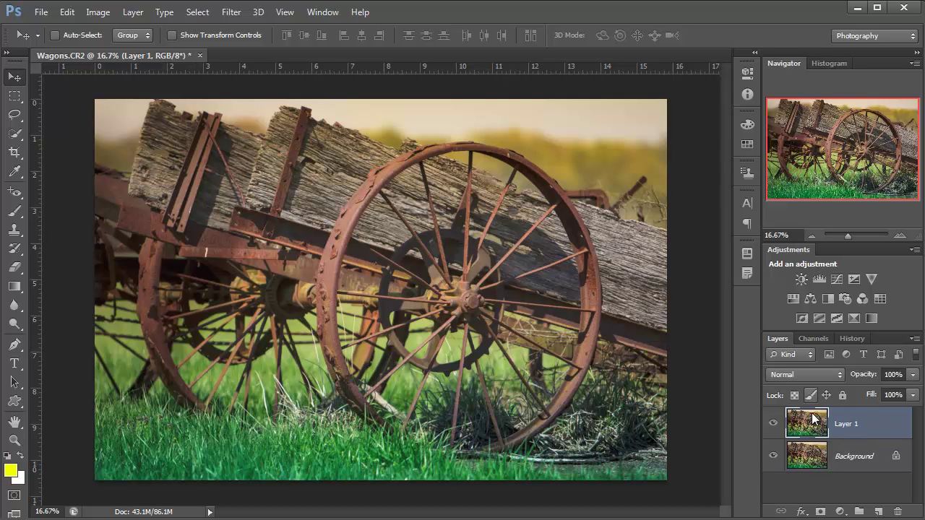
left_click(808, 372)
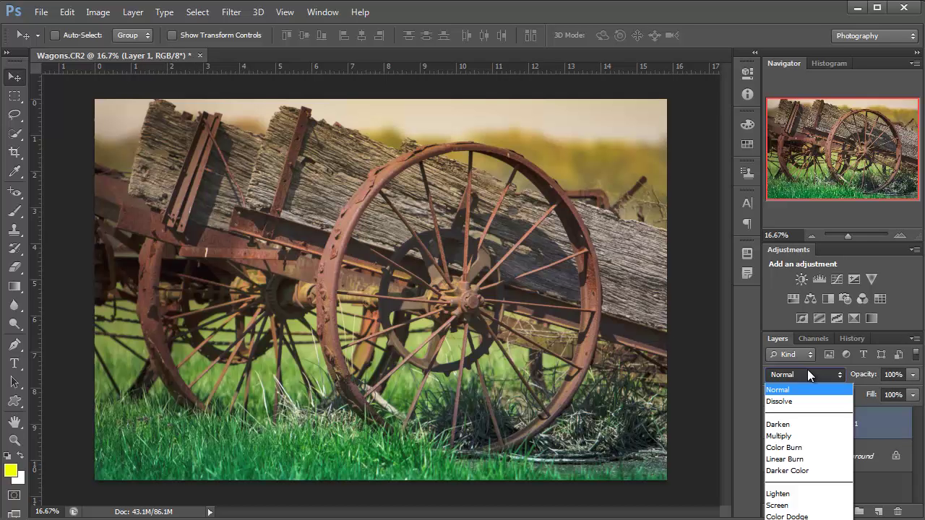
left_click(793, 437)
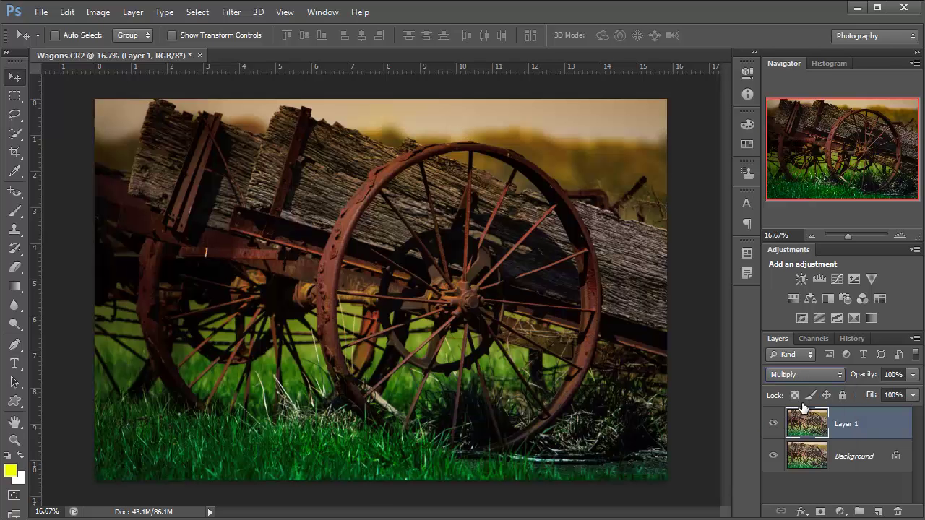
left_click(913, 375)
left_click_drag(853, 401, 871, 400)
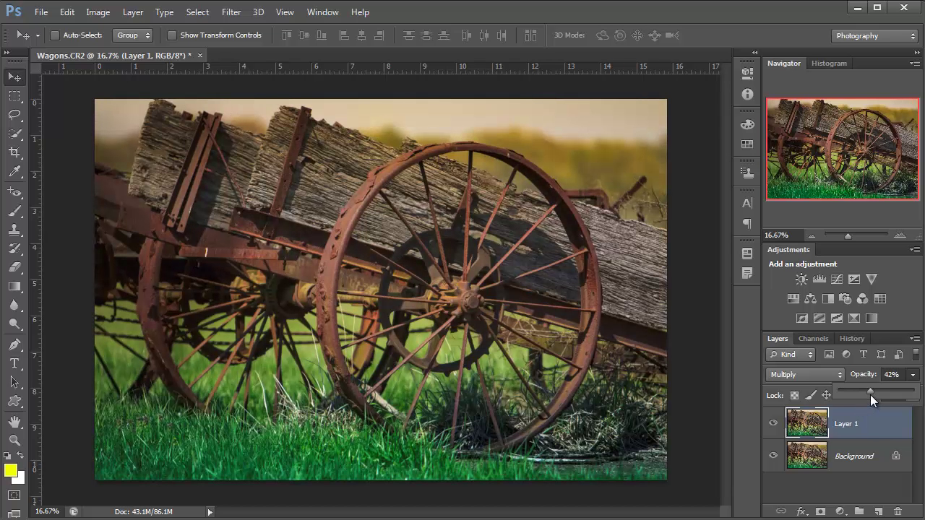
left_click(775, 426)
left_click(775, 428)
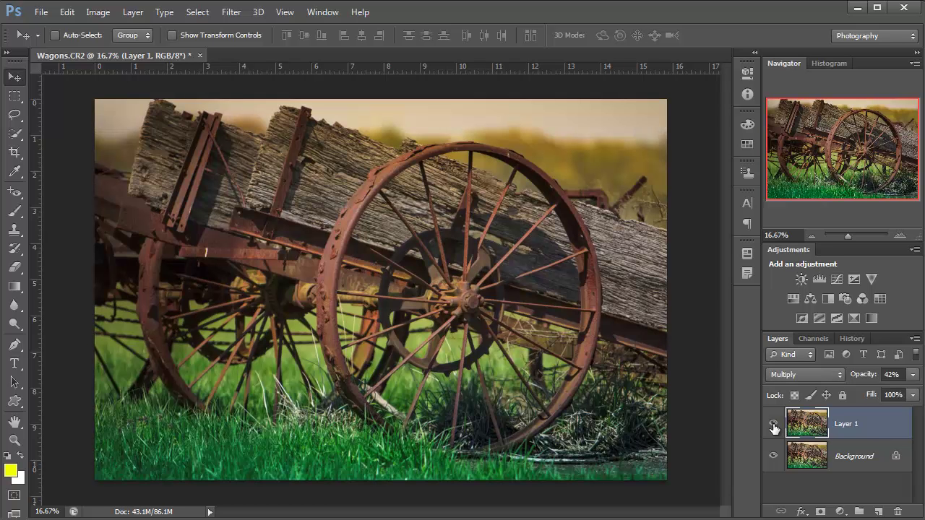
left_click(774, 427)
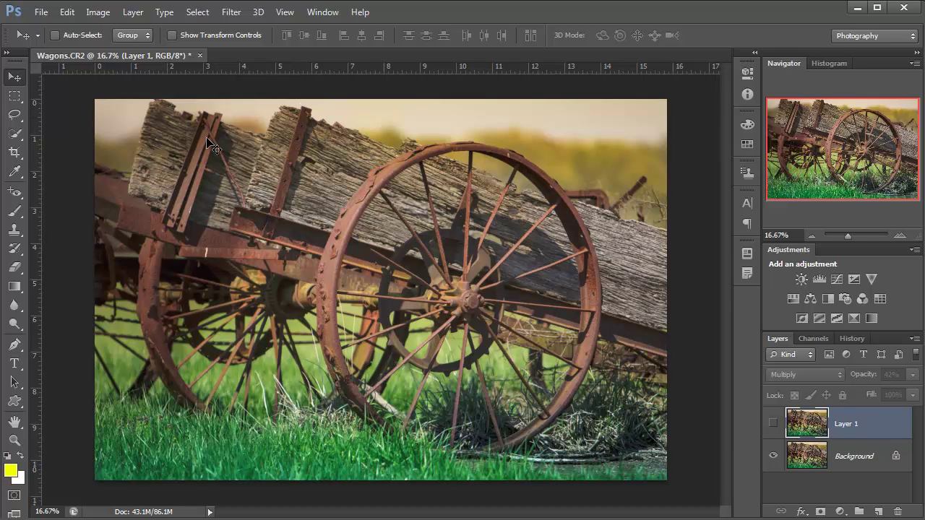
Close the Wagons document without saving and clear Wagons.CR2's Camera Raw settings in Bridge.
left_click(199, 55)
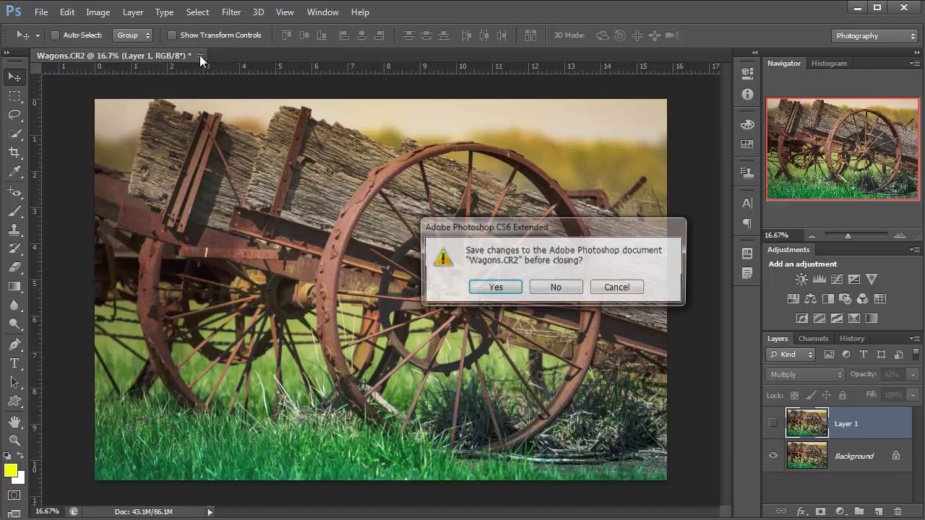
left_click(557, 293)
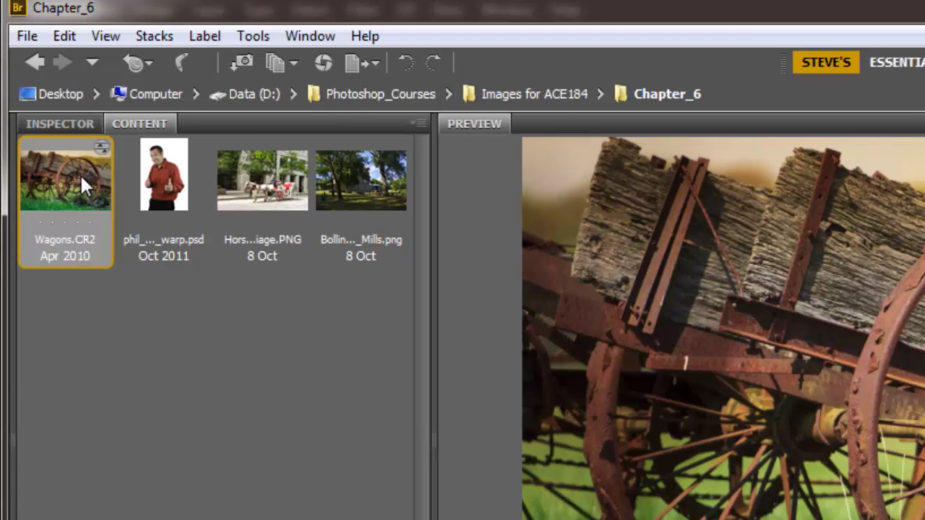
right_click(86, 194)
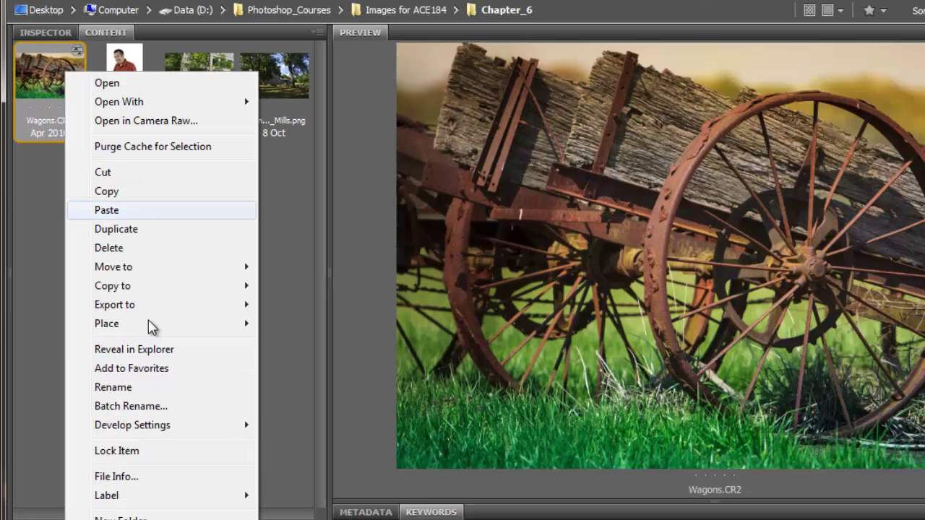
mouse_move(163, 432)
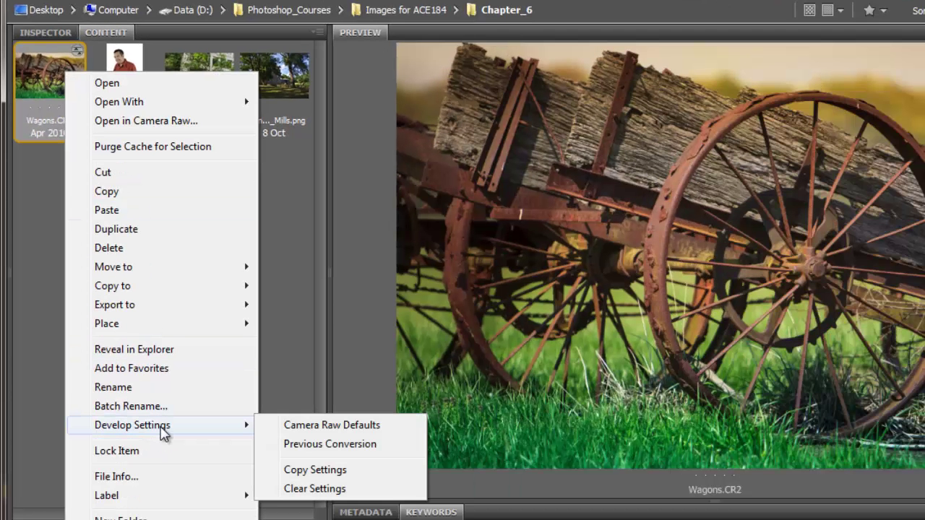
left_click(358, 494)
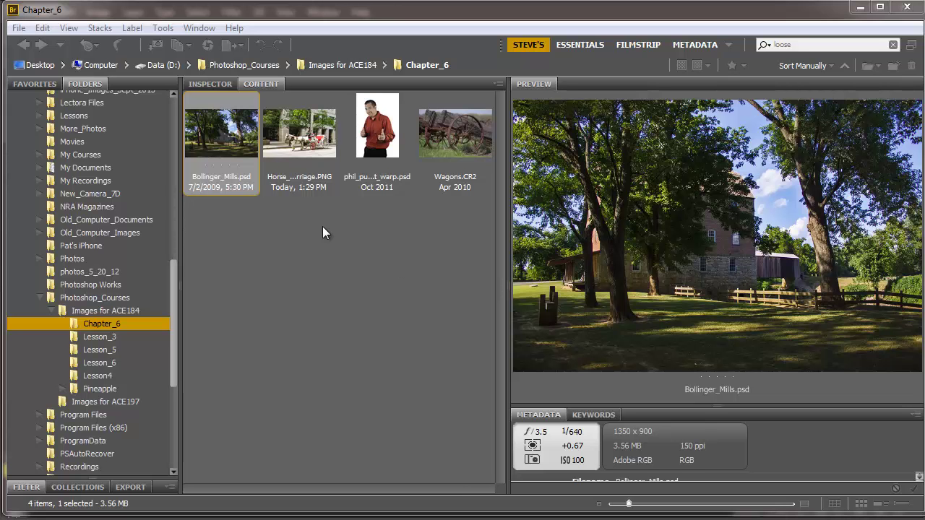
Load Bollinger_Mills.psd into Photoshop, zoom in, and bring up the Filter menu.
double_click(209, 134)
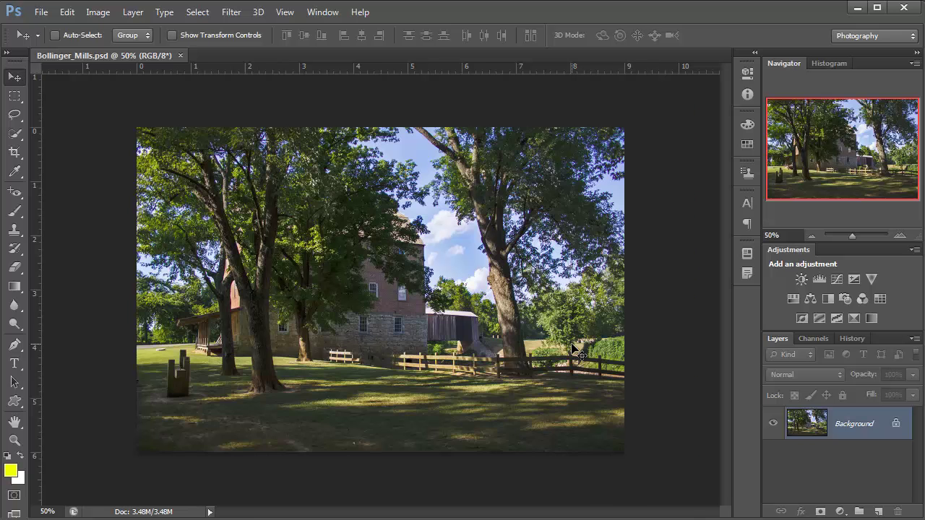
key("ctrl+plus")
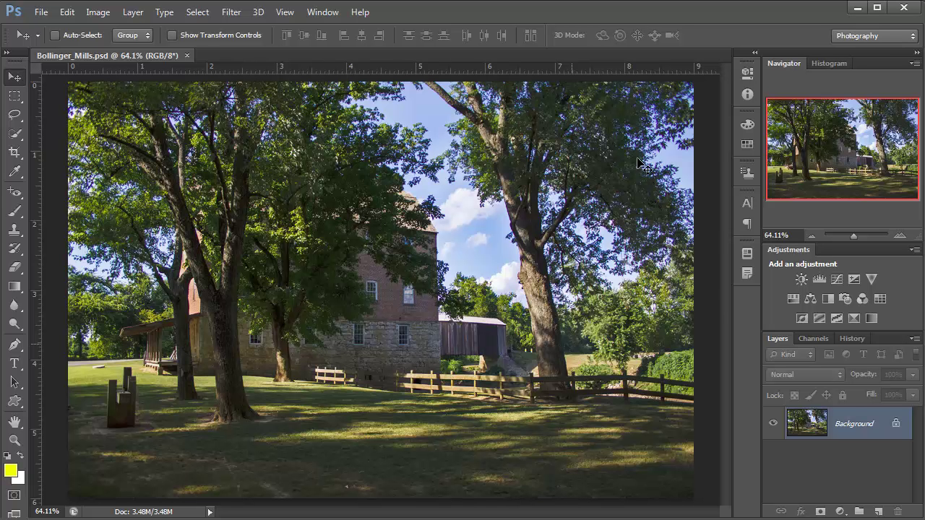
left_click(235, 12)
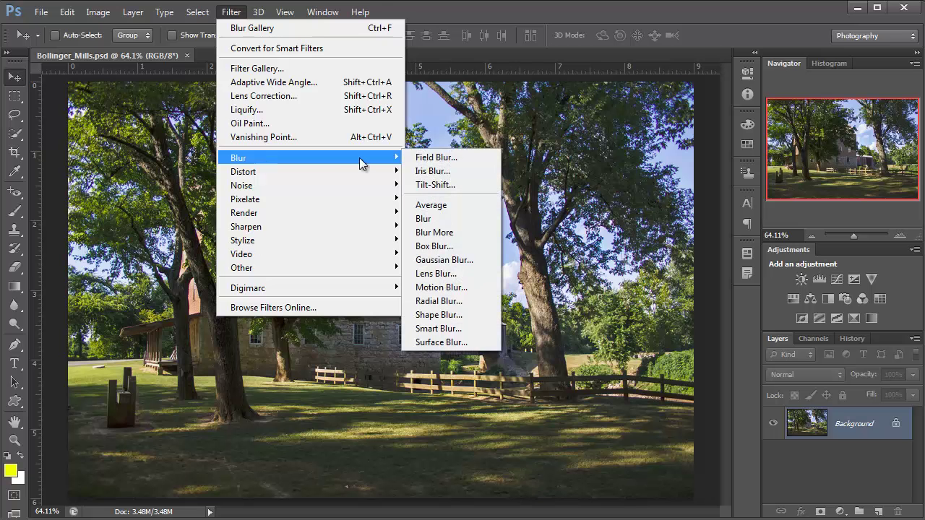
Place the Iris Blur oval over the mill, rotate it slightly clockwise, and set the blur to 8 px.
left_click(459, 175)
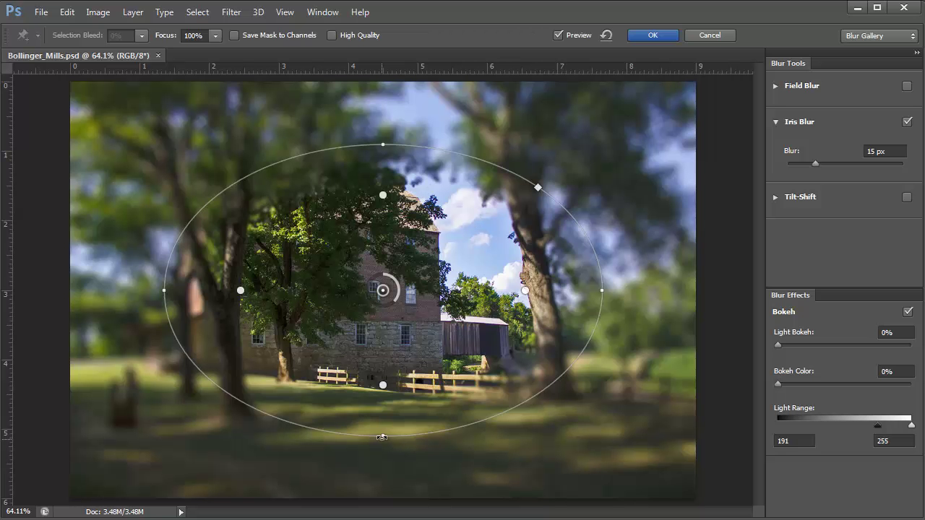
mouse_move(402, 438)
left_mouse_down()
mouse_move(398, 427)
mouse_move(401, 460)
mouse_move(393, 429)
mouse_move(399, 443)
left_mouse_up()
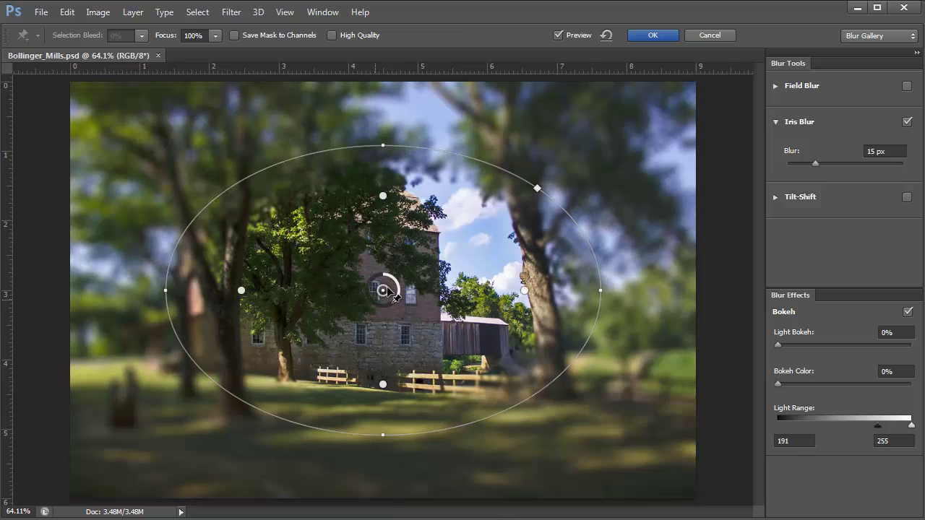
left_click_drag(383, 290, 393, 319)
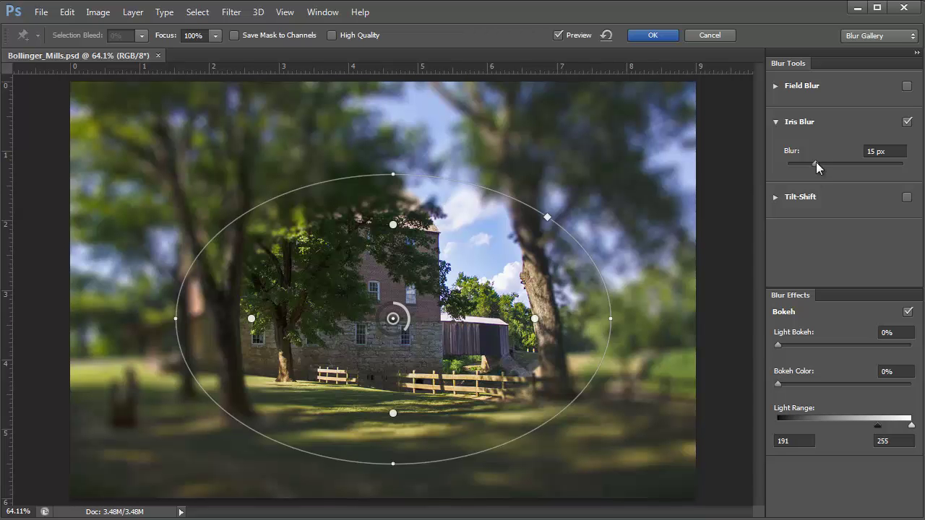
mouse_move(816, 163)
left_mouse_down()
mouse_move(841, 164)
mouse_move(806, 163)
left_mouse_up()
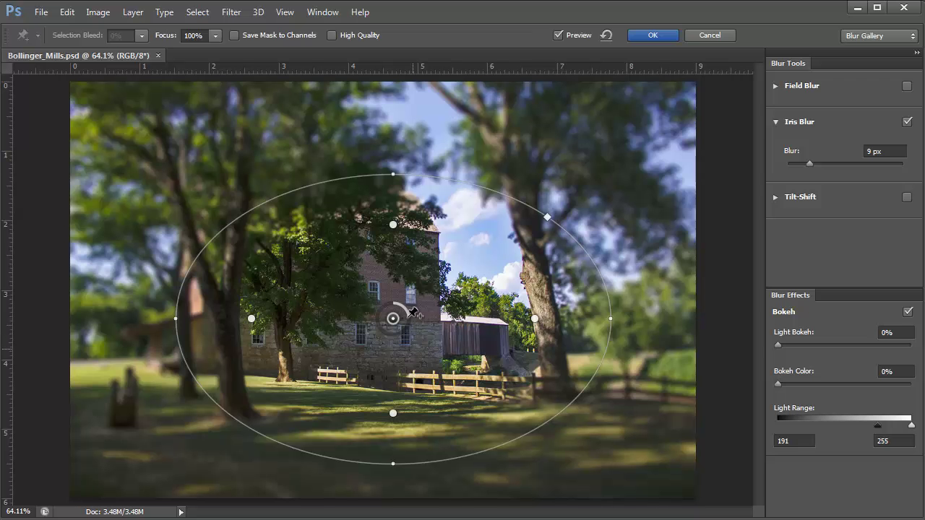
mouse_move(414, 313)
left_mouse_down()
mouse_move(383, 313)
mouse_move(376, 327)
mouse_move(398, 334)
mouse_move(409, 322)
left_mouse_up()
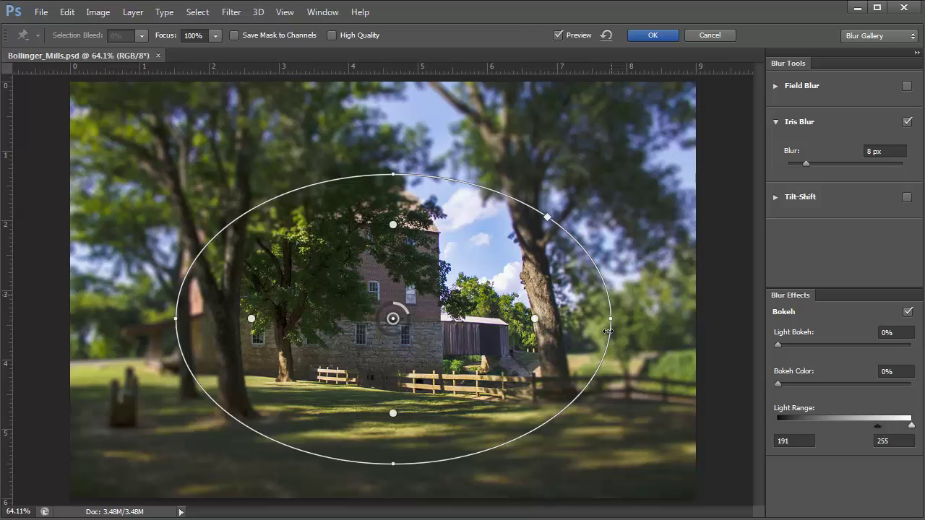
left_click_drag(619, 314, 334, 469)
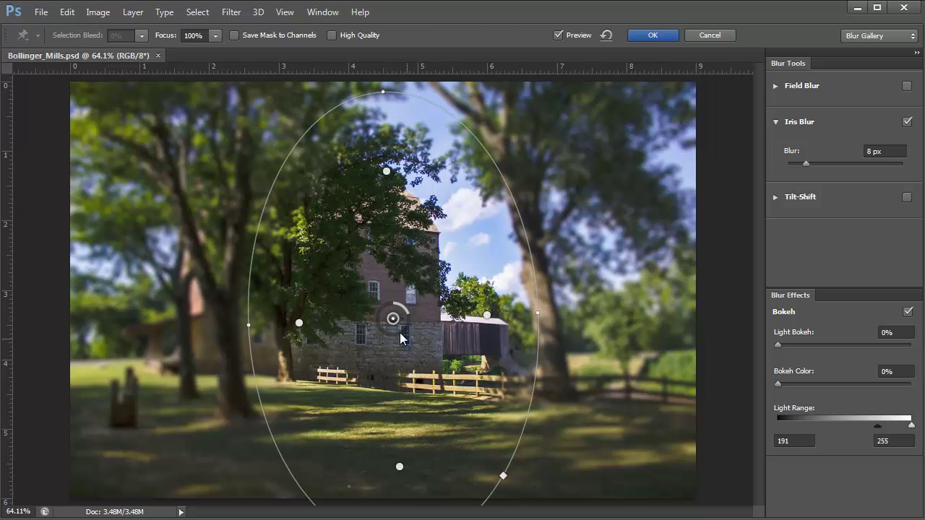
left_click_drag(393, 319, 409, 297)
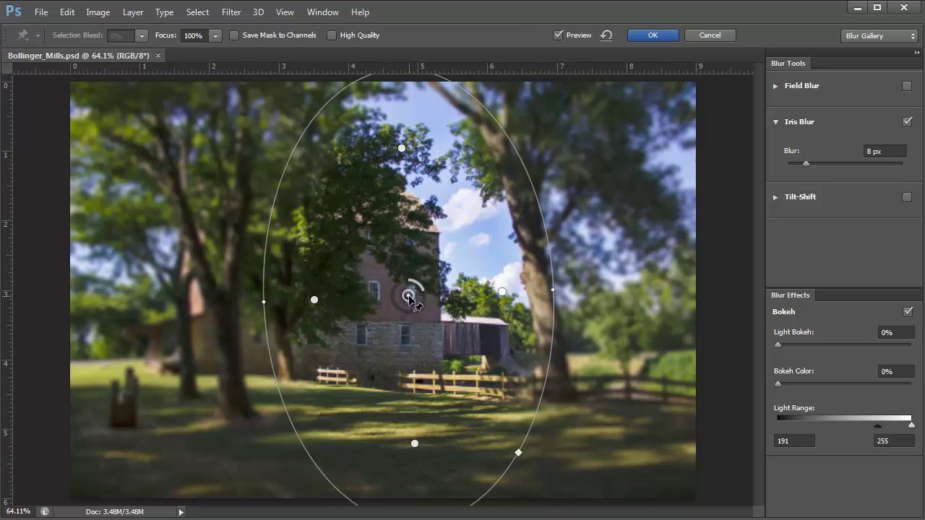
Add tall sharp ovals on the left and right trees, then apply the 8 px iris blur.
left_click(135, 311)
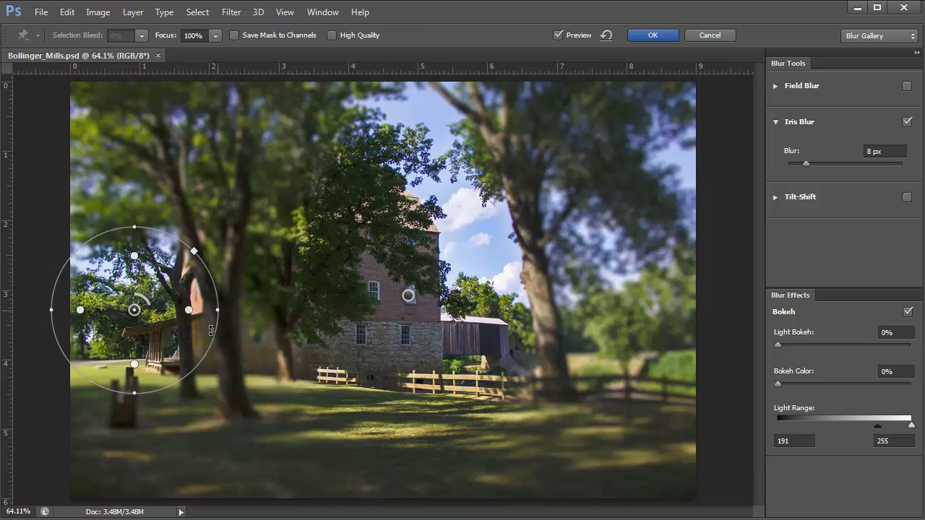
left_click_drag(211, 330, 191, 310)
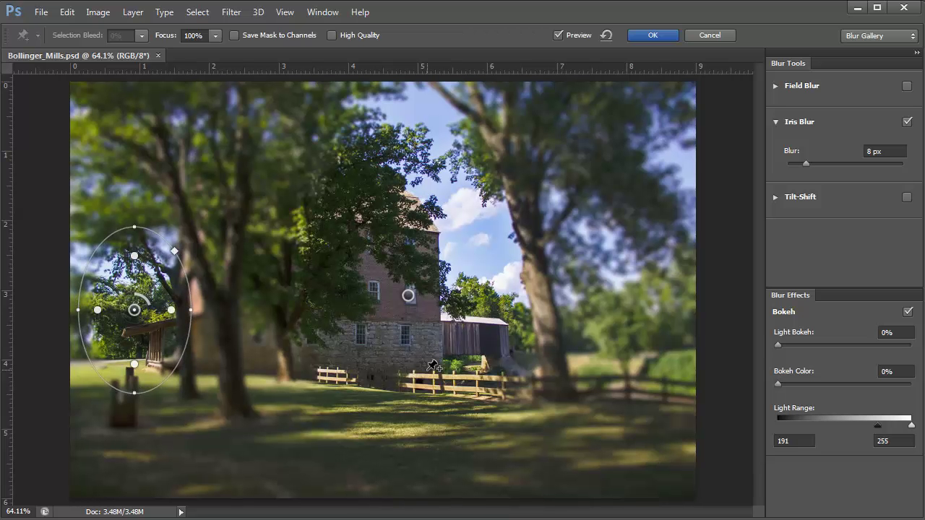
left_click(634, 315)
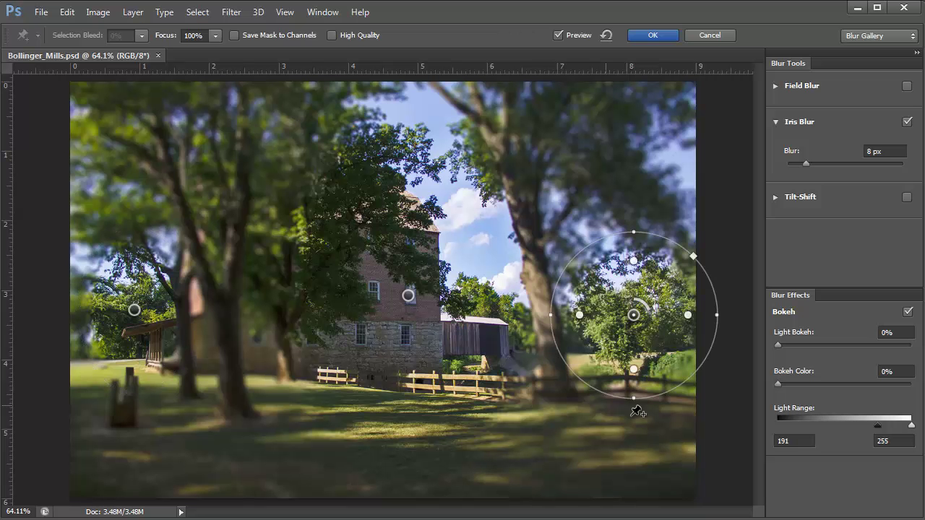
left_click_drag(712, 353, 700, 399)
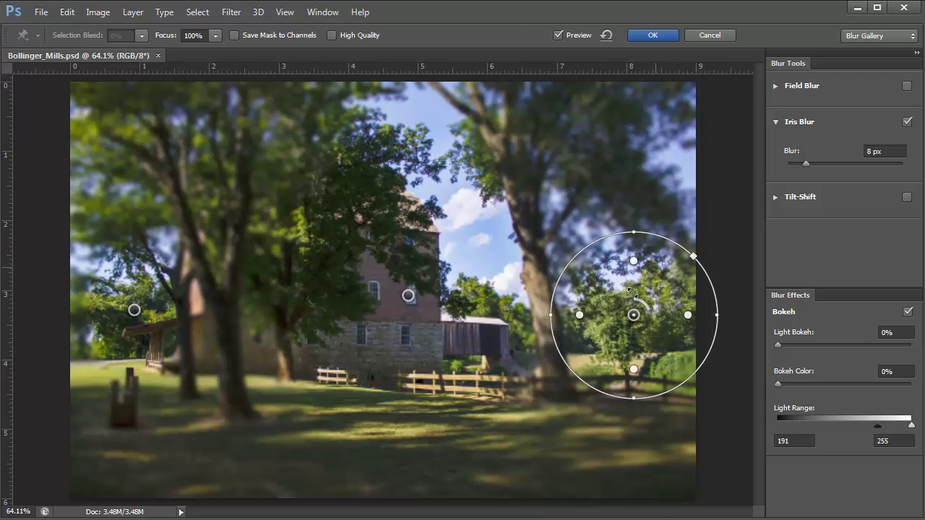
left_click_drag(659, 324, 670, 365)
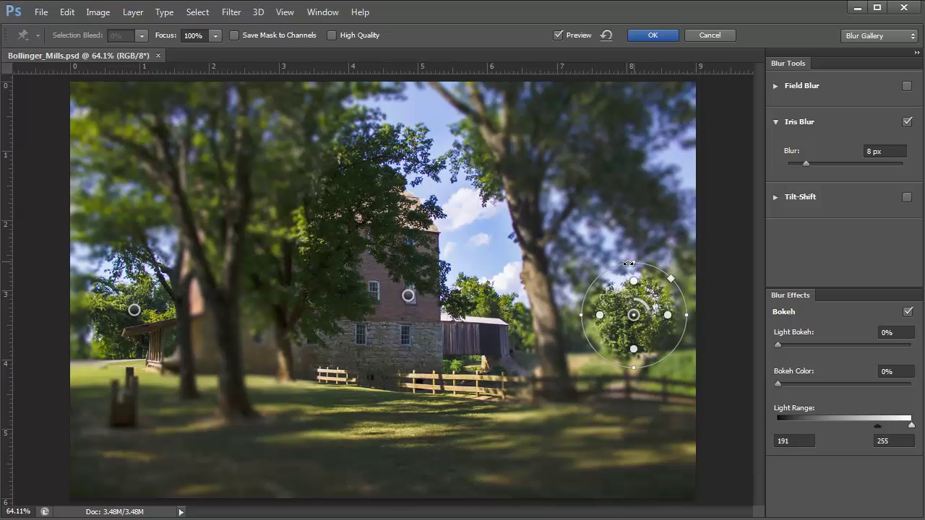
left_click_drag(629, 263, 628, 223)
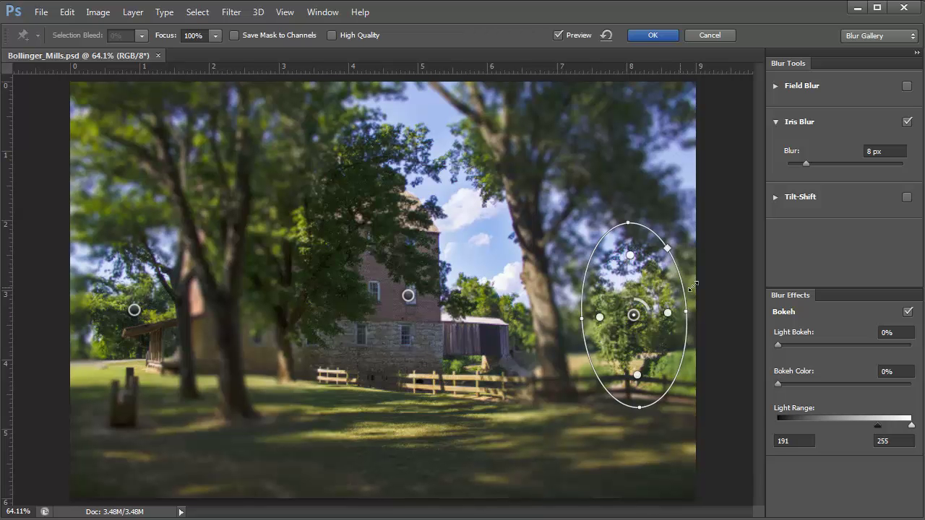
left_click_drag(692, 287, 681, 345)
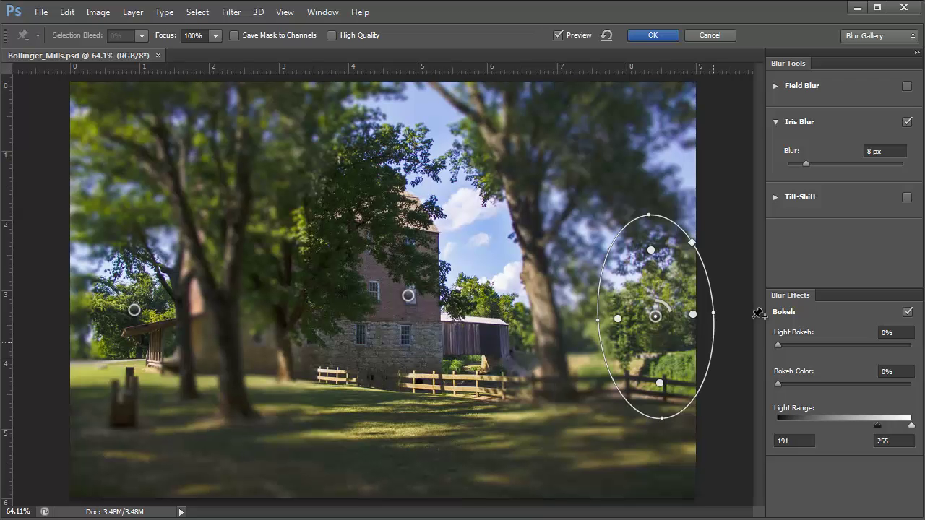
left_click(656, 34)
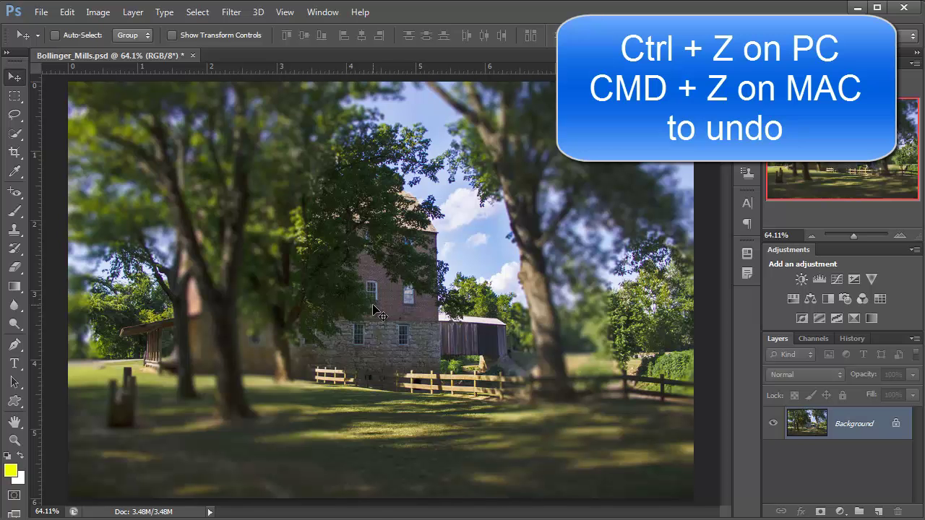
Undo the applied blur and start a fresh Iris Blur from Filter > Blur.
key("ctrl+z")
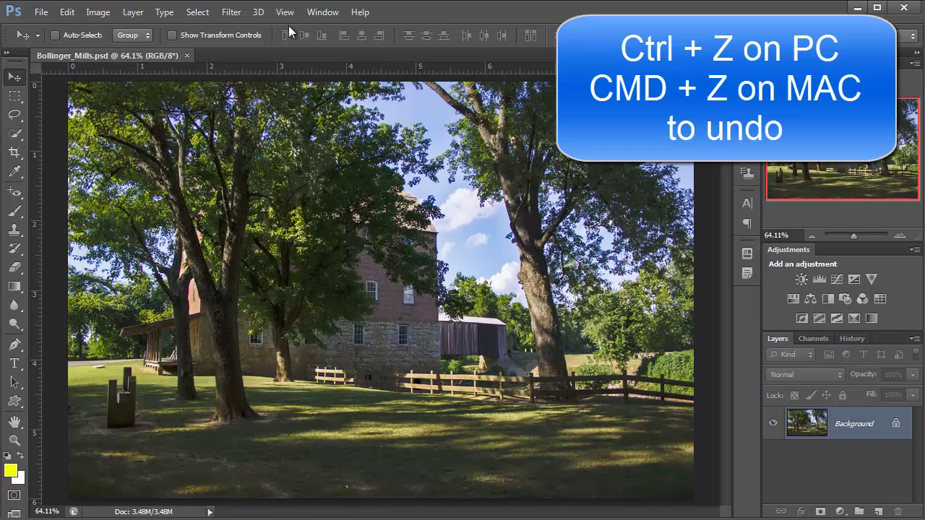
left_click(233, 12)
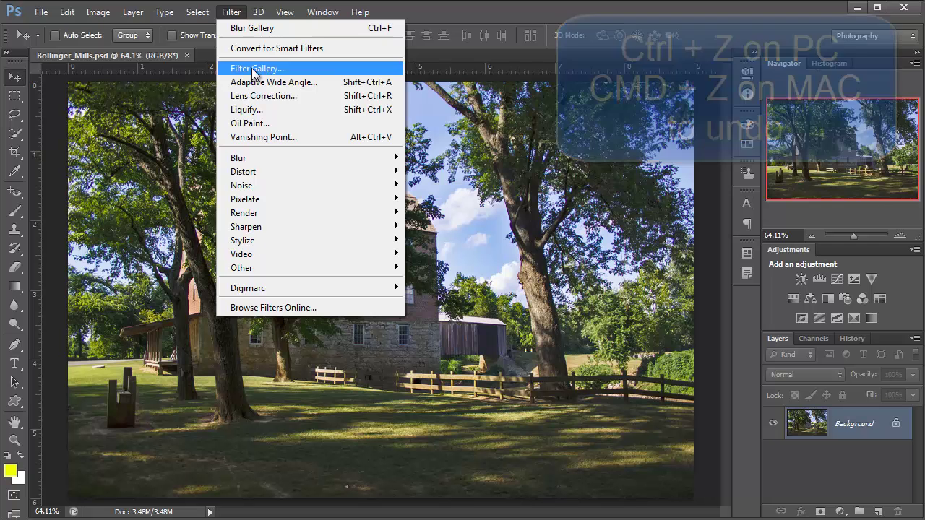
mouse_move(263, 158)
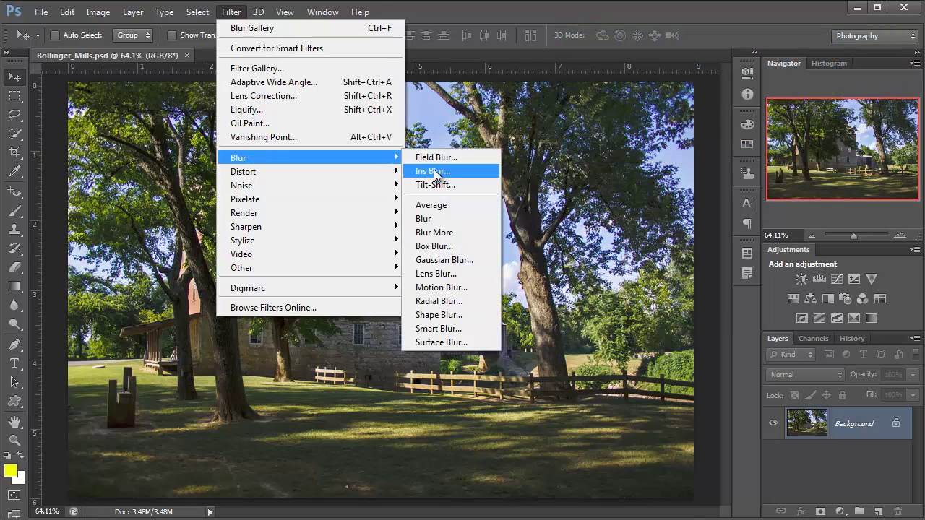
left_click(434, 170)
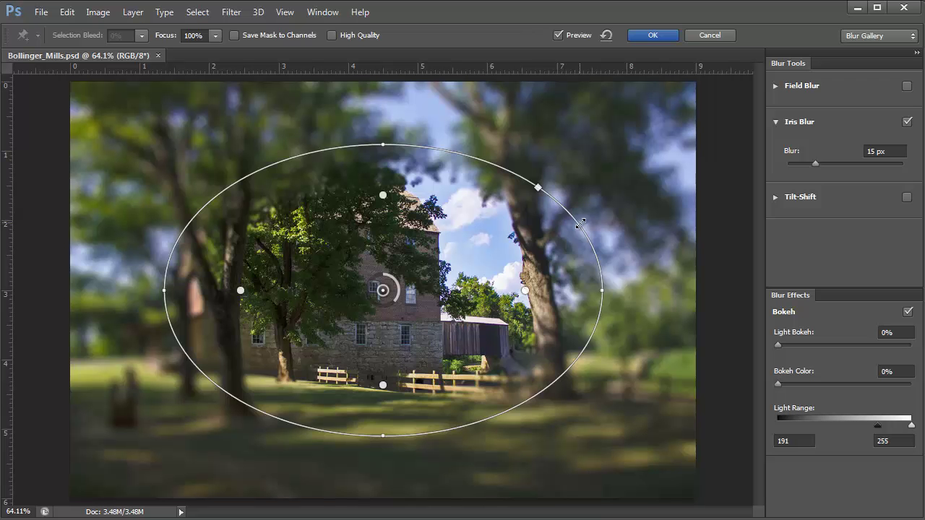
Resize the oval, turn it upright around the mill, and apply the 15 px blur.
mouse_move(581, 224)
left_mouse_down()
mouse_move(570, 238)
mouse_move(581, 209)
left_mouse_up()
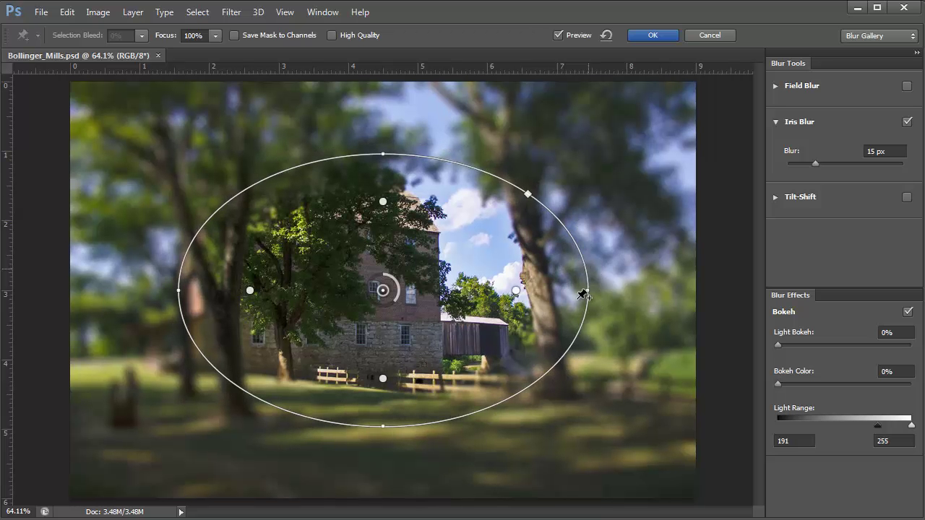
left_click_drag(590, 295, 378, 488)
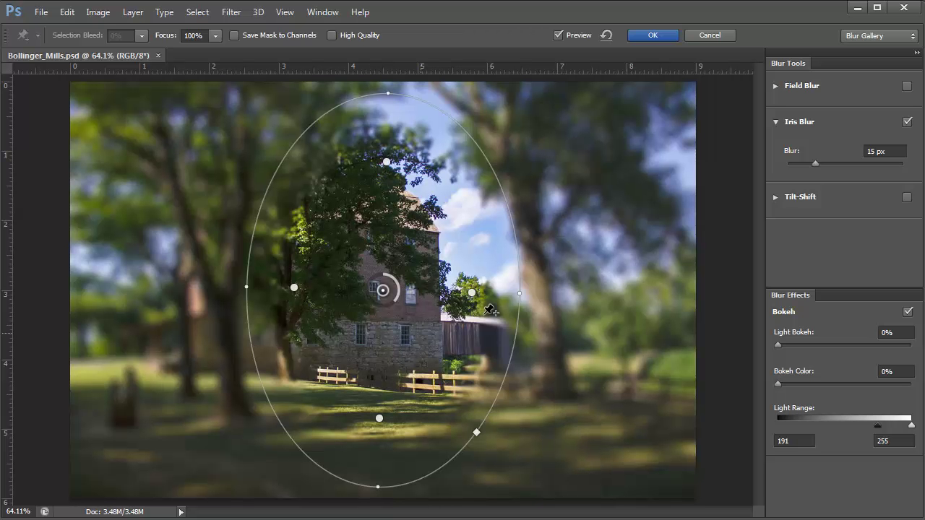
left_click(655, 39)
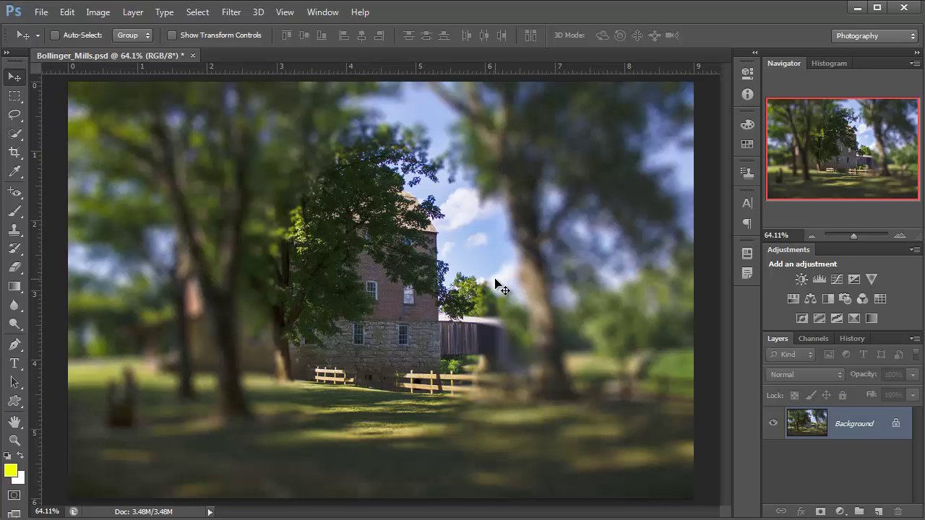
Undo the blur on the mill photo and duplicate the Background onto Layer 1.
key("ctrl+z")
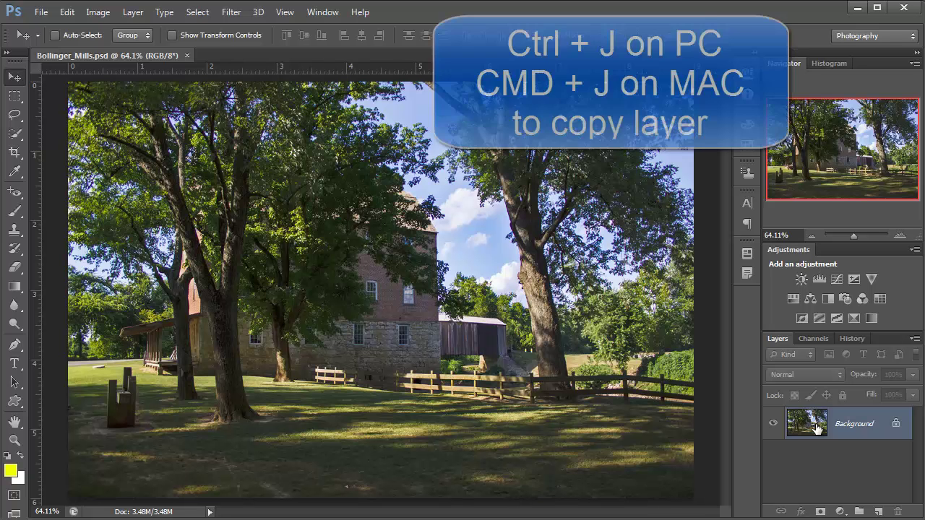
key("ctrl+j")
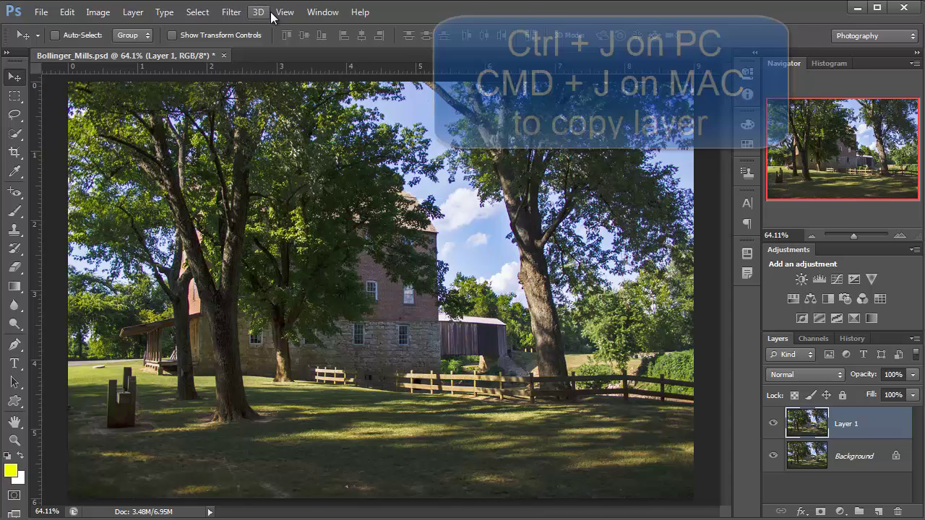
Start an Iris Blur on Layer 1 and stand its focus ellipse upright over the mill.
left_click(235, 13)
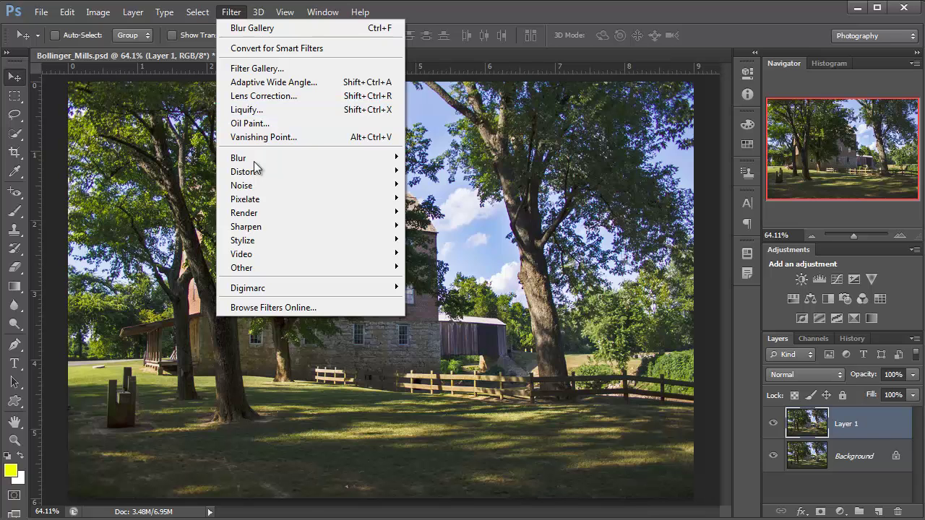
mouse_move(390, 159)
left_click(436, 174)
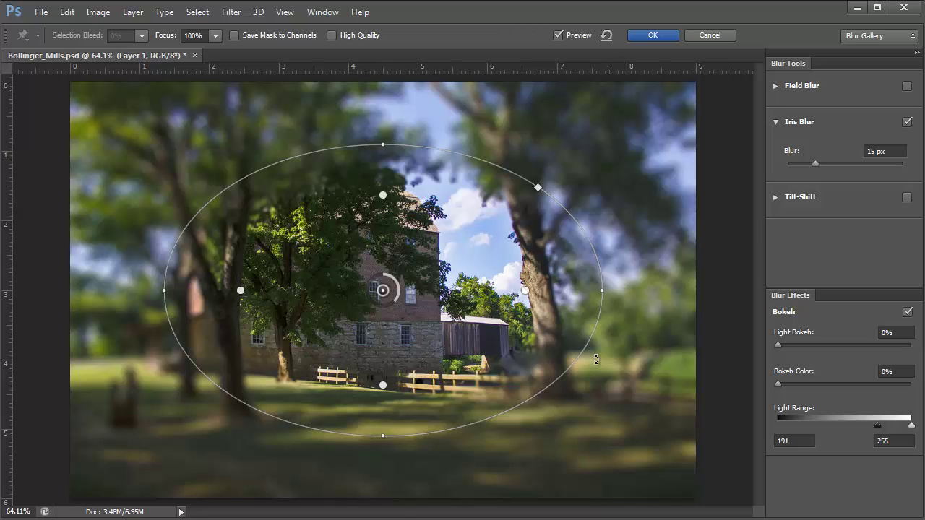
left_click_drag(597, 358, 380, 512)
left_click_drag(441, 506, 385, 510)
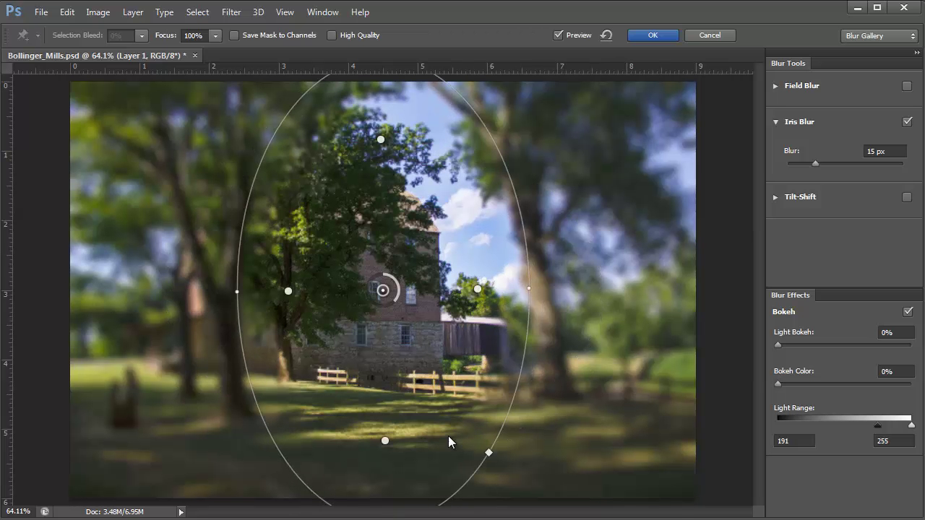
Add a second iris focus pin and reshape it into a wide ellipse over the lower-right fence.
left_click(644, 318)
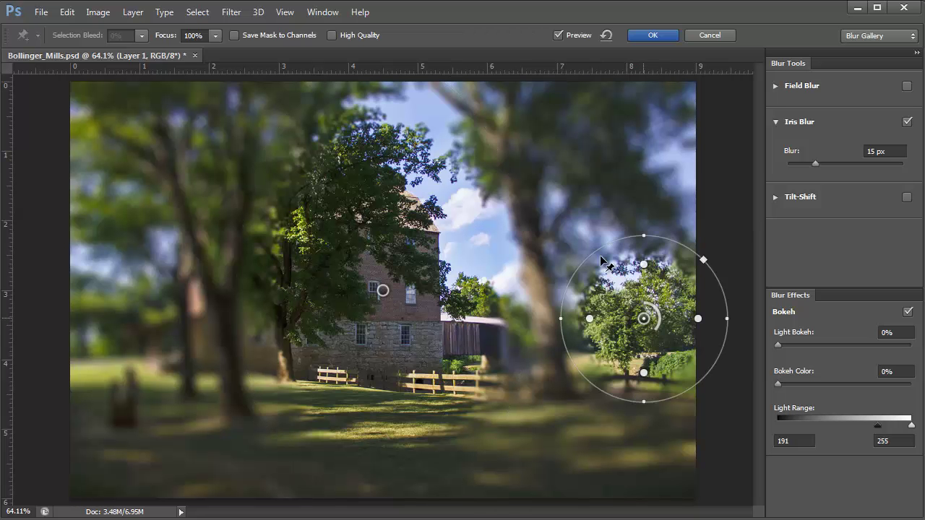
left_click_drag(644, 318, 574, 143)
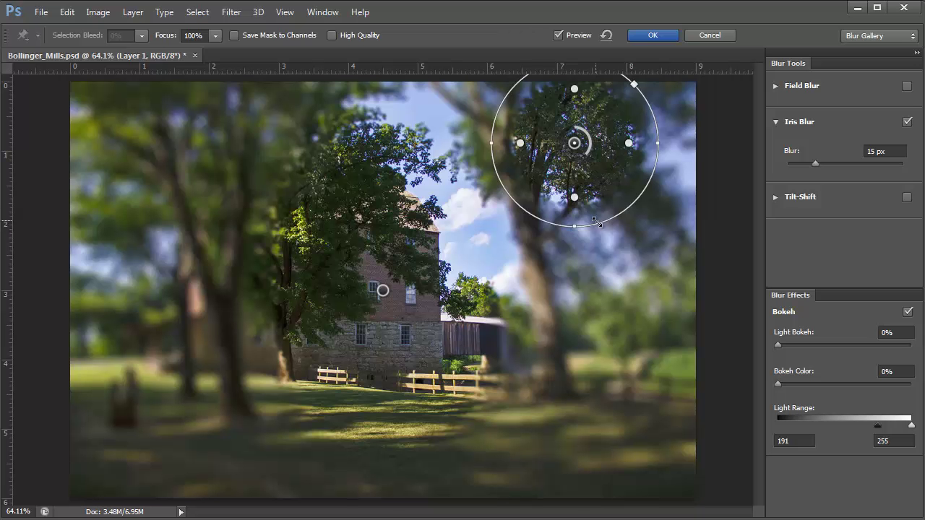
left_click_drag(597, 223, 616, 280)
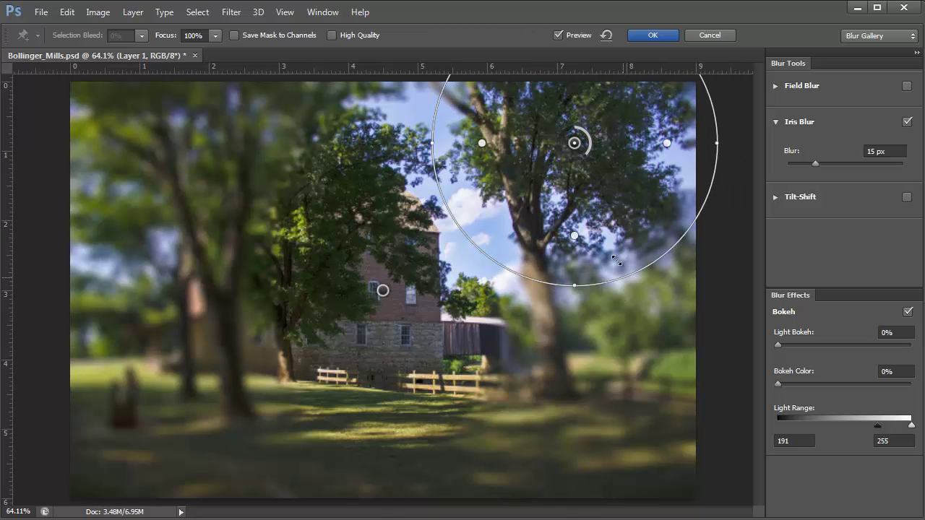
left_click_drag(714, 154, 649, 139)
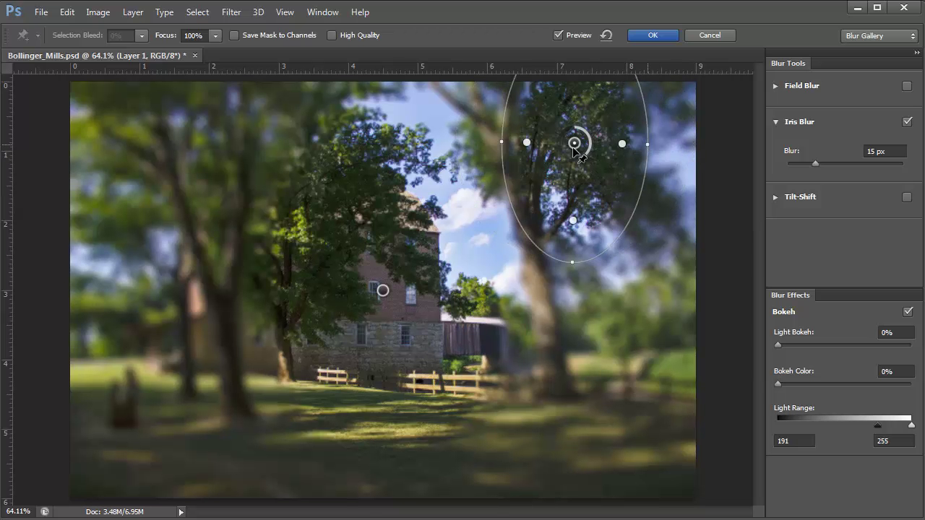
left_click_drag(574, 142, 633, 390)
left_click_drag(660, 421, 675, 403)
left_click_drag(613, 482, 649, 483)
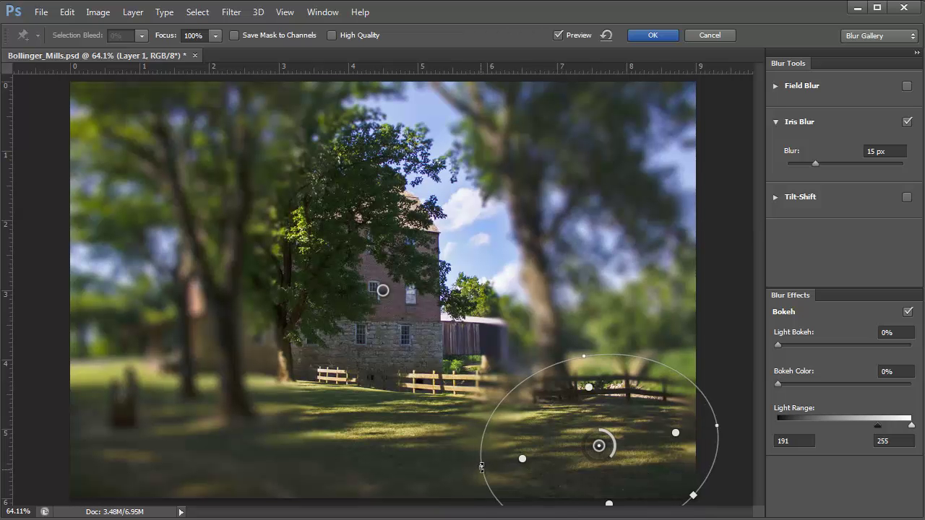
Flatten, tilt and widen the fence focus ellipse to the left.
left_click_drag(480, 463, 444, 448)
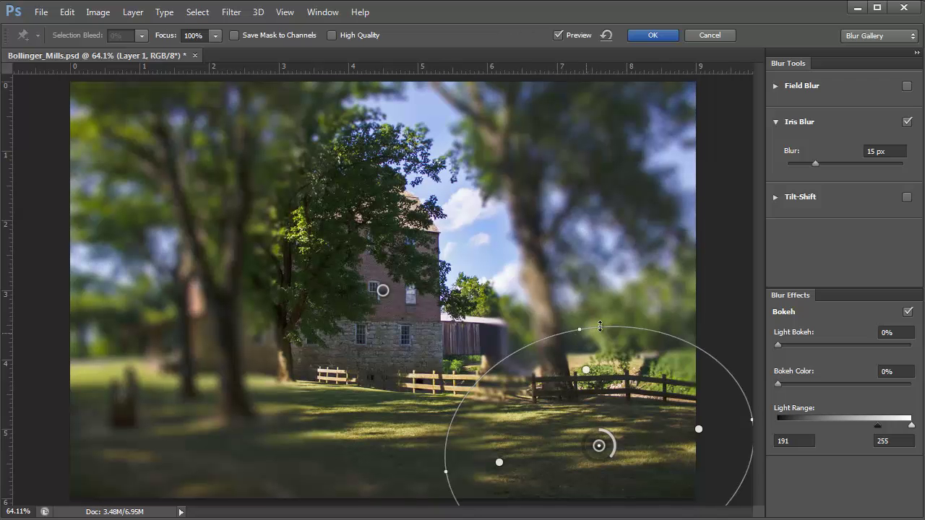
left_click_drag(600, 326, 611, 346)
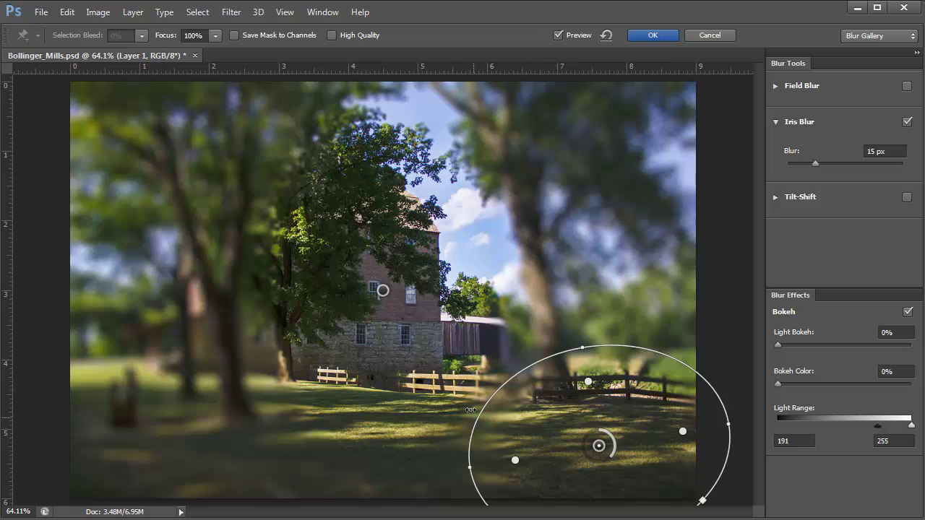
left_click_drag(470, 409, 478, 424)
left_click_drag(490, 458, 479, 483)
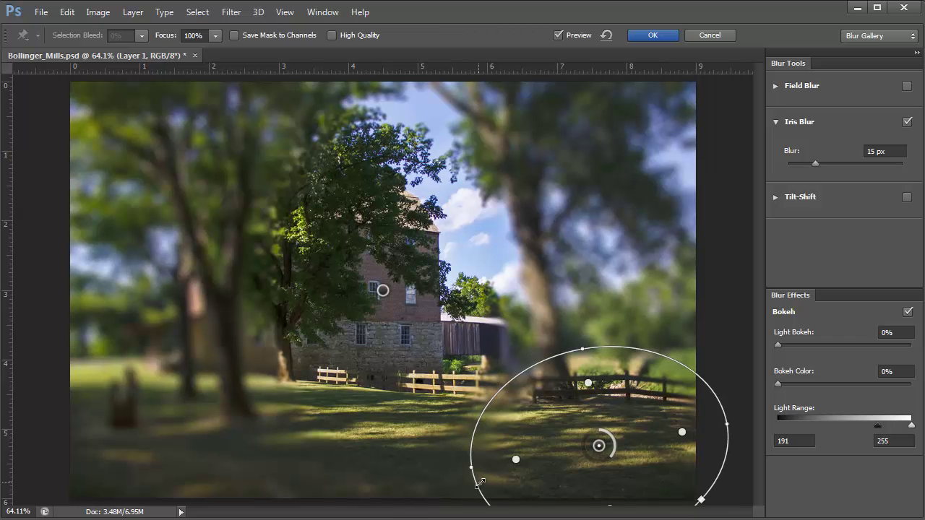
left_click_drag(442, 446, 408, 449)
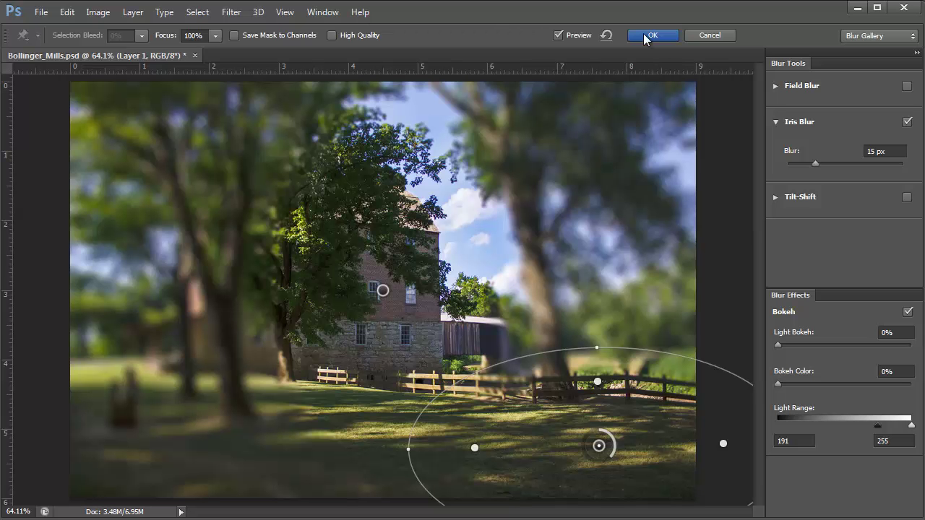
Compare with Preview off and on, then apply the Iris Blur.
left_click(560, 36)
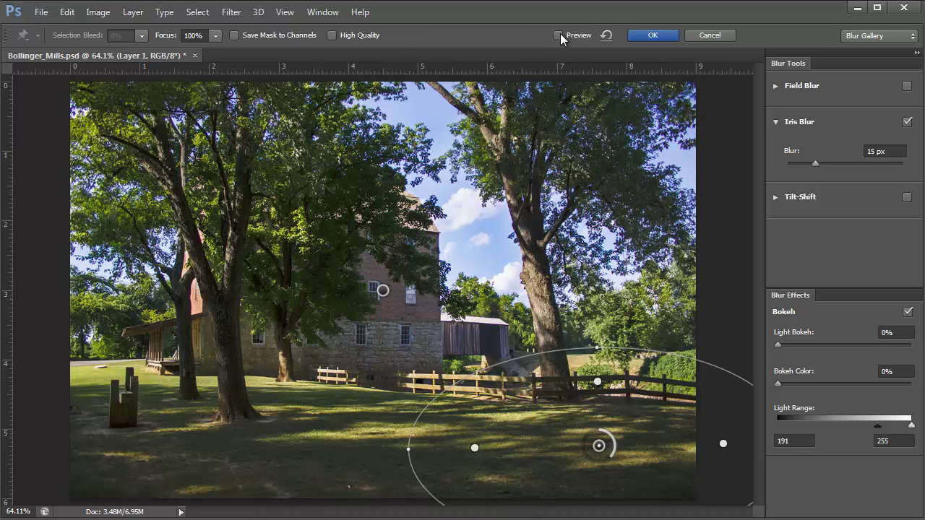
left_click(560, 36)
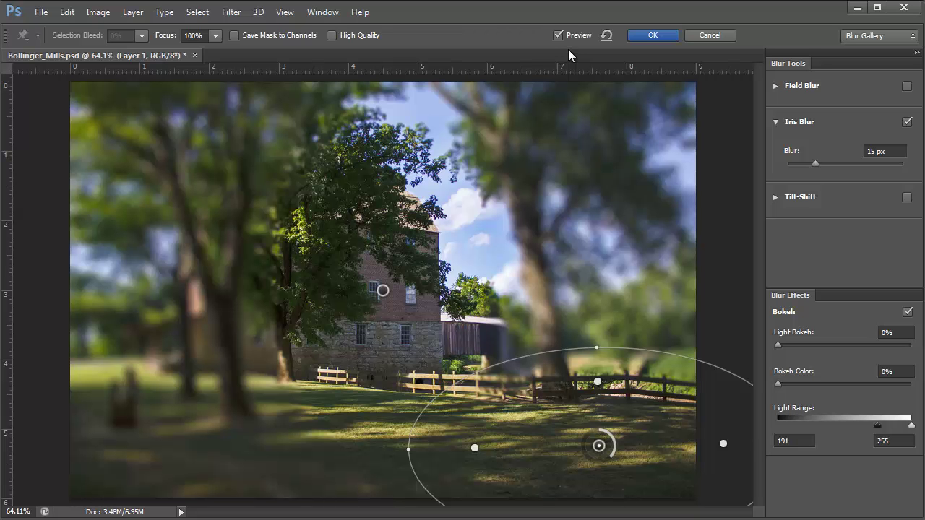
left_click(653, 34)
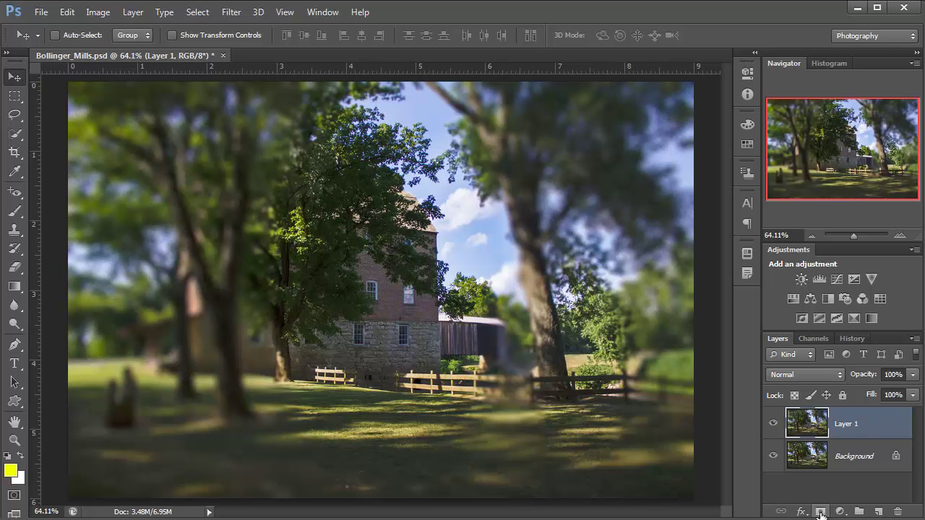
Add a layer mask to Layer 1 and choose the Brush tool.
left_click(821, 511)
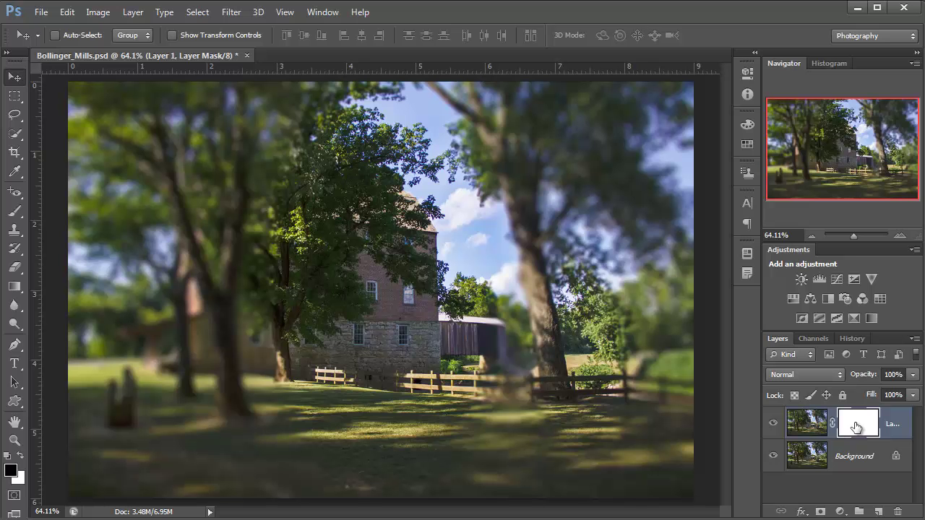
left_click(16, 269)
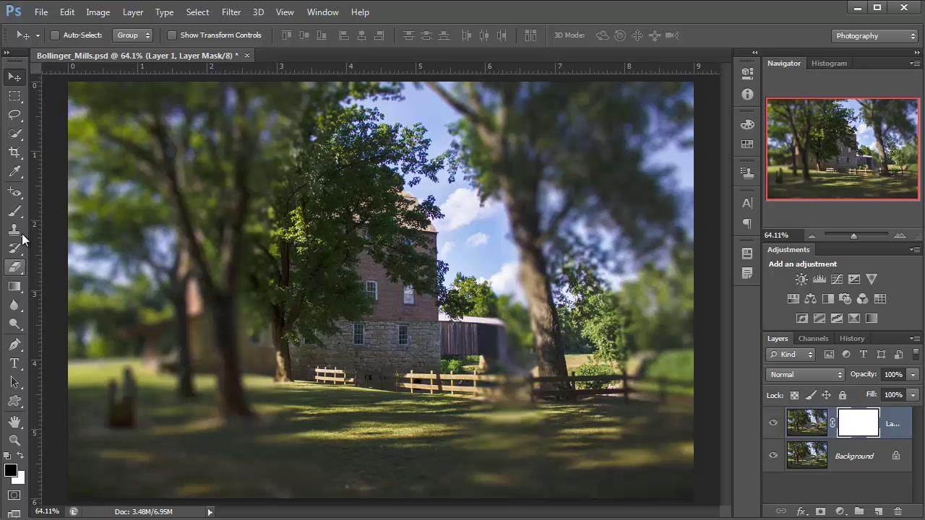
left_click_drag(15, 211, 81, 210)
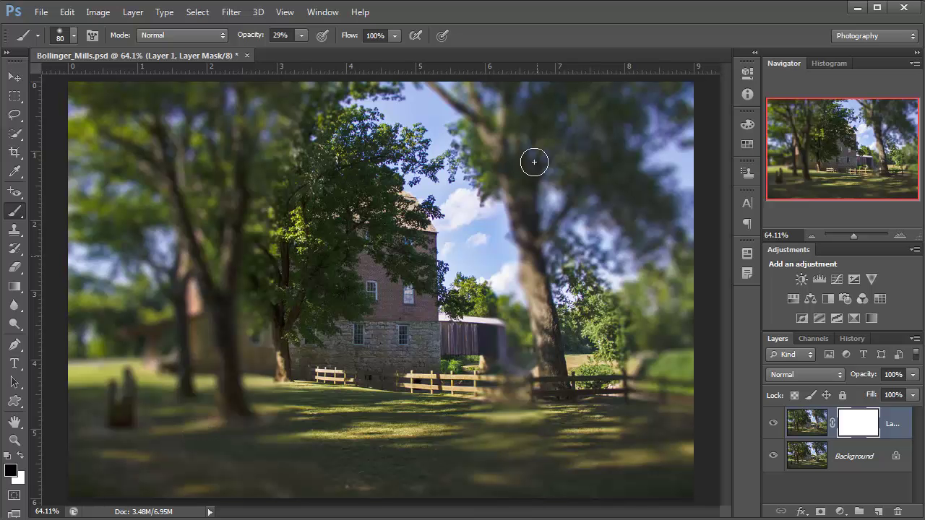
Paint the mask with a 175 brush to sharpen the top-right tree and fence bushes.
left_click_drag(519, 191, 552, 85)
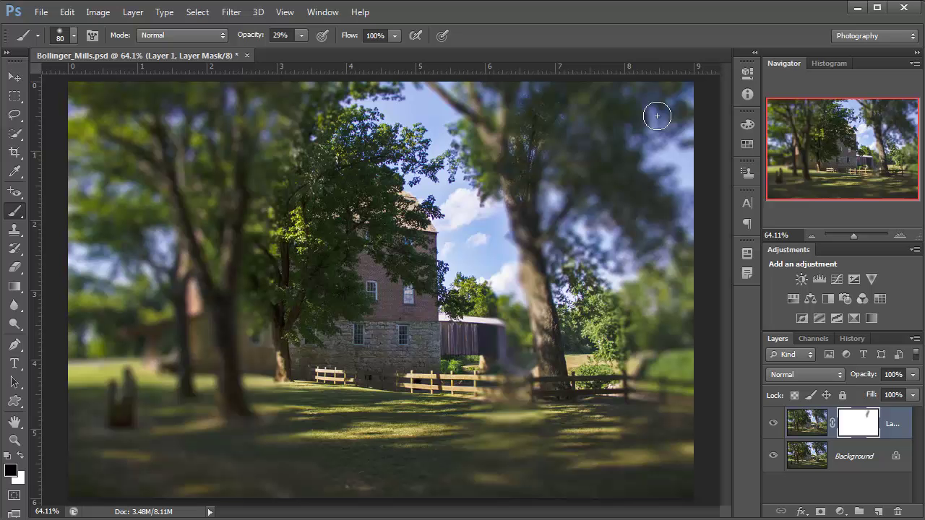
mouse_move(599, 138)
left_mouse_down()
mouse_move(601, 113)
mouse_move(581, 127)
left_mouse_up()
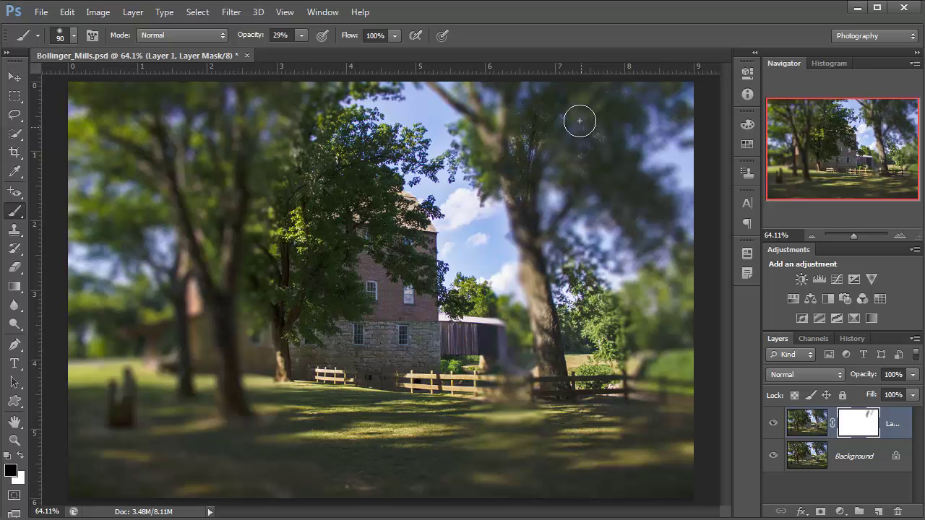
key("bracketright")
key("bracketright")
key("bracketright")
key("bracketright")
key("bracketright")
mouse_move(653, 227)
left_mouse_down()
mouse_move(597, 137)
mouse_move(550, 123)
mouse_move(668, 83)
mouse_move(495, 146)
mouse_move(626, 88)
mouse_move(496, 190)
mouse_move(528, 243)
mouse_move(525, 235)
mouse_move(592, 188)
mouse_move(658, 253)
mouse_move(560, 118)
mouse_move(463, 158)
mouse_move(679, 145)
mouse_move(672, 192)
mouse_move(640, 231)
mouse_move(659, 260)
mouse_move(579, 232)
mouse_move(672, 303)
left_mouse_up()
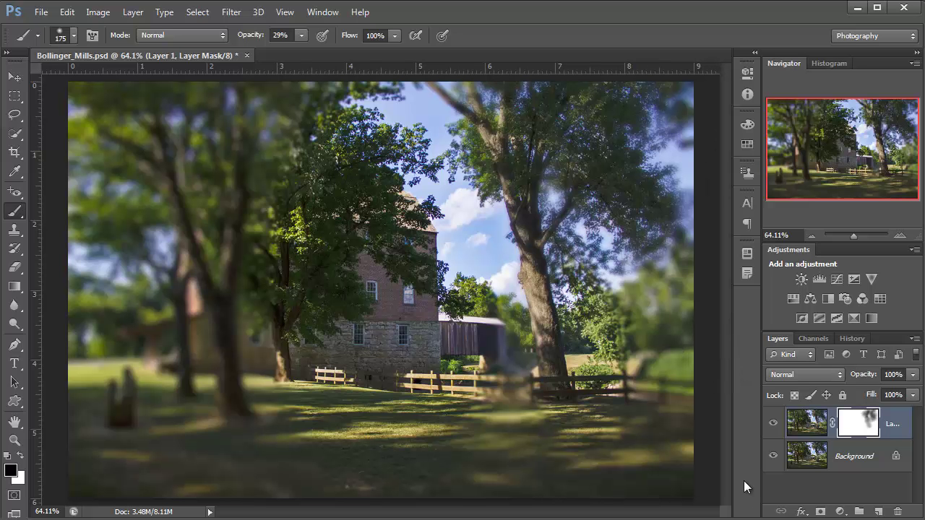
mouse_move(578, 322)
left_mouse_down()
mouse_move(596, 329)
mouse_move(604, 359)
left_mouse_up()
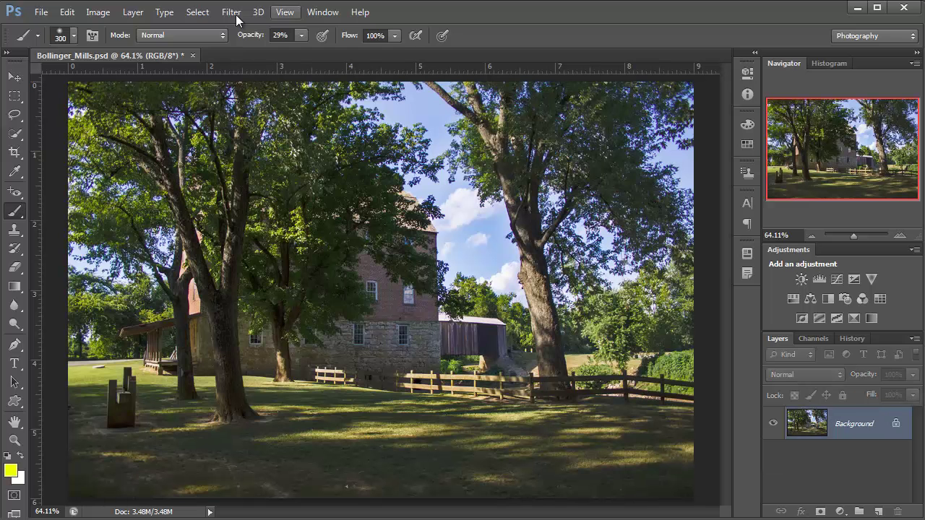
Start a Field Blur, move the first pin toward the house, and add a 16 px pin.
left_click(233, 13)
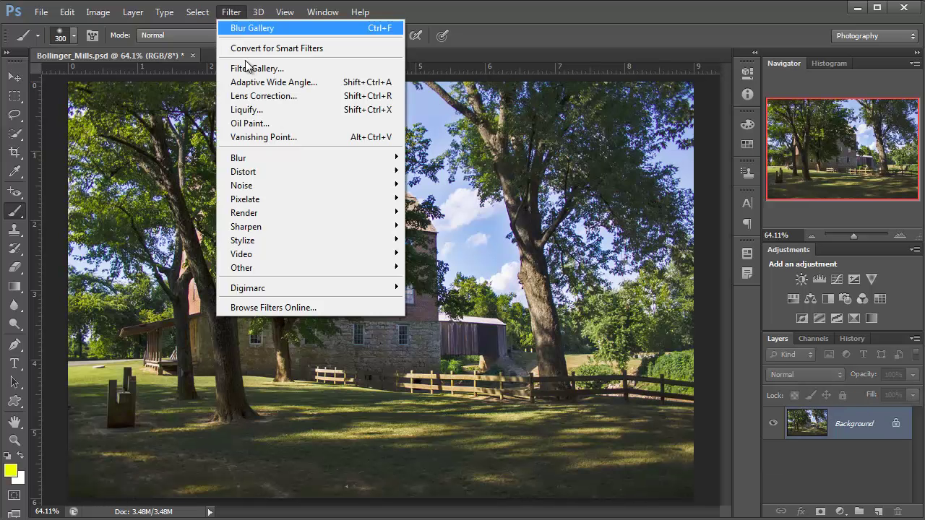
mouse_move(274, 157)
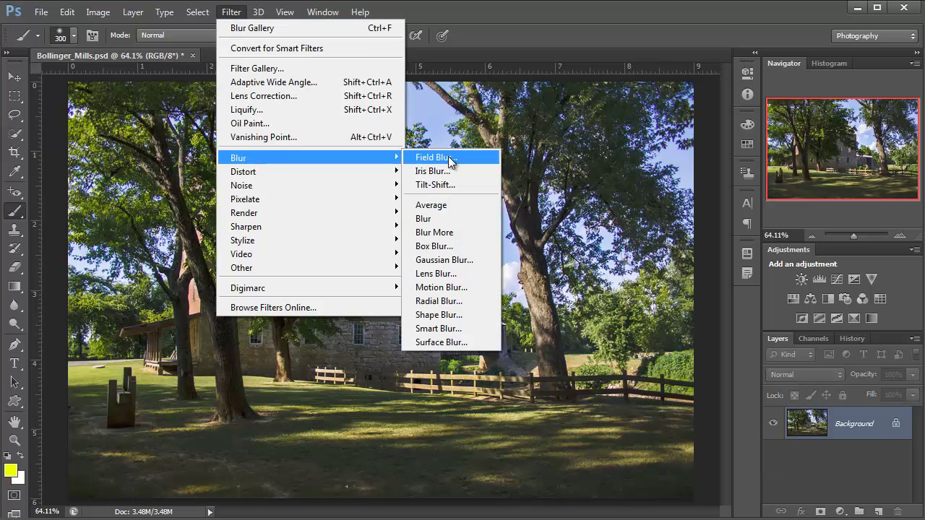
left_click(454, 154)
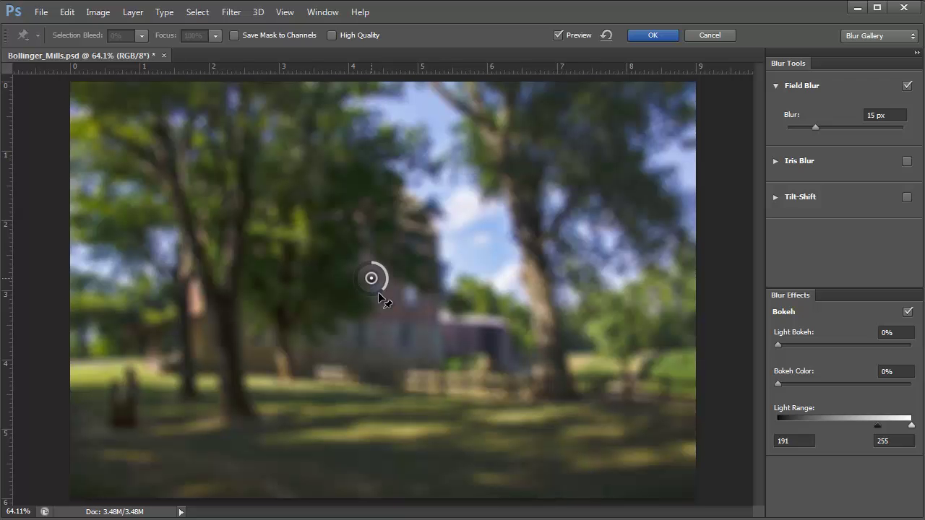
left_click_drag(381, 293, 470, 335)
left_click(542, 295)
left_click_drag(547, 283, 524, 302)
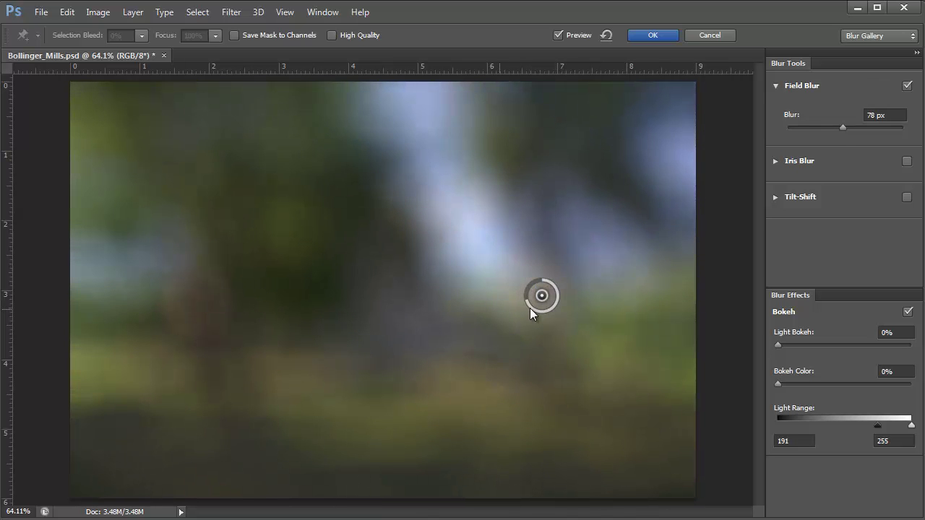
left_click_drag(526, 300, 559, 305)
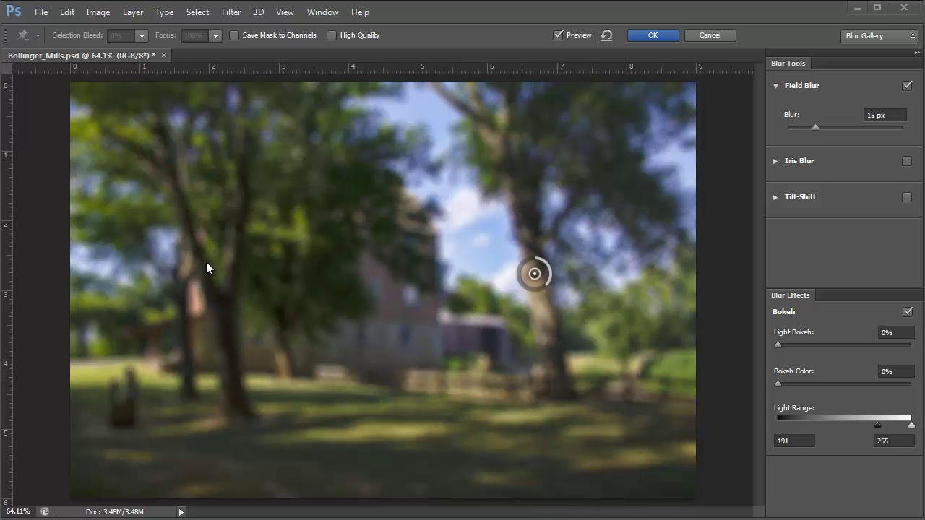
Add Field Blur pins on the left tree (4 px) and lawn, then cancel the filter.
left_click(217, 283)
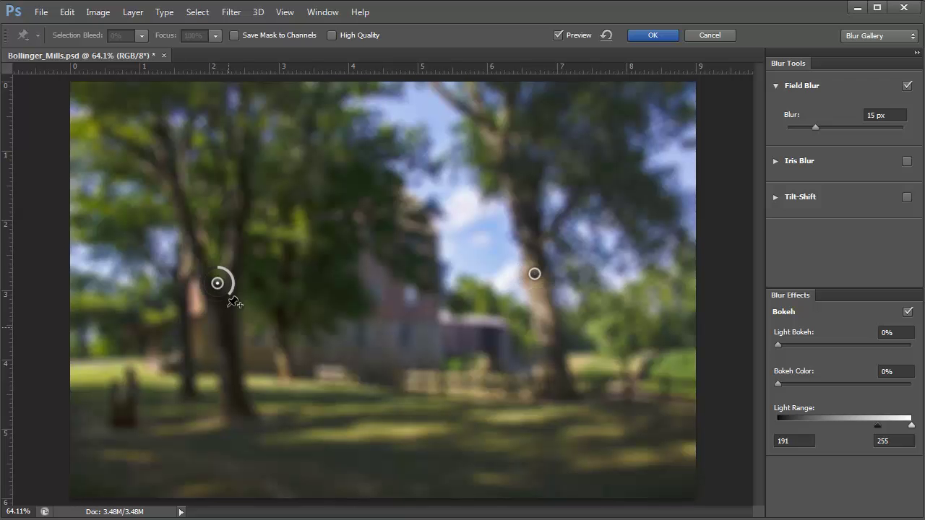
left_click_drag(231, 293, 232, 270)
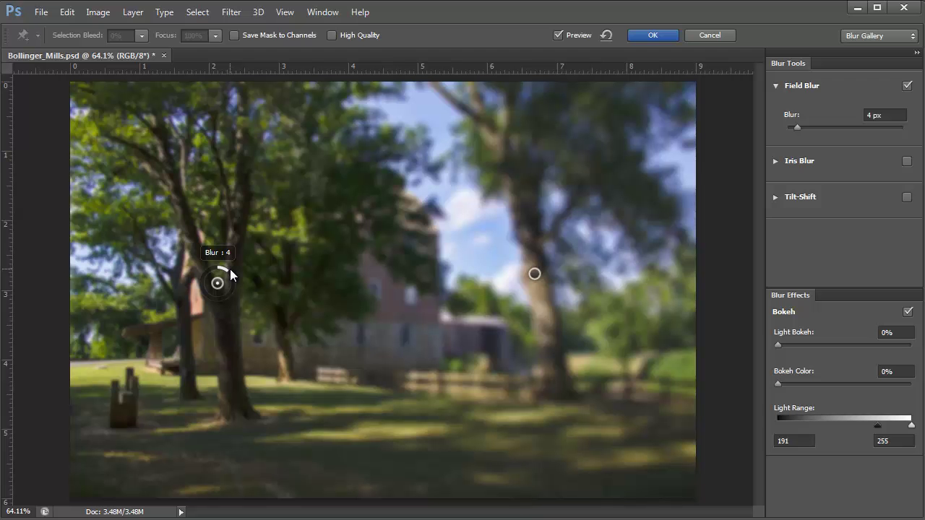
left_click_drag(230, 269, 230, 269)
left_click(535, 274)
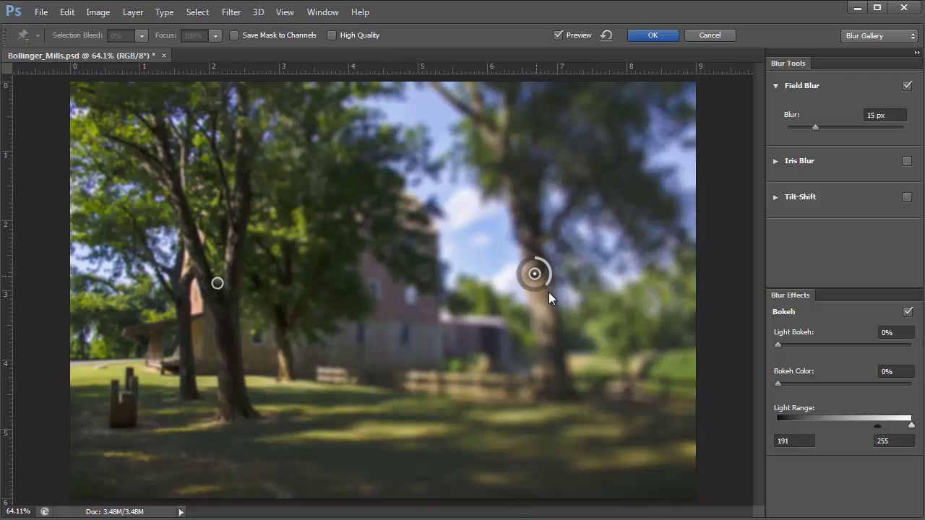
mouse_move(539, 289)
left_mouse_down()
mouse_move(525, 295)
mouse_move(546, 273)
left_mouse_up()
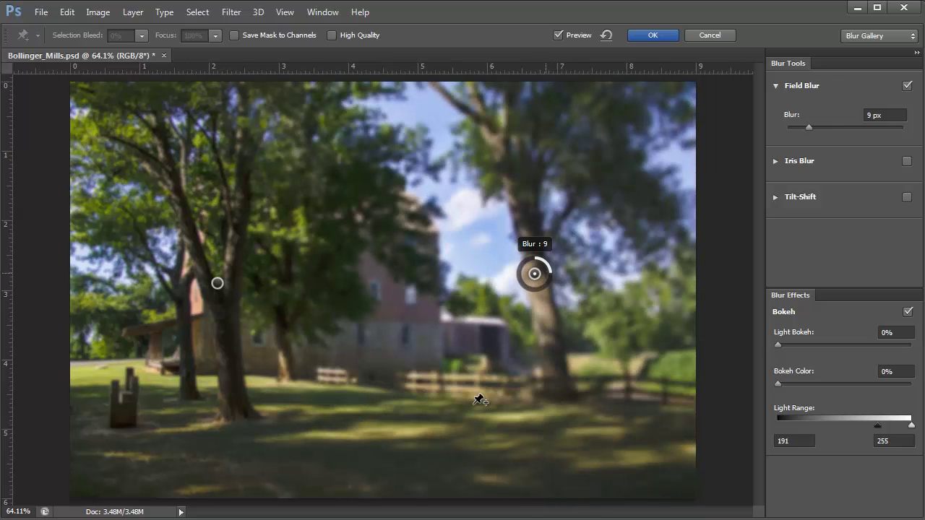
left_click(383, 449)
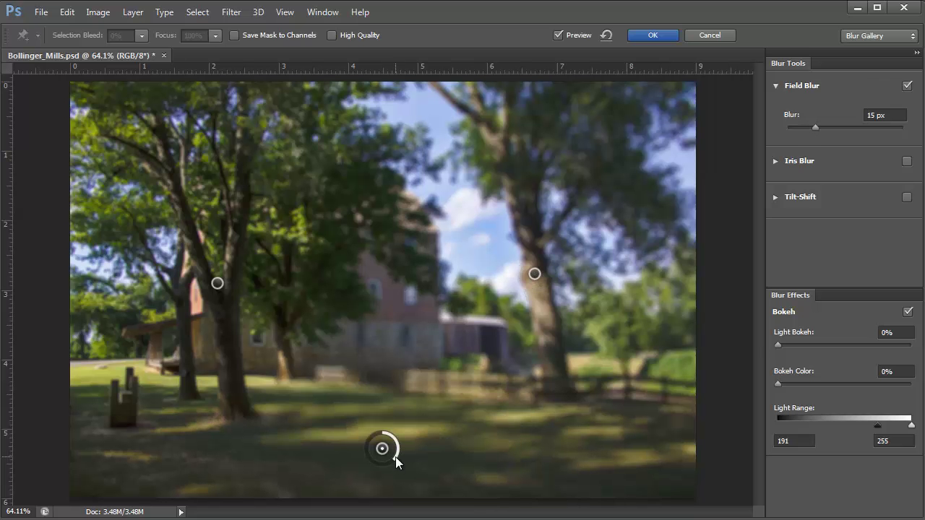
mouse_move(396, 457)
left_mouse_down()
mouse_move(388, 421)
mouse_move(373, 467)
mouse_move(362, 459)
mouse_move(384, 466)
mouse_move(394, 454)
left_mouse_up()
left_click(704, 35)
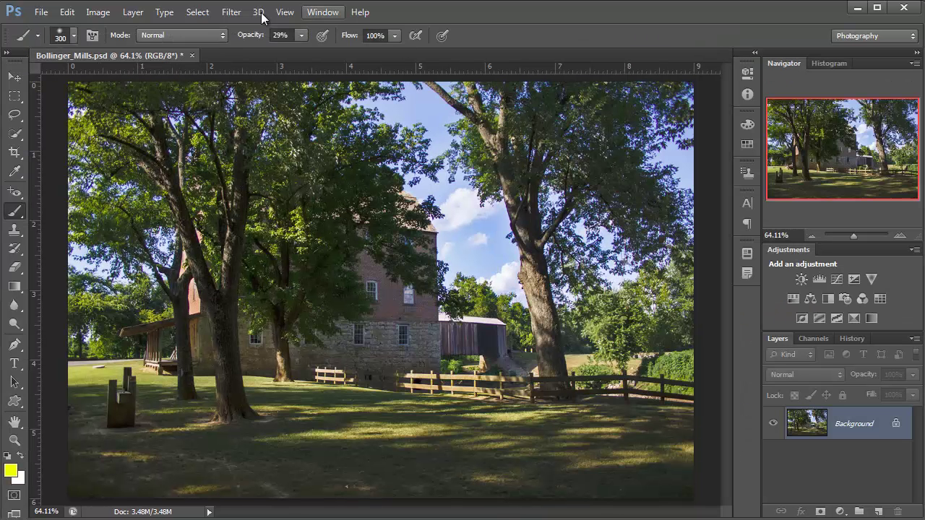
left_click(233, 18)
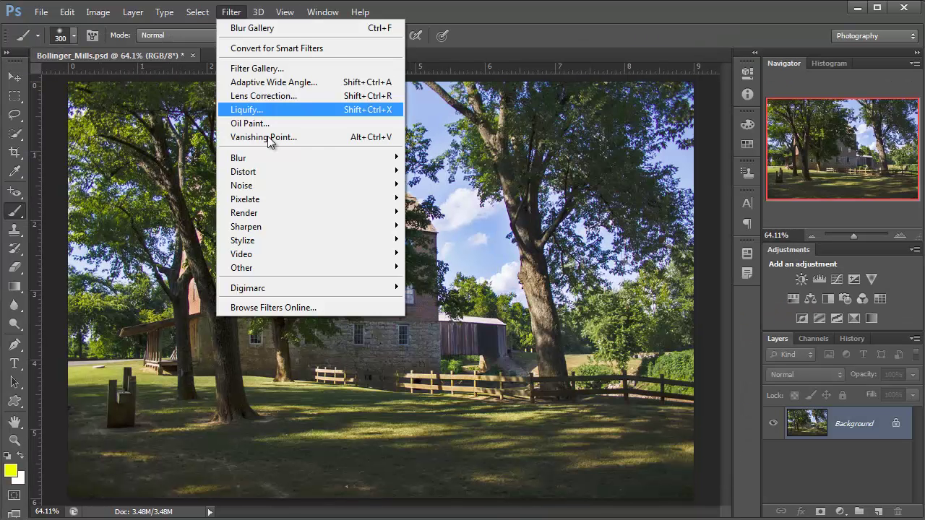
mouse_move(282, 157)
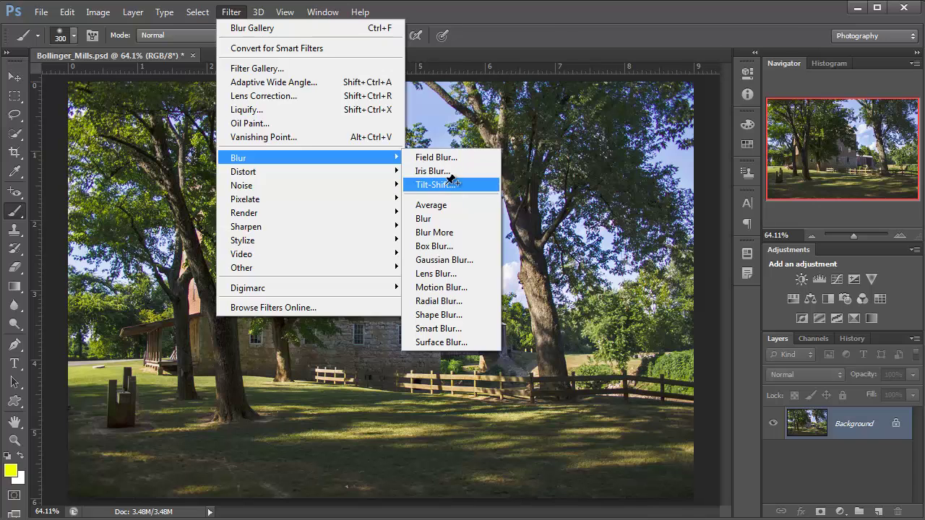
left_click(437, 185)
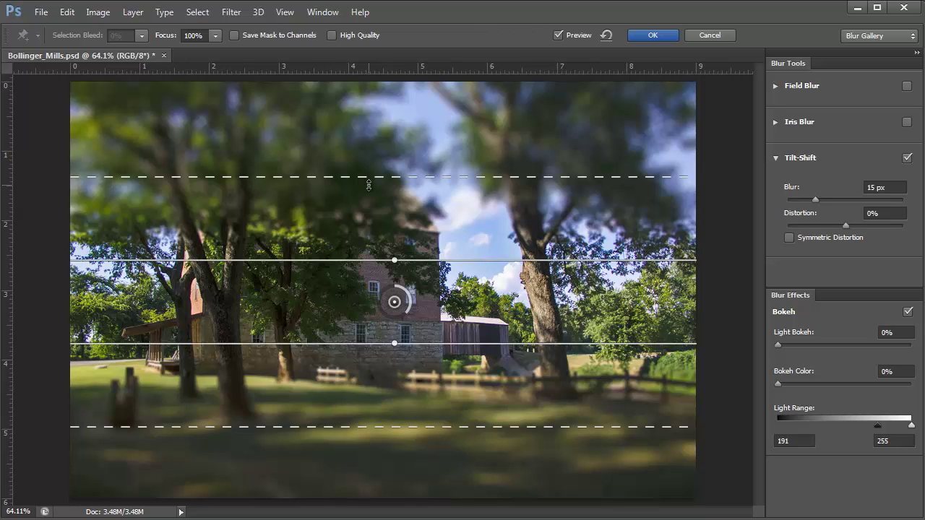
mouse_move(373, 193)
left_mouse_down()
mouse_move(372, 271)
mouse_move(373, 182)
left_mouse_up()
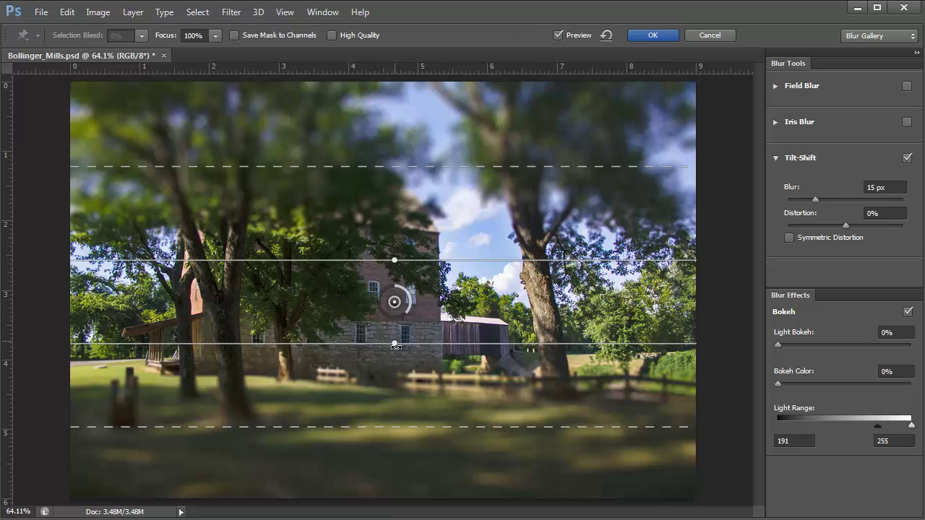
left_click_drag(440, 346, 462, 397)
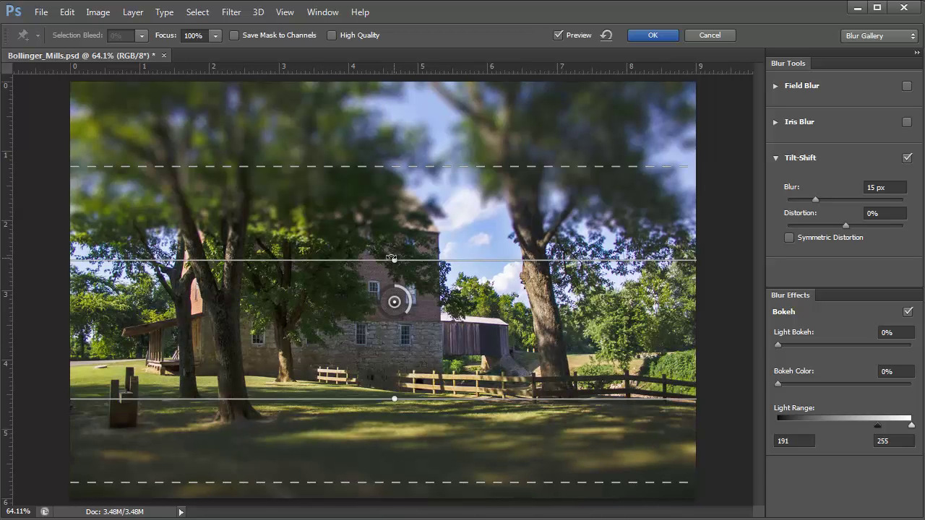
left_click_drag(429, 256, 445, 344)
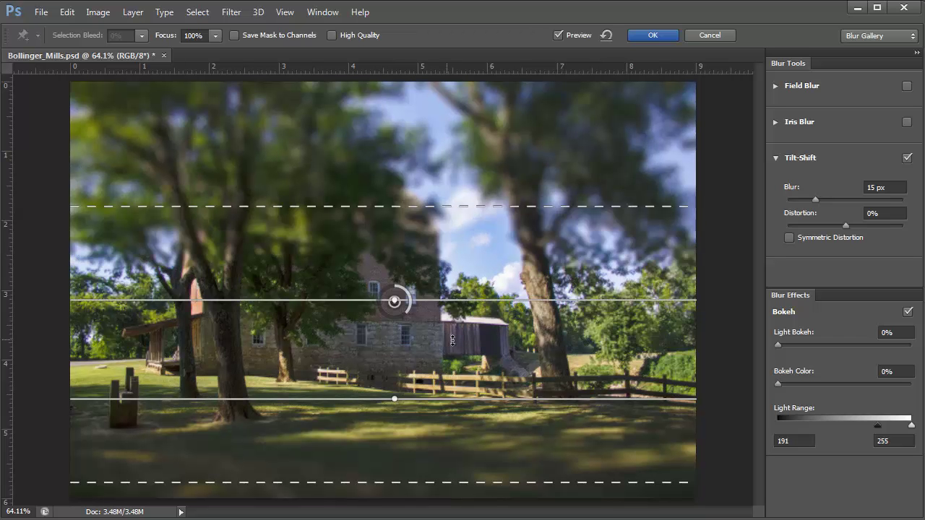
left_click(649, 39)
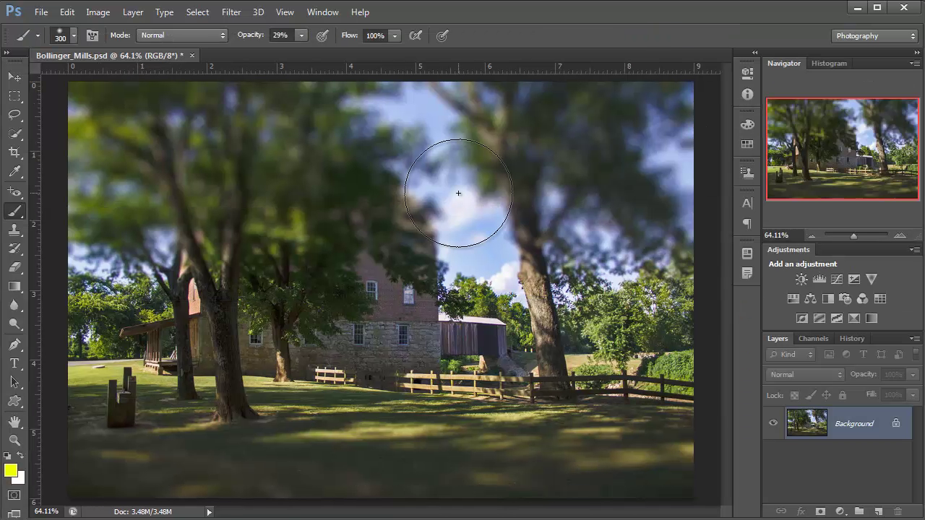
key("ctrl+z")
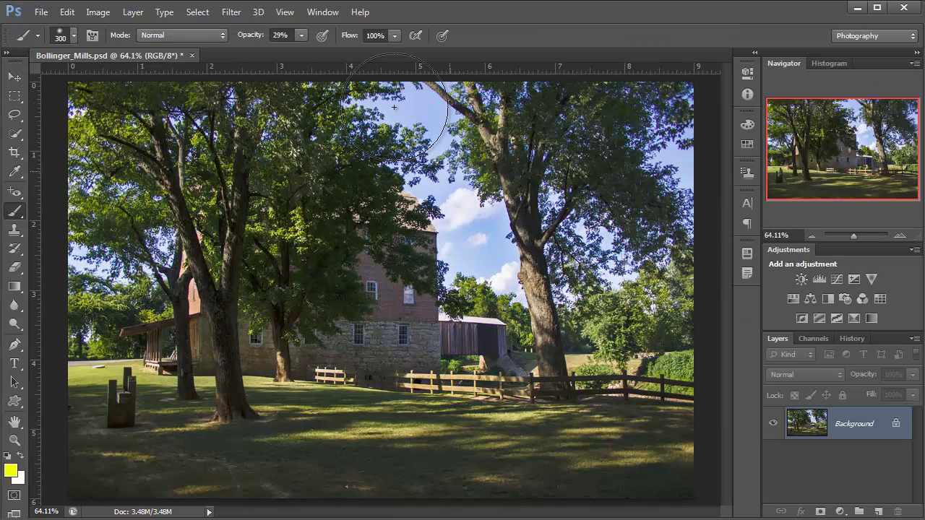
Reopen Tilt-Shift and add a second sharp band on the right tree with tight fade edges.
left_click(231, 13)
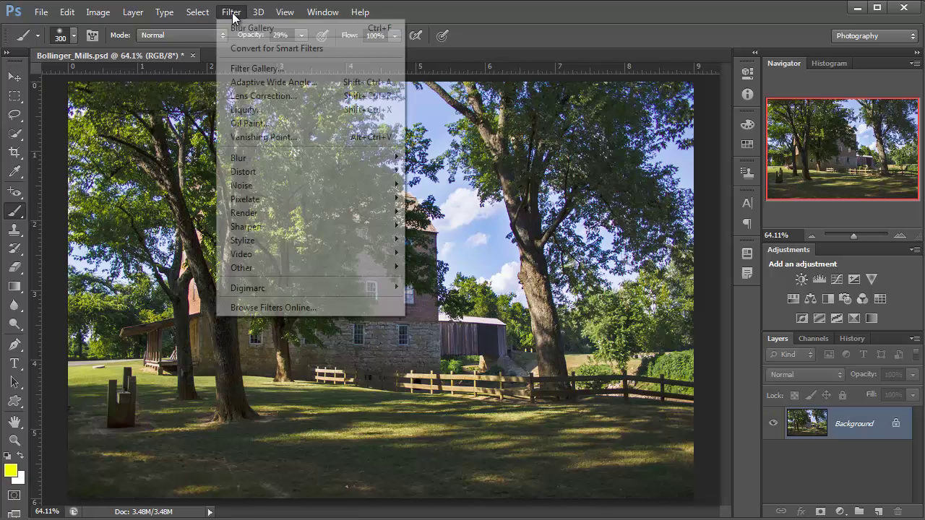
mouse_move(261, 158)
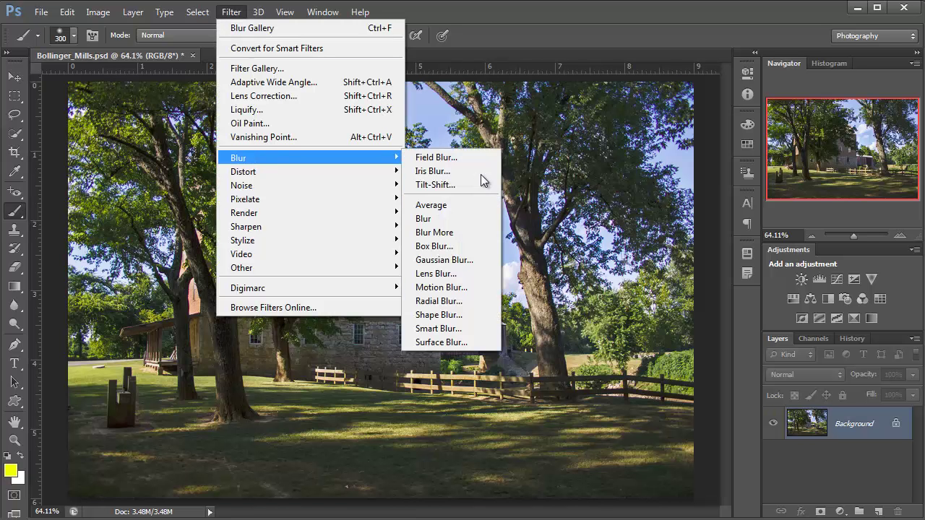
left_click(442, 185)
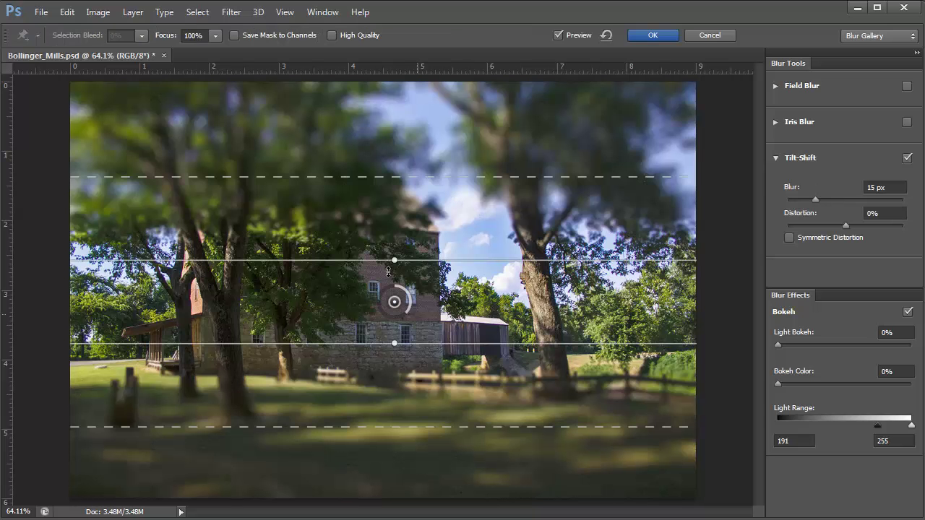
left_click(533, 161)
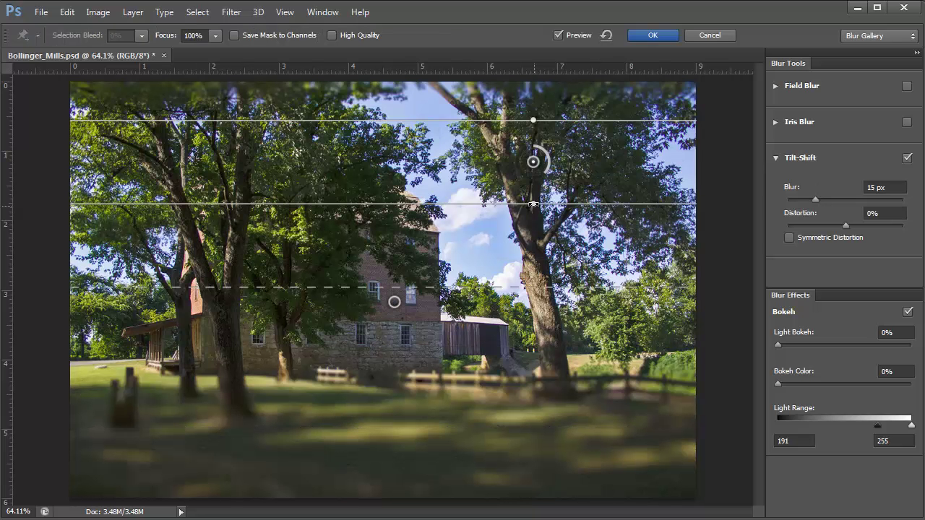
left_click_drag(501, 198, 499, 236)
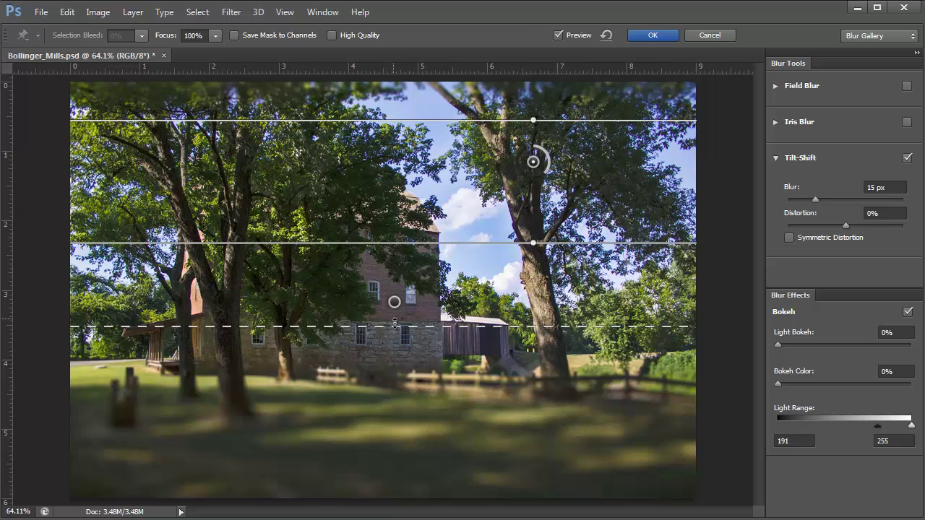
left_click_drag(390, 311, 391, 237)
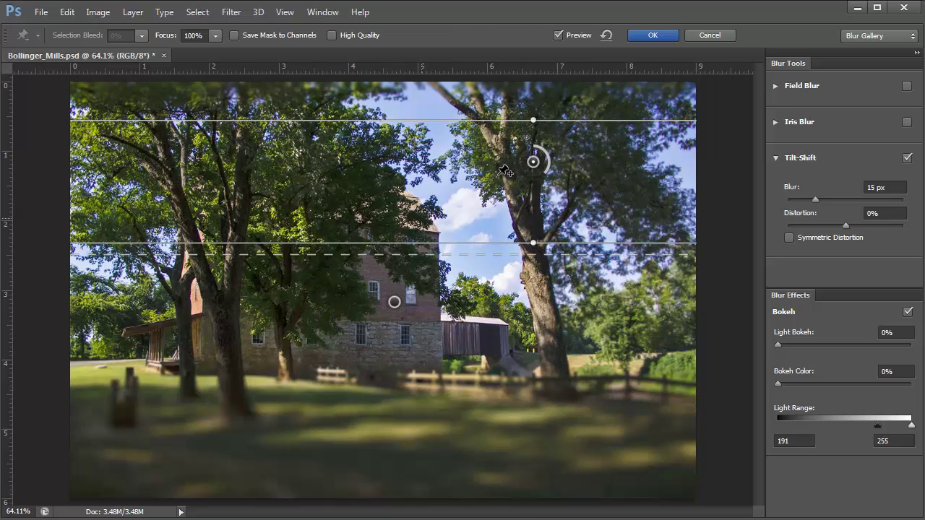
left_click_drag(542, 154, 526, 180)
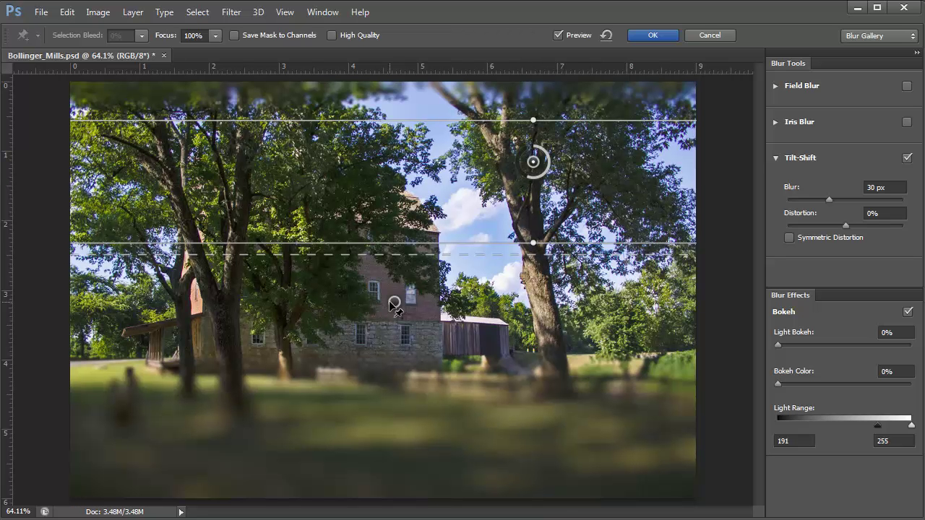
Lower the mill pin's blur and set the upper tree pin to 9 px.
left_click(394, 302)
left_click_drag(392, 317, 412, 319)
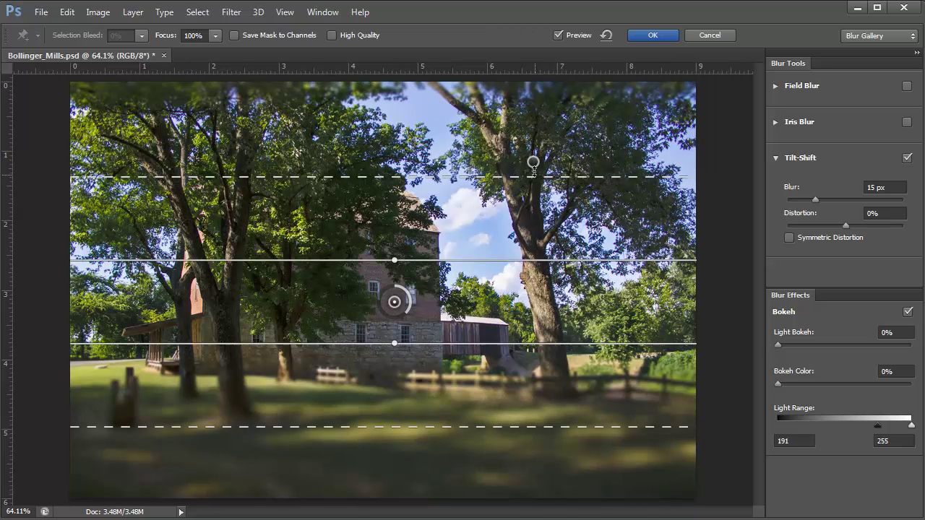
left_click(534, 162)
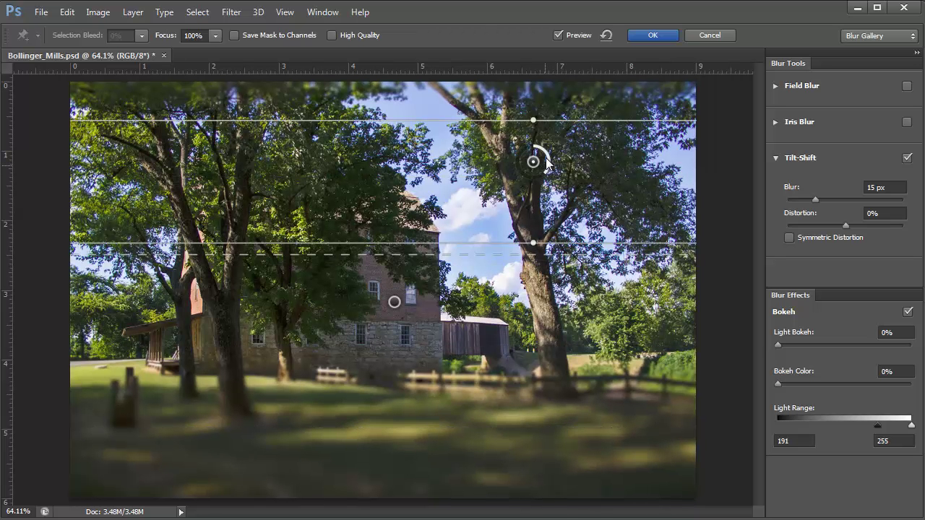
mouse_move(543, 172)
left_mouse_down()
mouse_move(530, 180)
mouse_move(520, 166)
mouse_move(540, 180)
mouse_move(549, 165)
left_mouse_up()
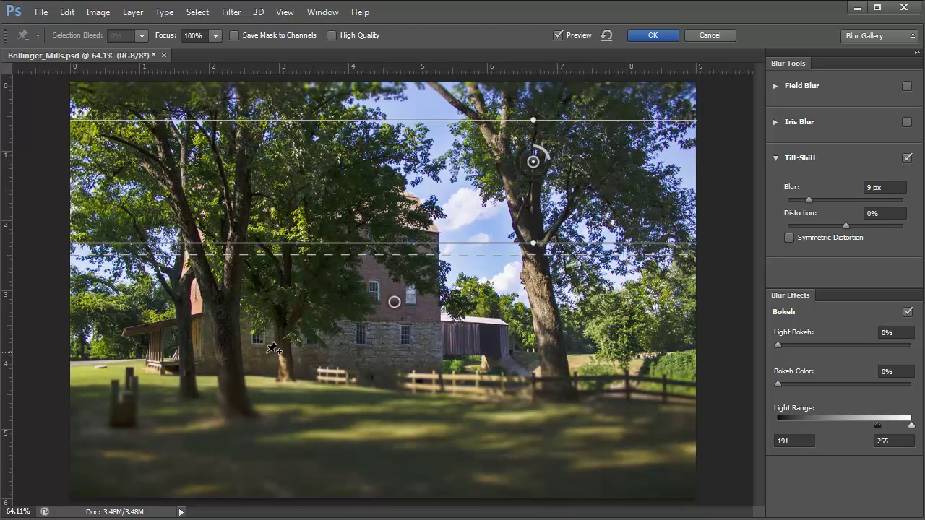
Apply the Tilt-Shift blur and choose the Quick Selection tool for the man's photo.
left_click(662, 37)
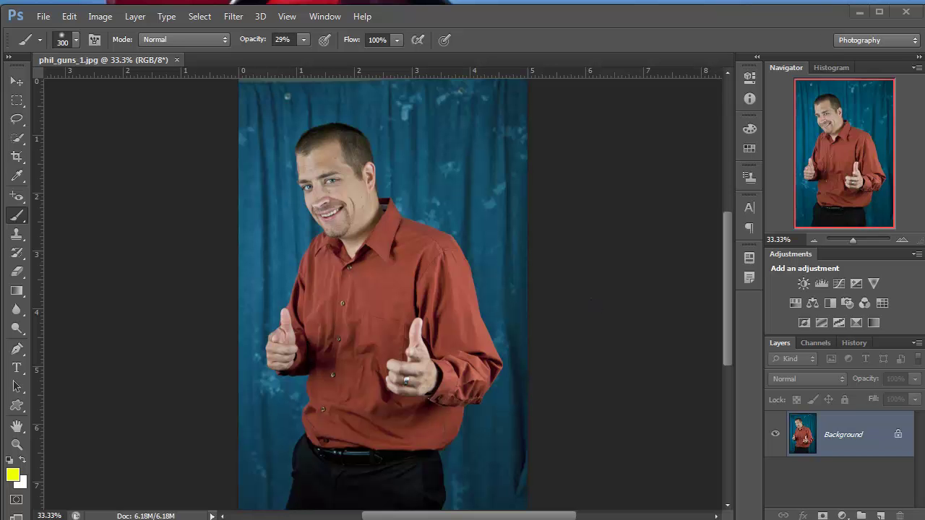
left_click(18, 140)
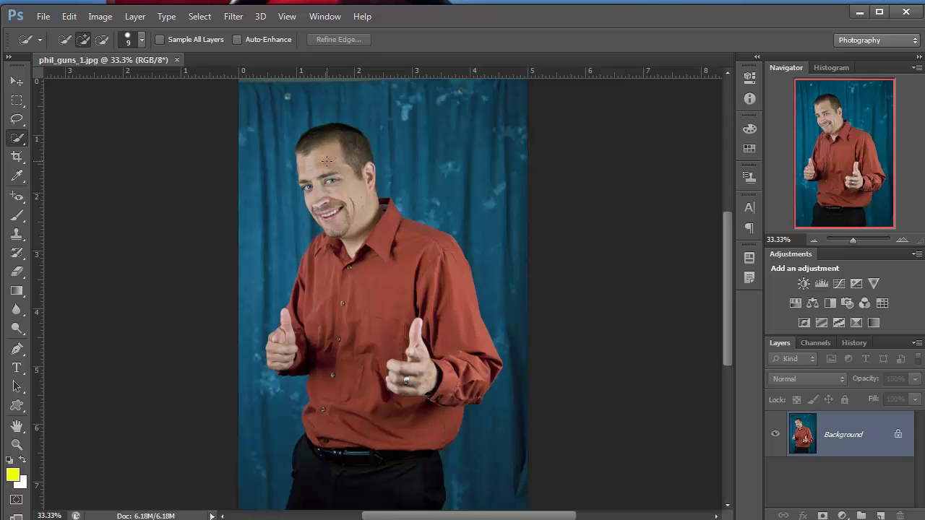
Select the man head to hand, then refine the ear and jaw with a size-15 brush.
key("bracketright")
key("bracketright")
key("bracketright")
key("bracketright")
key("bracketright")
key("bracketright")
key("bracketright")
mouse_move(326, 154)
left_mouse_down()
mouse_move(362, 315)
mouse_move(398, 348)
mouse_move(439, 310)
mouse_move(441, 370)
mouse_move(385, 431)
mouse_move(395, 480)
mouse_move(378, 493)
mouse_move(320, 420)
mouse_move(283, 332)
mouse_move(327, 299)
left_mouse_up()
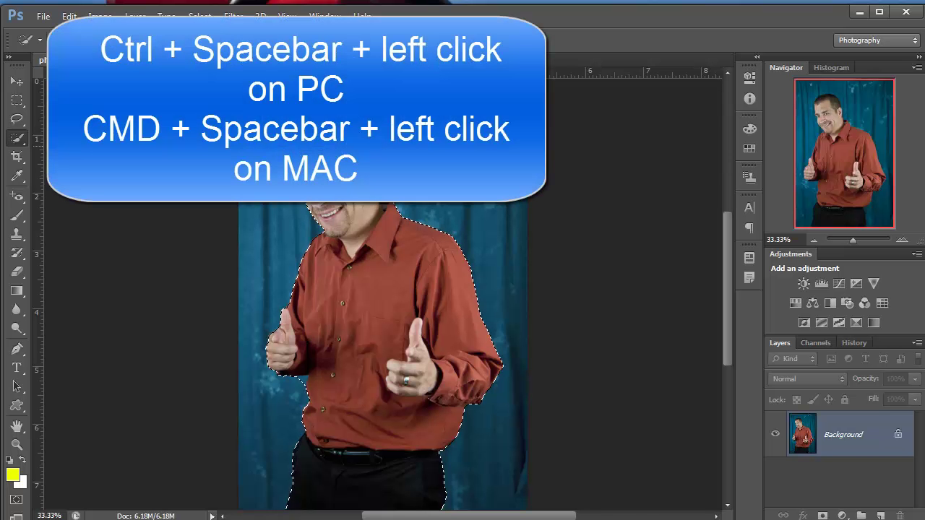
left_click(335, 180, "ctrl")
left_click(395, 268, "ctrl")
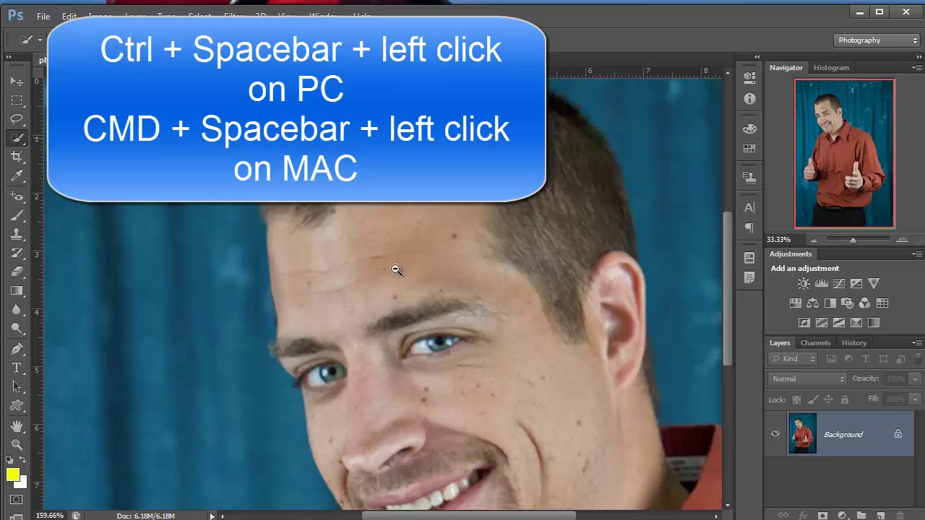
left_click_drag(292, 304, 296, 229)
key("bracketleft")
key("bracketleft")
key("bracketleft")
key("bracketleft")
key("bracketleft")
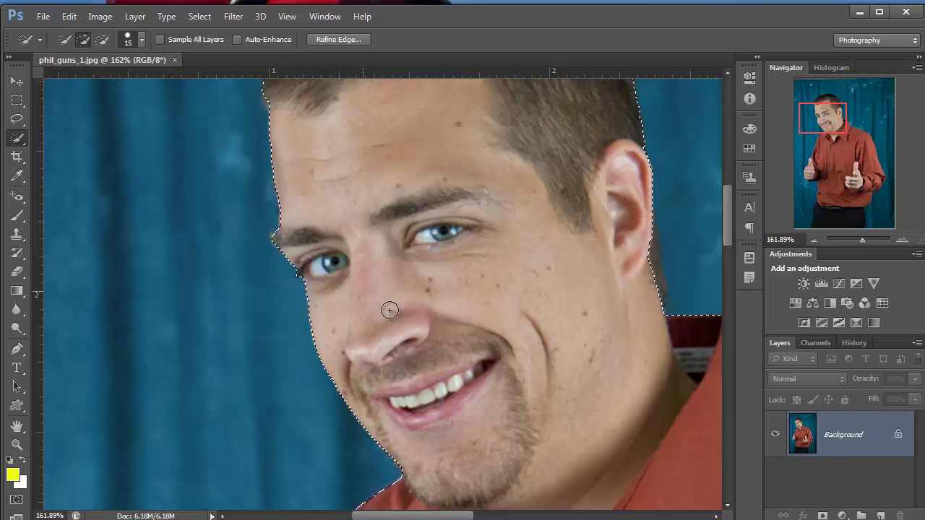
left_click_drag(389, 310, 339, 182)
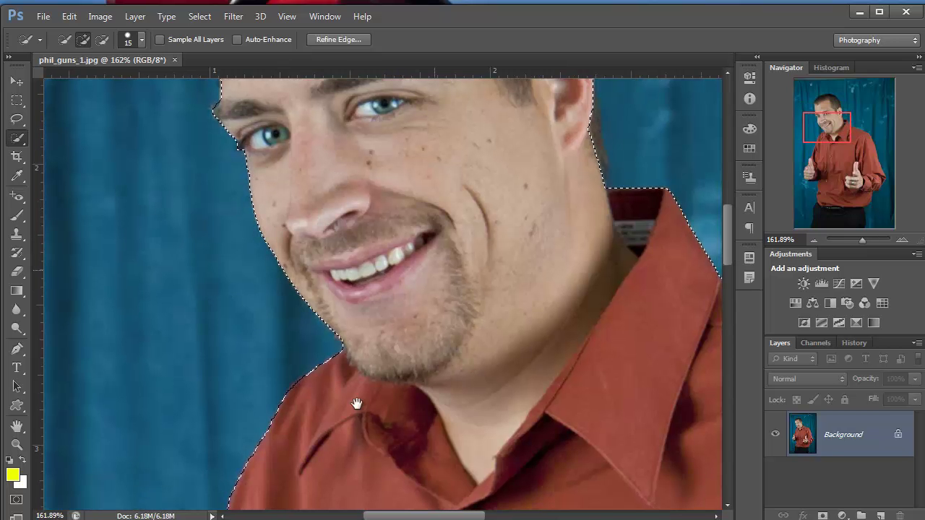
left_click_drag(586, 114, 506, 263)
mouse_move(510, 298)
left_mouse_down()
mouse_move(533, 279)
mouse_move(509, 250)
mouse_move(524, 338)
mouse_move(510, 262)
mouse_move(589, 388)
left_mouse_up()
Remove the blue background below the fist and trim the cuff corner with a size-9 brush.
scroll(477, 325, "down", 5)
scroll(376, 405, "down", 4)
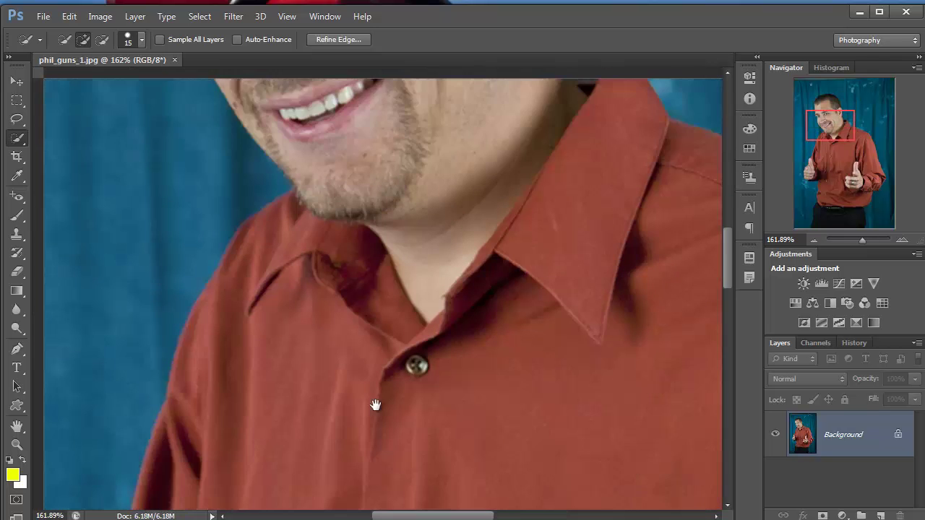
left_click_drag(256, 432, 373, 9)
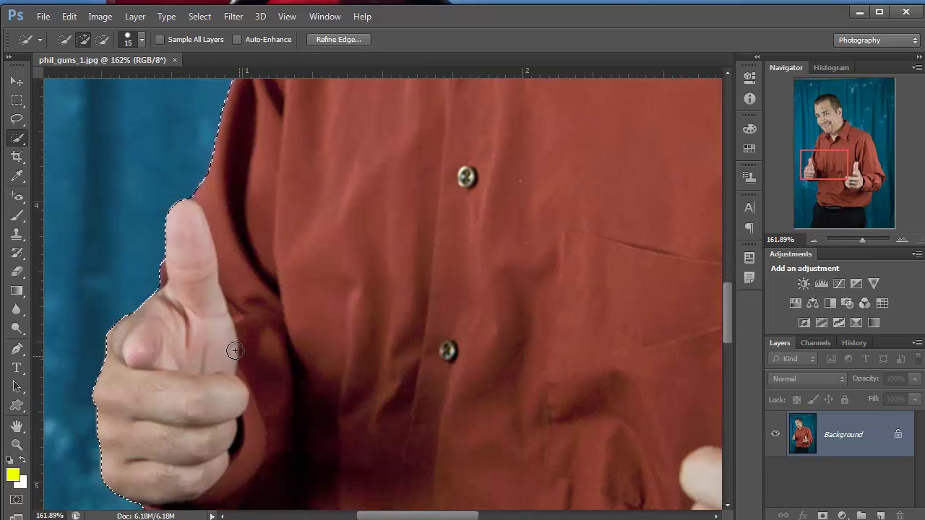
mouse_move(204, 497)
left_mouse_down()
mouse_move(209, 307)
mouse_move(267, 407)
mouse_move(237, 438)
left_mouse_up()
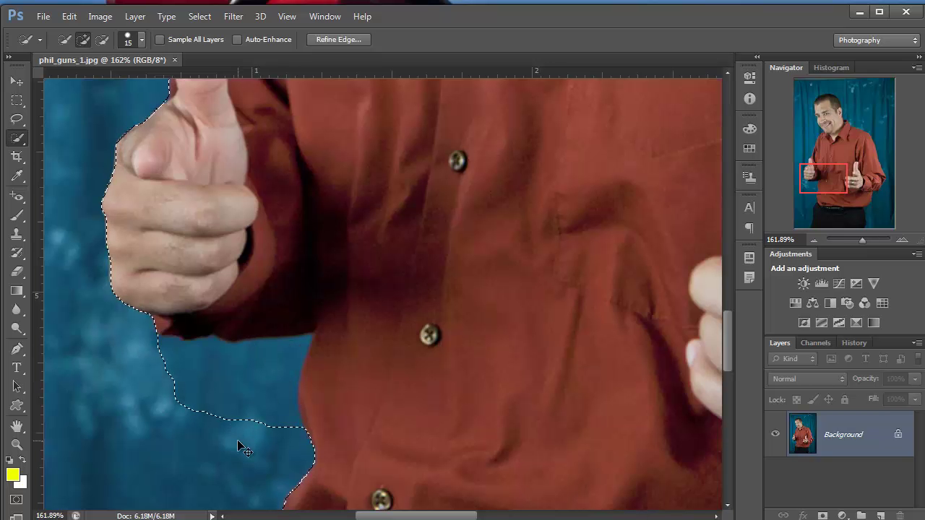
left_click(288, 359, "alt")
mouse_move(288, 359)
left_mouse_down()
mouse_move(241, 354)
mouse_move(292, 344)
mouse_move(308, 357)
mouse_move(291, 359)
mouse_move(275, 425)
mouse_move(321, 376)
left_mouse_up()
mouse_move(310, 332)
left_mouse_down()
mouse_move(323, 402)
mouse_move(318, 367)
mouse_move(305, 345)
left_mouse_up()
key("bracketleft")
key("bracketleft")
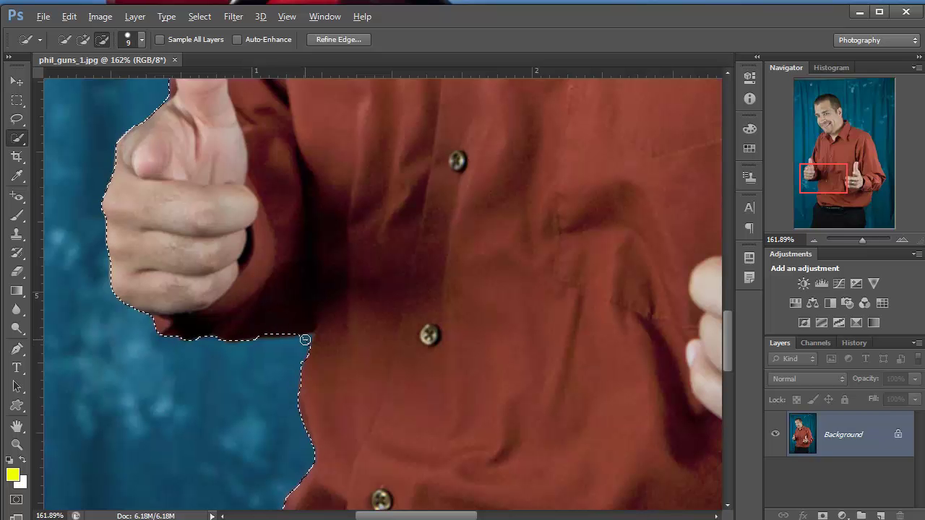
left_click(305, 341, "alt")
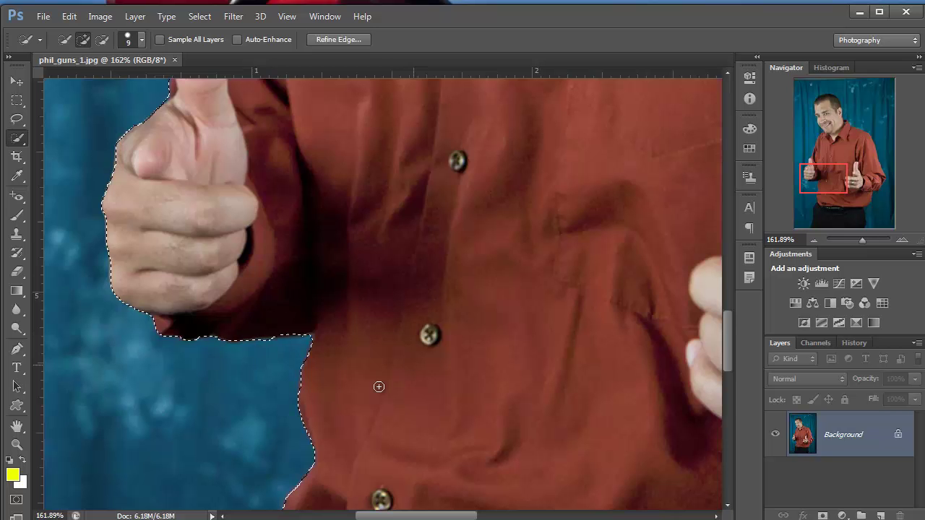
Check the belt and waist edges, zoom out, and open Refine Edge.
left_click_drag(397, 255, 383, 149)
left_click_drag(399, 321, 376, 137)
left_click_drag(341, 485, 244, 198)
left_click_drag(506, 246, 347, 428)
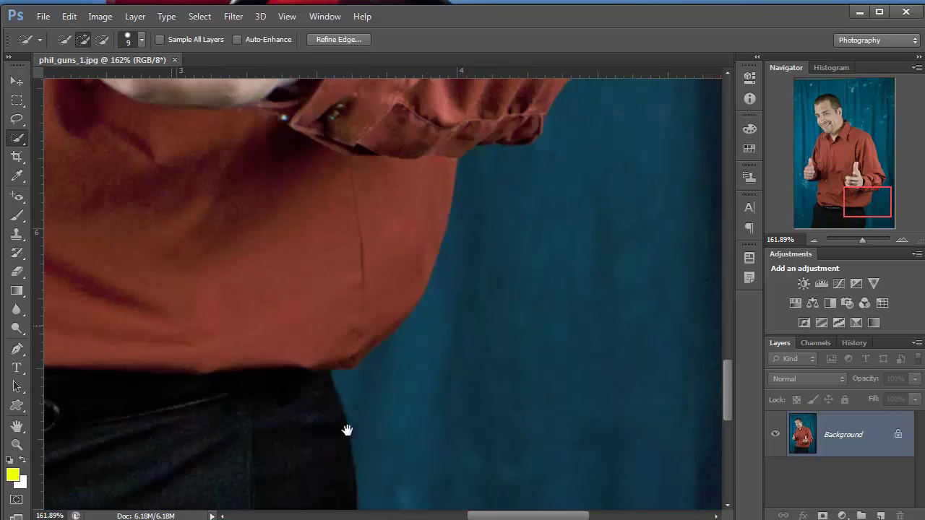
key("ctrl+minus")
key("ctrl+minus")
key("ctrl+minus")
key("ctrl+minus")
key("ctrl+minus")
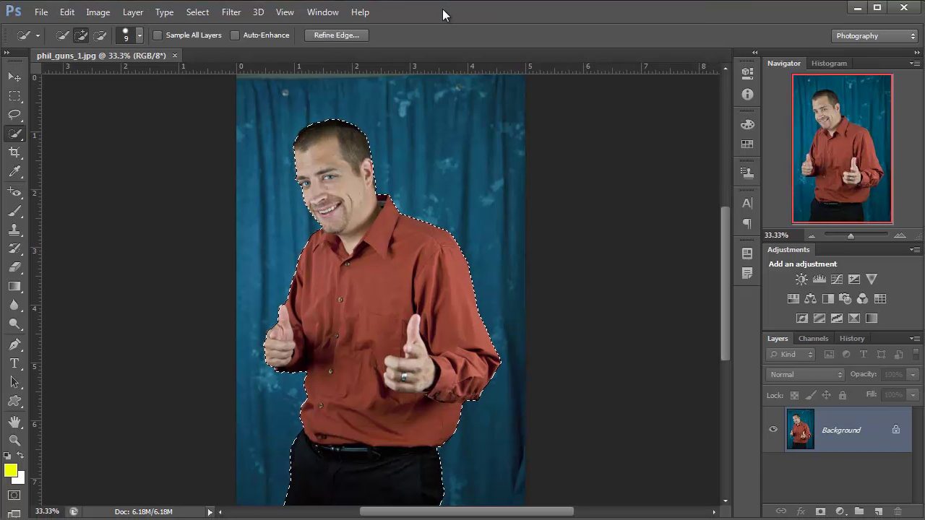
left_click(338, 37)
At 200% on the head, set smoothing, shift the edge inward, and feather 0.7 px.
left_click_drag(914, 106, 531, 66)
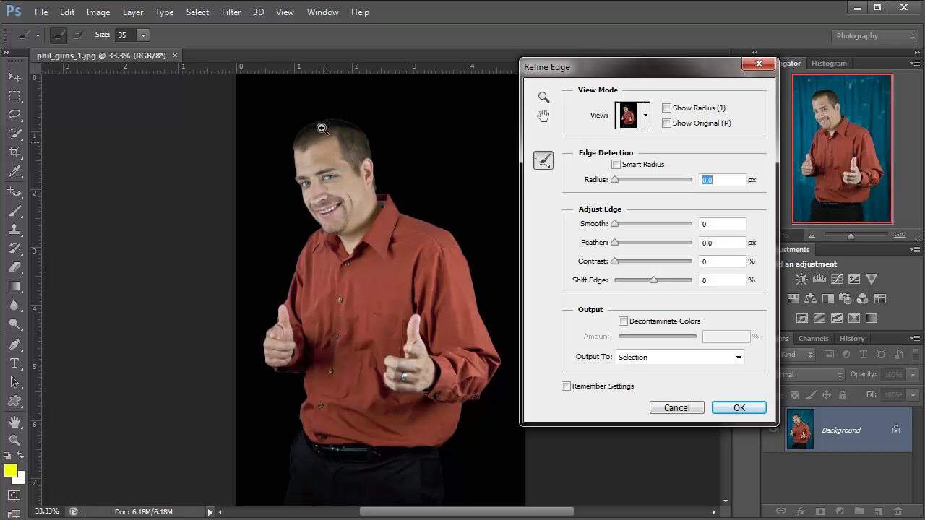
left_click(321, 133)
left_click(324, 128)
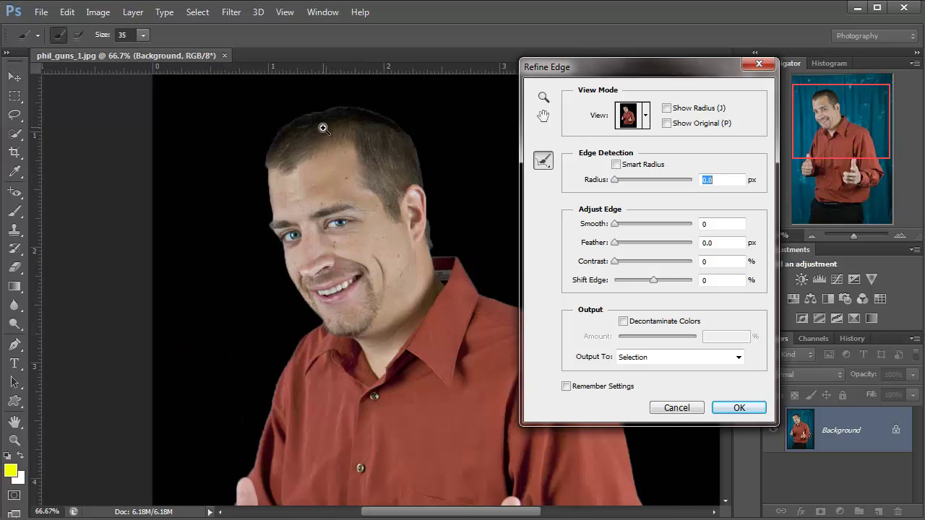
left_click(321, 128)
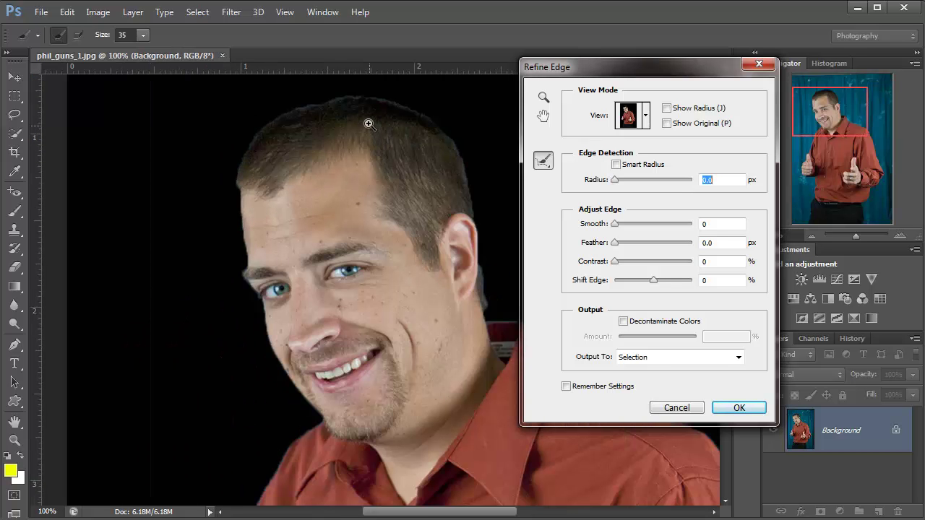
left_click(368, 123)
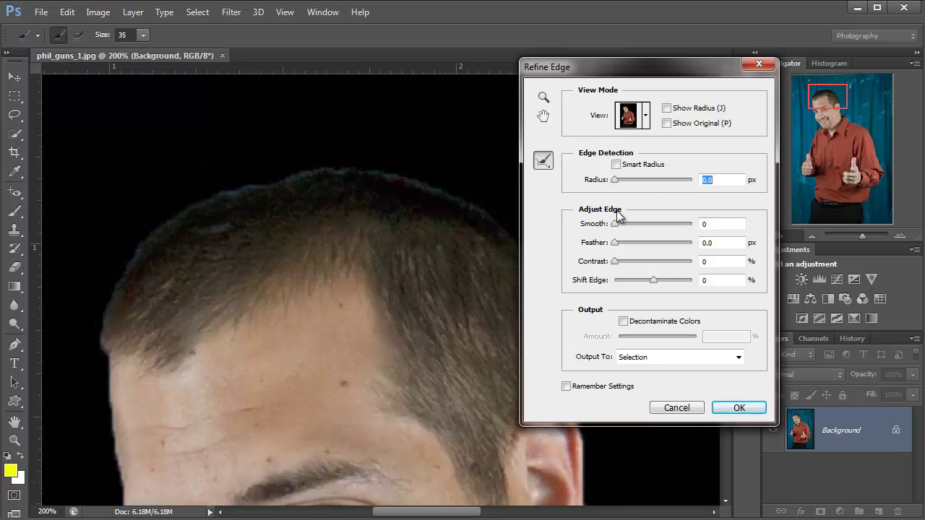
left_click_drag(614, 227, 623, 225)
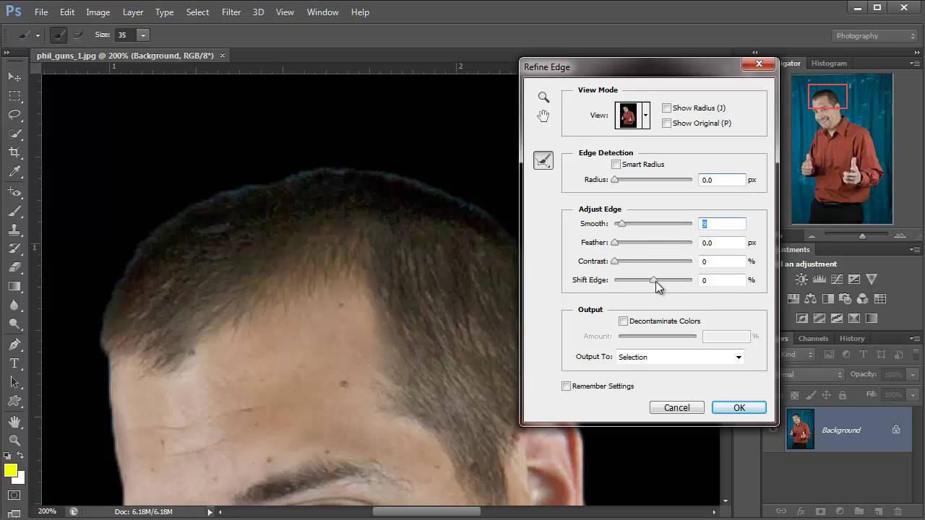
left_click_drag(648, 281, 639, 282)
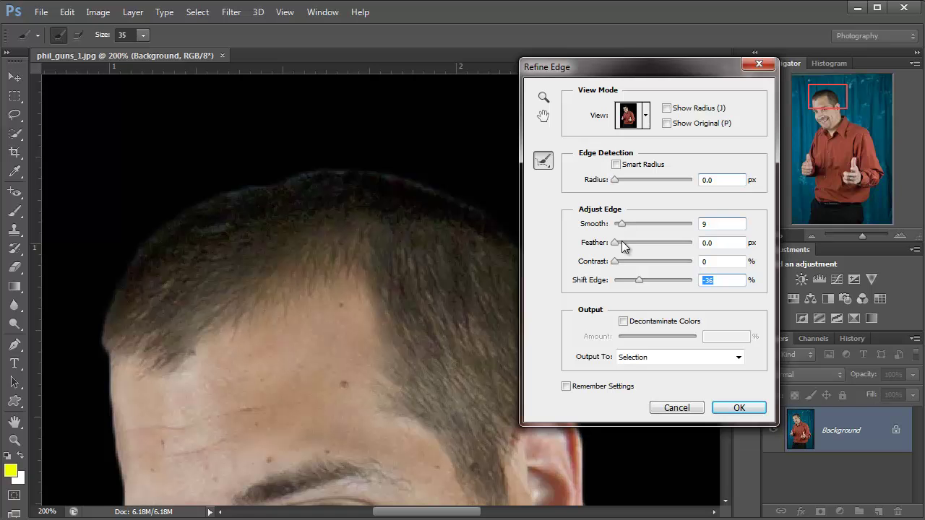
left_click_drag(615, 247, 617, 249)
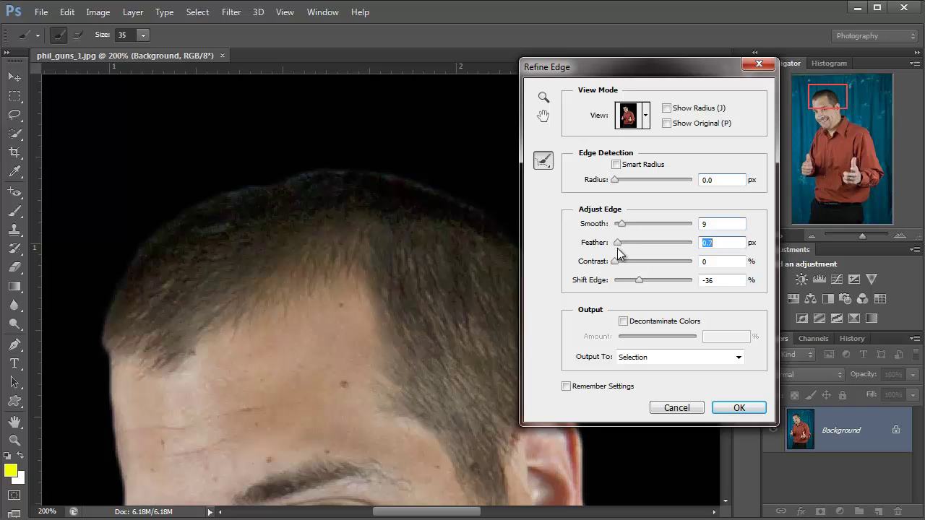
mouse_move(470, 204)
left_mouse_down()
mouse_move(330, 180)
mouse_move(230, 179)
mouse_move(189, 198)
left_mouse_up()
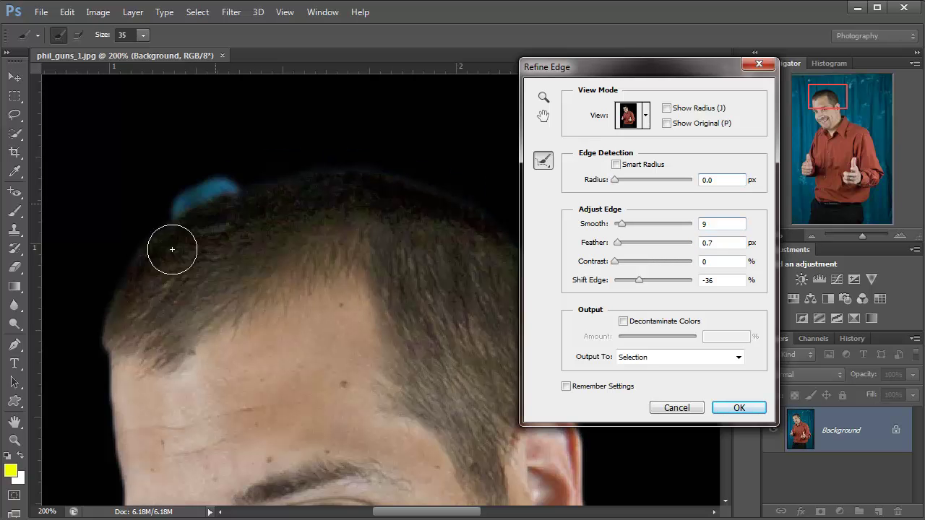
left_click_drag(227, 246, 443, 76)
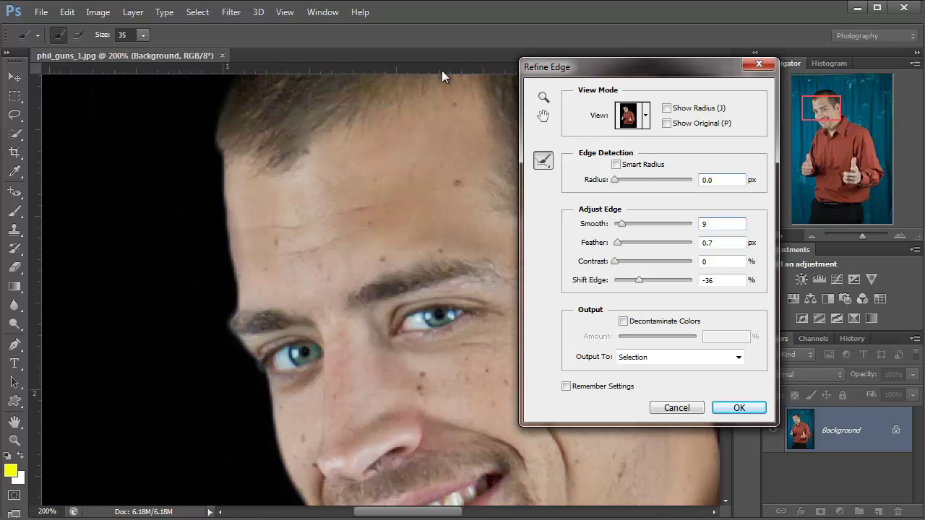
Erase refinements along the hairline and check the cut-out in black-and-white and On Black views.
left_click(645, 122)
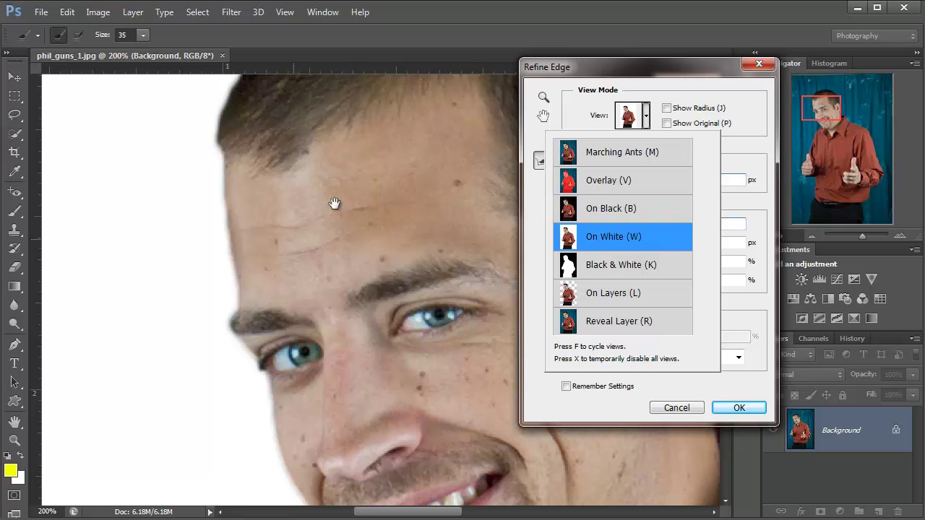
scroll(250, 339, "up", 4)
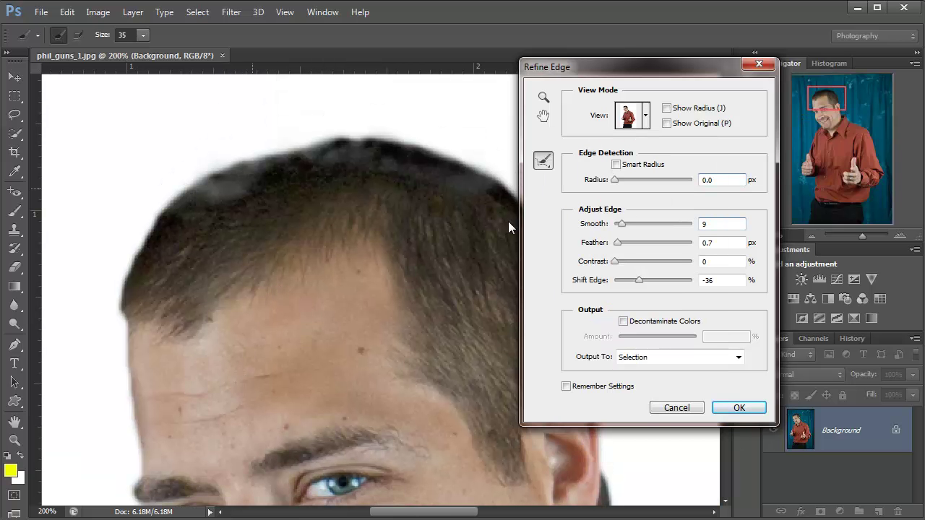
left_click_drag(538, 163, 557, 172)
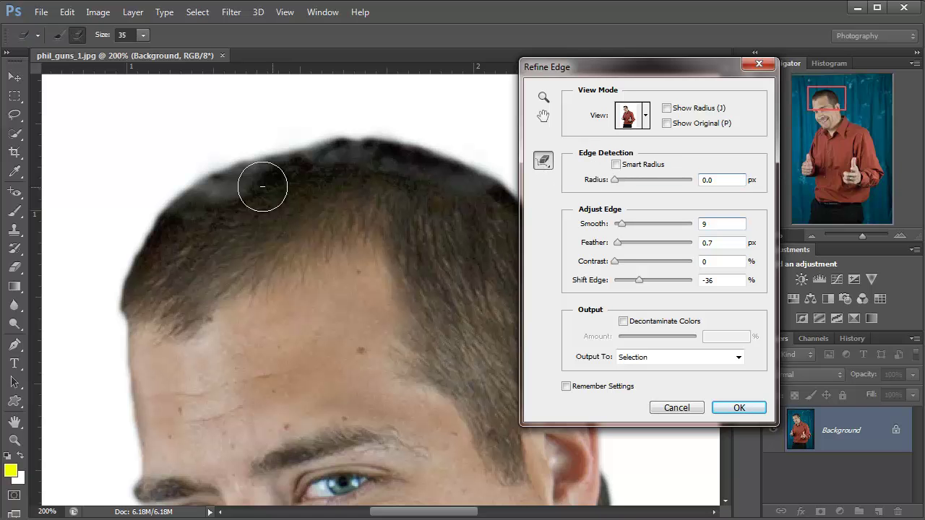
mouse_move(172, 235)
left_mouse_down()
mouse_move(240, 182)
mouse_move(434, 175)
mouse_move(289, 161)
mouse_move(436, 152)
mouse_move(458, 170)
mouse_move(408, 149)
left_mouse_up()
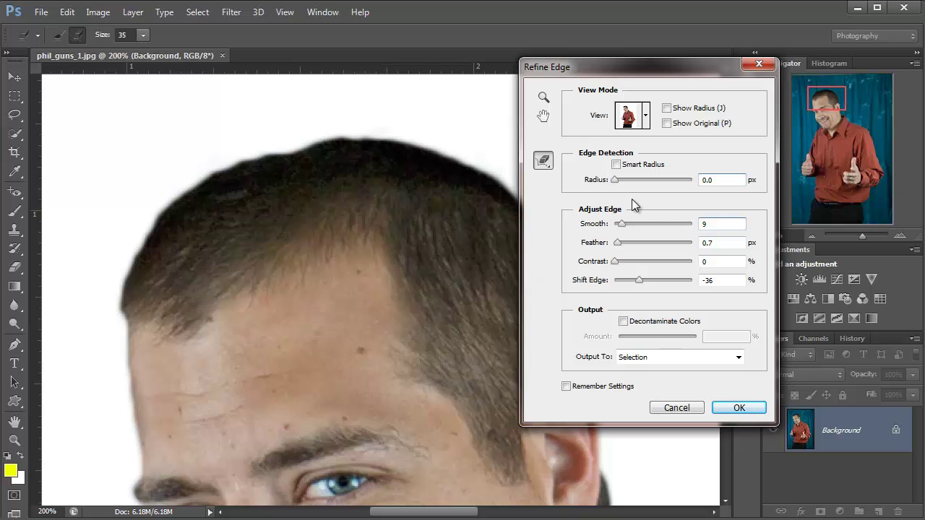
left_click(634, 123)
left_click(612, 267)
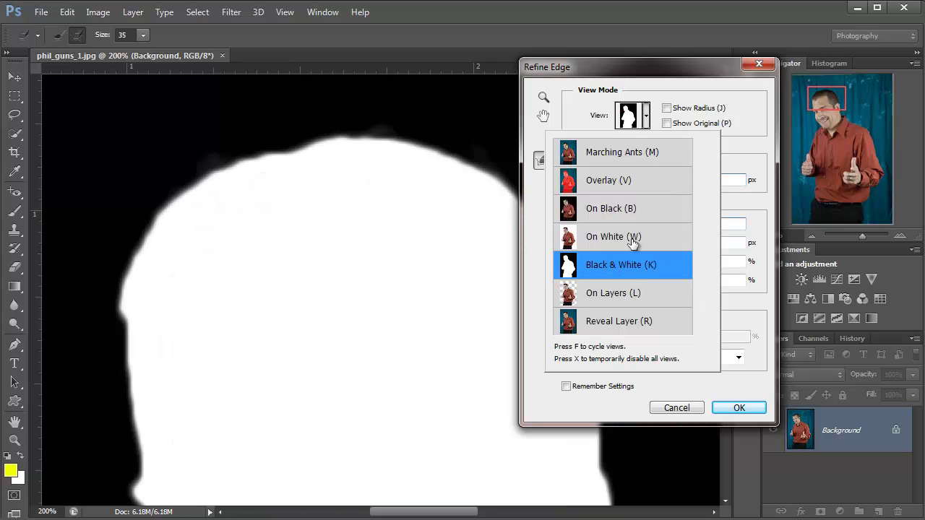
left_click(618, 216)
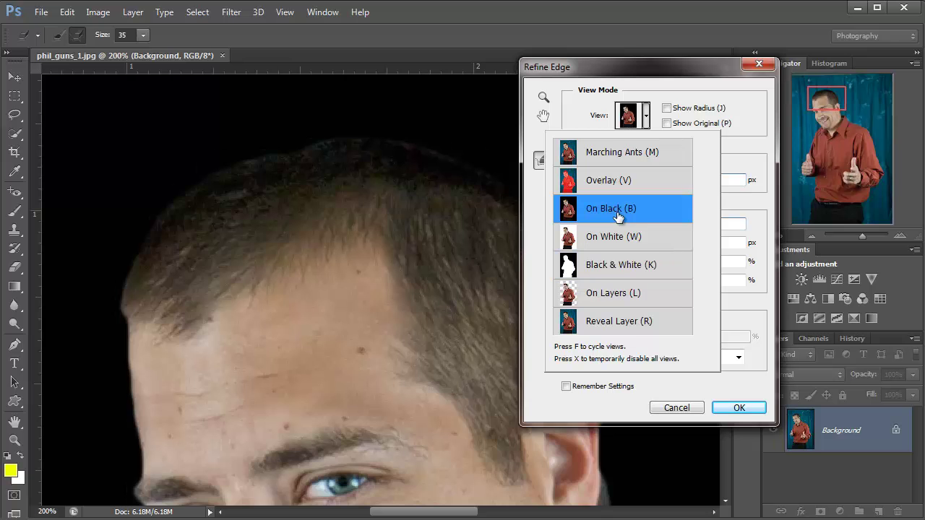
left_click_drag(274, 208, 174, 132)
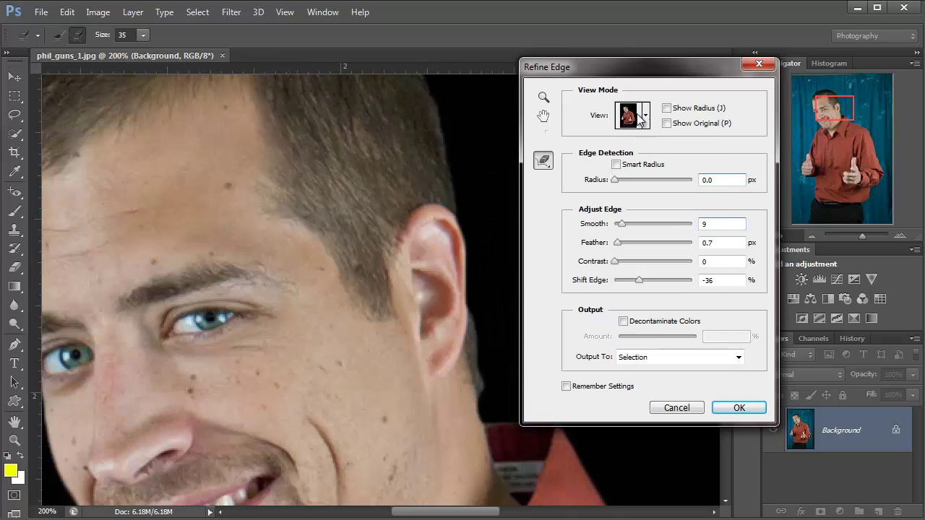
Preview on white, decontaminate colours, and output to New Layer with Layer Mask.
left_click(641, 121)
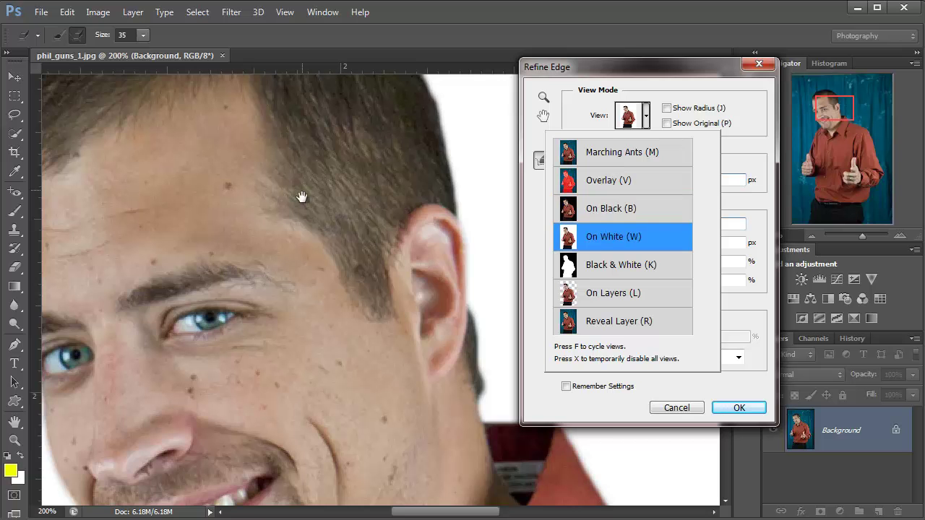
left_click_drag(301, 196, 403, 316)
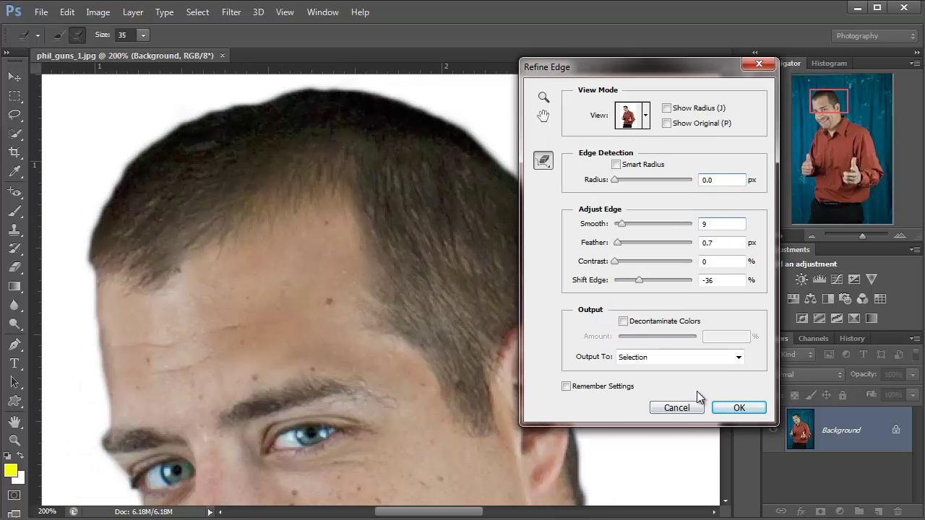
left_click(624, 322)
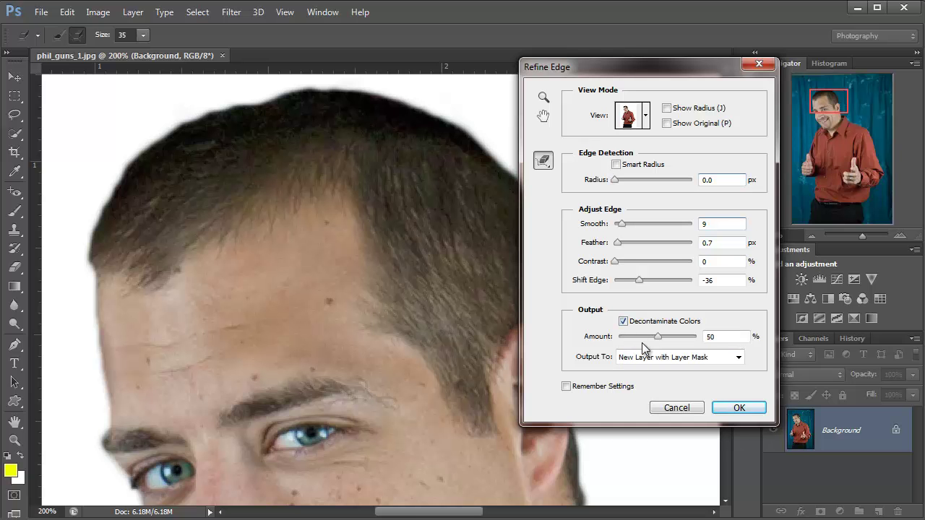
left_click(671, 362)
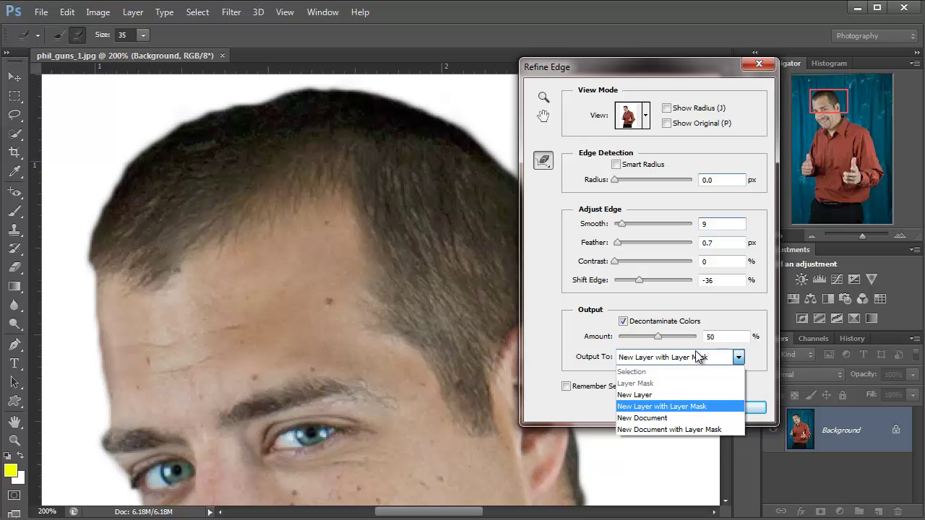
left_click(698, 406)
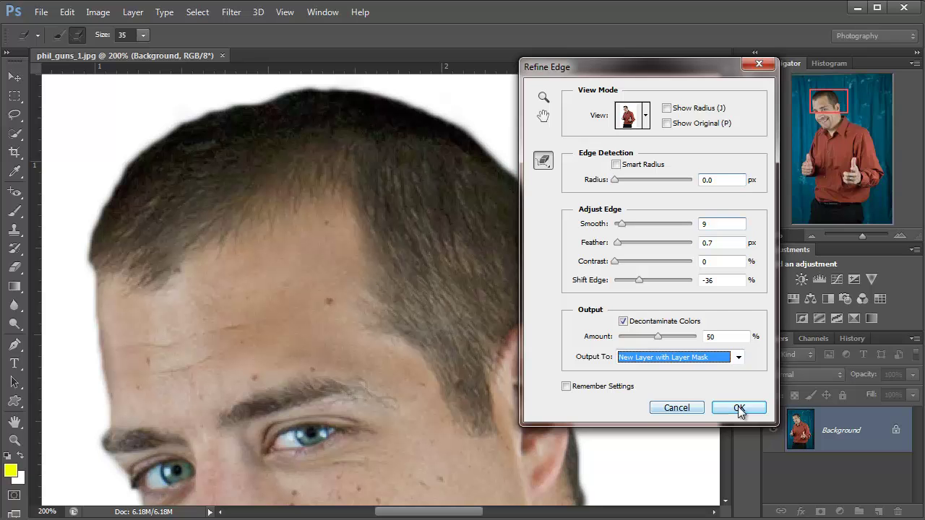
left_click(744, 412)
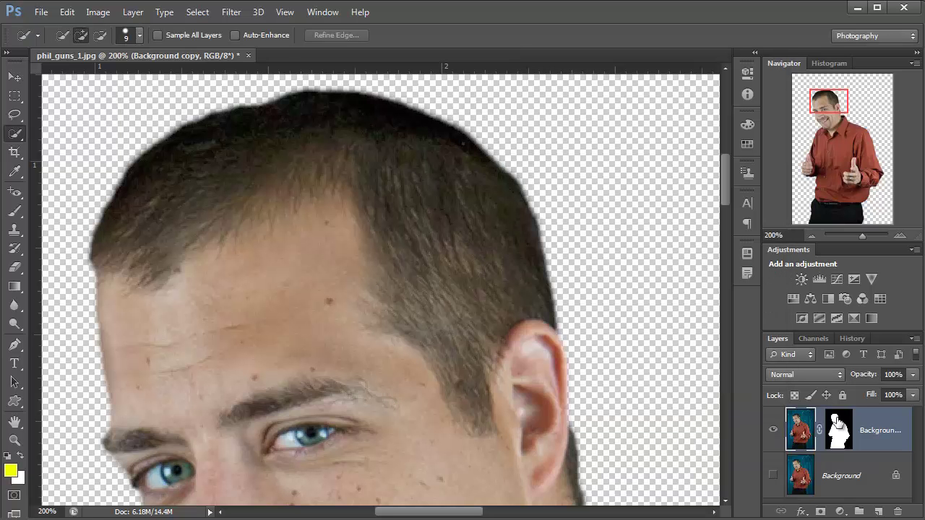
Fit the image on screen and compare the cut-out with its mask disabled and re-enabled.
left_click(802, 437)
key("ctrl+0")
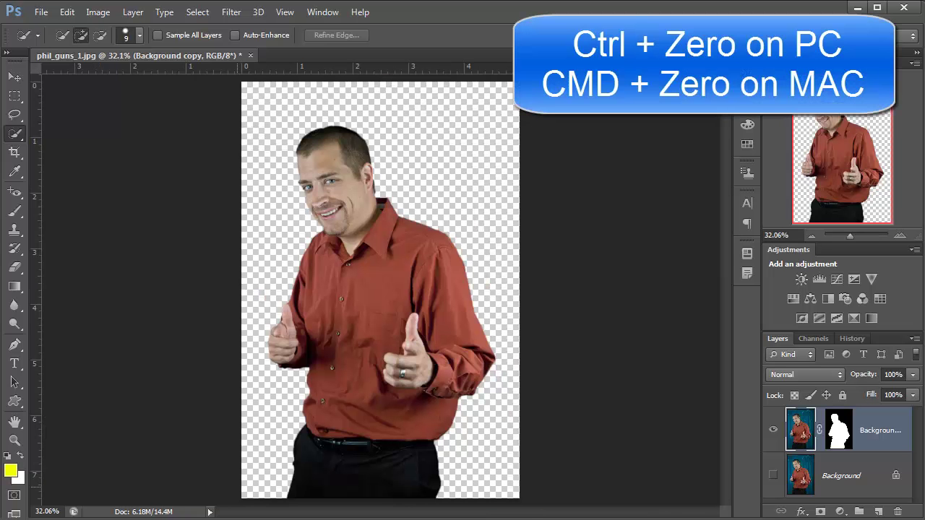
right_click(836, 426)
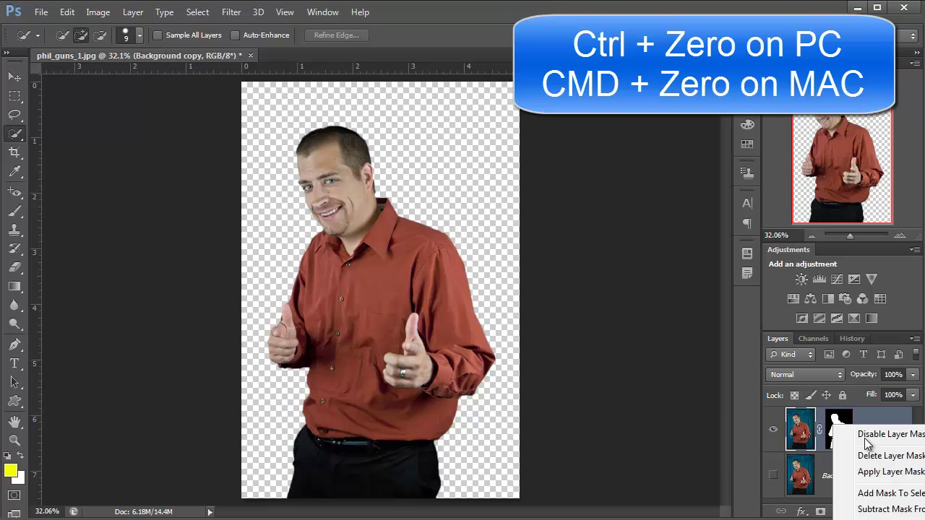
left_click(868, 437)
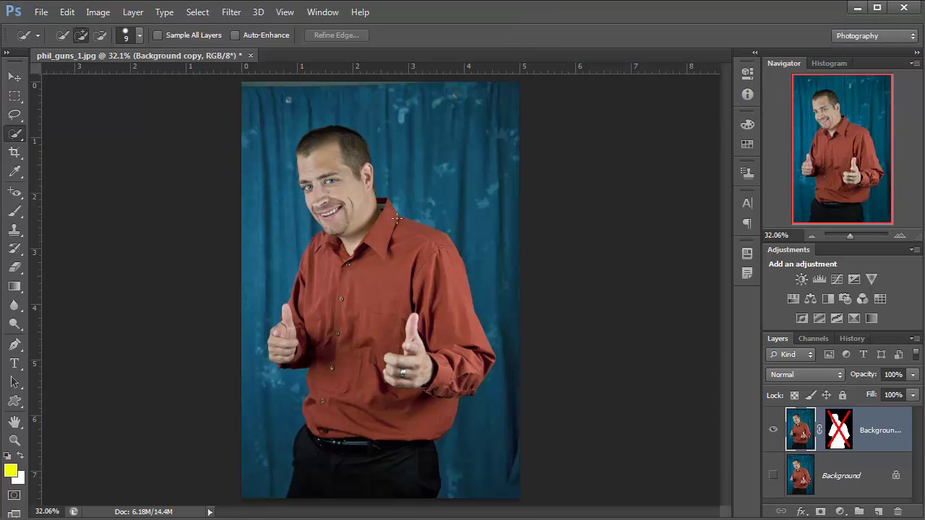
right_click(837, 433)
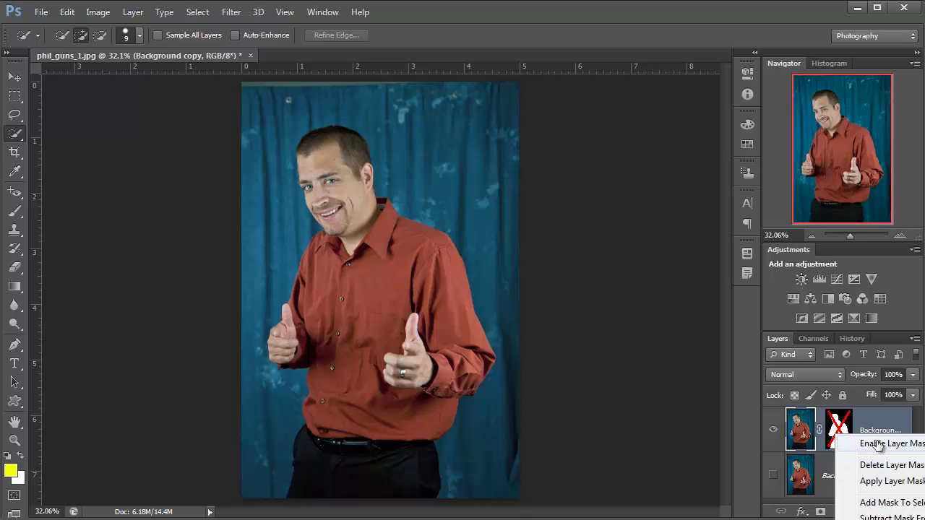
left_click(878, 444)
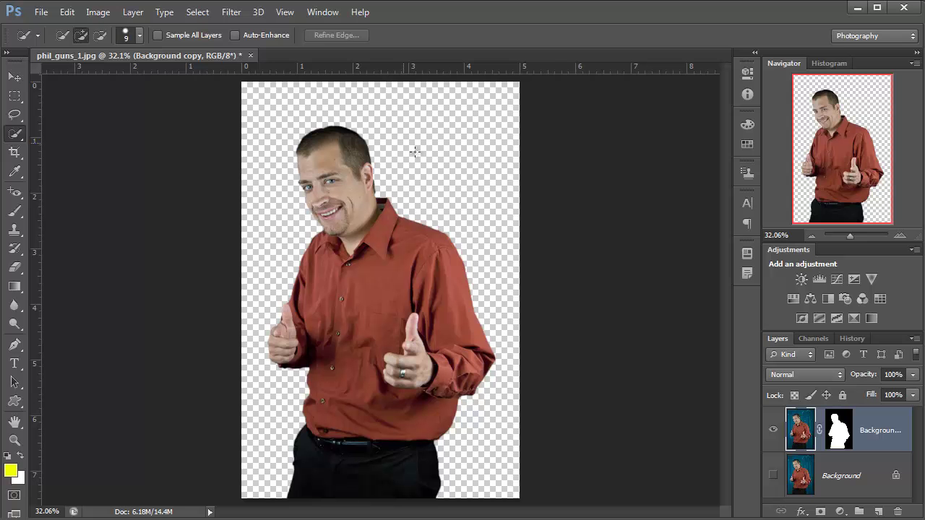
Apply the layer mask to bake the man's cut-out into the Background copy layer.
right_click(834, 433)
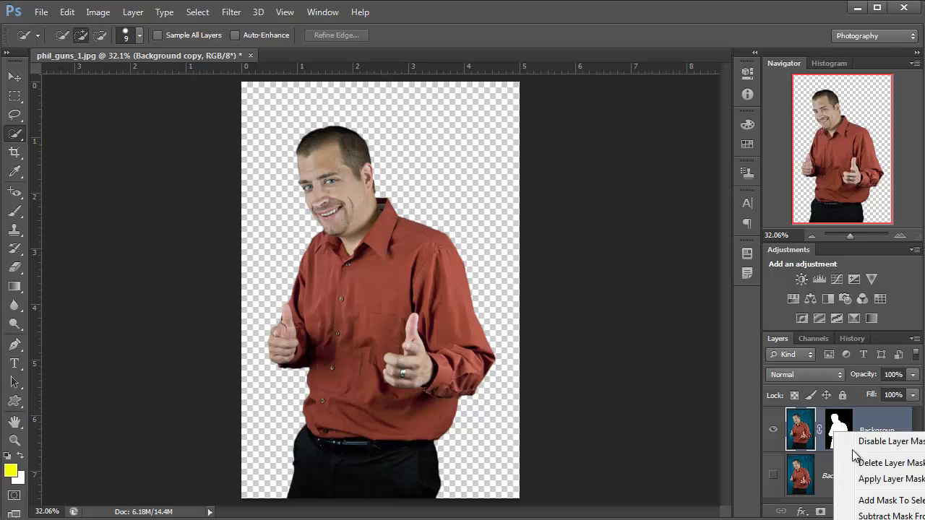
left_click(879, 480)
left_click(922, 299)
left_click_drag(922, 300, 833, 296)
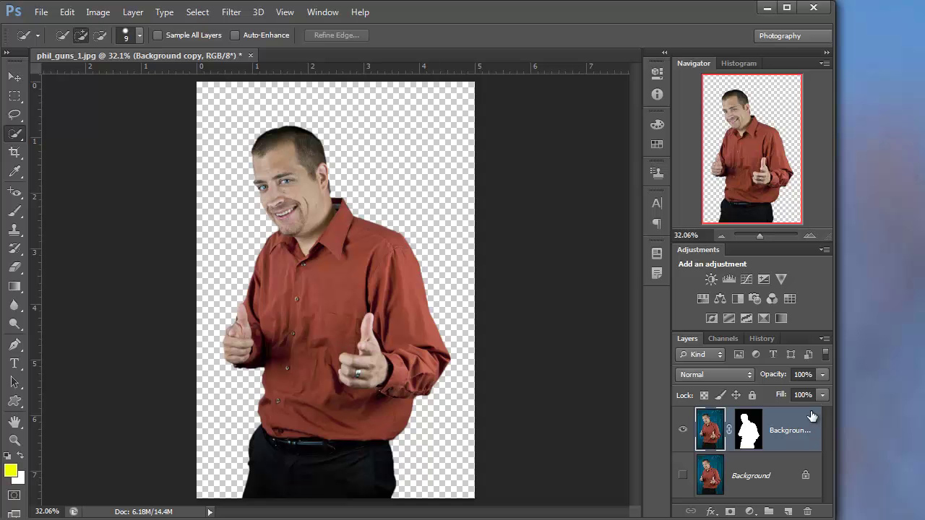
right_click(795, 430)
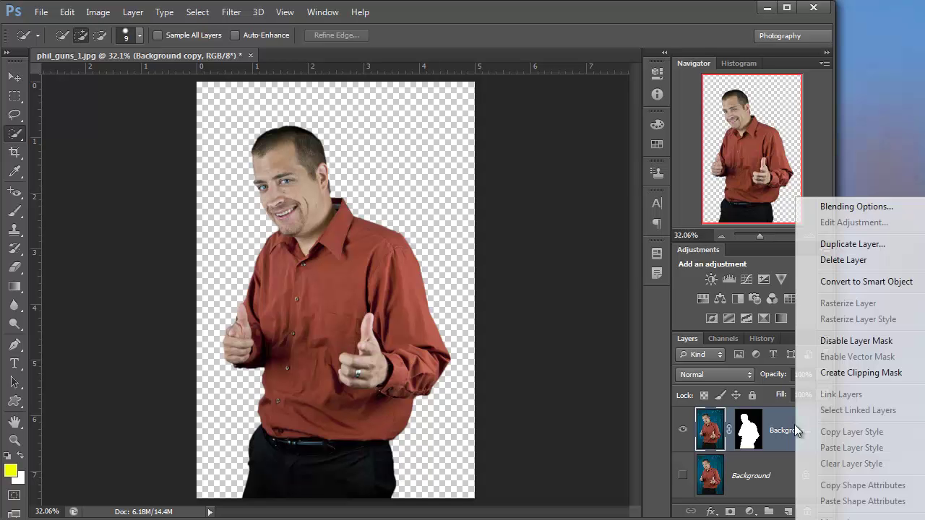
key("Escape")
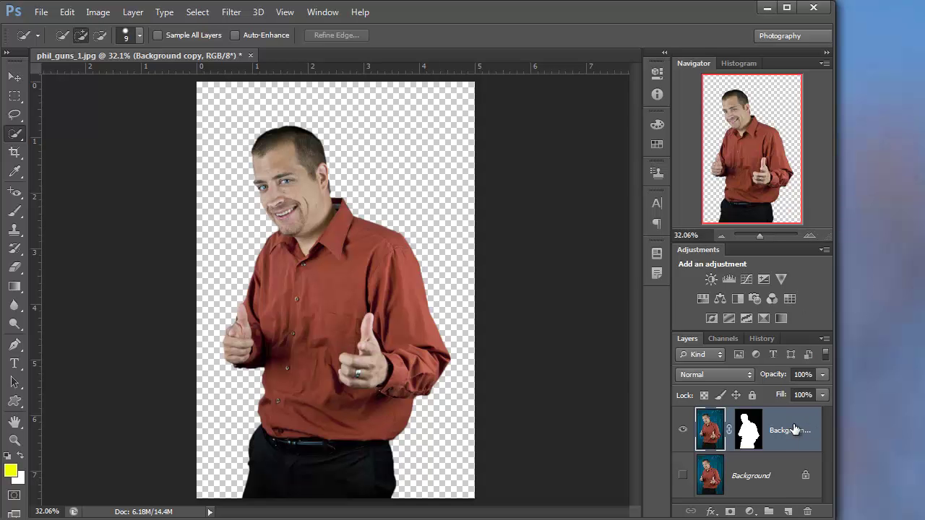
right_click(748, 425)
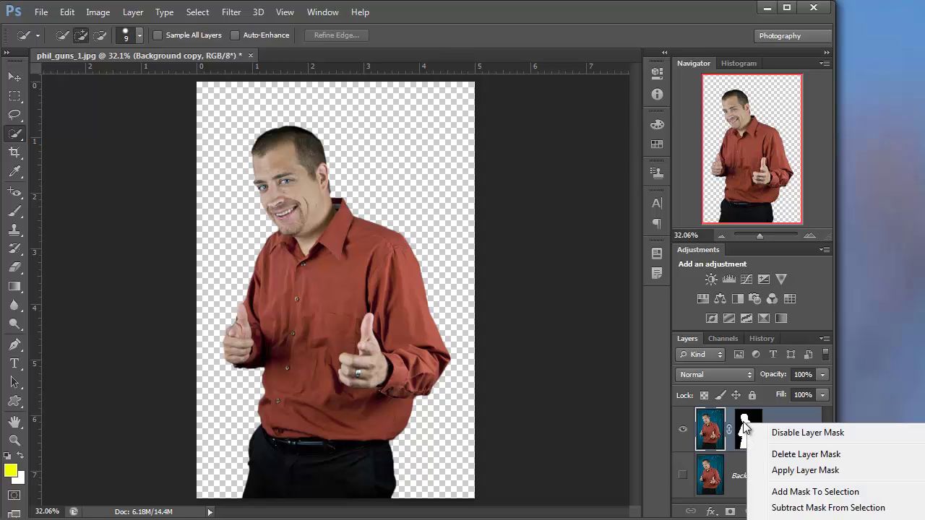
left_click(801, 471)
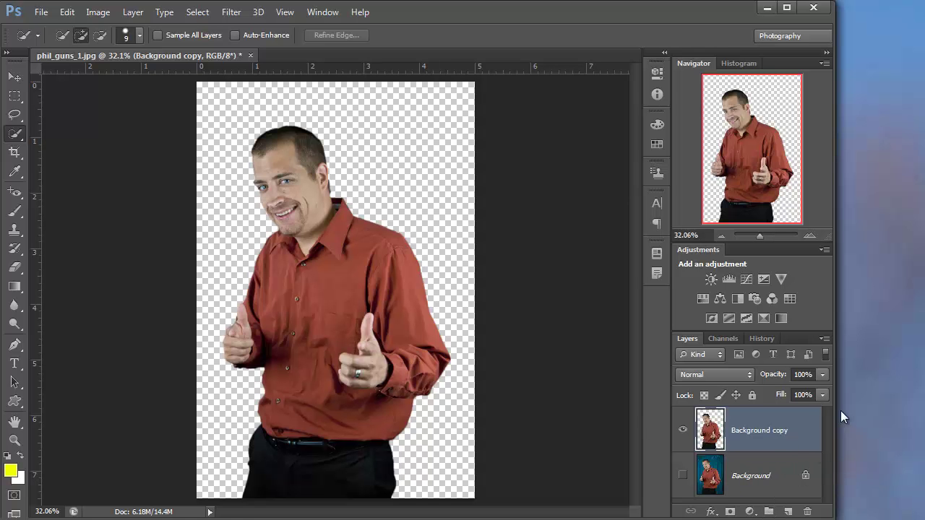
Delete the hidden original Background layer, leaving only the Background copy cut-out.
left_click_drag(836, 416, 917, 416)
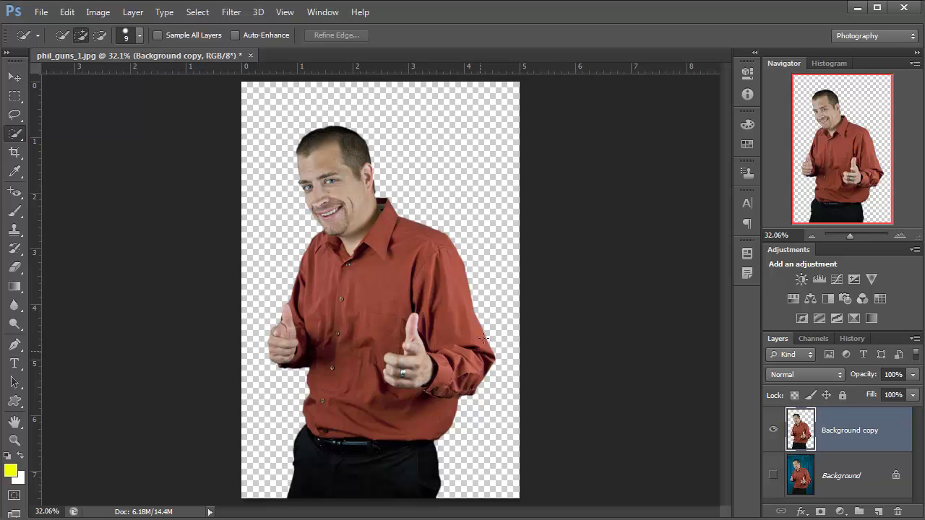
left_click(774, 475)
left_click(773, 476)
left_click(786, 481)
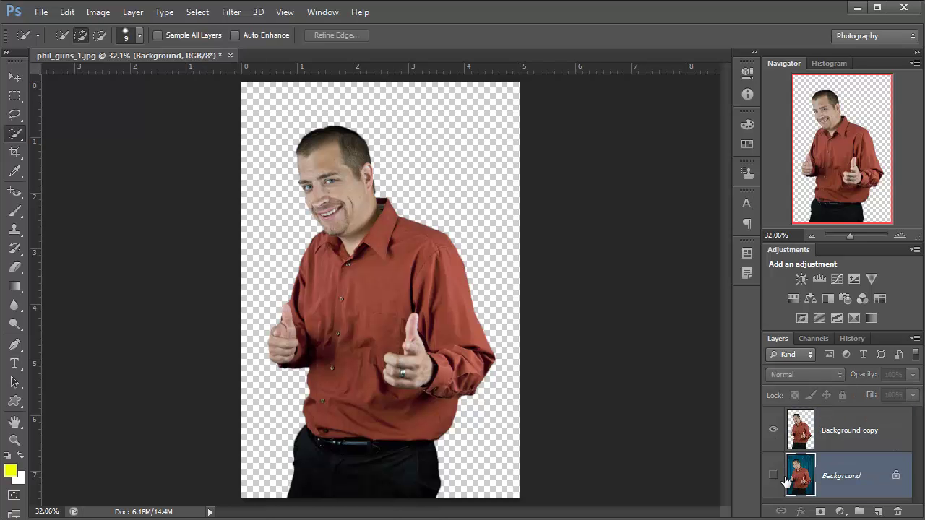
key("Delete")
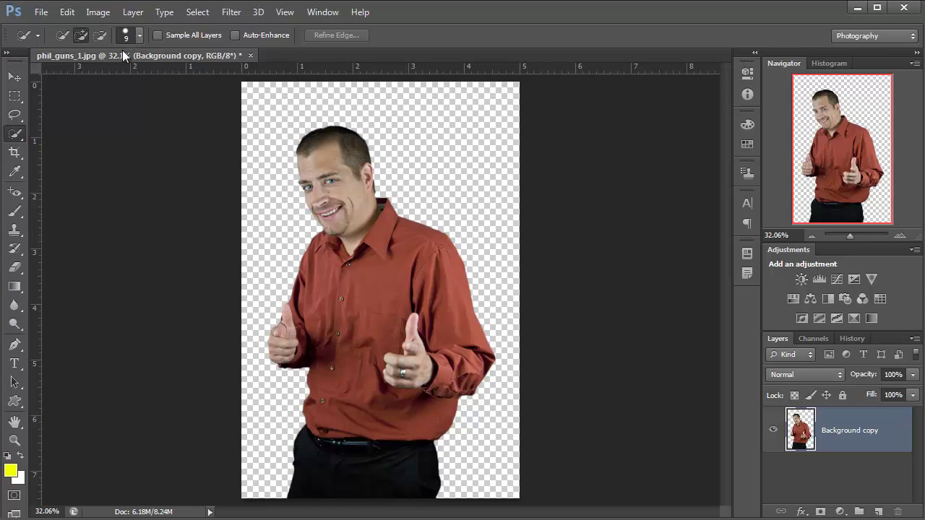
Start Puppet Warp and pin the man's shirt, collar, arm, hand area and bottom in place.
left_click(71, 13)
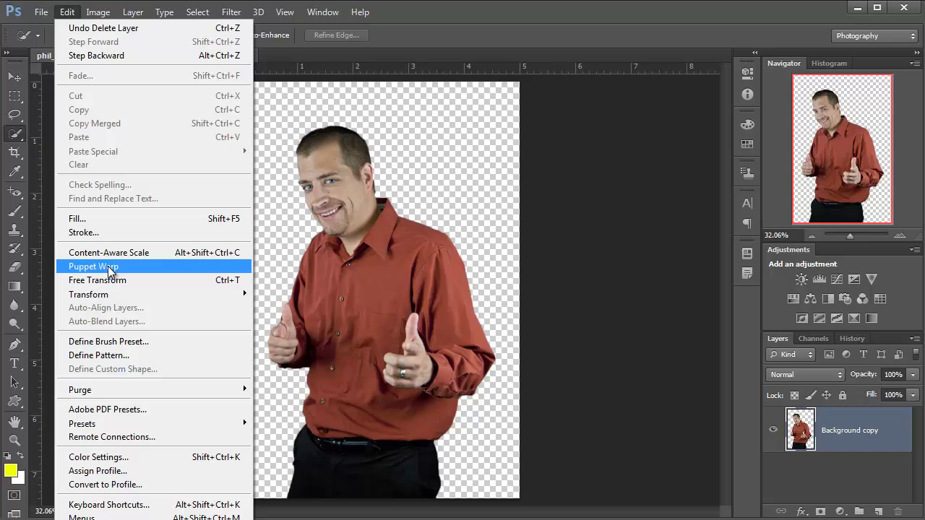
left_click(94, 267)
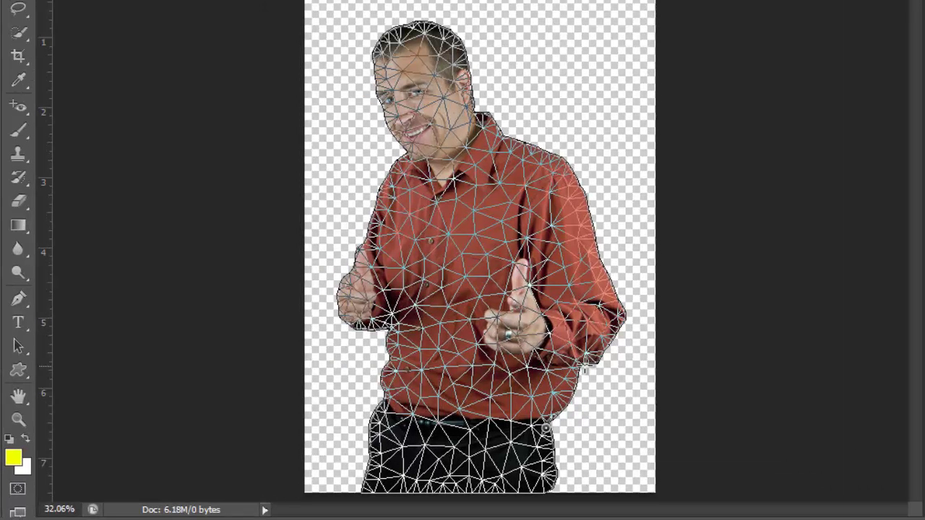
left_click(583, 360)
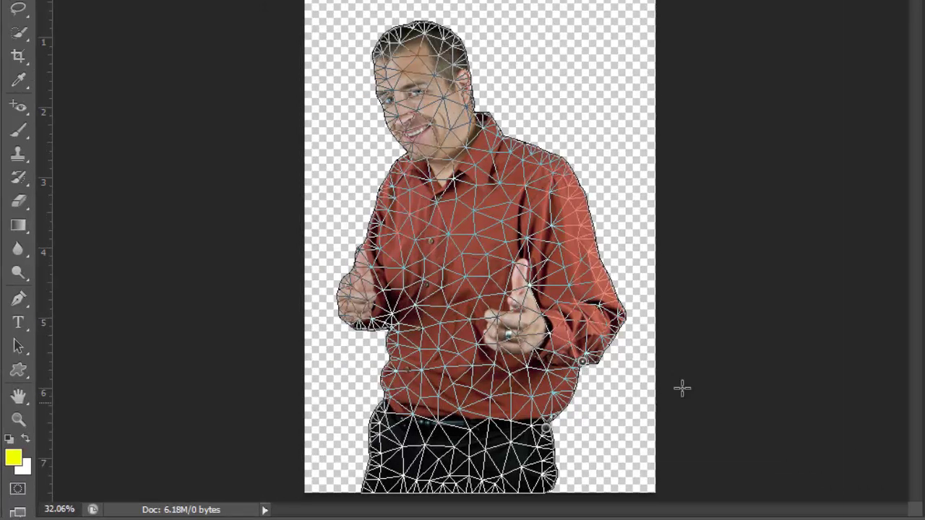
left_click(593, 240)
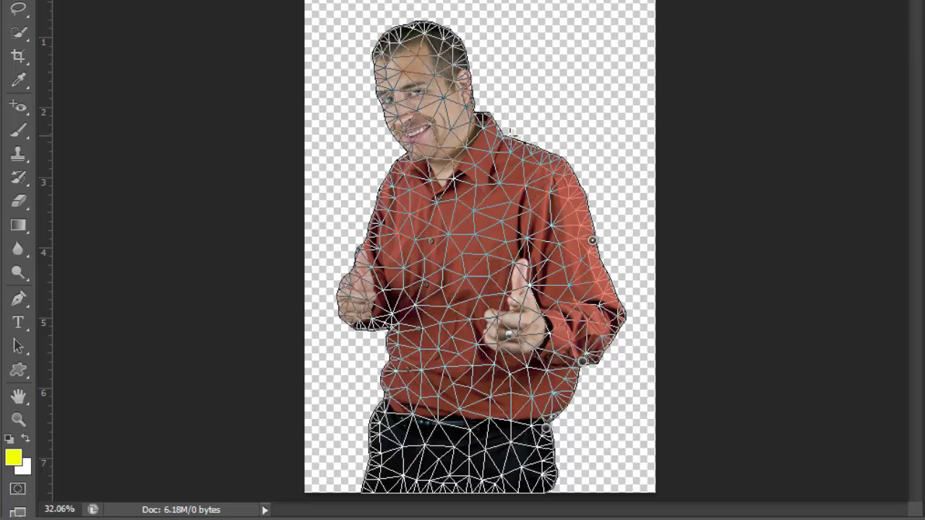
left_click(498, 134)
left_click(362, 243)
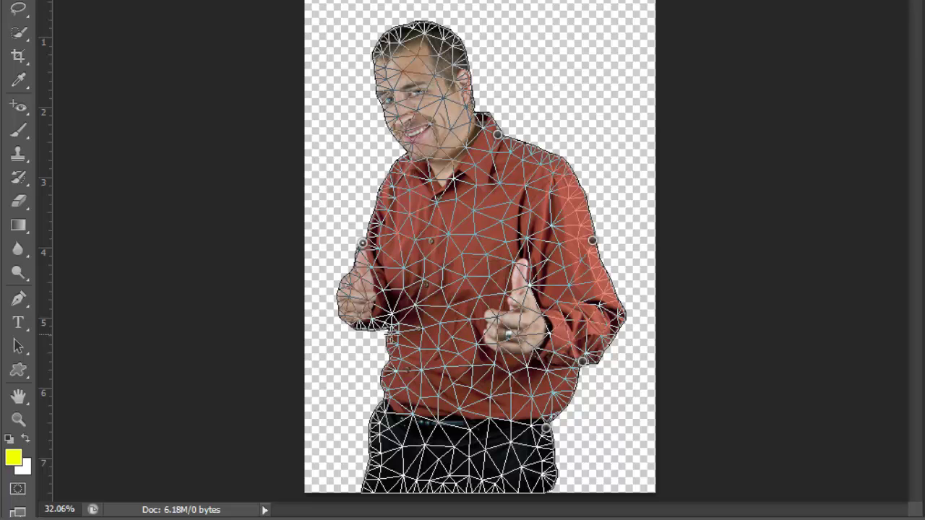
left_click(391, 331)
left_click(362, 489)
Add a neck pin, rotate the head sideways around it, and commit the warp.
left_click(474, 111)
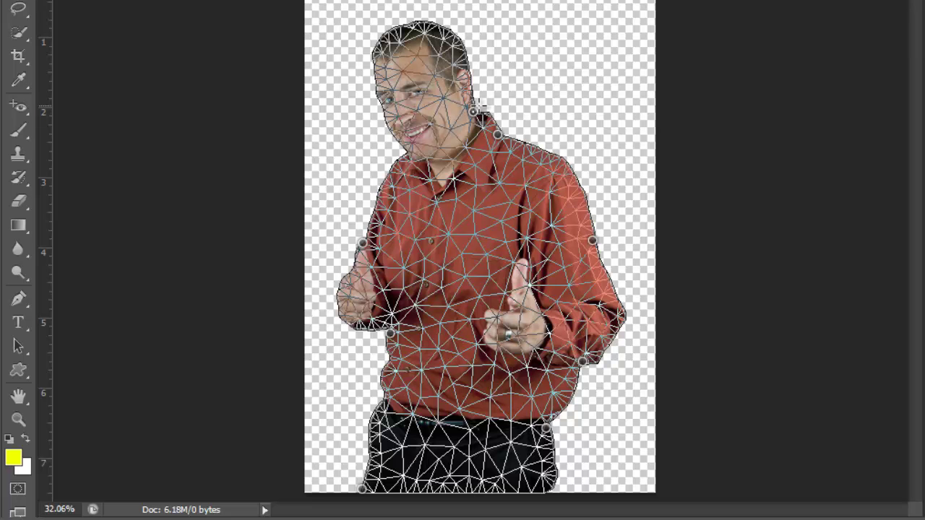
key("alt")
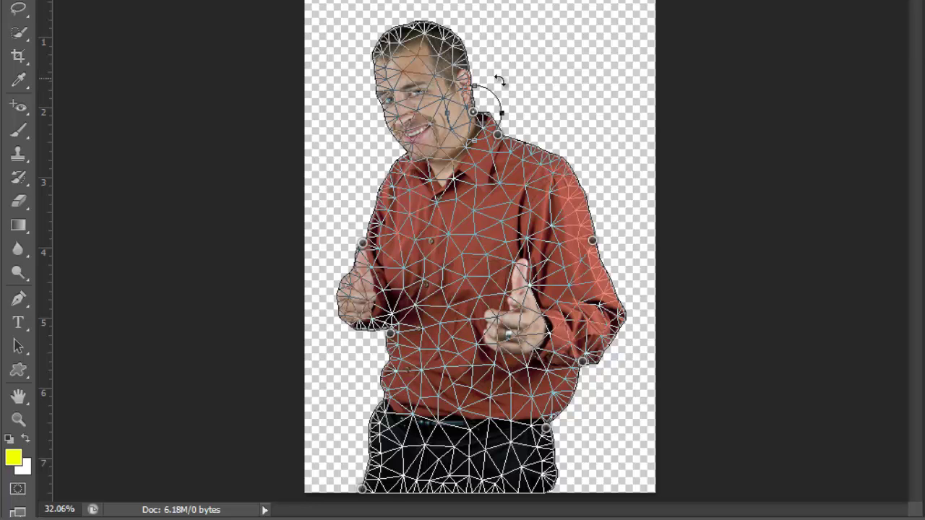
left_click_drag(498, 81, 401, 47)
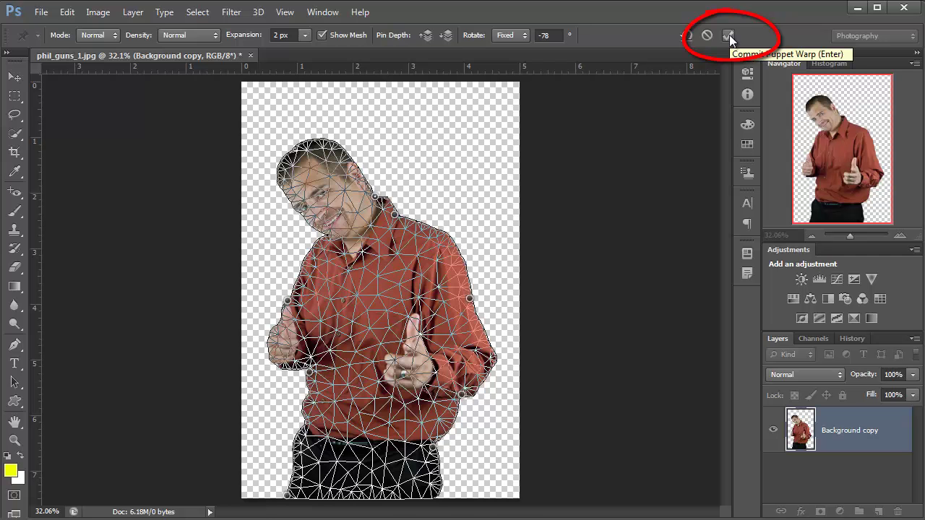
left_click(729, 35)
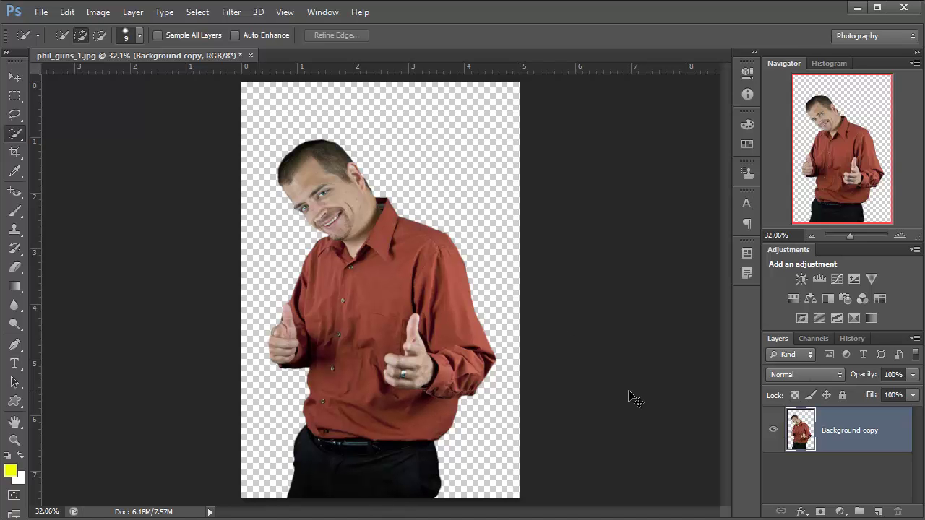
Compare the tilted head against the upright version, then zoom in on the hairline.
key("ctrl+z")
key("ctrl+z")
key("ctrl+z")
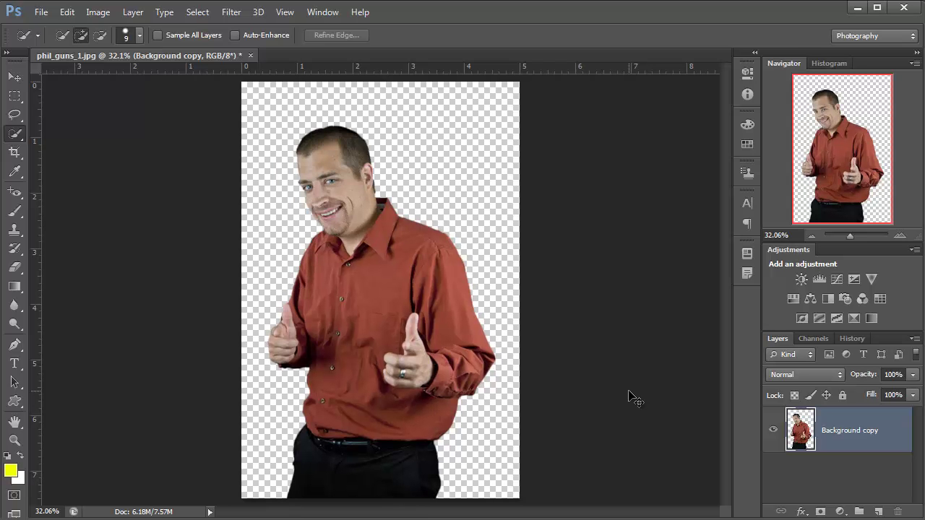
key("ctrl+z")
key("ctrl+z")
key("ctrl+z")
key("ctrl+z")
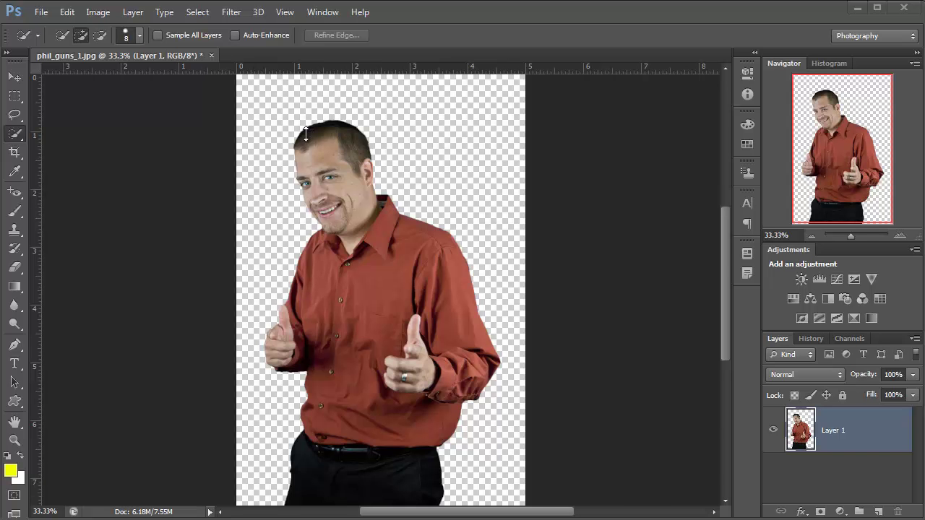
left_click_drag(330, 163, 343, 178)
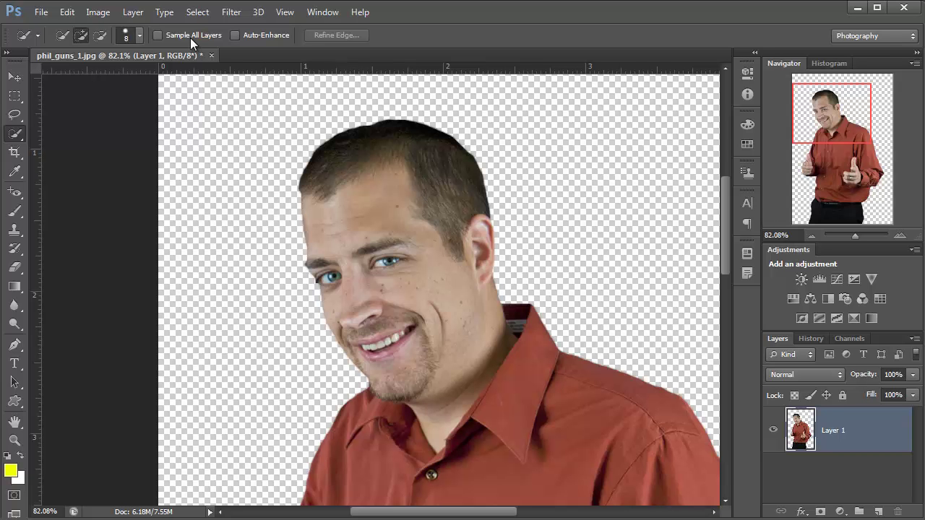
Convert the image to CMYK Color and float the Channels panel over the canvas.
left_click(99, 12)
mouse_move(141, 29)
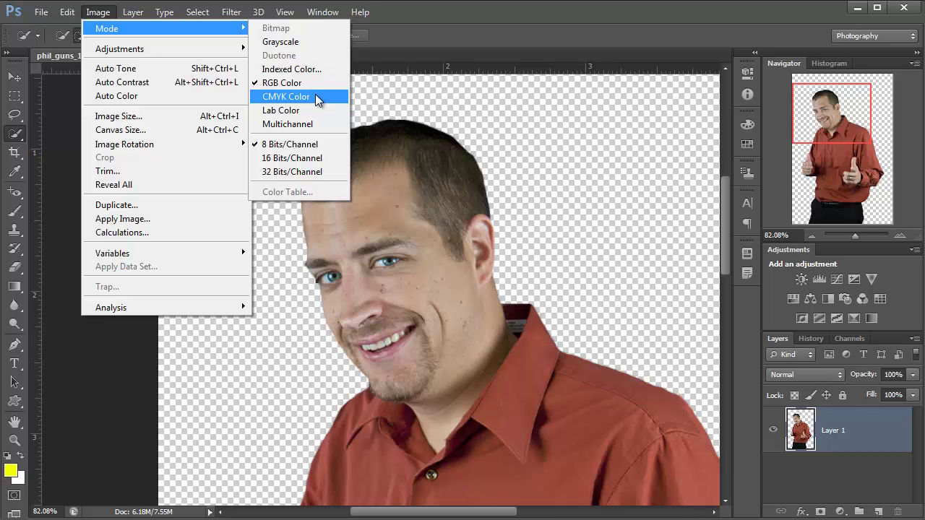
left_click(316, 96)
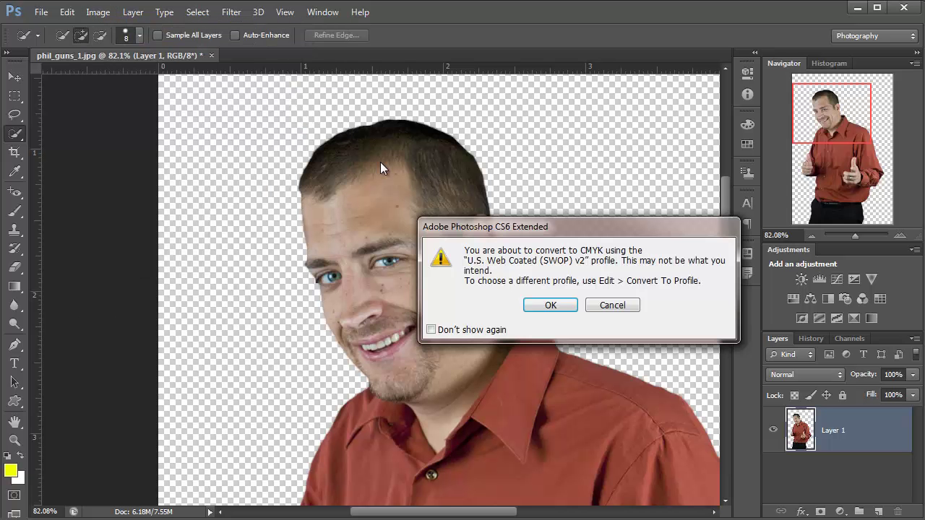
left_click(550, 305)
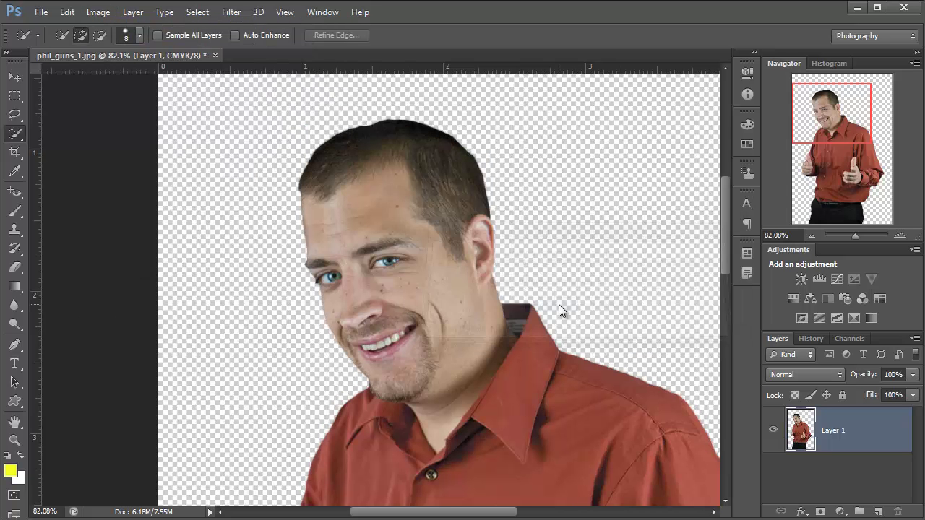
left_click_drag(850, 339, 579, 32)
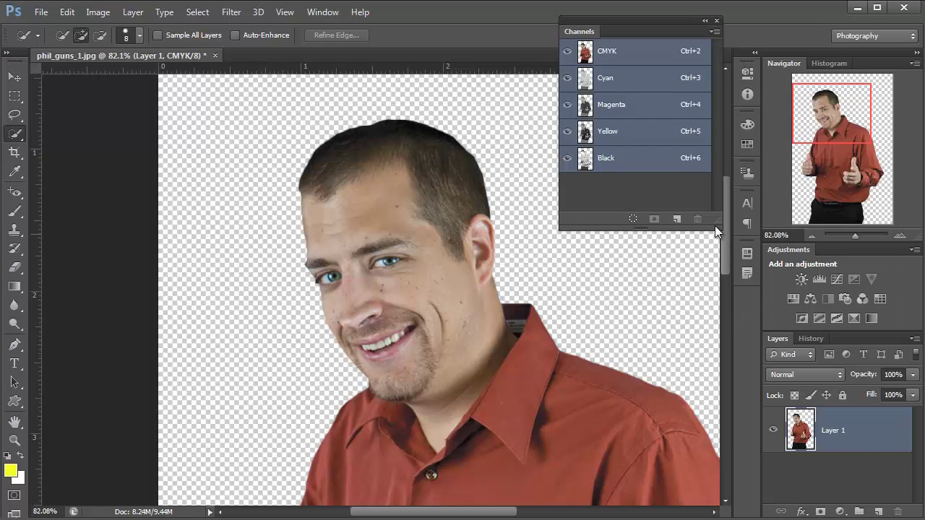
Duplicate the Black channel as Black copy and open Levels on it.
left_click(613, 162)
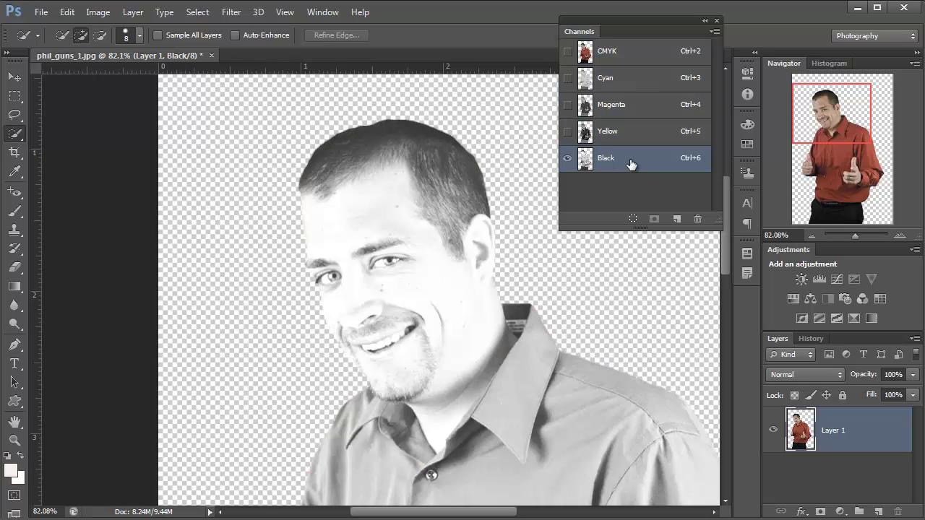
left_click_drag(654, 161, 677, 220)
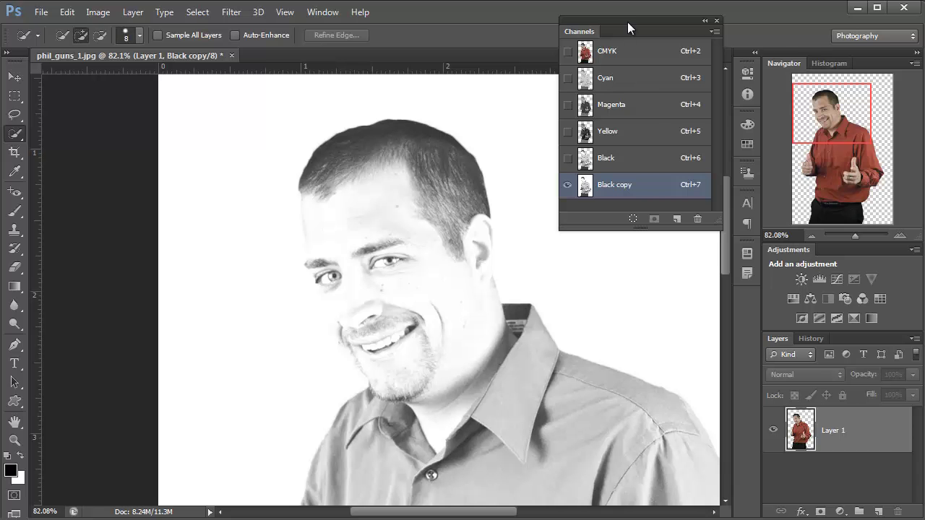
left_click_drag(632, 18, 733, 13)
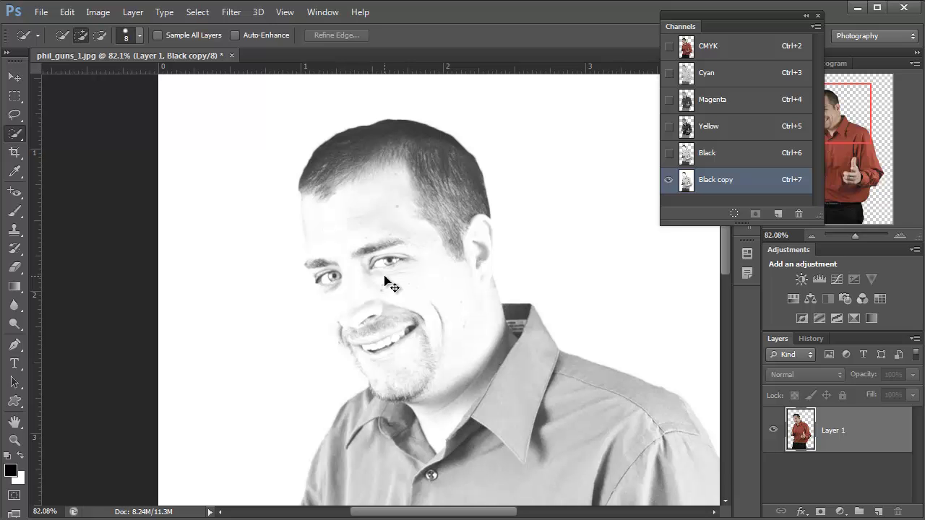
key("ctrl+l")
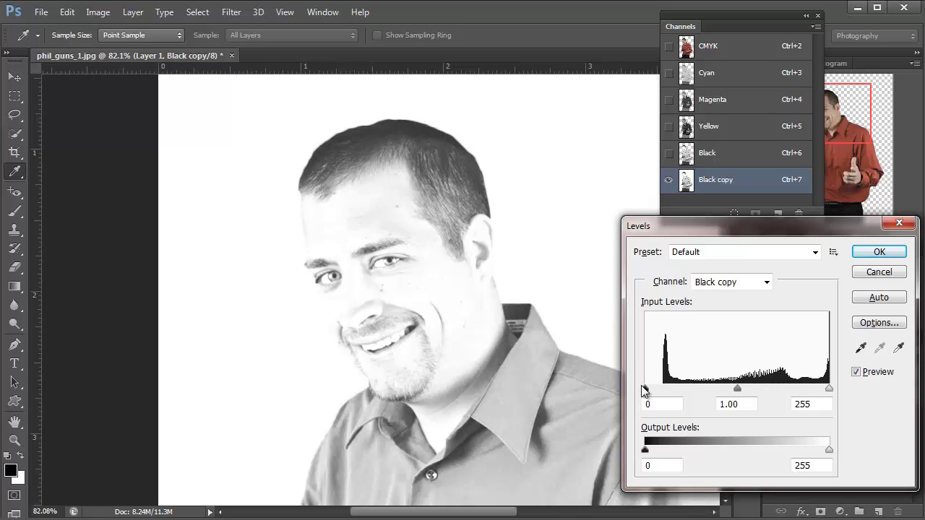
Apply input levels of 107, 1.00 and 194 to the Black copy channel.
left_click_drag(646, 389, 666, 389)
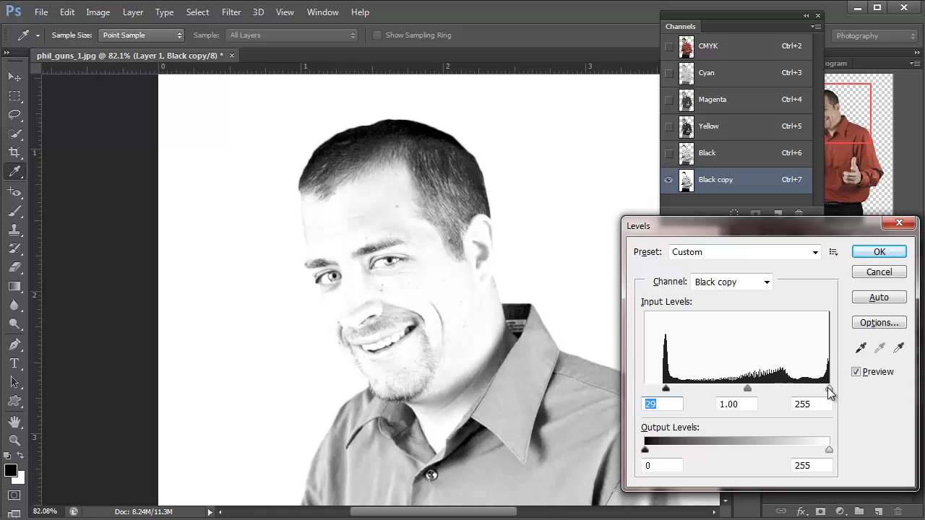
mouse_move(830, 390)
left_mouse_down()
mouse_move(818, 391)
mouse_move(828, 391)
left_mouse_up()
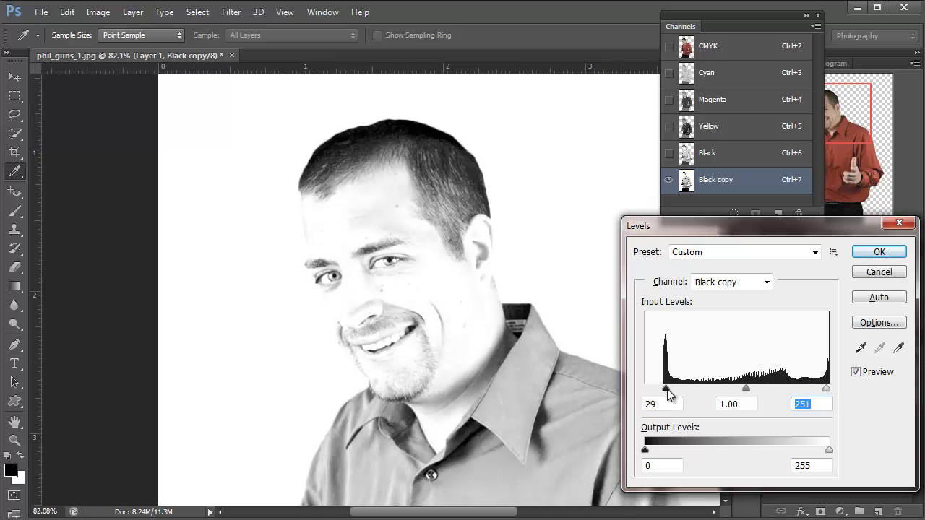
left_click_drag(666, 388, 723, 391)
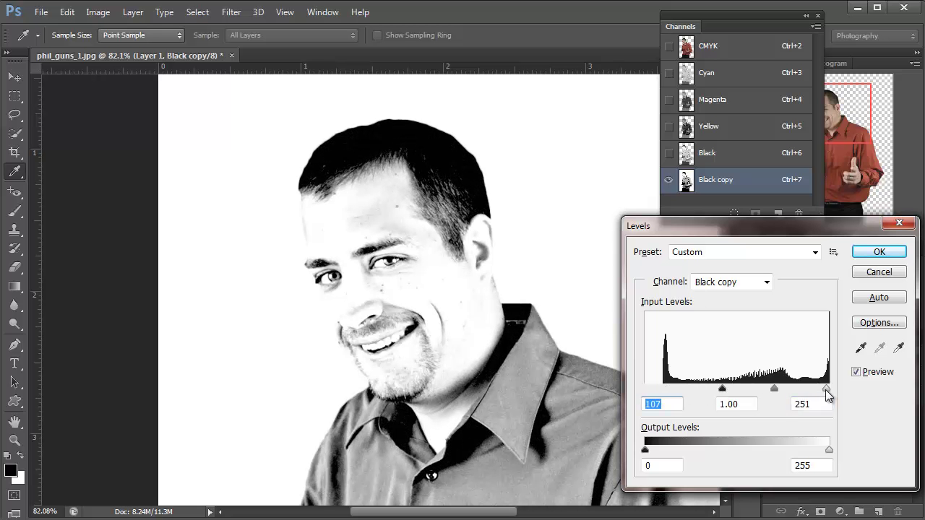
left_click_drag(826, 390, 788, 409)
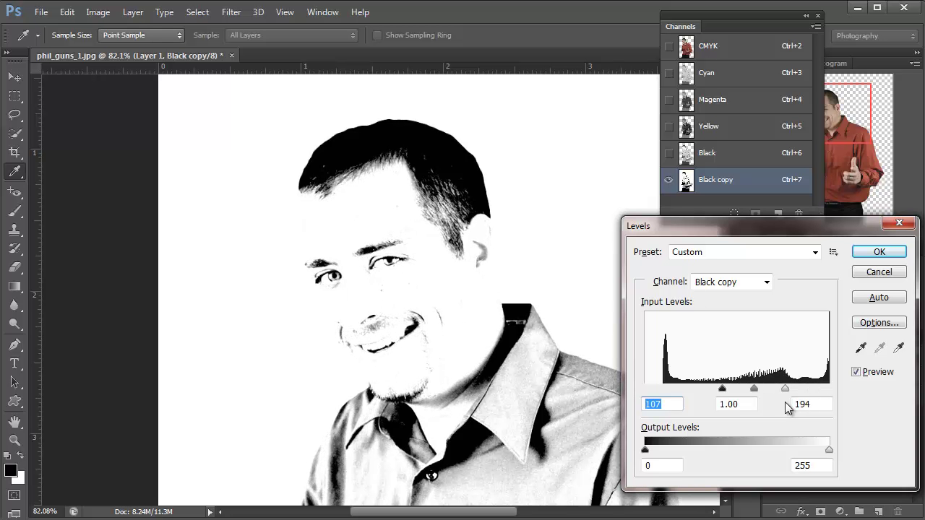
left_click_drag(788, 409, 788, 410)
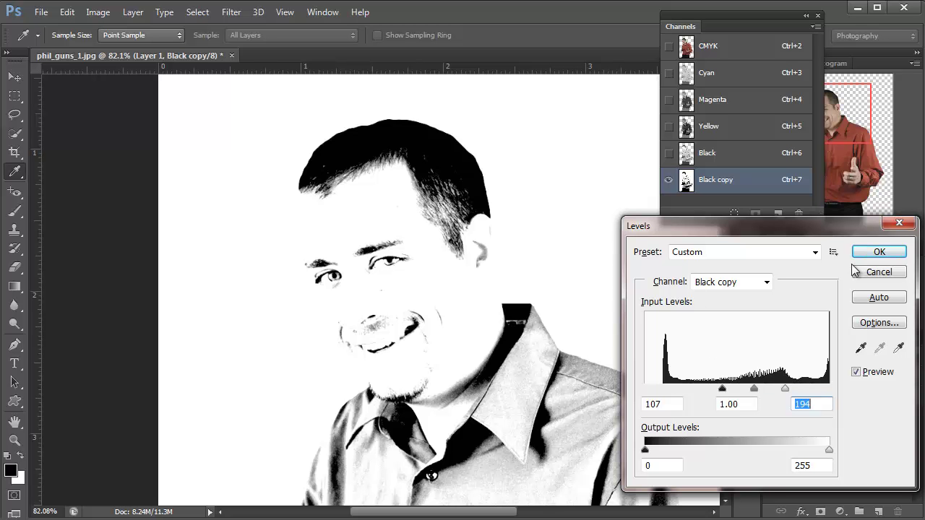
left_click(879, 252)
key("w")
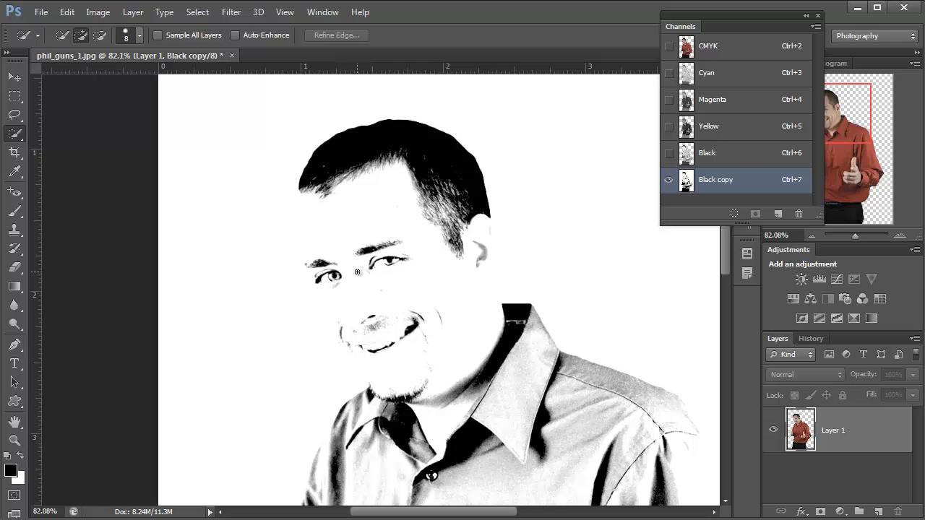
Set up the Brush at 100% opacity, 100% hardness and 100 px size.
left_click(15, 211)
mouse_move(368, 270)
left_mouse_down()
mouse_move(378, 274)
mouse_move(314, 353)
left_mouse_up()
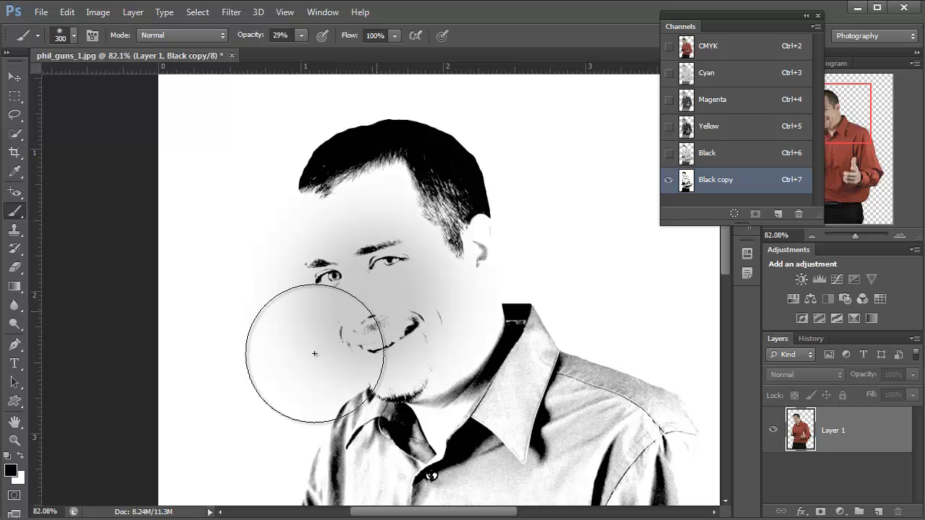
key("ctrl+z")
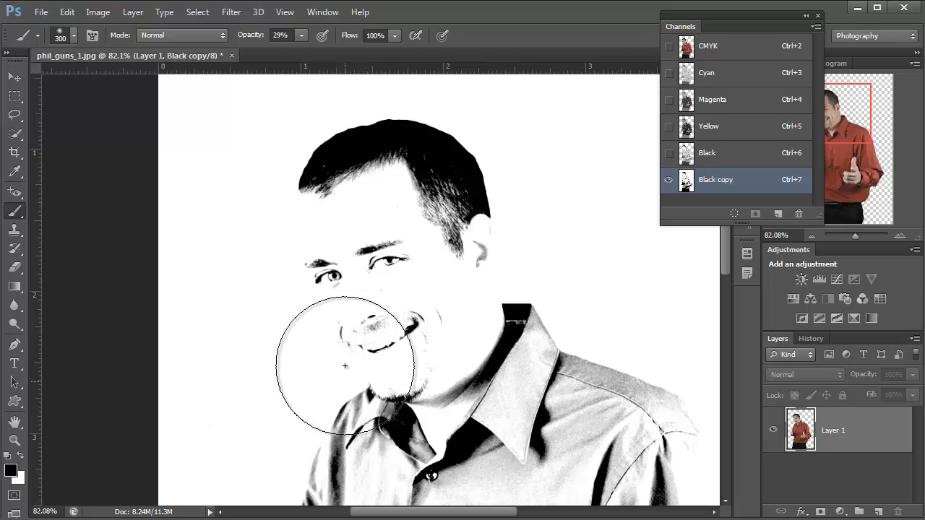
left_click(301, 34)
left_click_drag(305, 51, 410, 50)
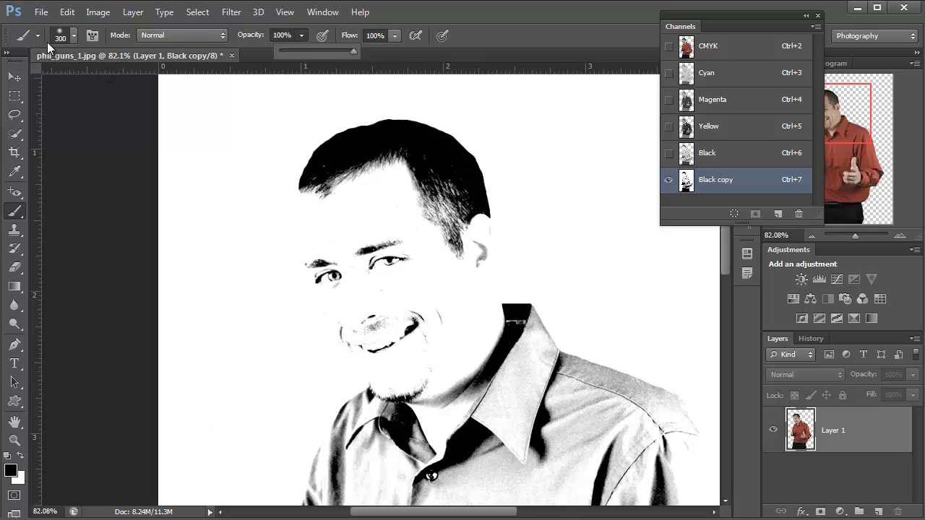
left_click(73, 35)
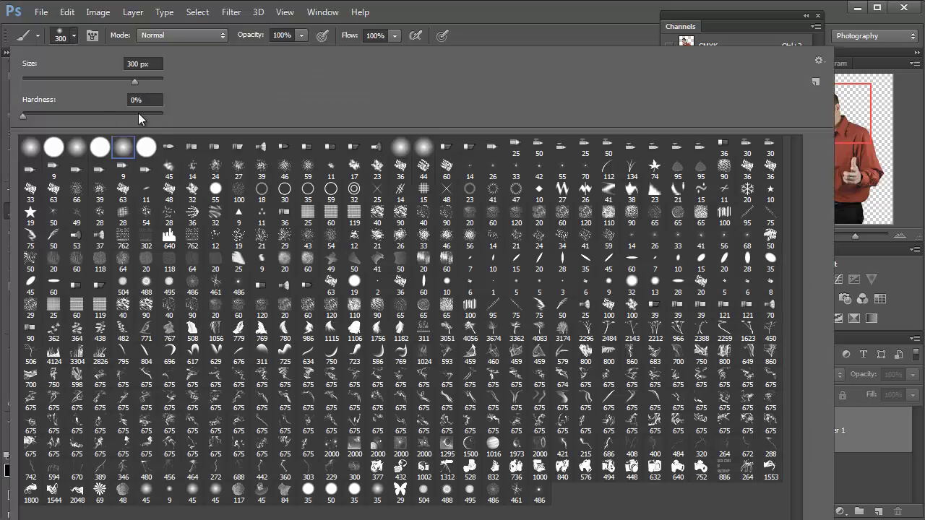
left_click_drag(138, 113, 219, 116)
left_click(571, 39)
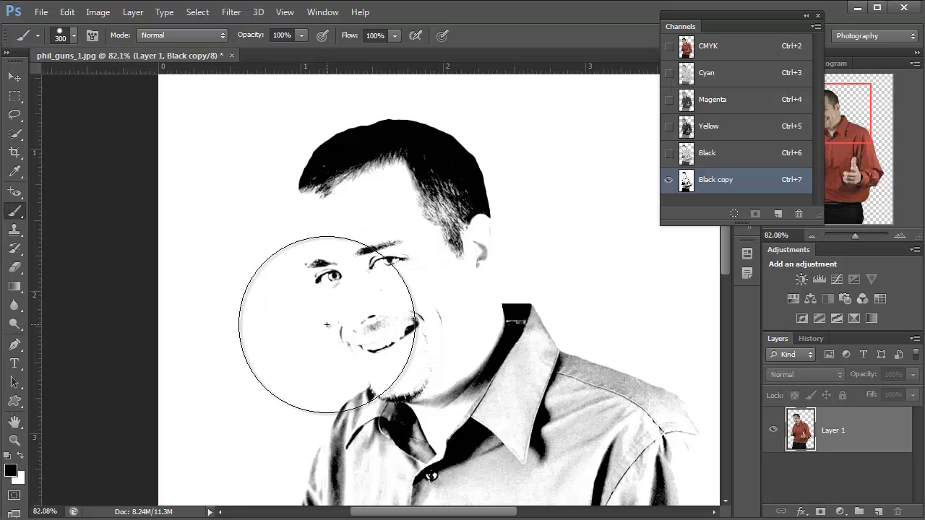
key("bracketleft")
key("bracketleft")
key("bracketleft")
key("bracketleft")
key("bracketleft")
key("bracketleft")
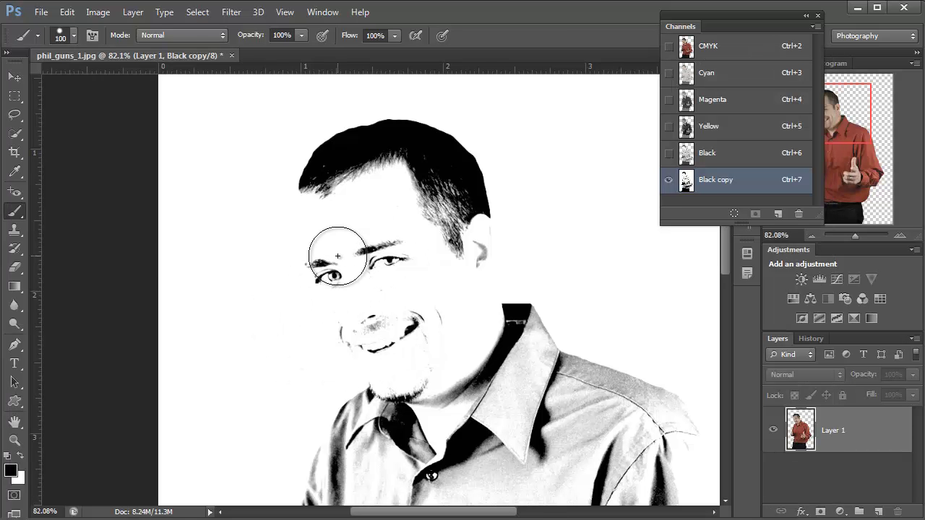
Paint the face, chin, neck, collar and ear white in Black copy.
left_click(20, 455)
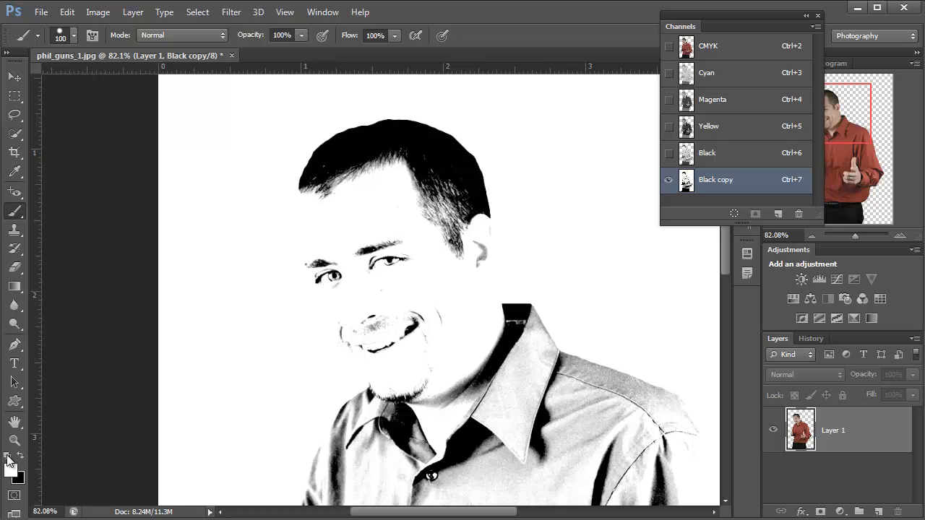
mouse_move(338, 272)
left_mouse_down()
mouse_move(318, 284)
mouse_move(337, 260)
mouse_move(375, 298)
mouse_move(410, 296)
left_mouse_up()
left_click_drag(347, 392, 394, 429)
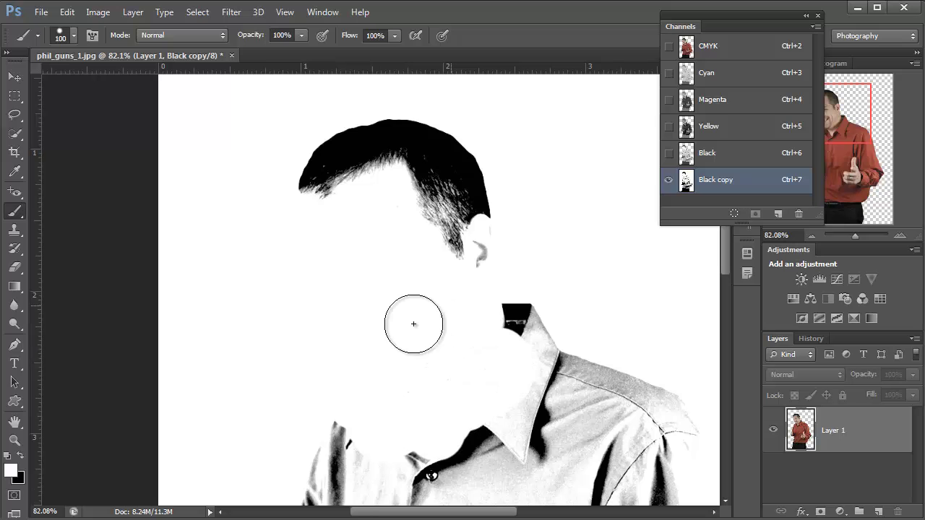
mouse_move(412, 325)
left_mouse_down()
mouse_move(311, 503)
mouse_move(473, 514)
mouse_move(481, 500)
mouse_move(590, 470)
mouse_move(683, 462)
mouse_move(637, 423)
mouse_move(516, 466)
mouse_move(610, 388)
mouse_move(558, 293)
mouse_move(511, 355)
left_mouse_up()
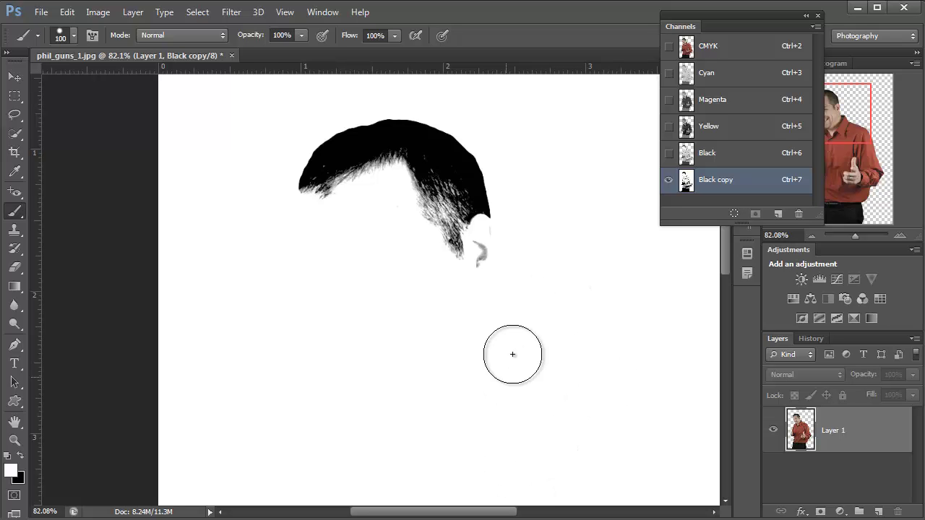
key("bracketleft")
key("bracketleft")
key("bracketleft")
key("bracketleft")
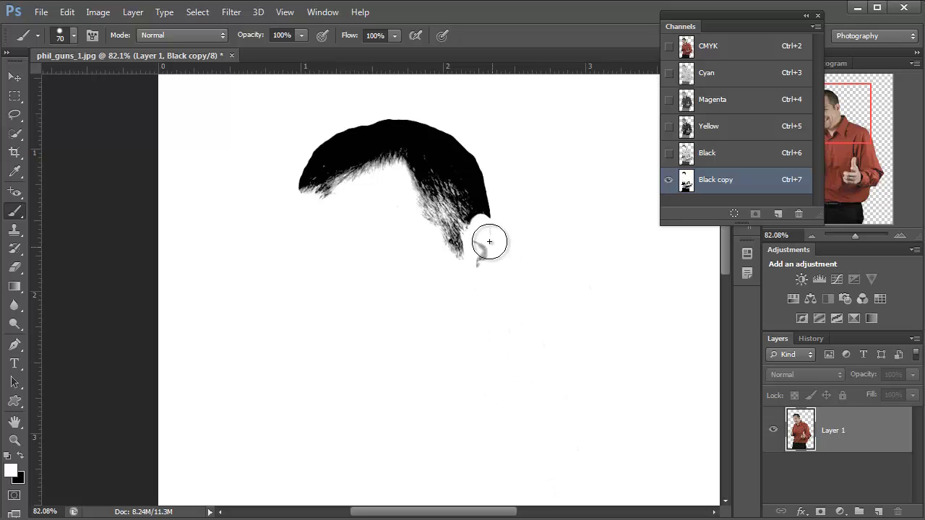
left_click_drag(484, 262, 488, 279)
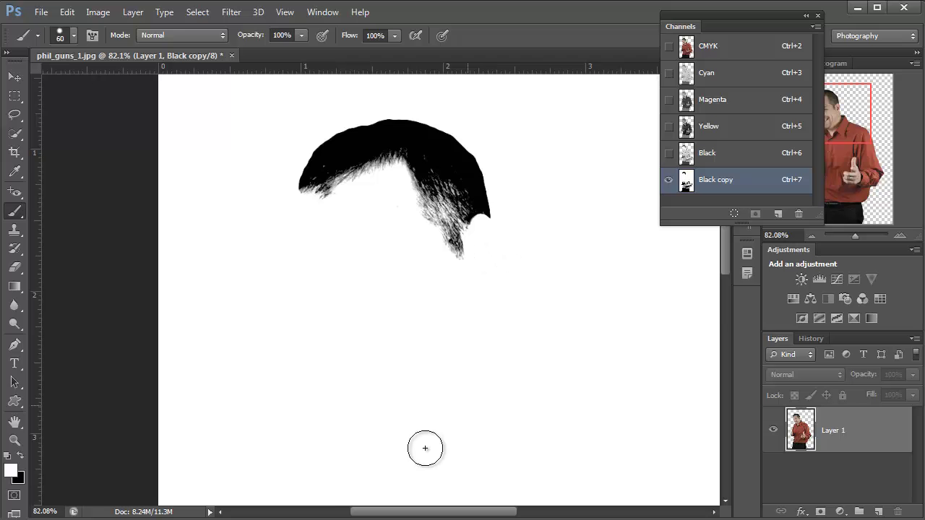
left_click_drag(424, 444, 363, 194)
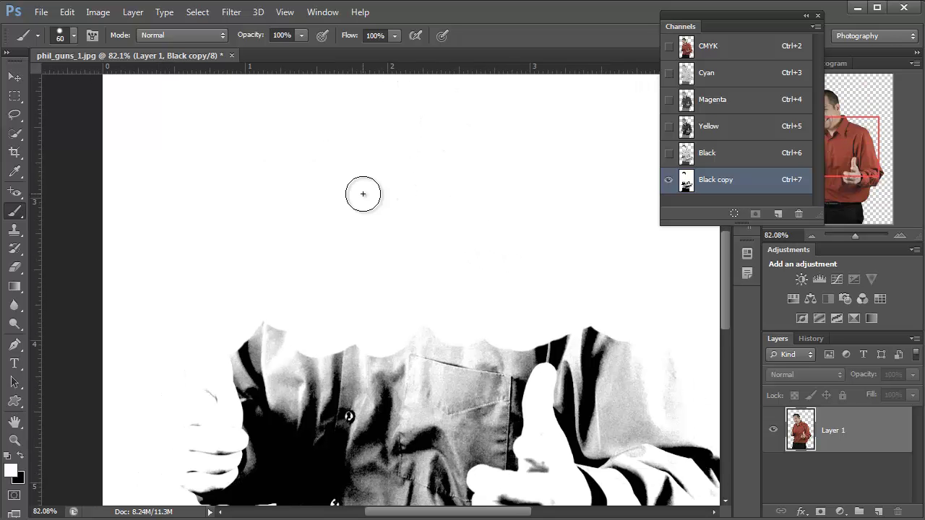
Paint the shirt, hands and trousers white, then load Black copy as a selection.
key("ctrl+minus")
key("ctrl+minus")
key("ctrl+minus")
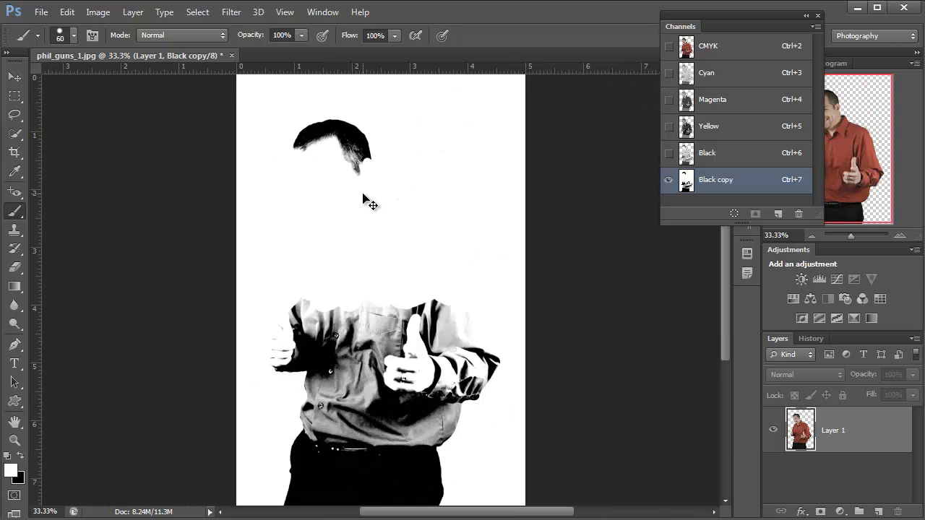
key("ctrl+minus")
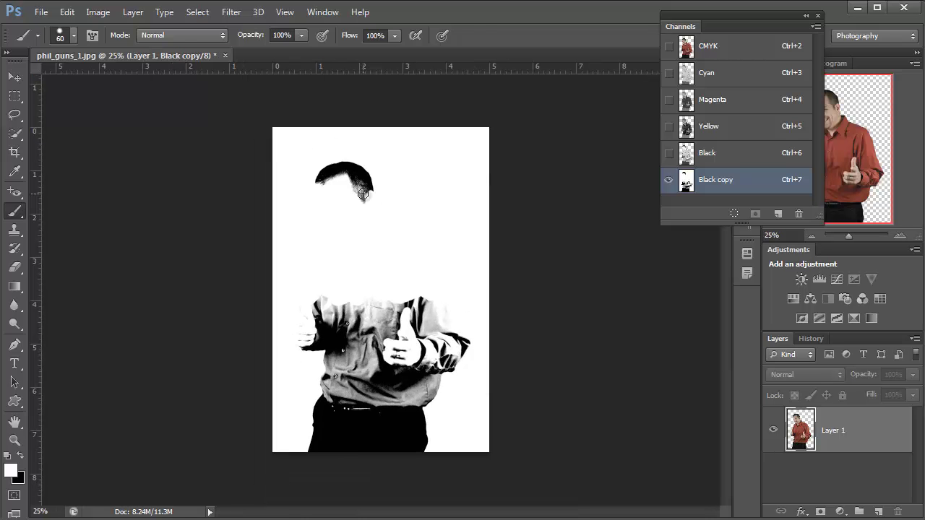
key("p")
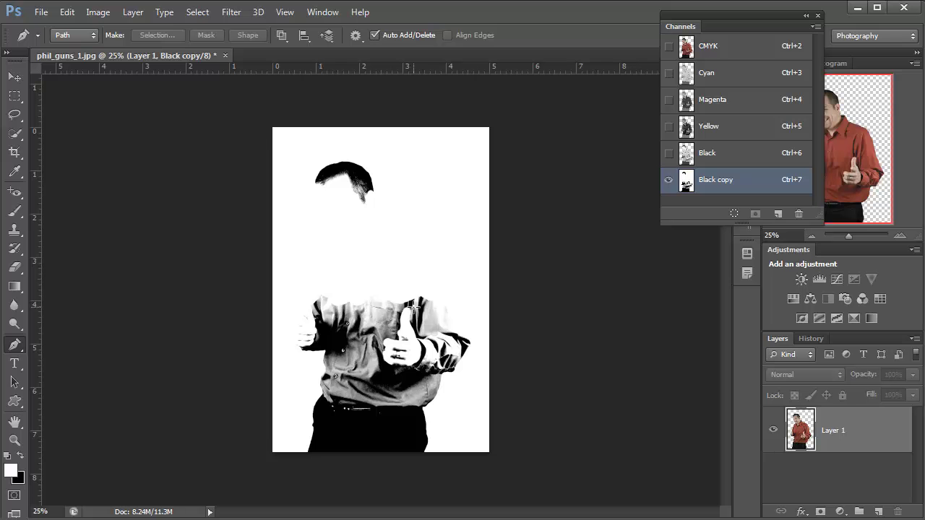
left_click(16, 211)
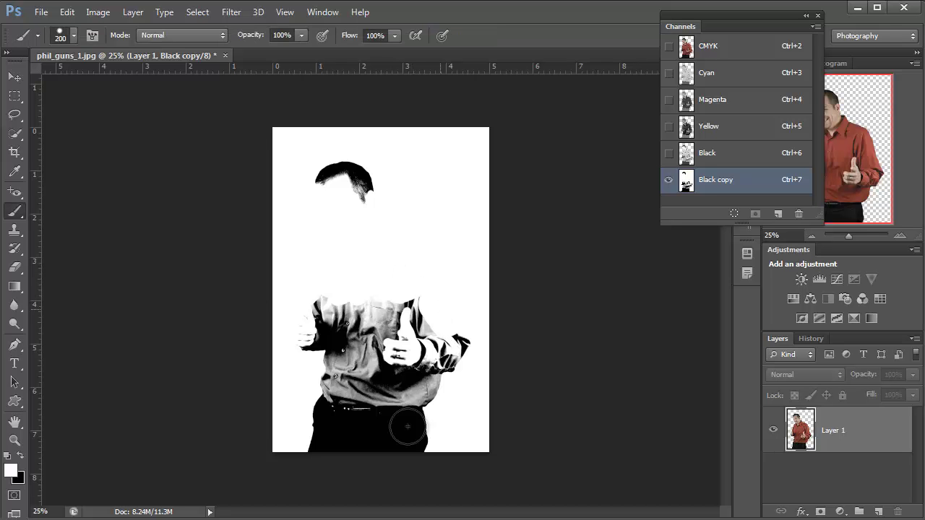
mouse_move(407, 428)
left_mouse_down()
mouse_move(397, 481)
mouse_move(424, 391)
mouse_move(411, 441)
mouse_move(389, 428)
mouse_move(328, 336)
mouse_move(324, 345)
mouse_move(392, 440)
mouse_move(330, 479)
left_mouse_up()
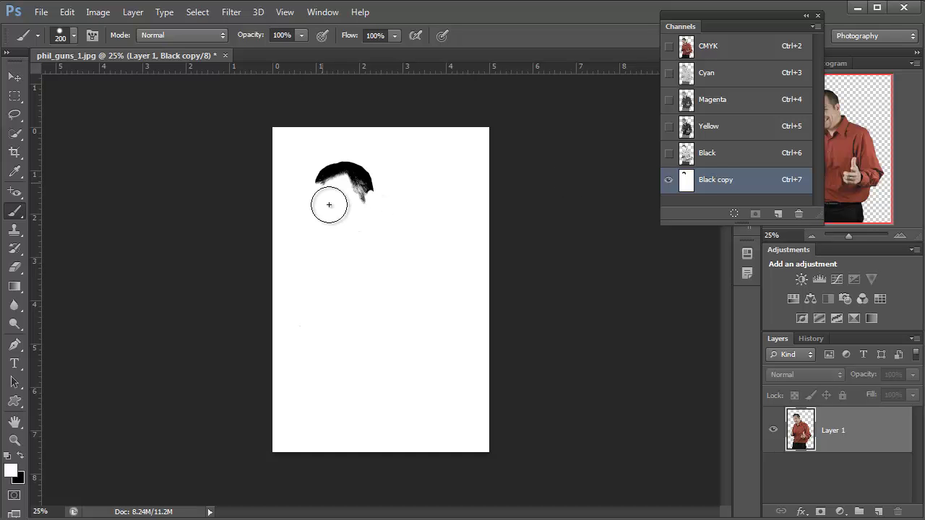
left_click_drag(727, 187, 734, 215)
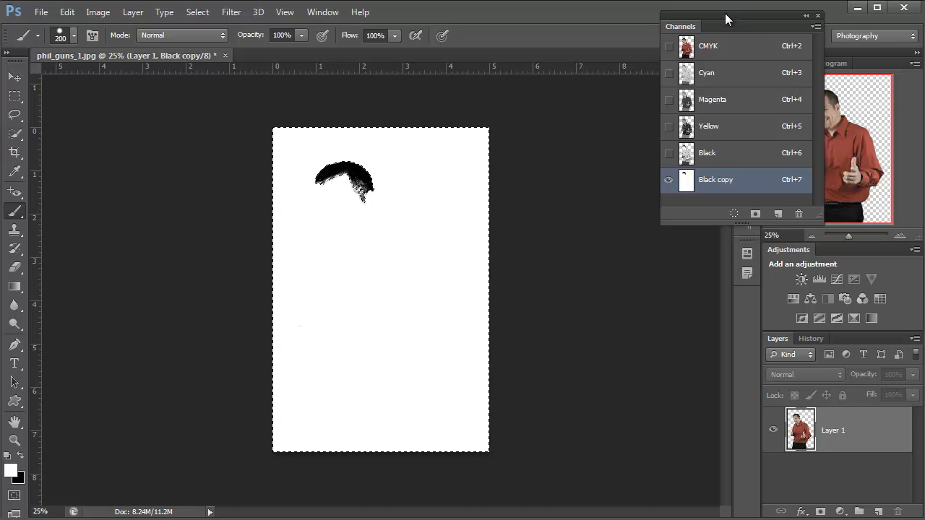
Close Channels, select Layer 1 and invert the selection to cover the hair.
left_click(817, 15)
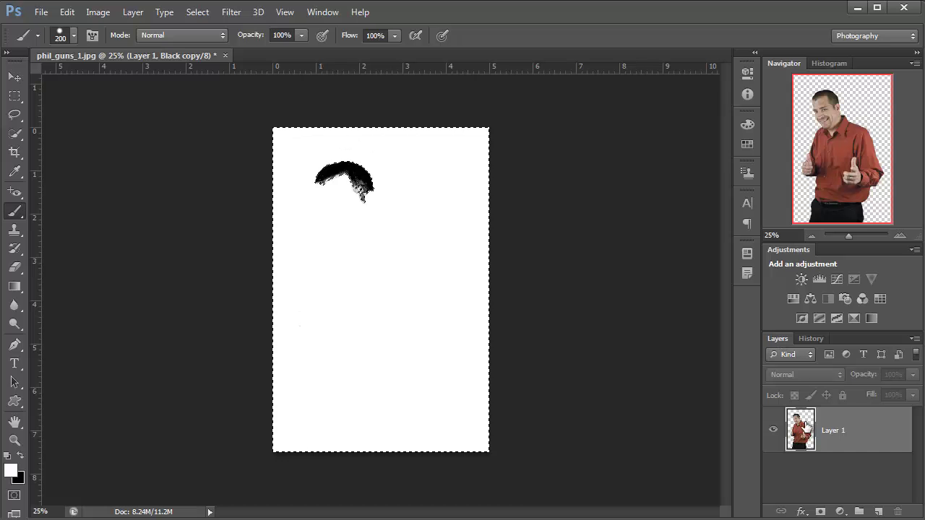
left_click(806, 426)
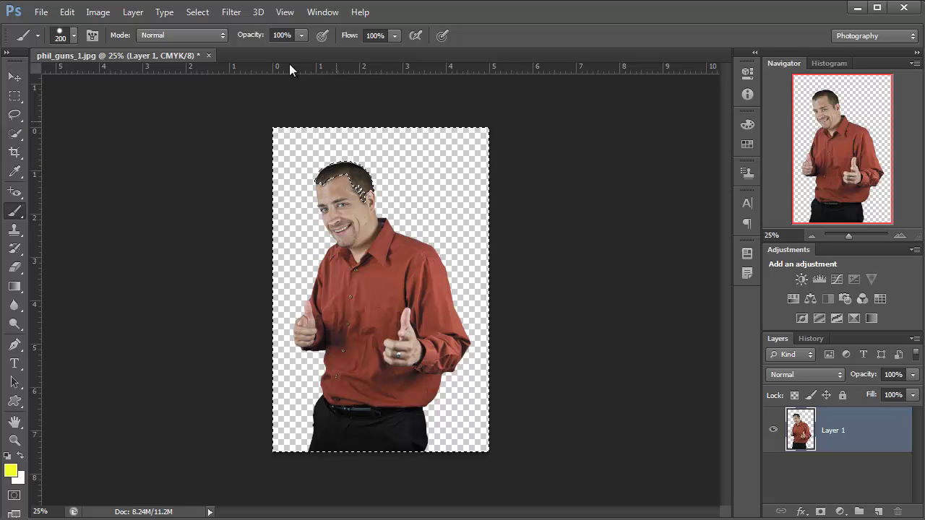
left_click(197, 10)
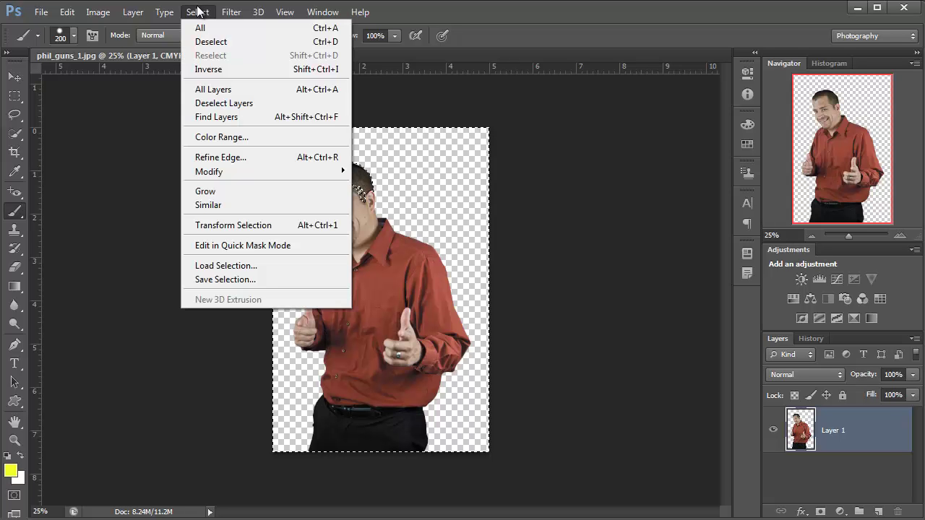
left_click(209, 69)
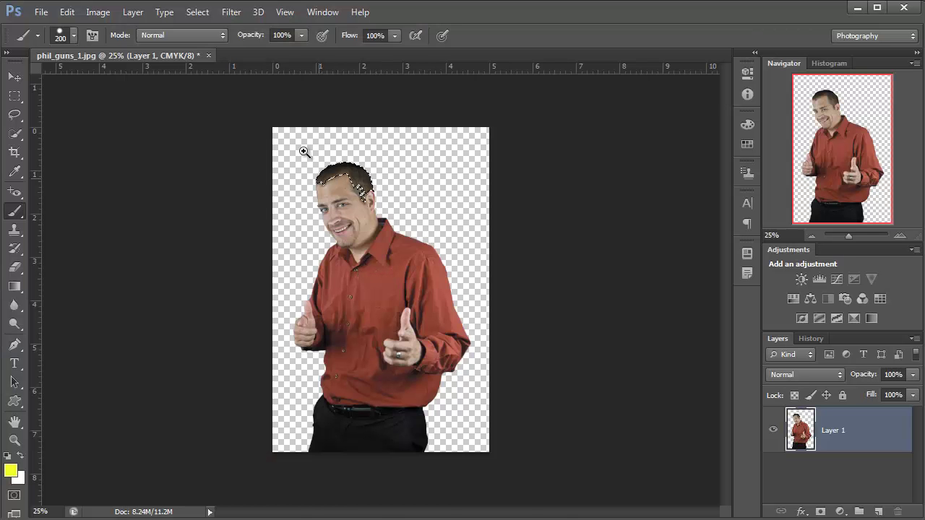
Zoom in on the man's head, centre it in view, and deselect to inspect the hair.
left_click_drag(304, 151, 394, 260)
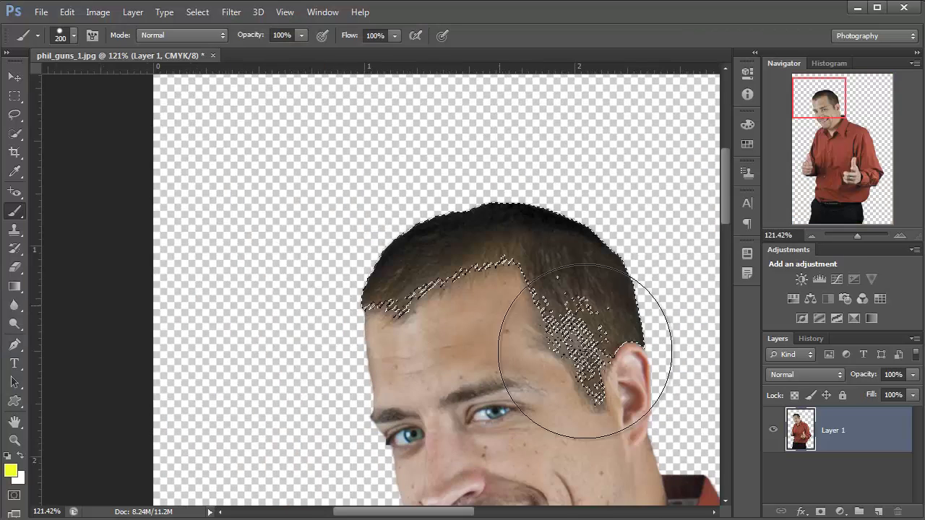
key("space")
mouse_move(487, 381)
left_mouse_down()
mouse_move(404, 347)
mouse_move(402, 294)
left_mouse_up()
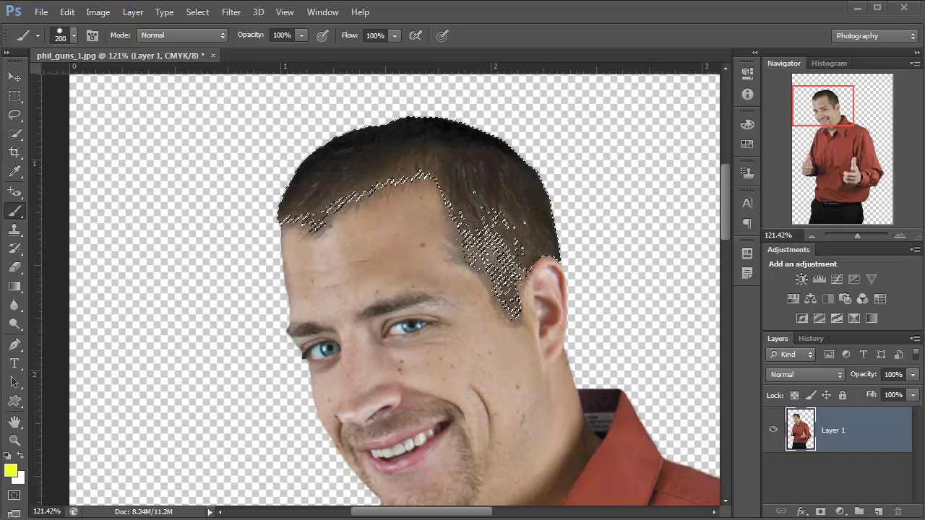
key("ctrl+d")
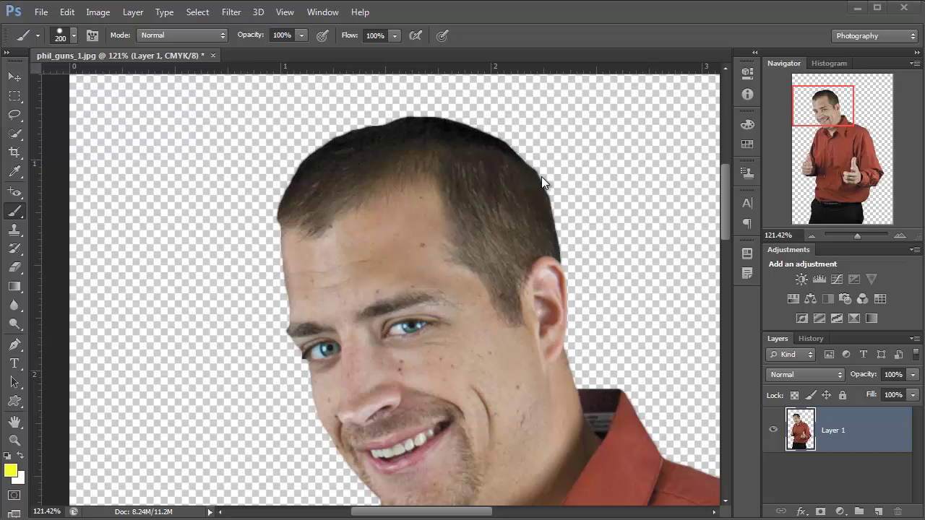
Reselect the hair, refine its edge with a 1.6 px radius, then deselect.
key("shift+ctrl+d")
left_click(207, 12)
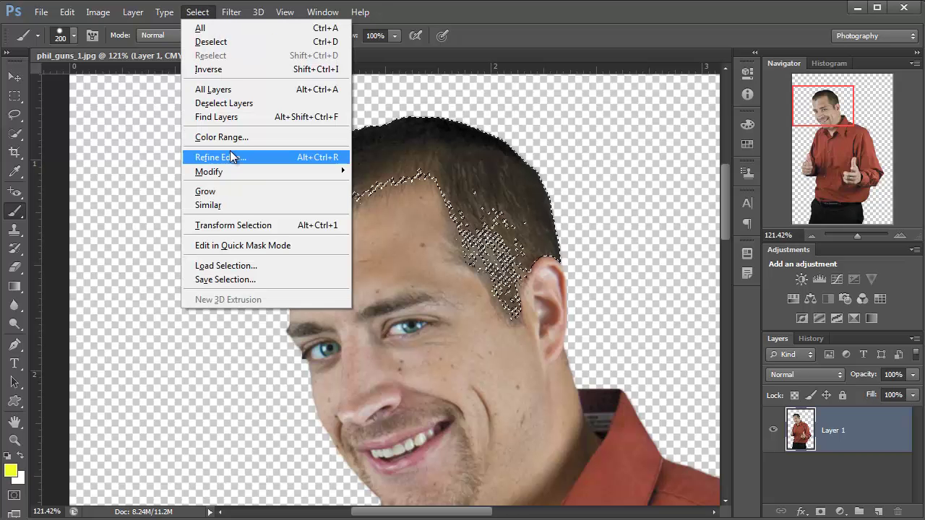
left_click(236, 157)
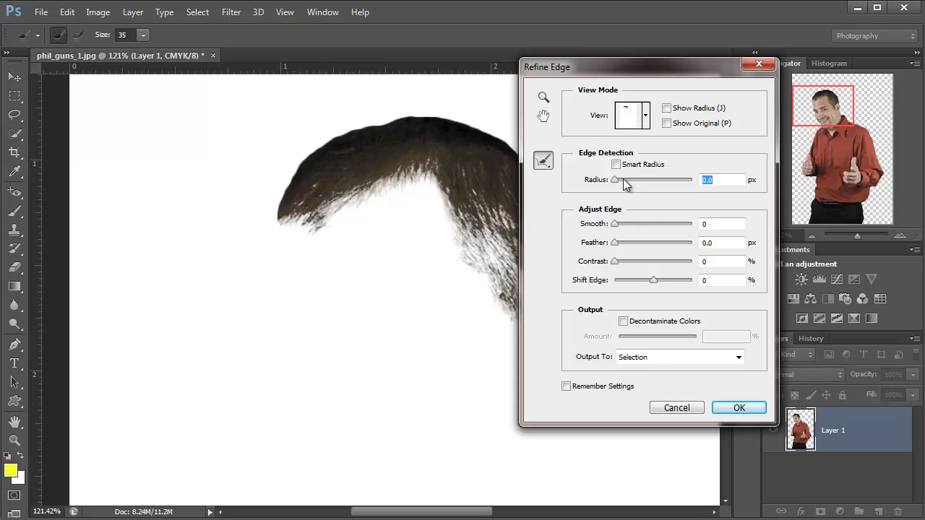
mouse_move(615, 180)
left_mouse_down()
mouse_move(630, 180)
mouse_move(621, 180)
left_mouse_up()
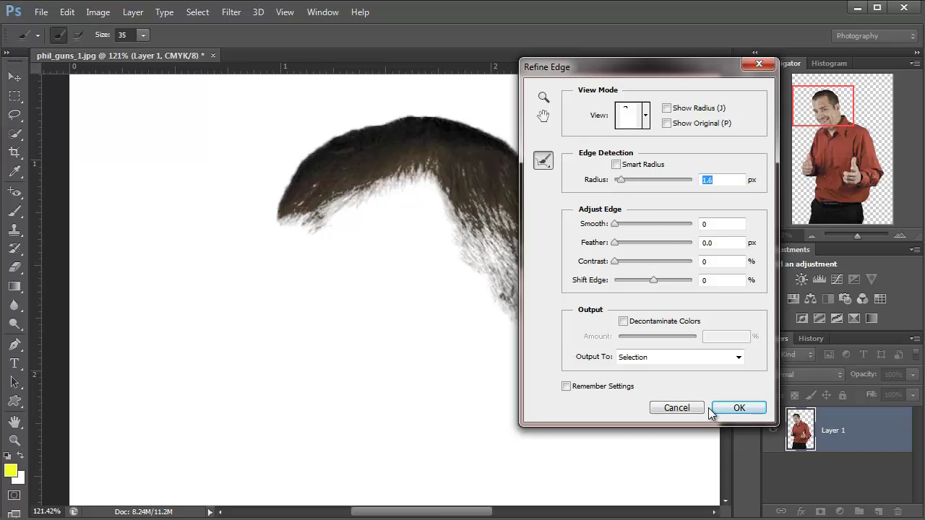
left_click(732, 410)
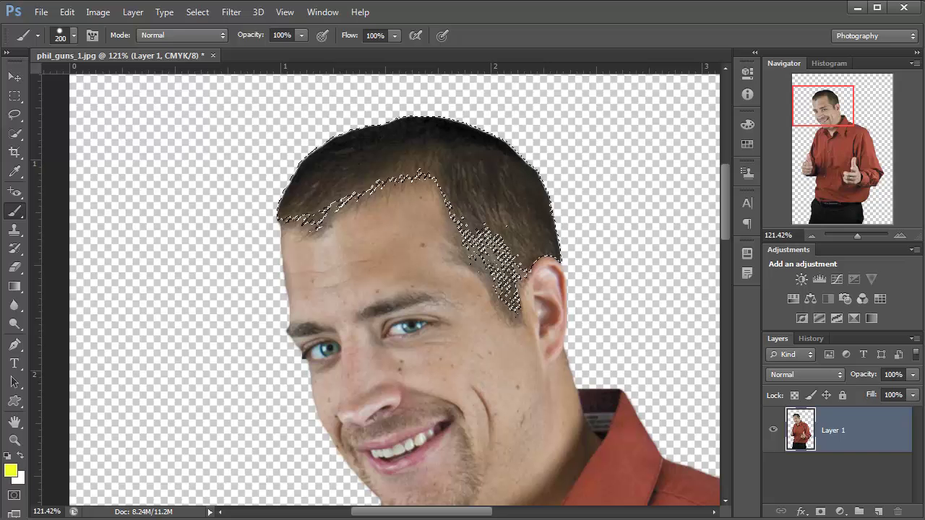
key("ctrl+d")
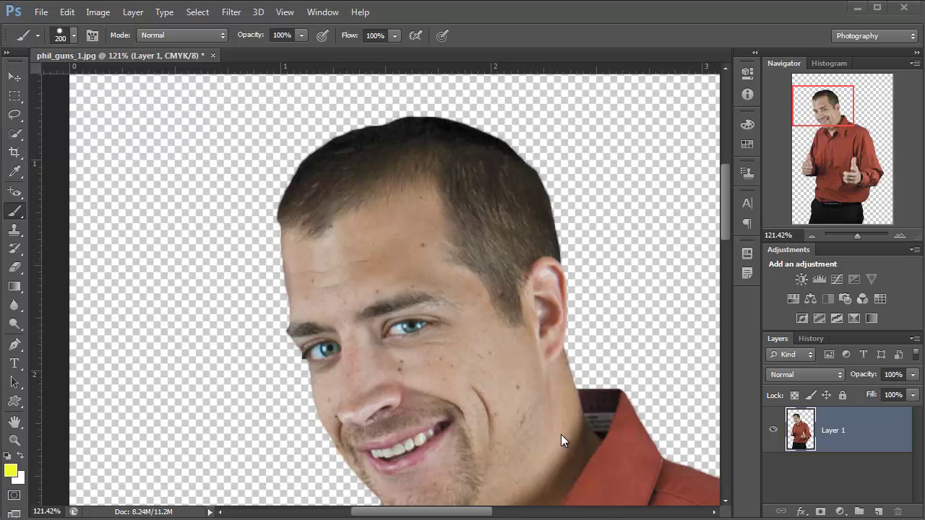
Reselect the hair, nudge its hue up two steps and lower saturation in Hue/Saturation, then deselect.
key("ctrl+shift+d")
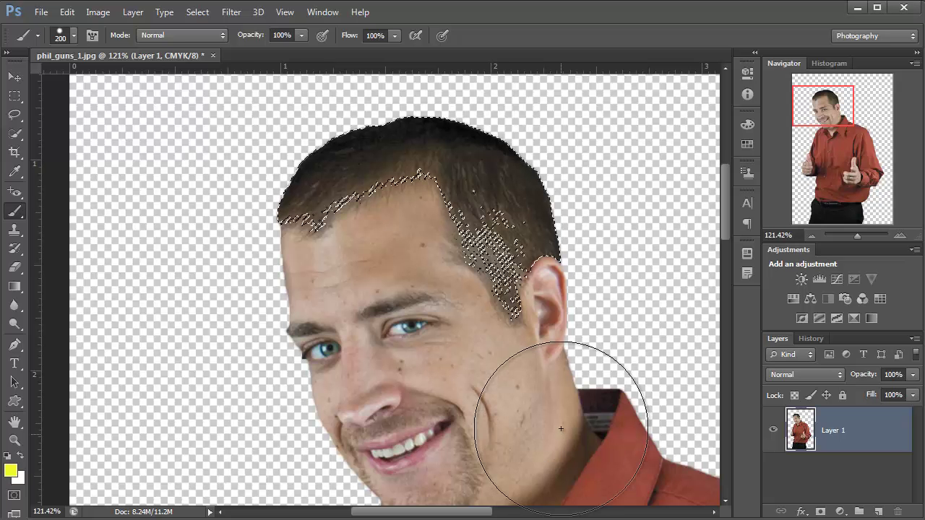
left_click(97, 12)
mouse_move(242, 57)
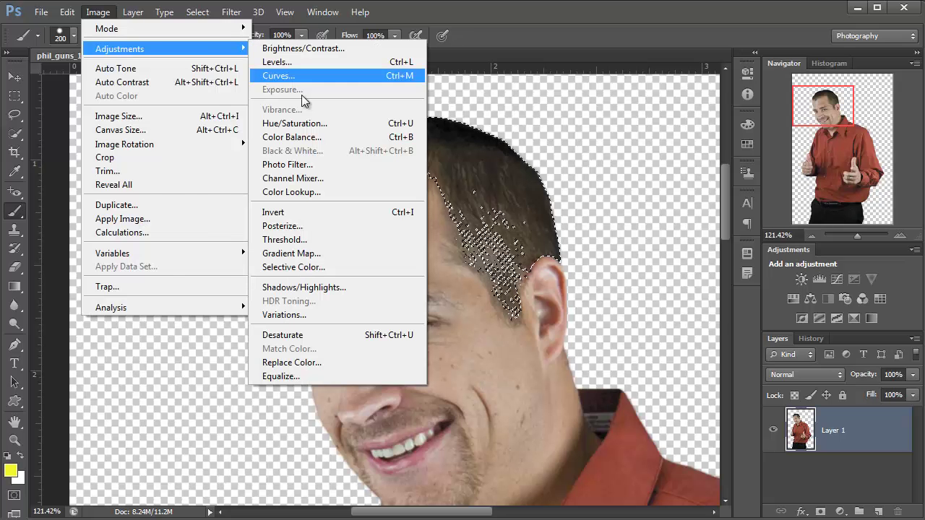
left_click(343, 123)
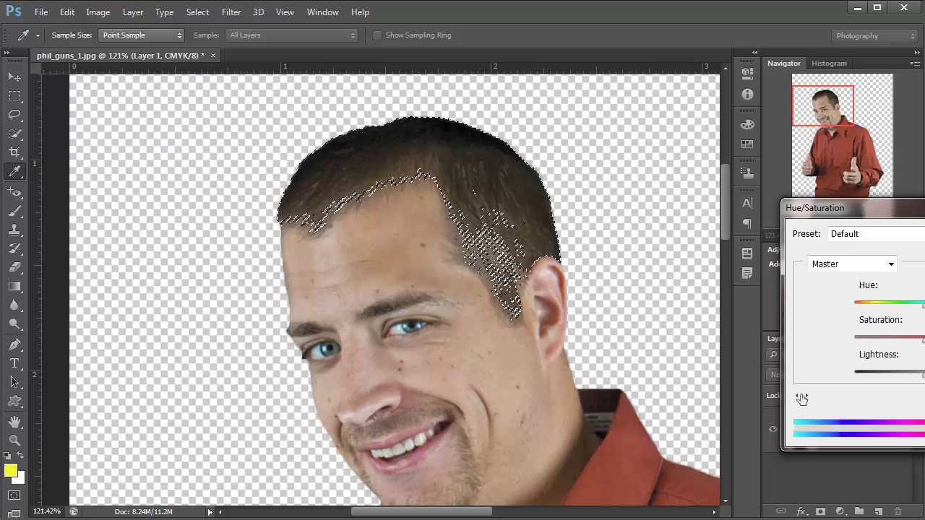
key("Up")
key("Up")
key("Up")
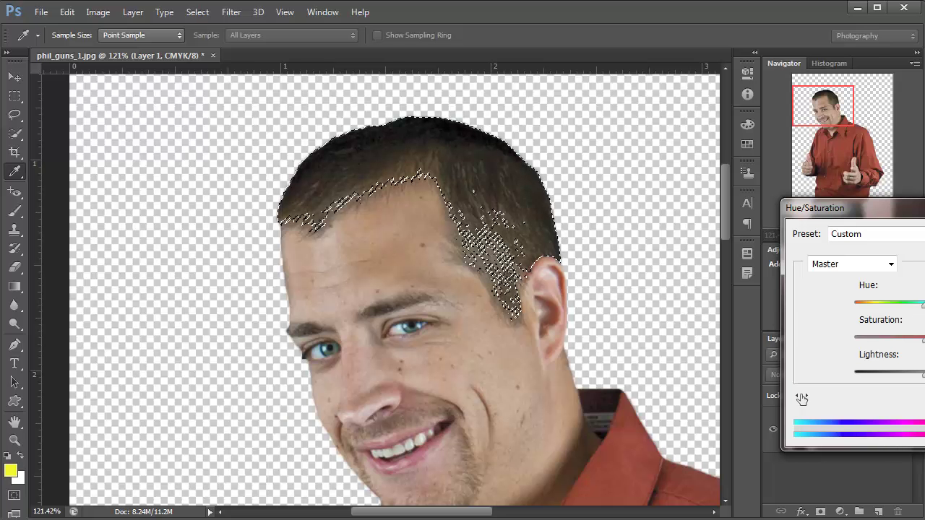
key("Up")
key("Up")
key("Up")
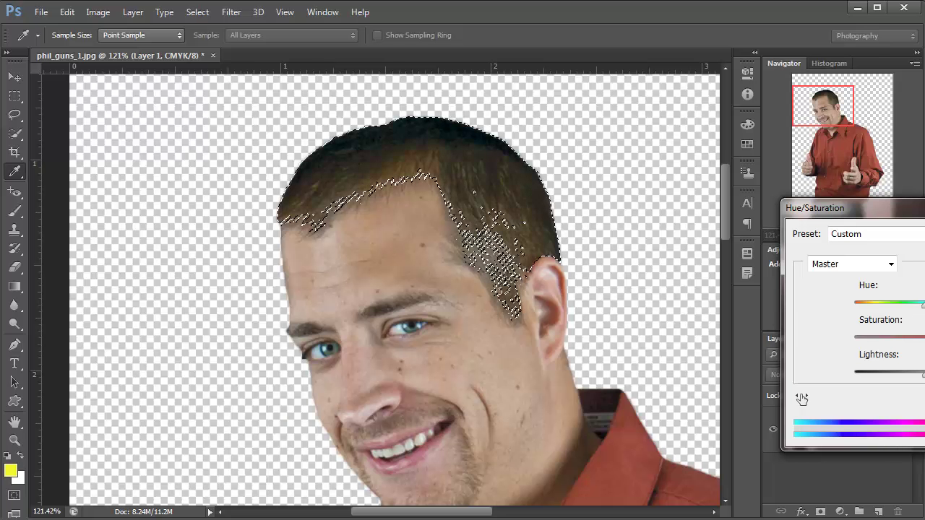
left_click_drag(924, 353, 905, 386)
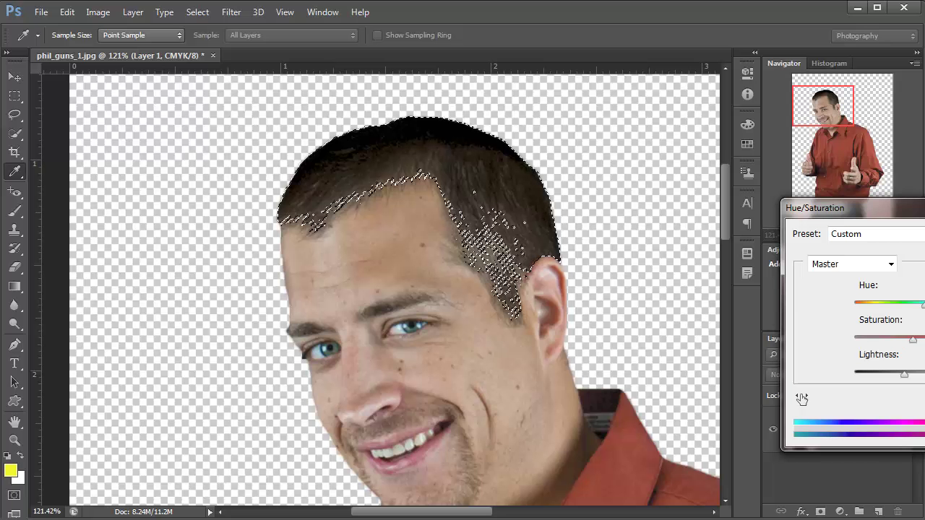
left_click_drag(924, 365, 900, 365)
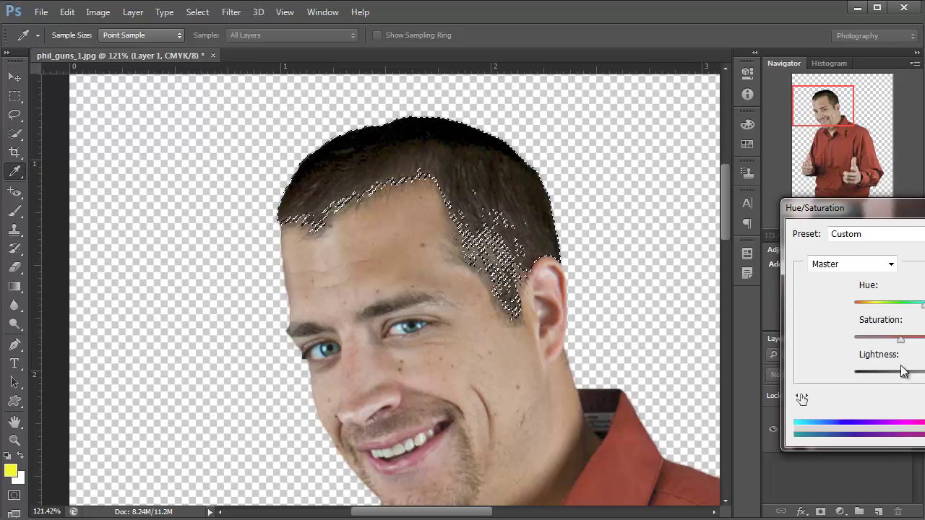
key("Return")
key("b")
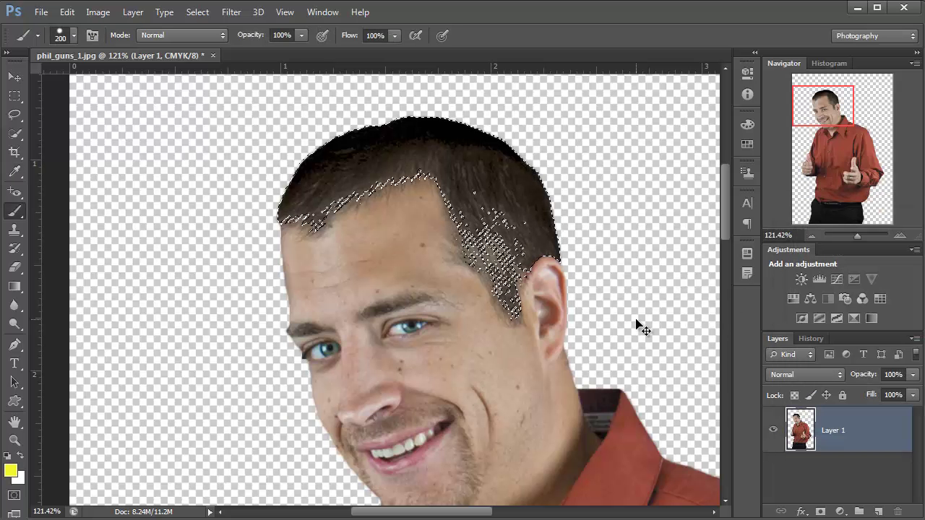
key("ctrl+d")
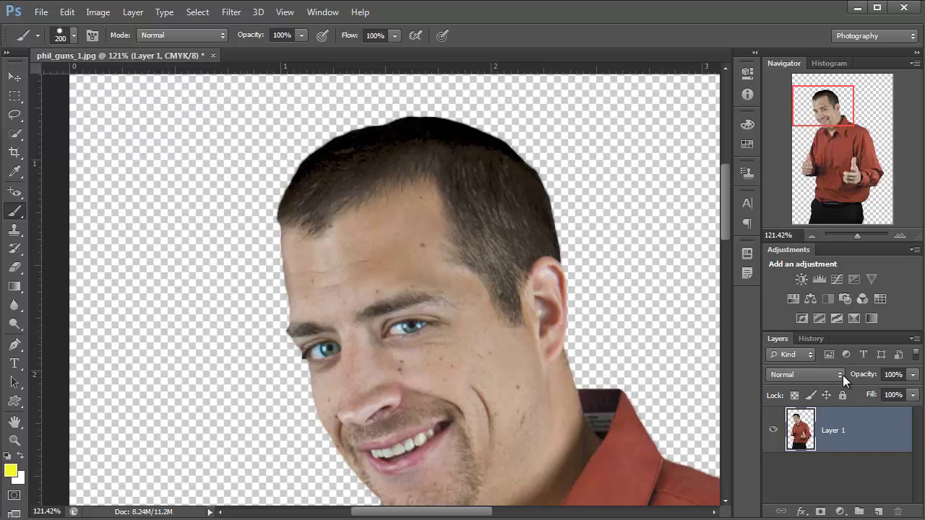
left_click(810, 339)
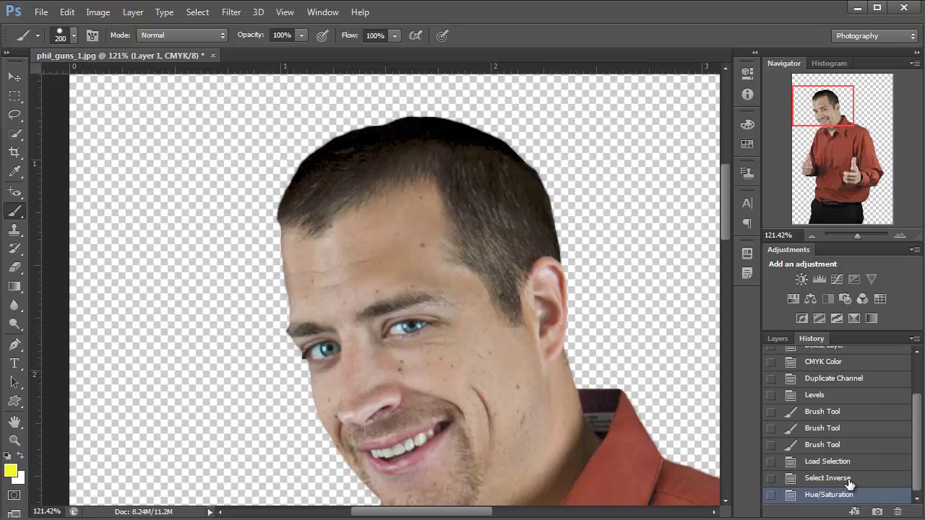
left_click(850, 480)
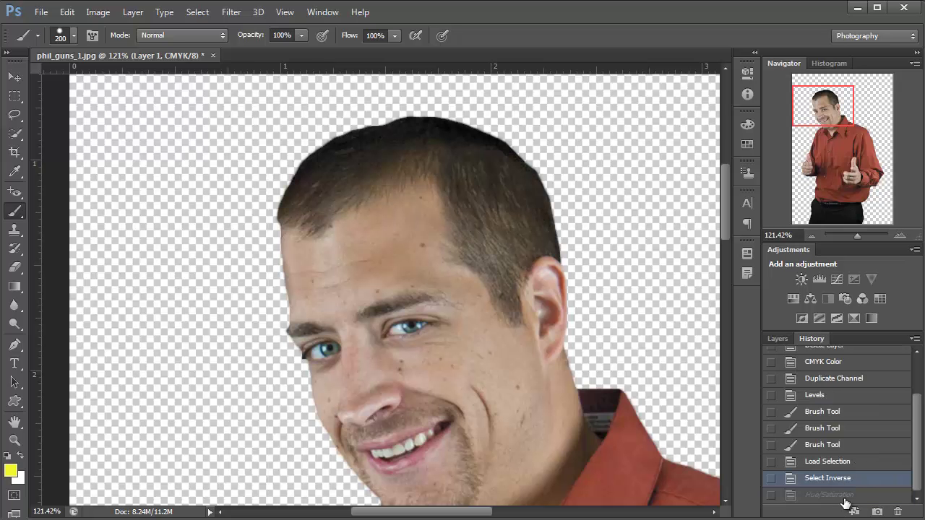
left_click(847, 498)
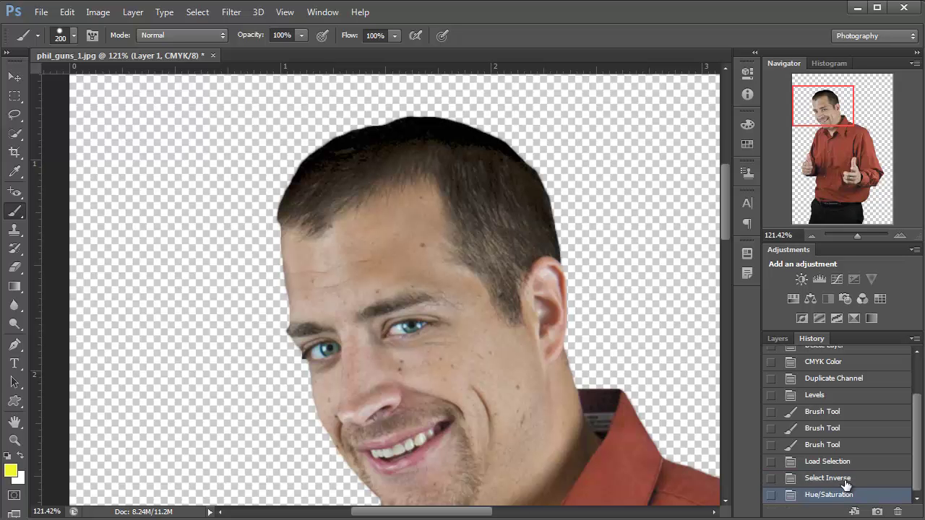
left_click(846, 480)
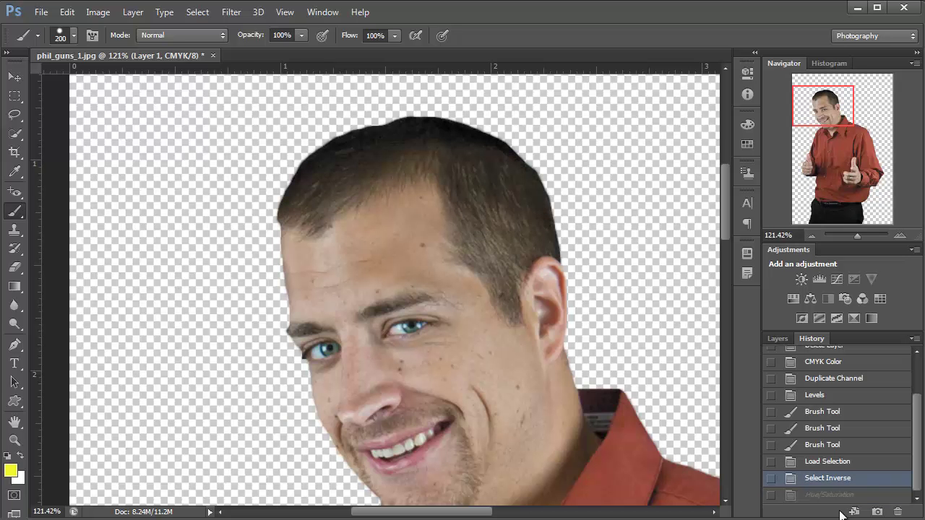
left_click(831, 497)
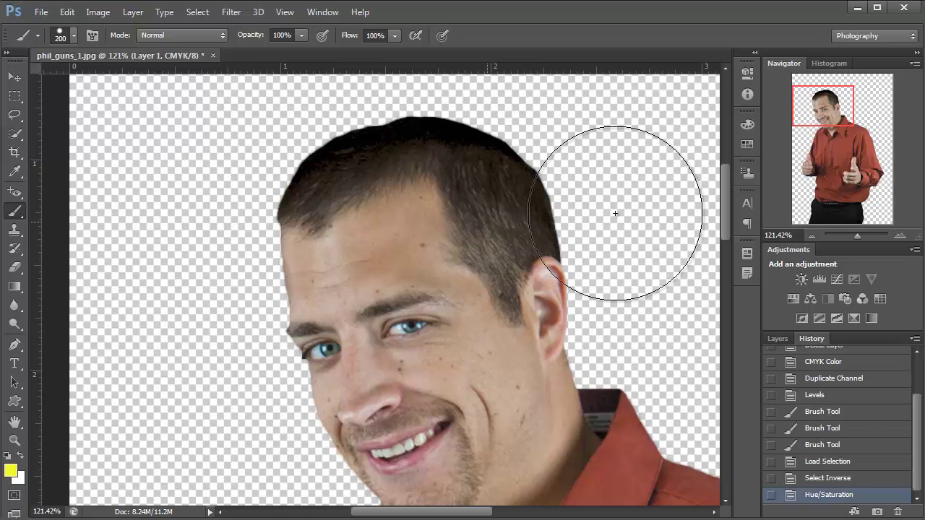
key("ctrl+minus")
key("ctrl+minus")
key("ctrl+minus")
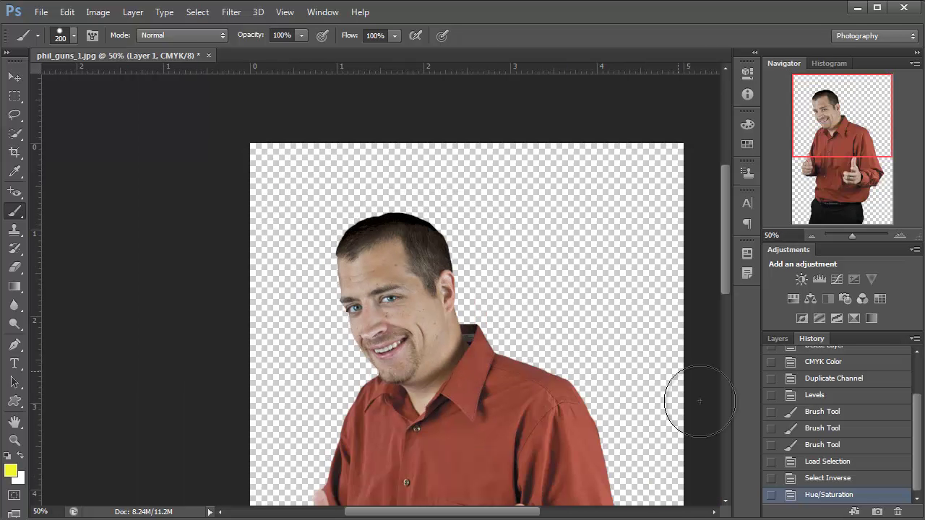
Create a new document from the Select Inverse history state and zoom in on the forehead.
left_click(831, 479)
left_click(855, 511)
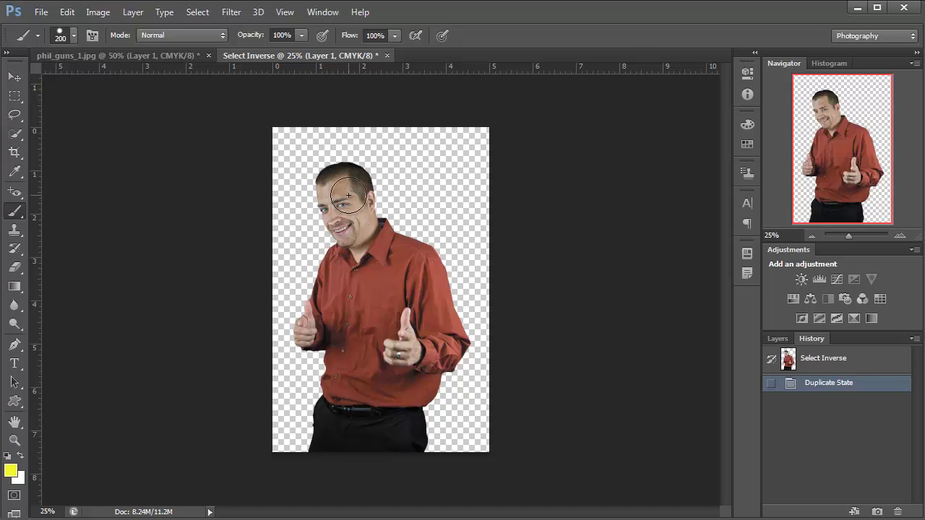
mouse_move(312, 161)
left_mouse_down()
mouse_move(340, 200)
mouse_move(387, 226)
mouse_move(423, 209)
left_mouse_up()
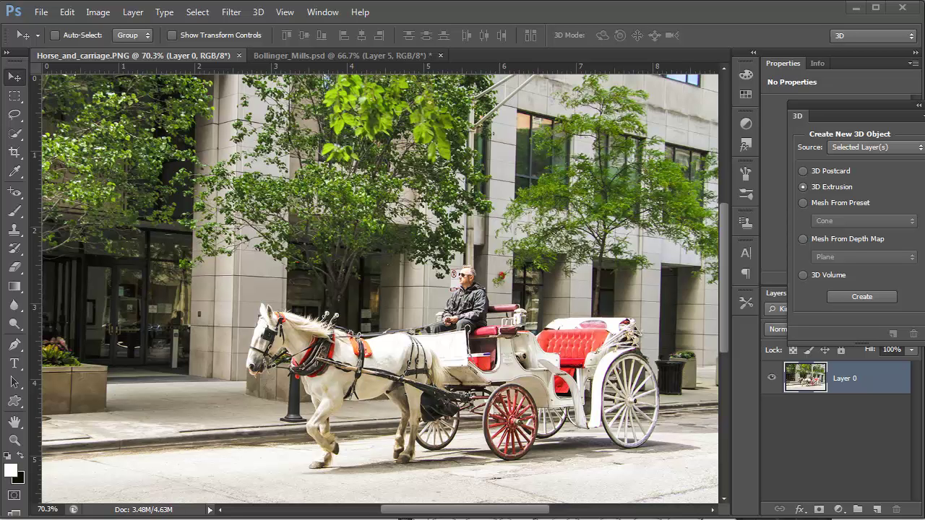
Type 'Chicago' on the photo and center it above the carriage.
left_click(14, 363)
left_click(175, 210)
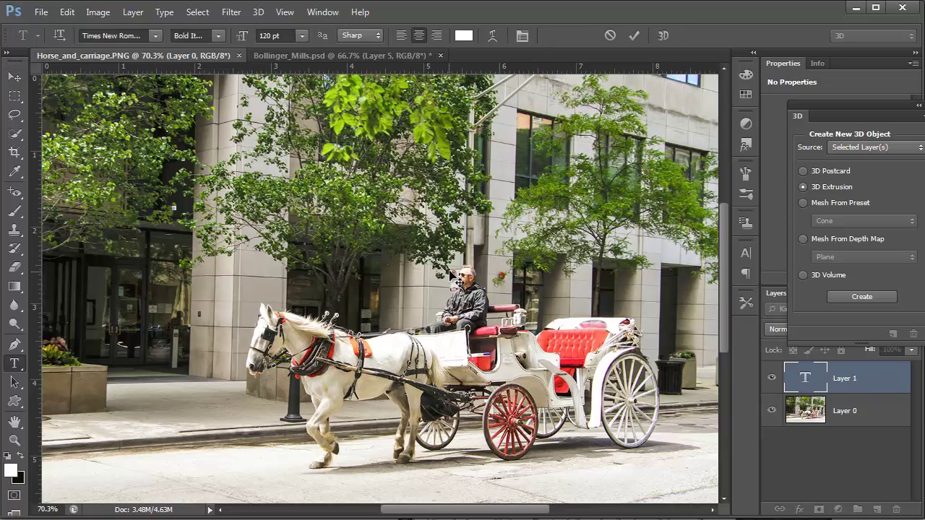
type("Chi")
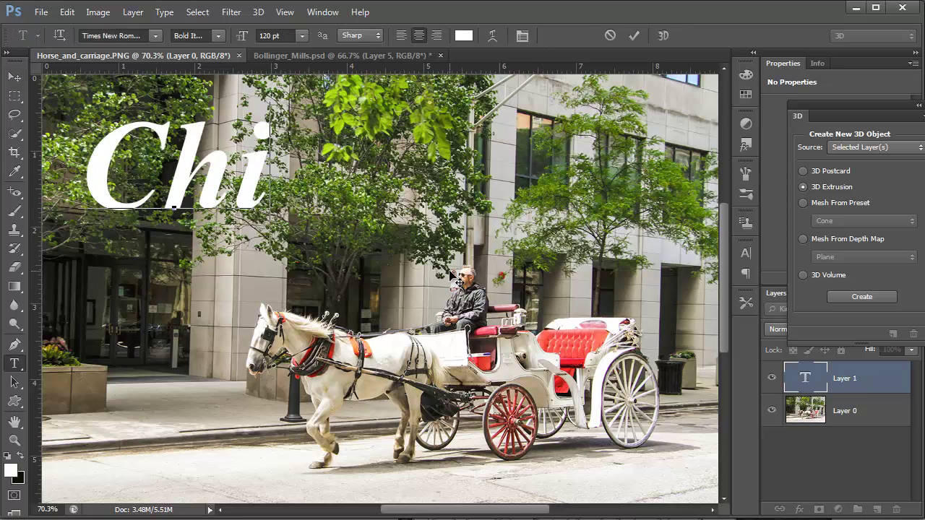
type("cago")
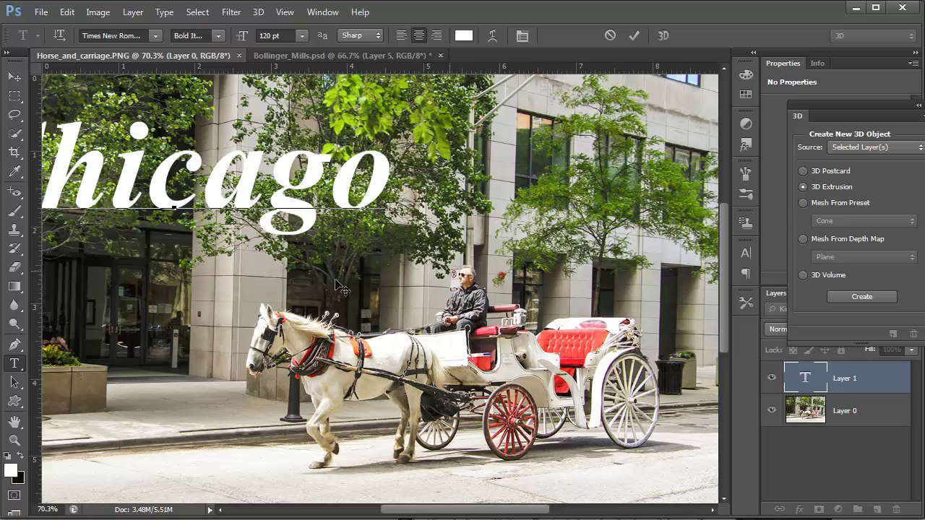
left_click_drag(337, 285, 476, 298)
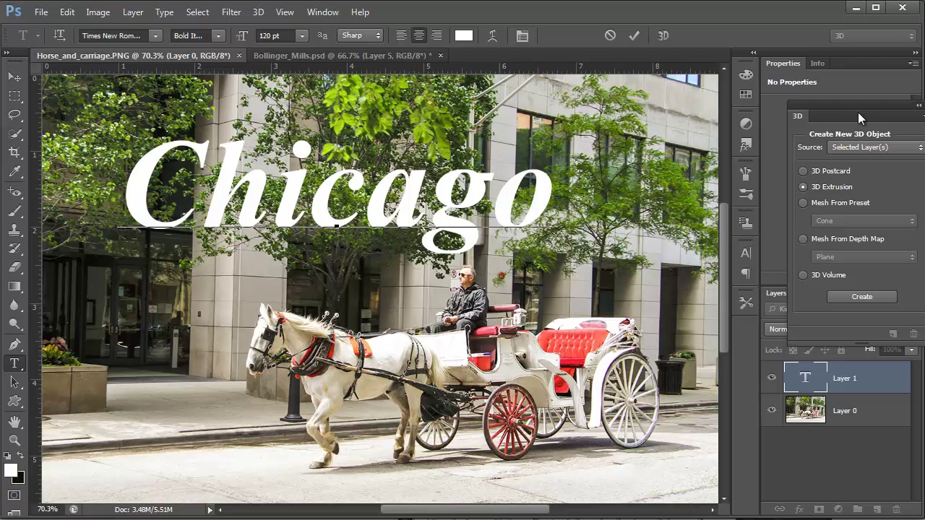
Dock the 3D panel beside the other panels.
left_click_drag(854, 103, 793, 94)
left_click(322, 13)
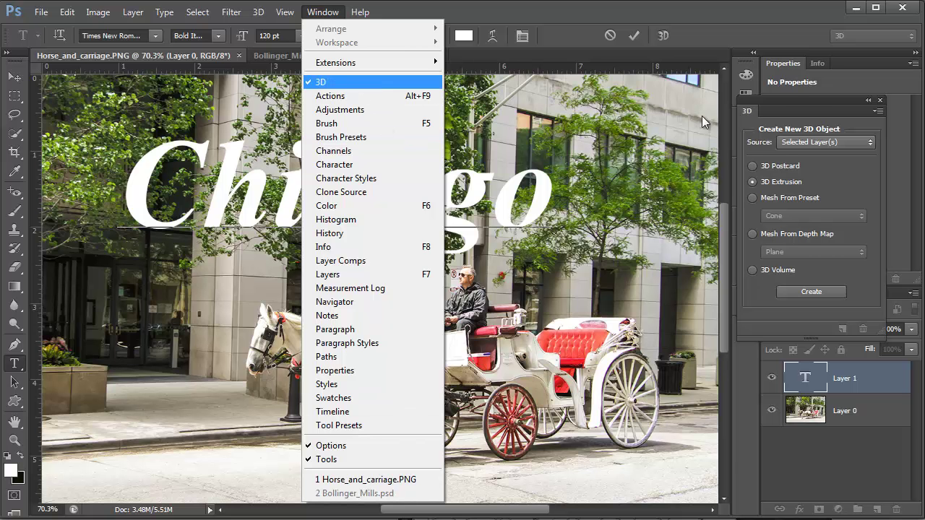
left_click_drag(794, 98, 844, 112)
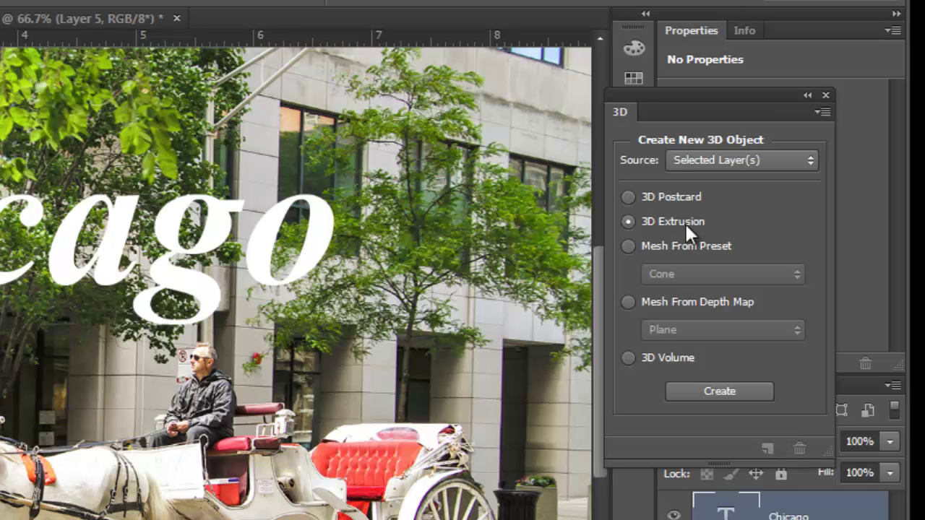
Extrude 'Chicago' into 3D, tilt it, and add an empty Layer 1 below Layer 0.
left_click(735, 389)
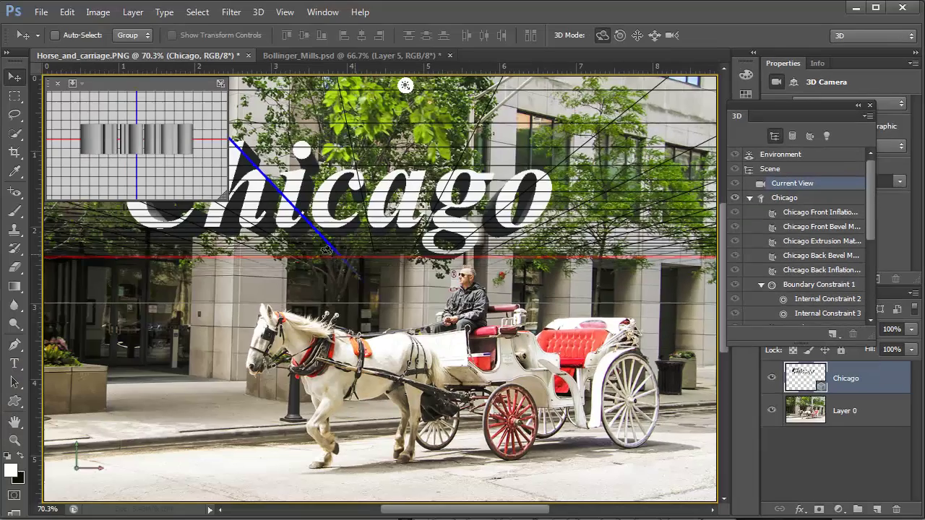
left_click_drag(361, 254, 391, 258)
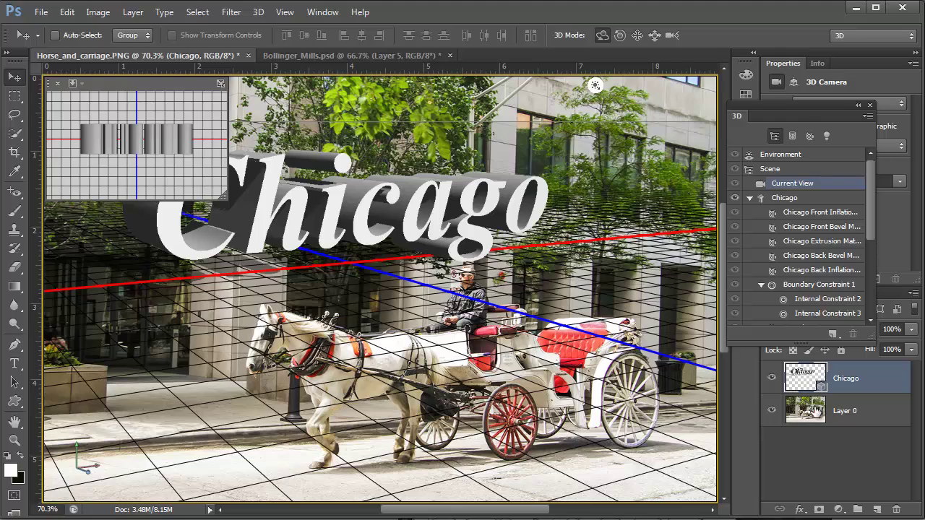
left_click(849, 412)
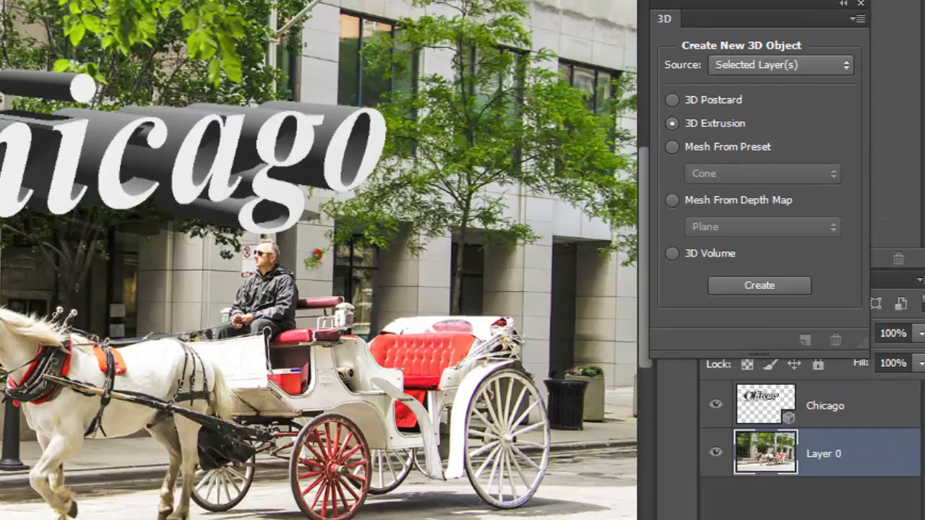
key("ctrl+shift+alt+n")
left_click_drag(810, 452, 816, 474)
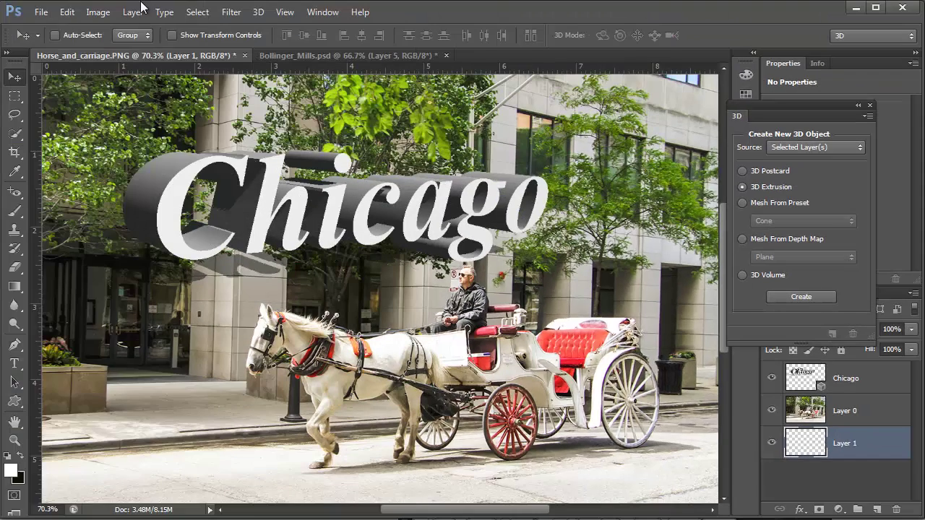
Fill Layer 1 with White using Edit > Fill, then reselect Layer 0.
left_click(65, 14)
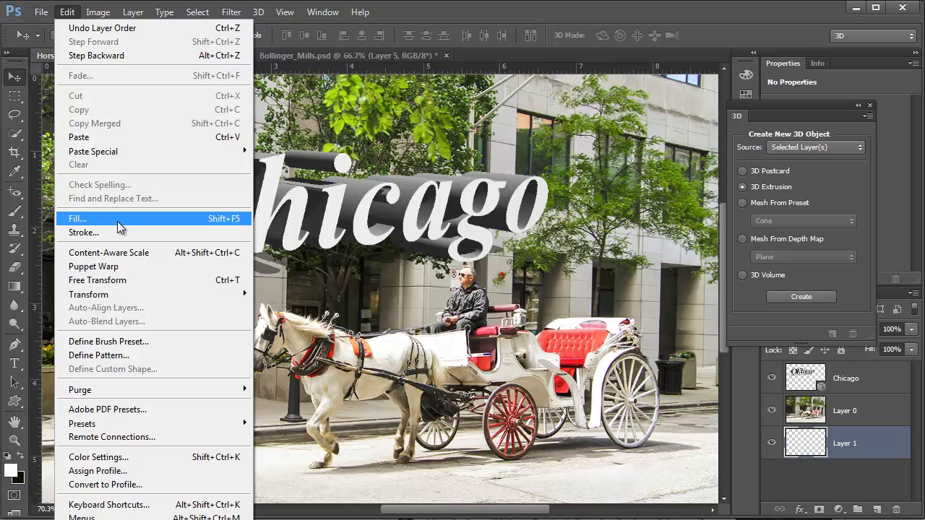
left_click(119, 223)
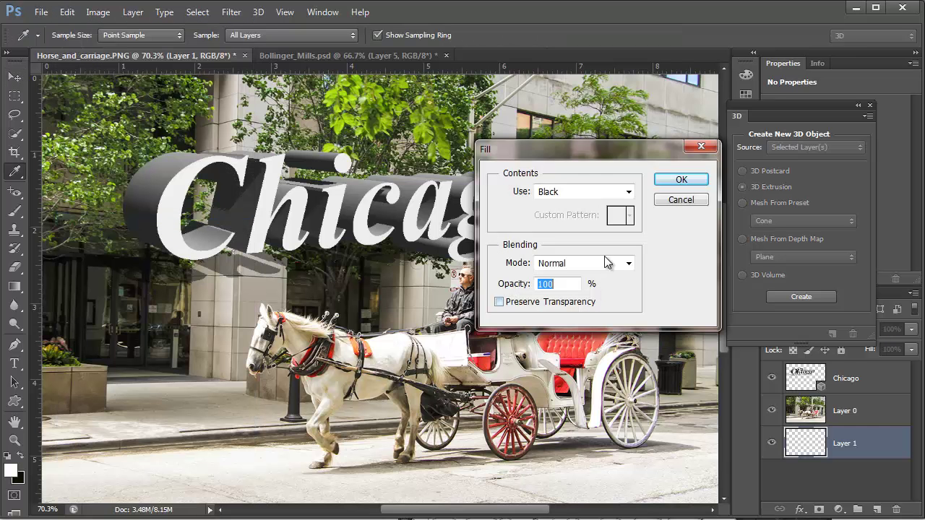
left_click(626, 194)
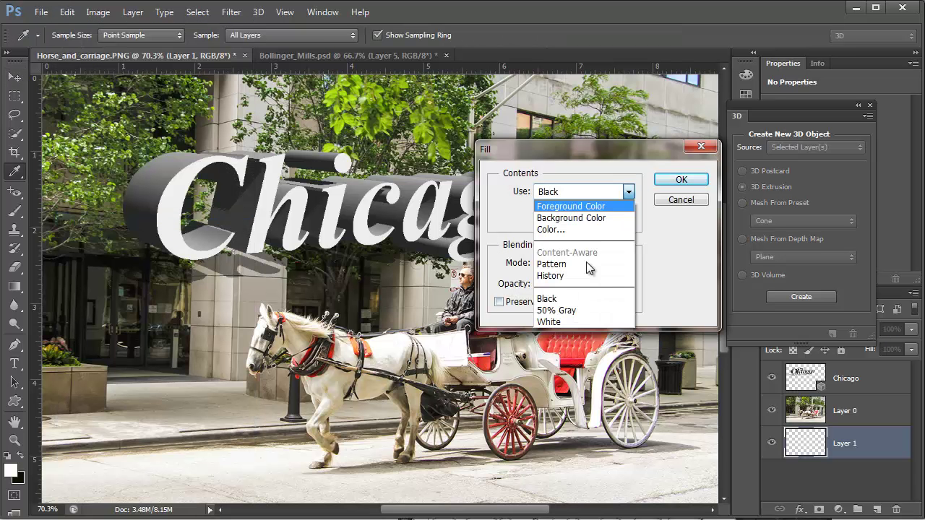
left_click(675, 181)
left_click(679, 180)
key("v")
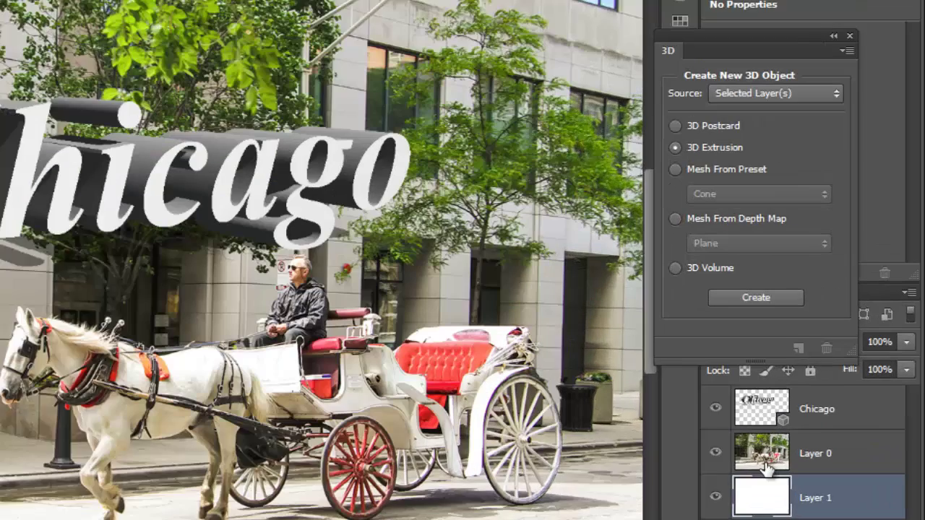
left_click(824, 411)
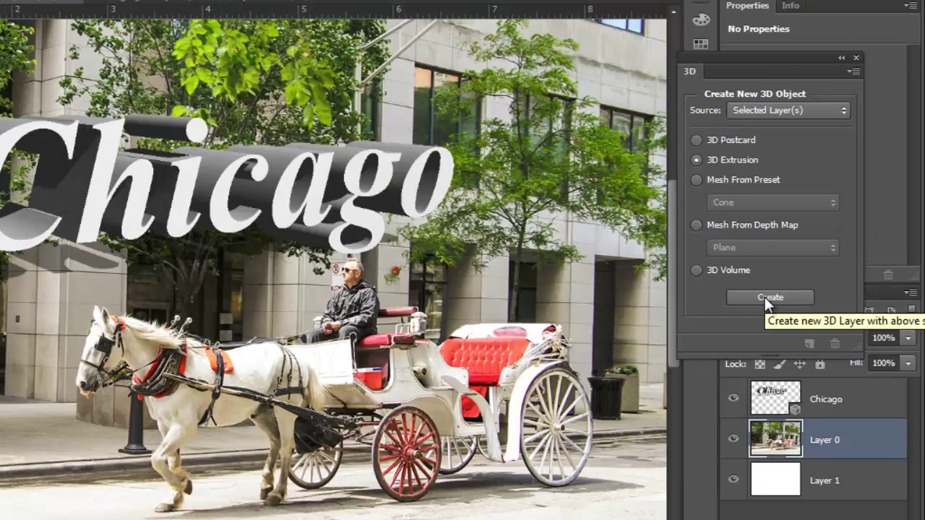
Extrude the carriage photo into a 3D plane, tilt it so the street recedes, and zoom out.
left_click(727, 298)
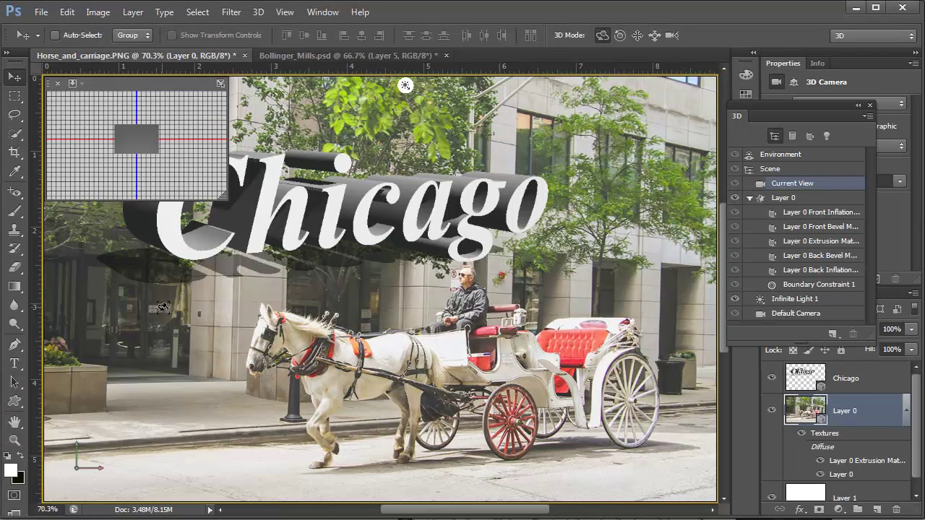
left_click_drag(160, 306, 225, 319)
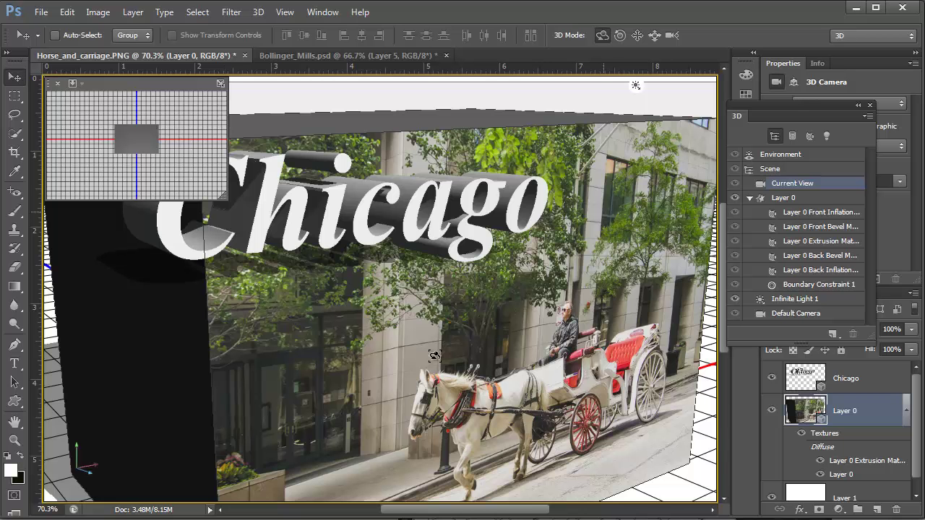
mouse_move(434, 356)
left_mouse_down()
mouse_move(470, 348)
mouse_move(427, 352)
left_mouse_up()
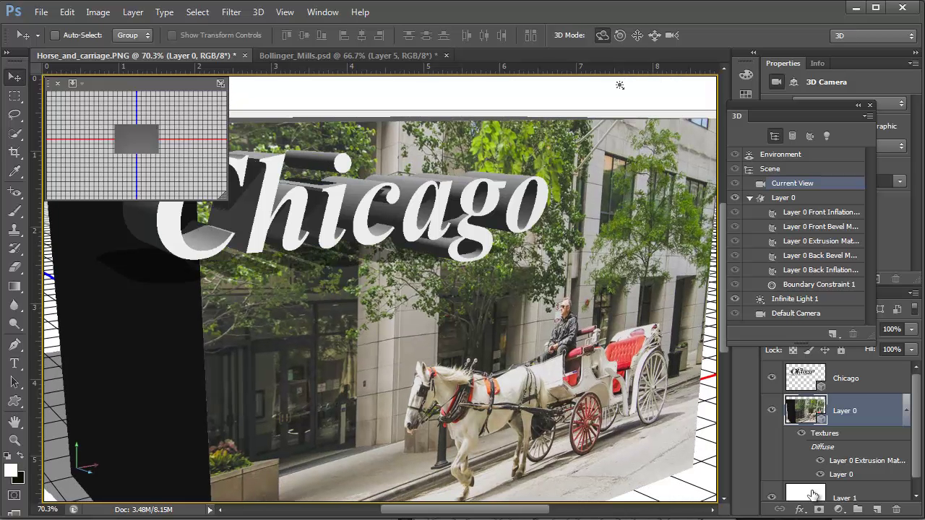
left_click(813, 495)
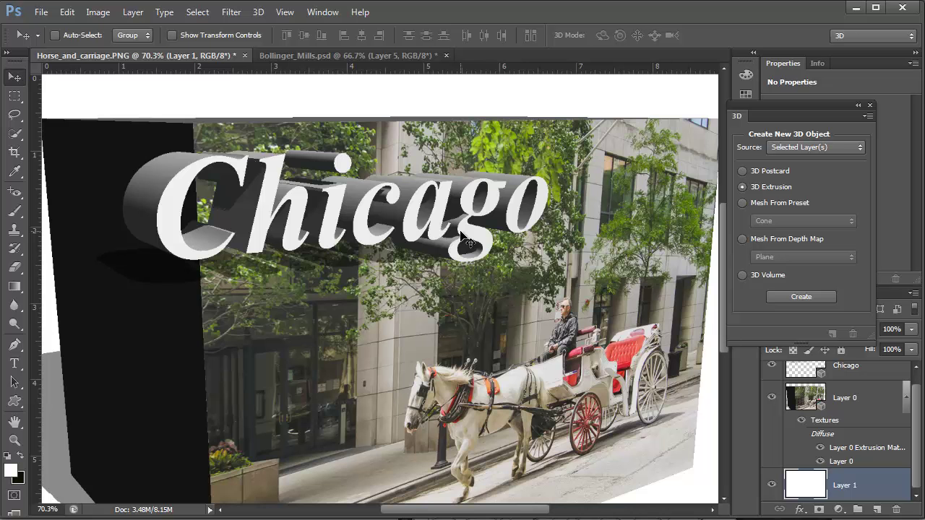
key("ctrl+minus")
key("ctrl+minus")
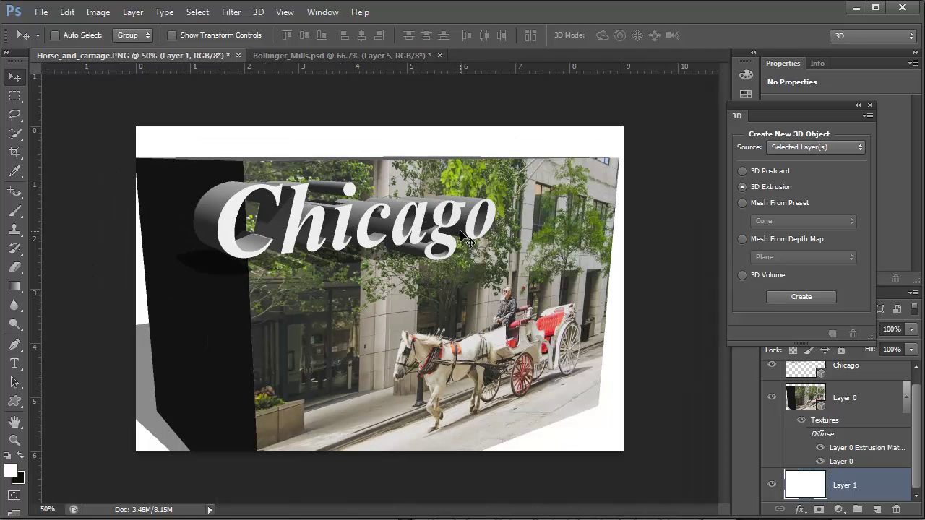